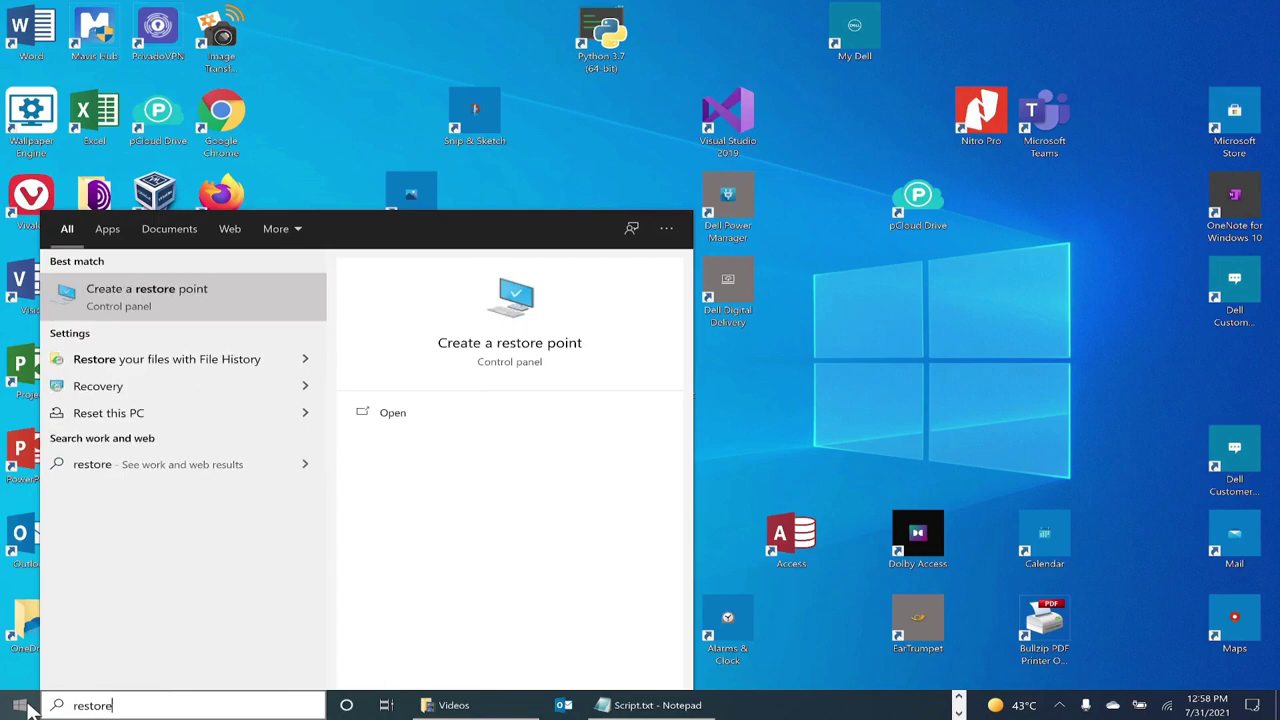
# - Create a system restore point described as "Before Windows 10 Clean Up Config" and close System Properties
pyautogui.click(543, 346)
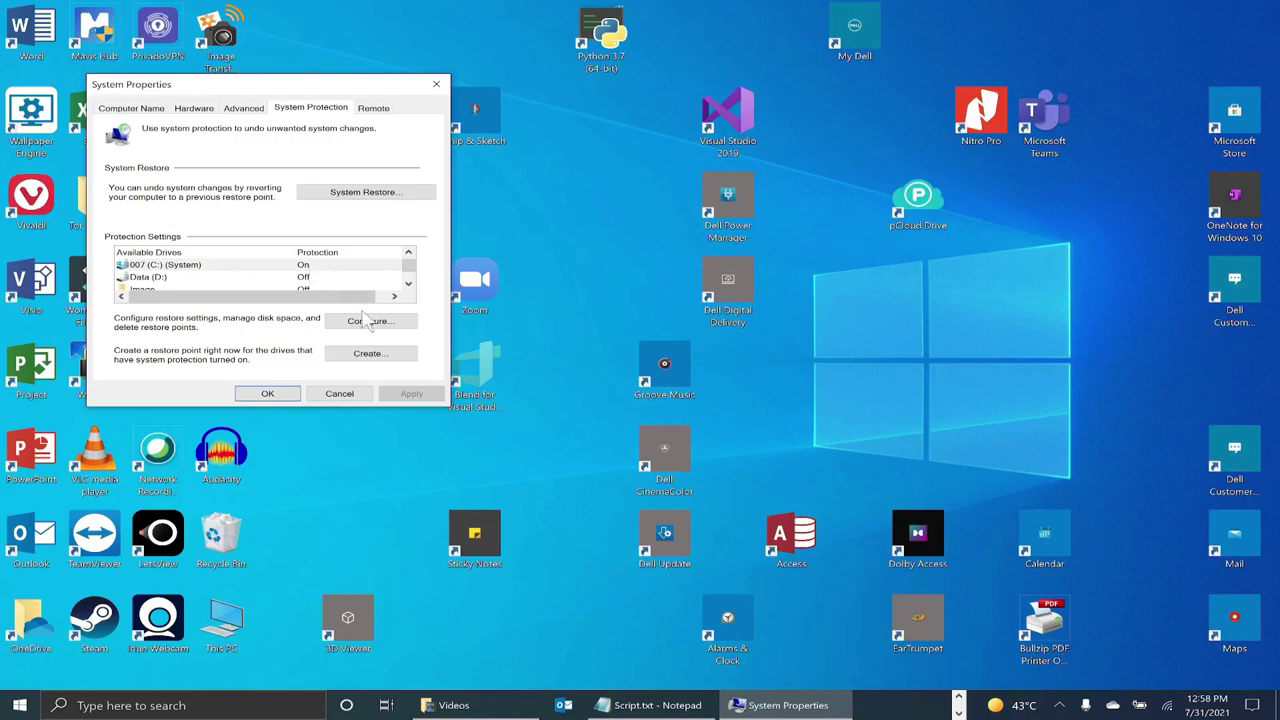
pyautogui.click(385, 362)
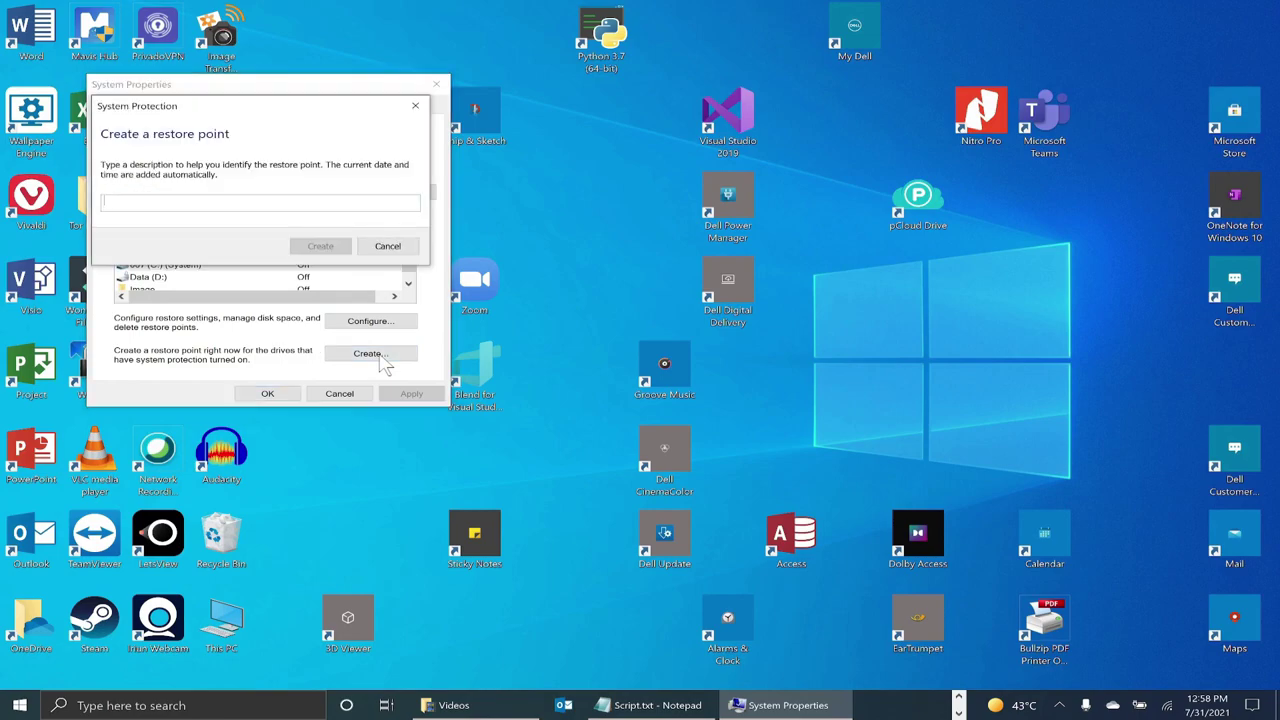
pyautogui.write('Before Windows')
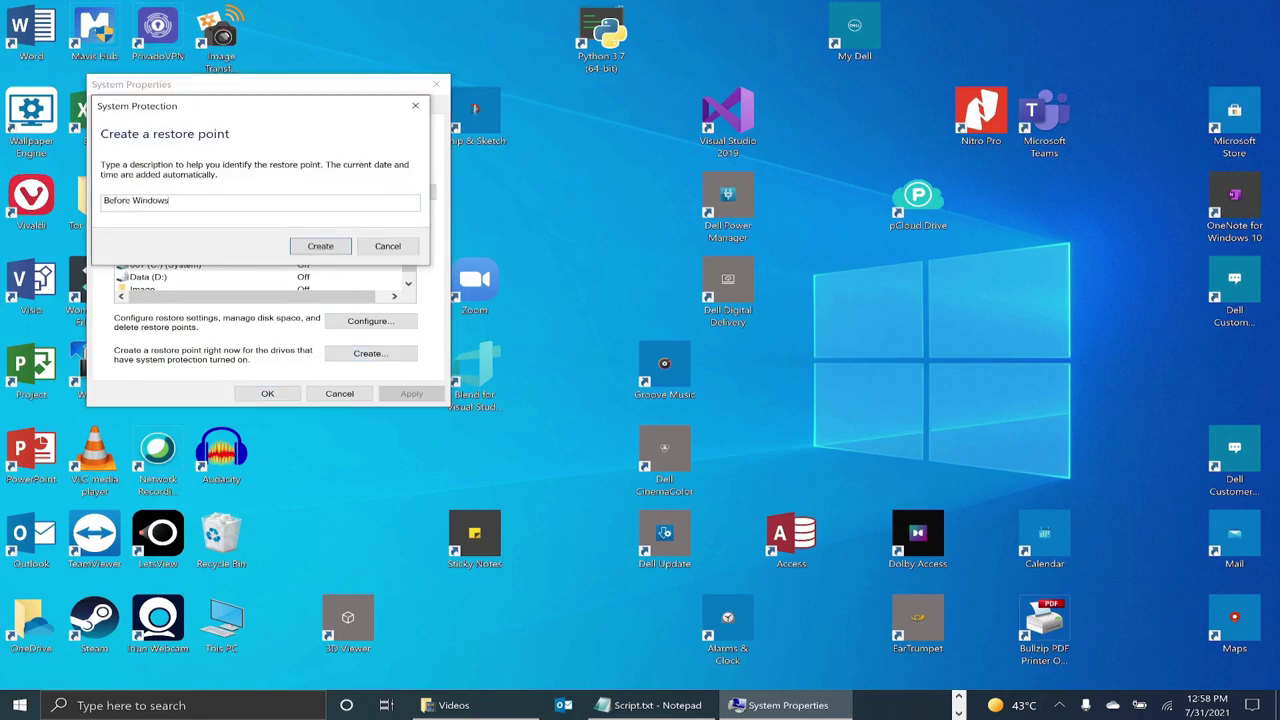
pyautogui.write('10 Clean Up Config')
pyautogui.click(340, 249)
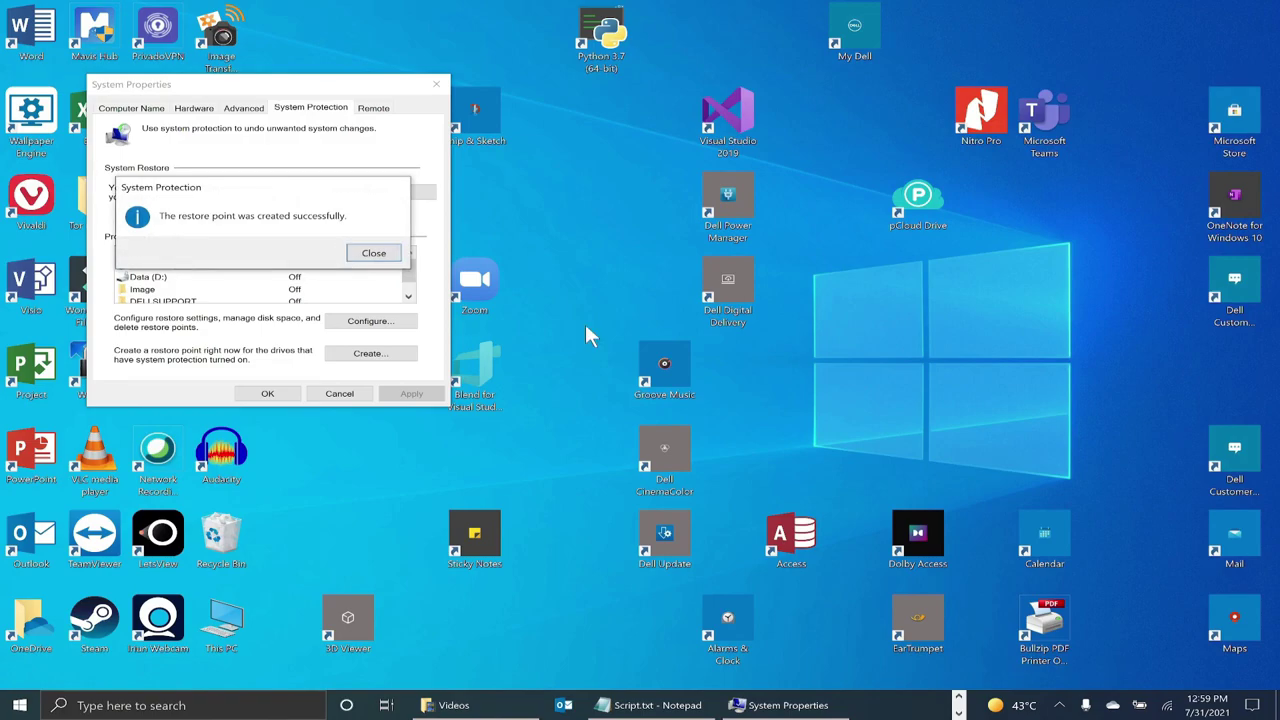
pyautogui.click(373, 253)
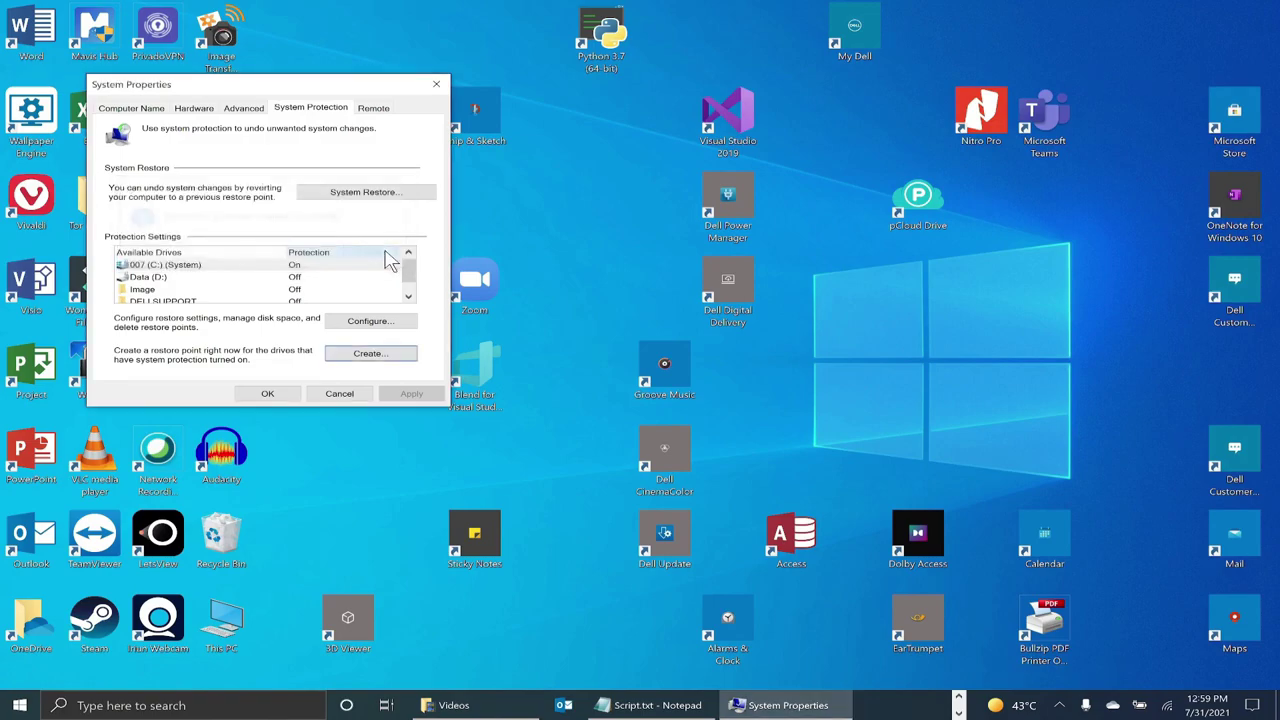
pyautogui.click(262, 395)
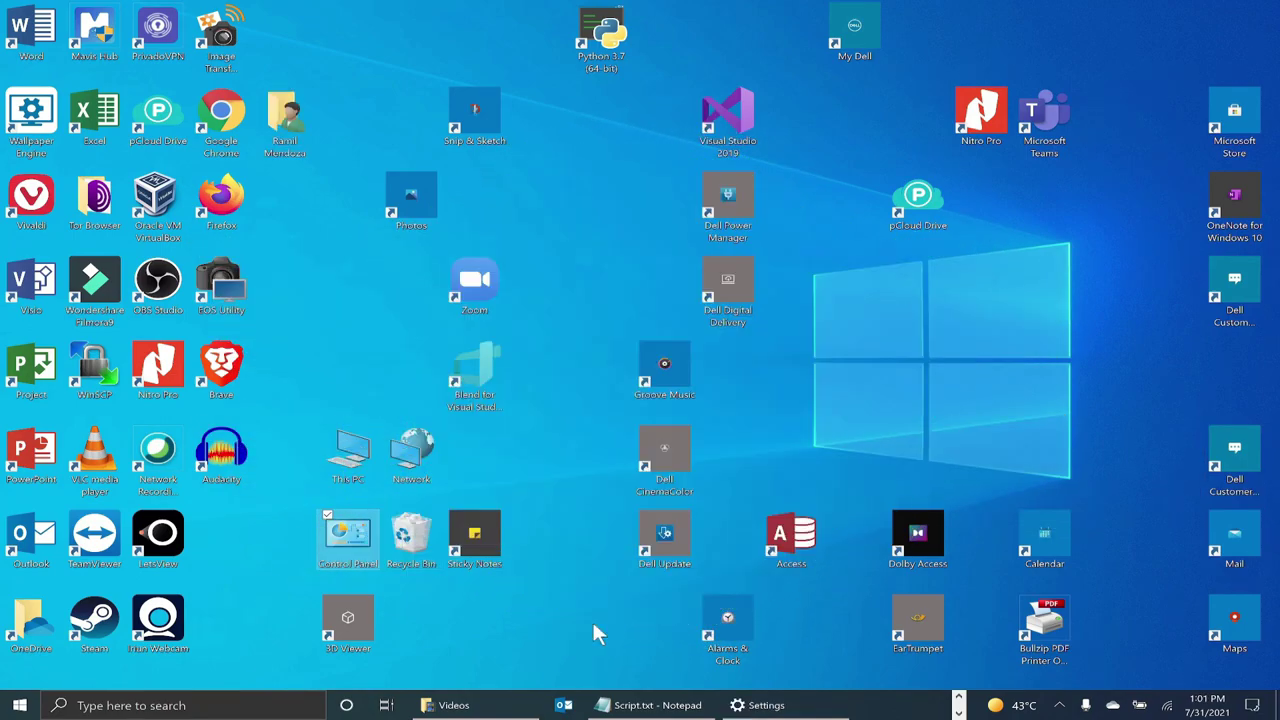
# - Remove the Computer, User's Files, Network, Recycle Bin and Control Panel icons from the desktop through the desktop icon settings
pyautogui.click(805, 440)
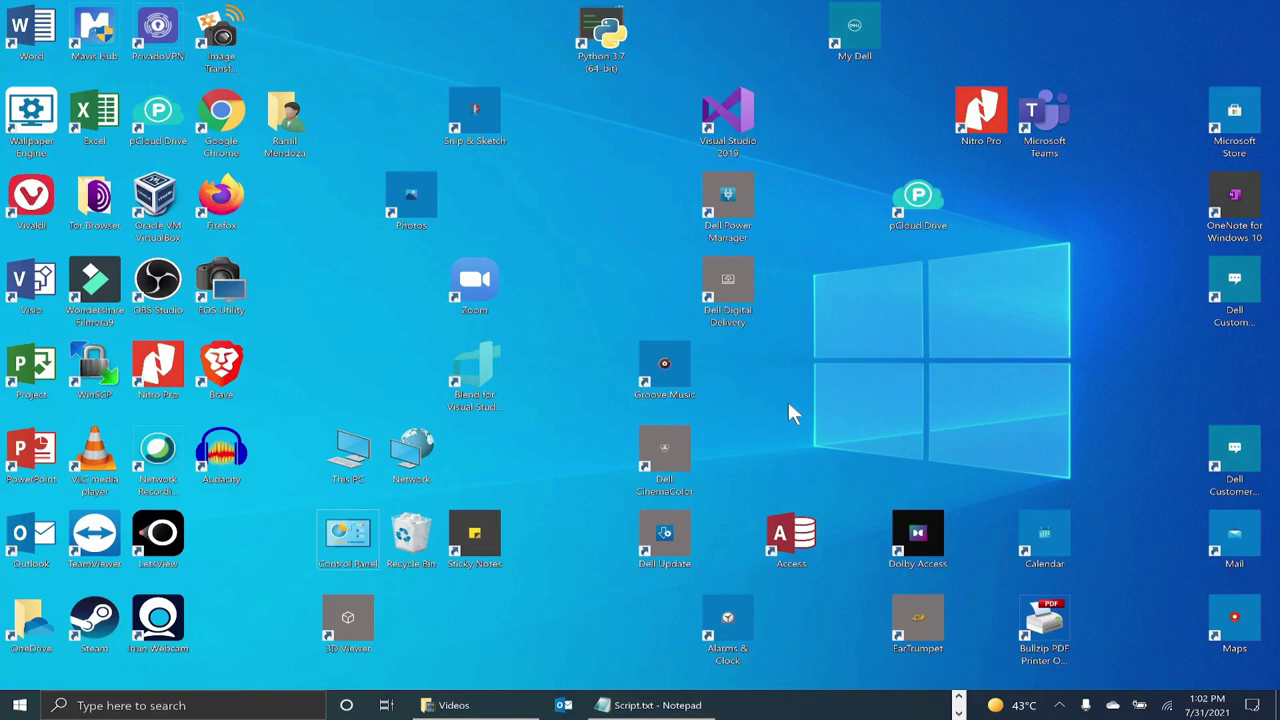
pyautogui.rightClick(787, 405)
pyautogui.click(644, 604)
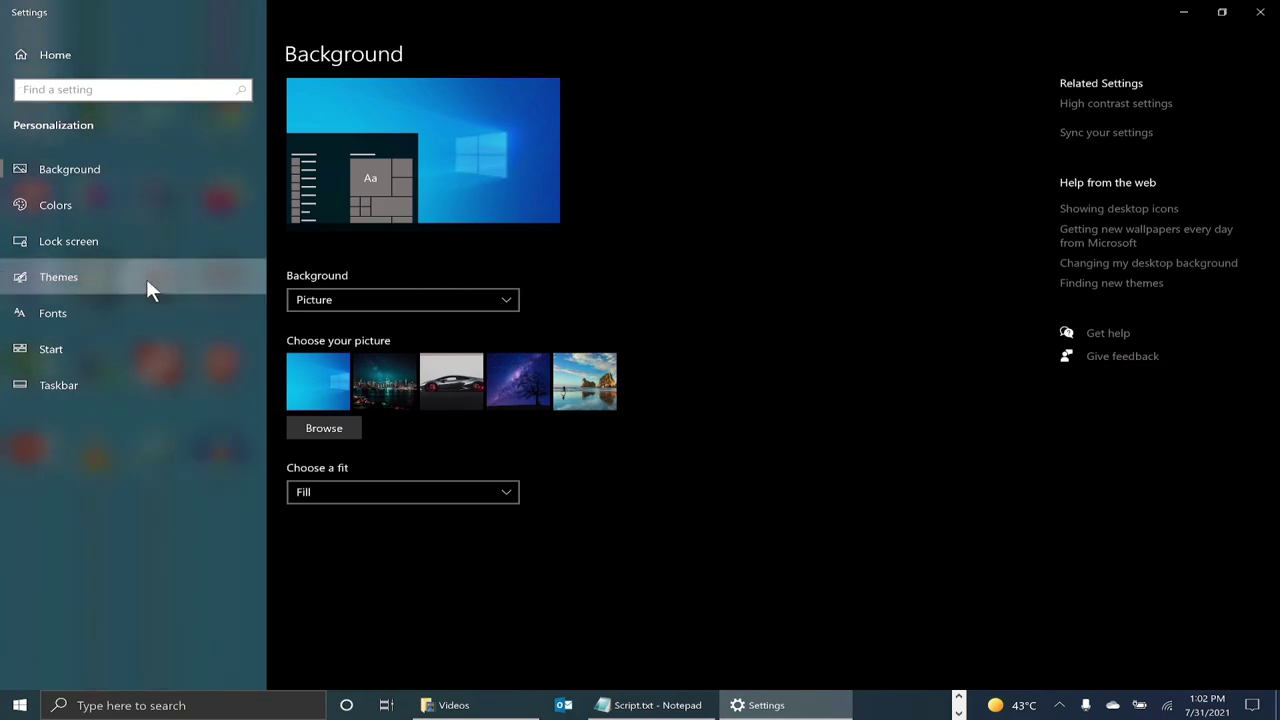
pyautogui.click(142, 282)
pyautogui.click(1134, 208)
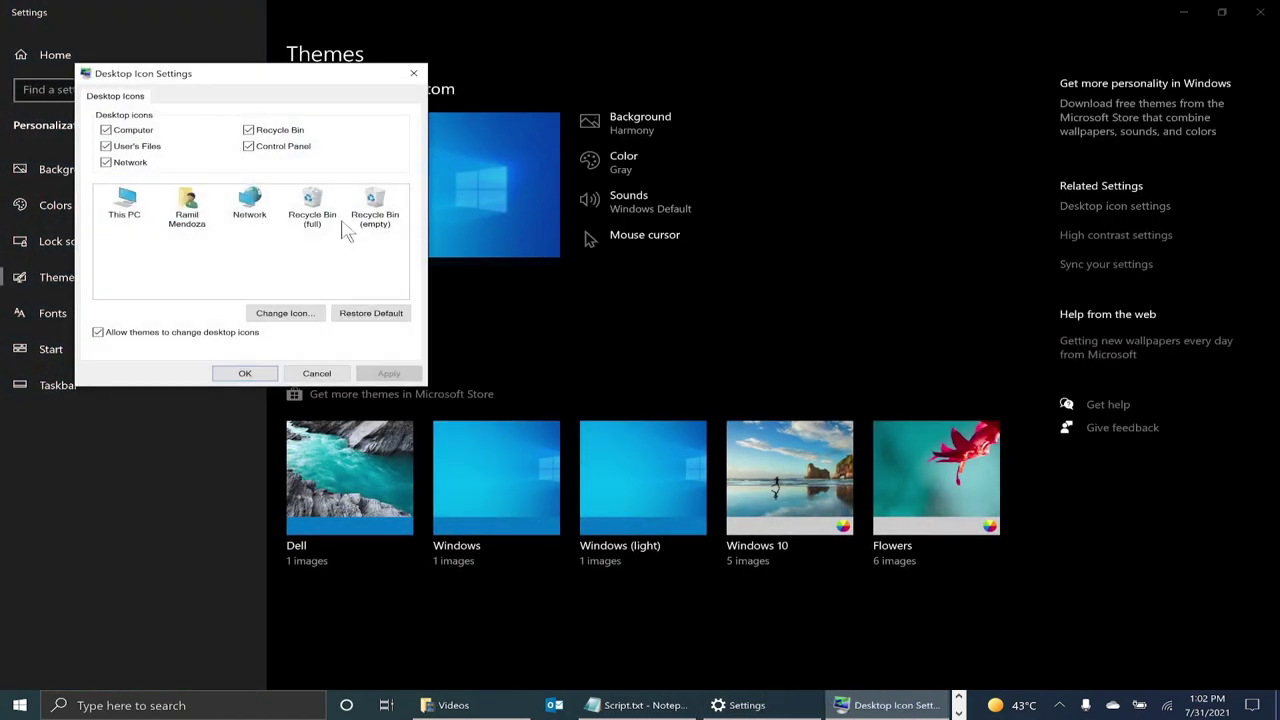
pyautogui.click(105, 130)
pyautogui.click(105, 146)
pyautogui.click(105, 162)
pyautogui.click(281, 132)
pyautogui.click(273, 146)
pyautogui.click(390, 374)
pyautogui.click(245, 373)
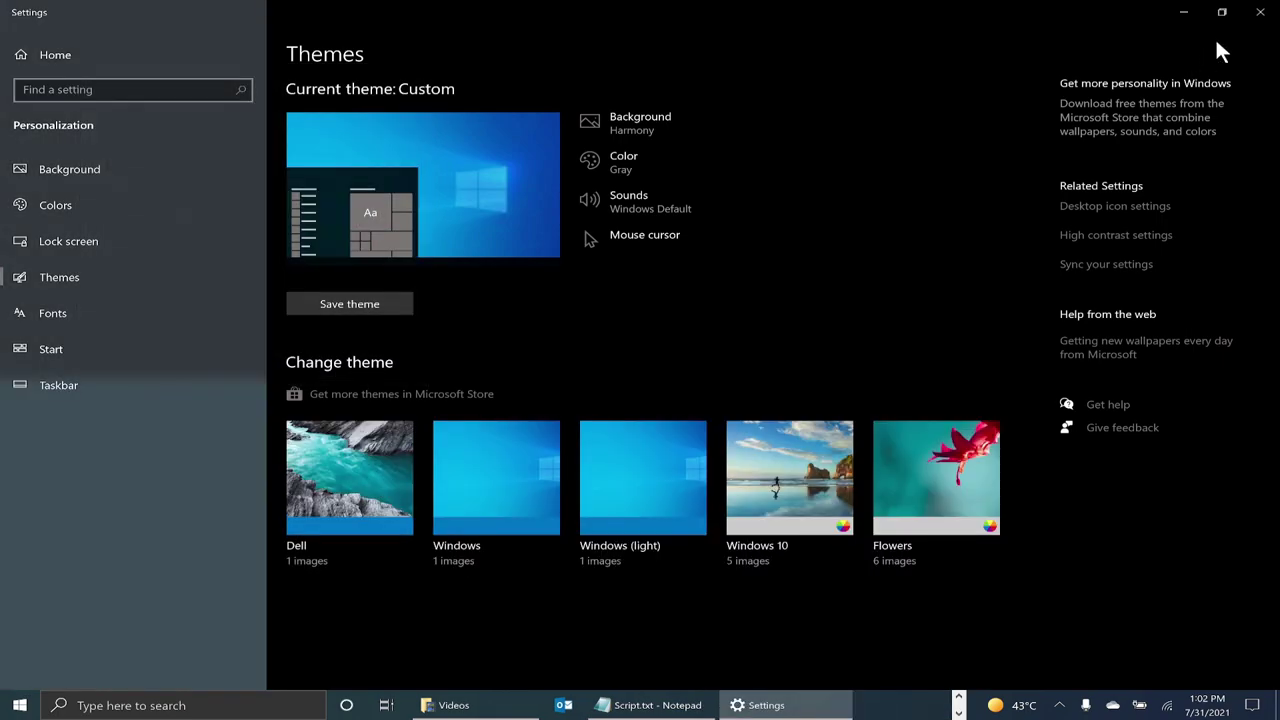
pyautogui.click(1258, 14)
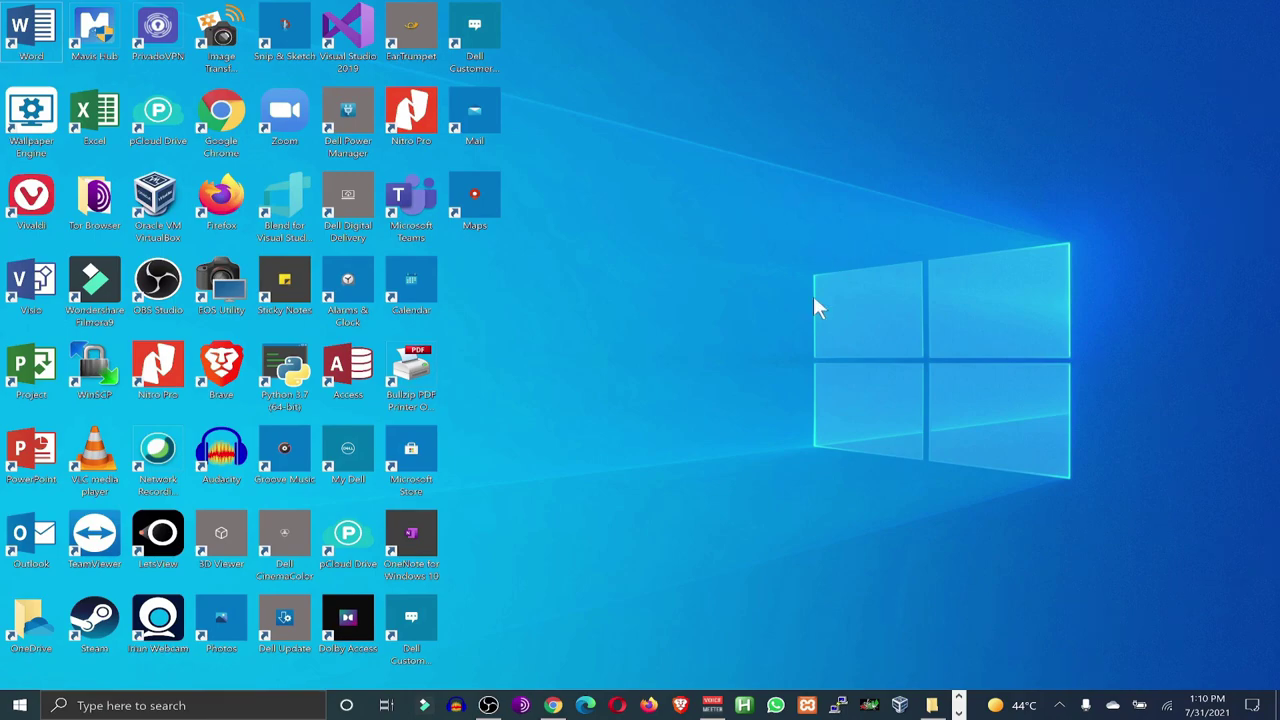
# - Hide all remaining icons on the desktop
pyautogui.rightClick(731, 215)
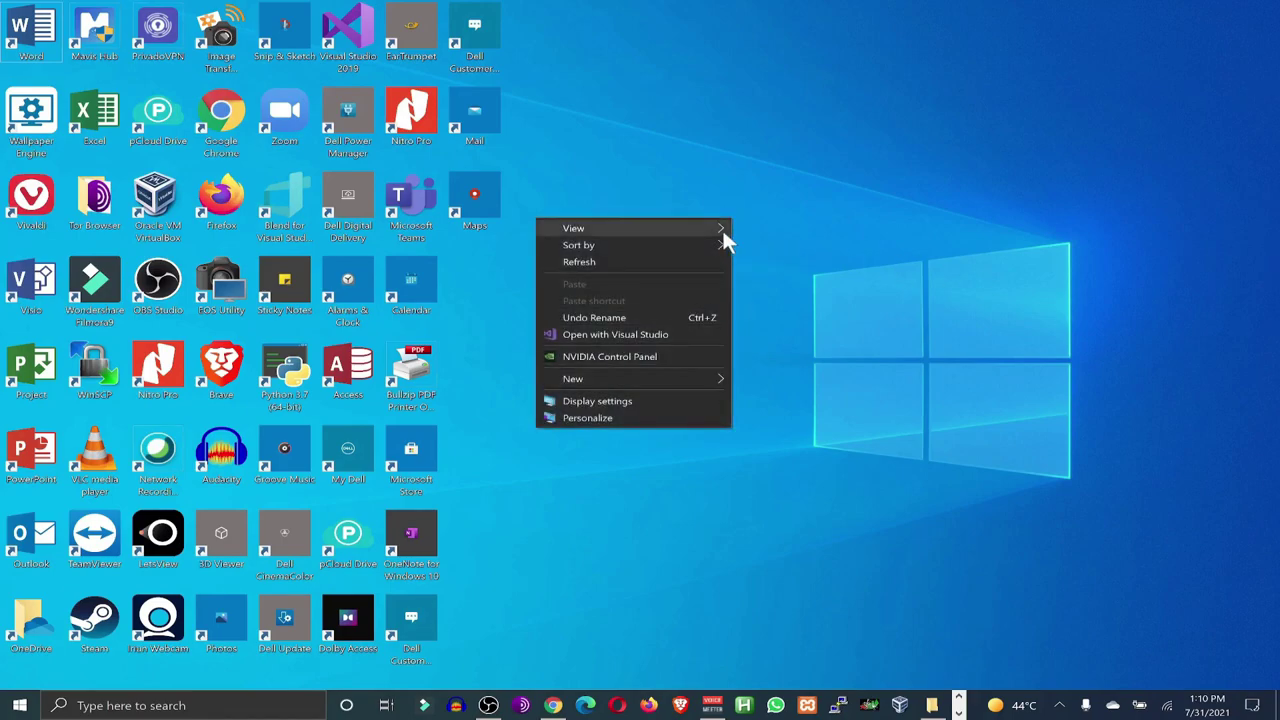
pyautogui.moveTo(710, 228)
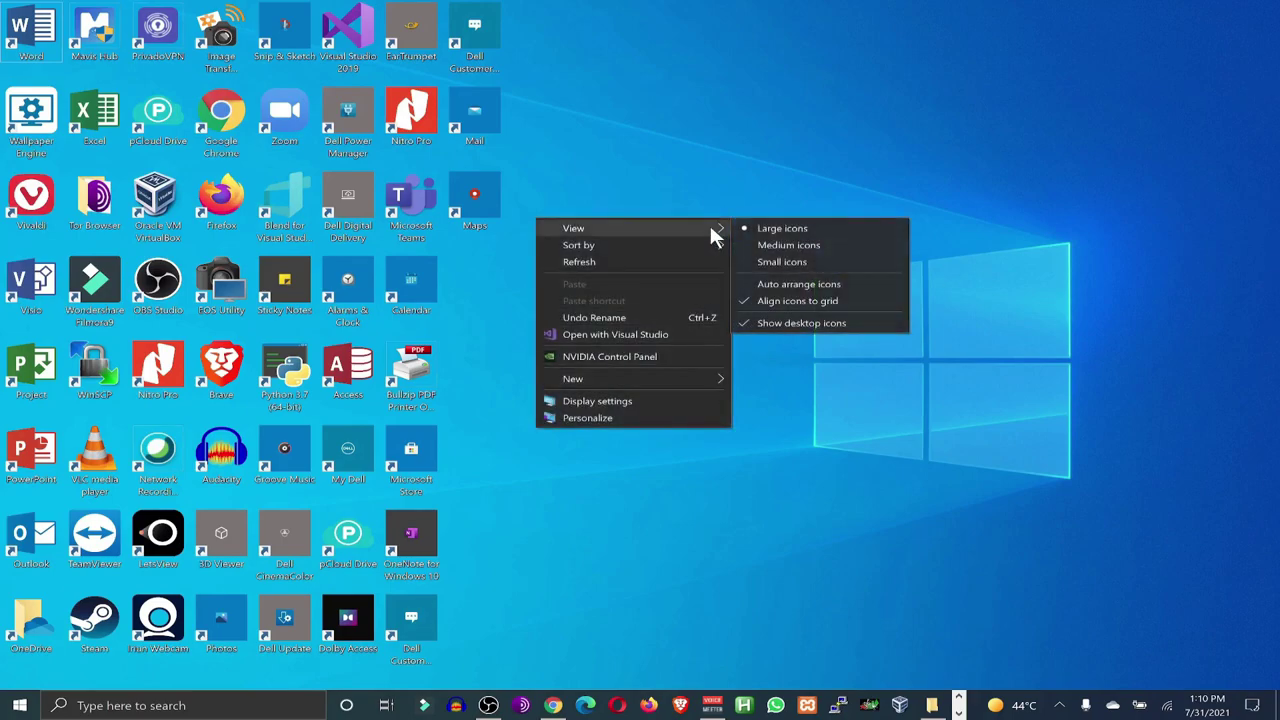
pyautogui.click(850, 323)
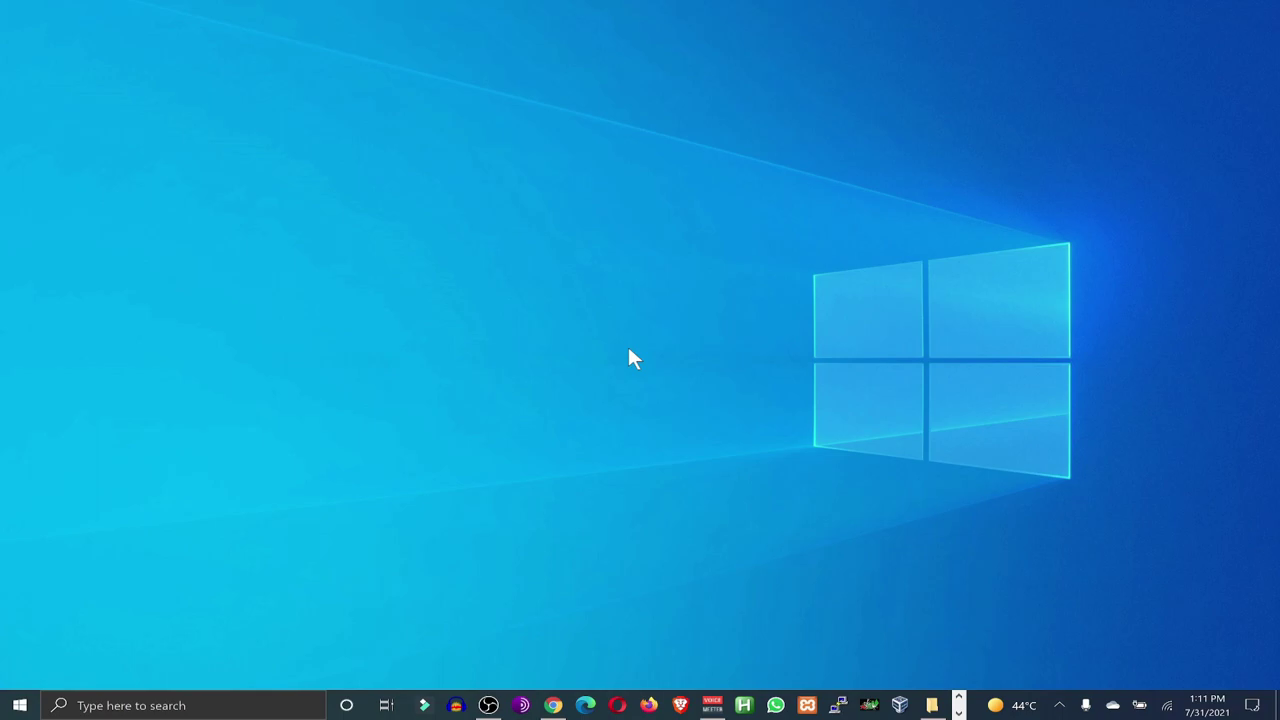
# - Show the hidden desktop icons again
pyautogui.rightClick(679, 303)
pyautogui.moveTo(671, 311)
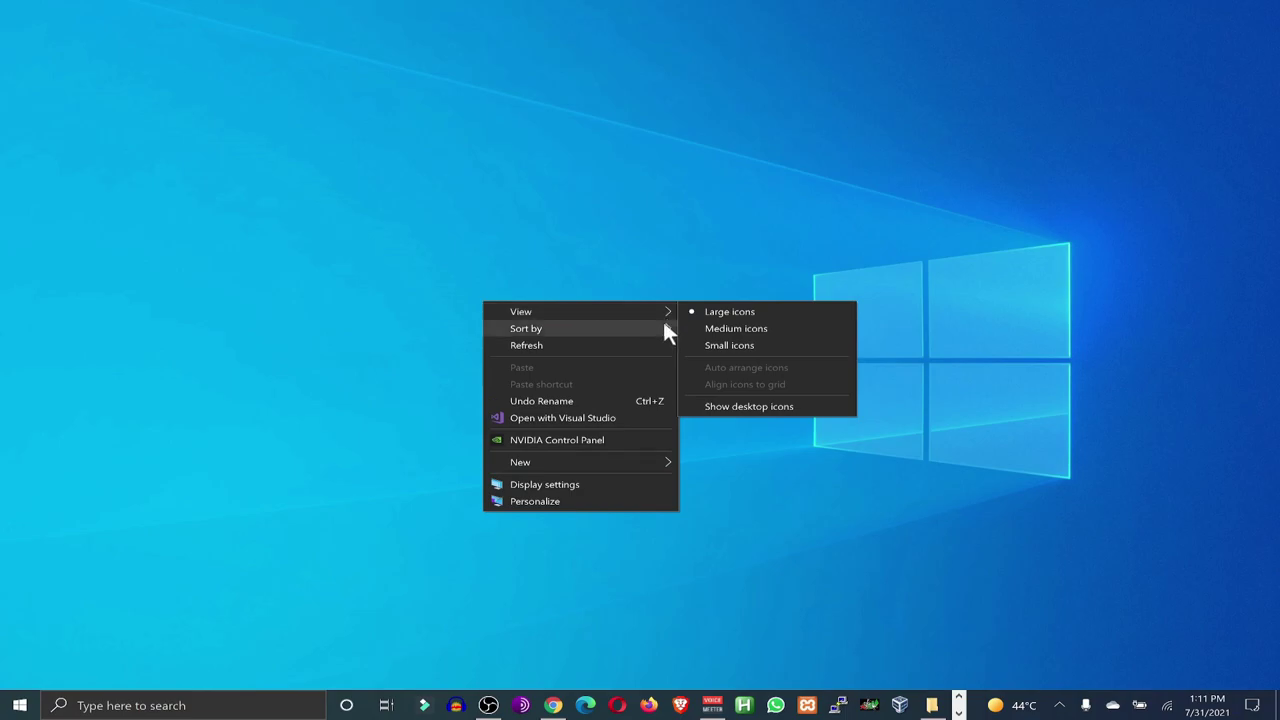
pyautogui.click(787, 403)
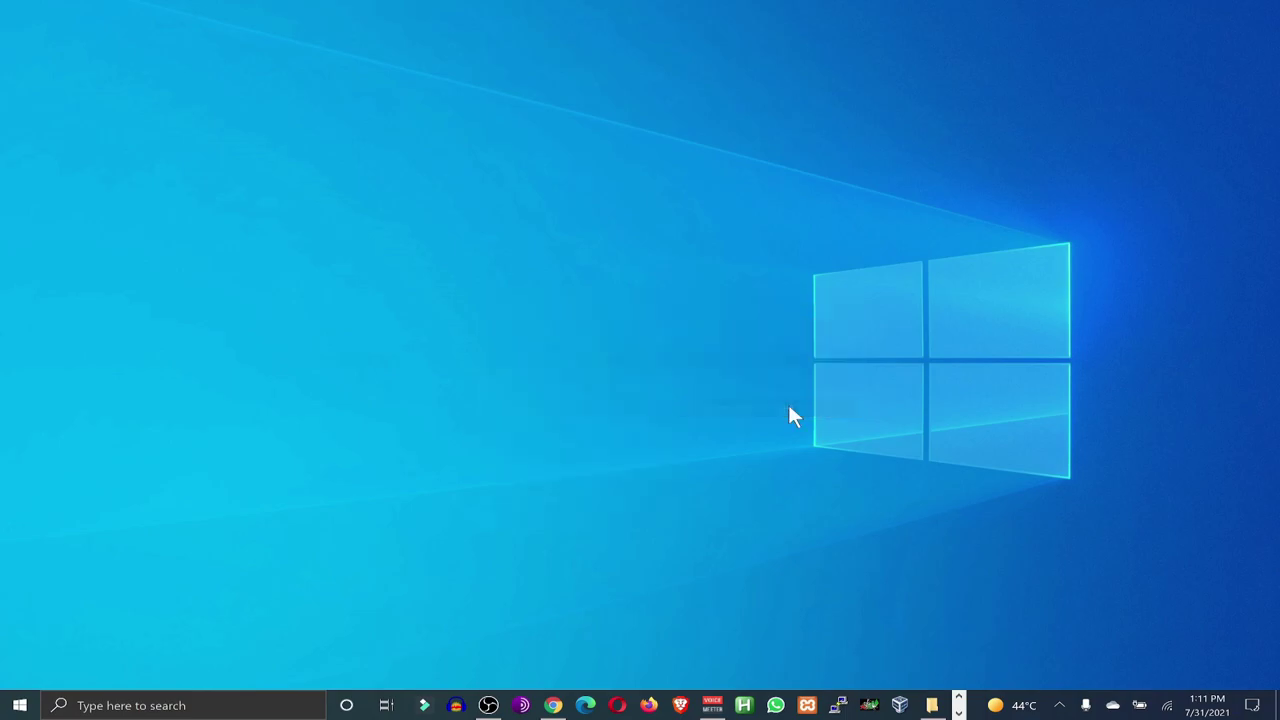
# - Create a new folder on the empty area of the desktop, trying to clear its default name
pyautogui.rightClick(640, 332)
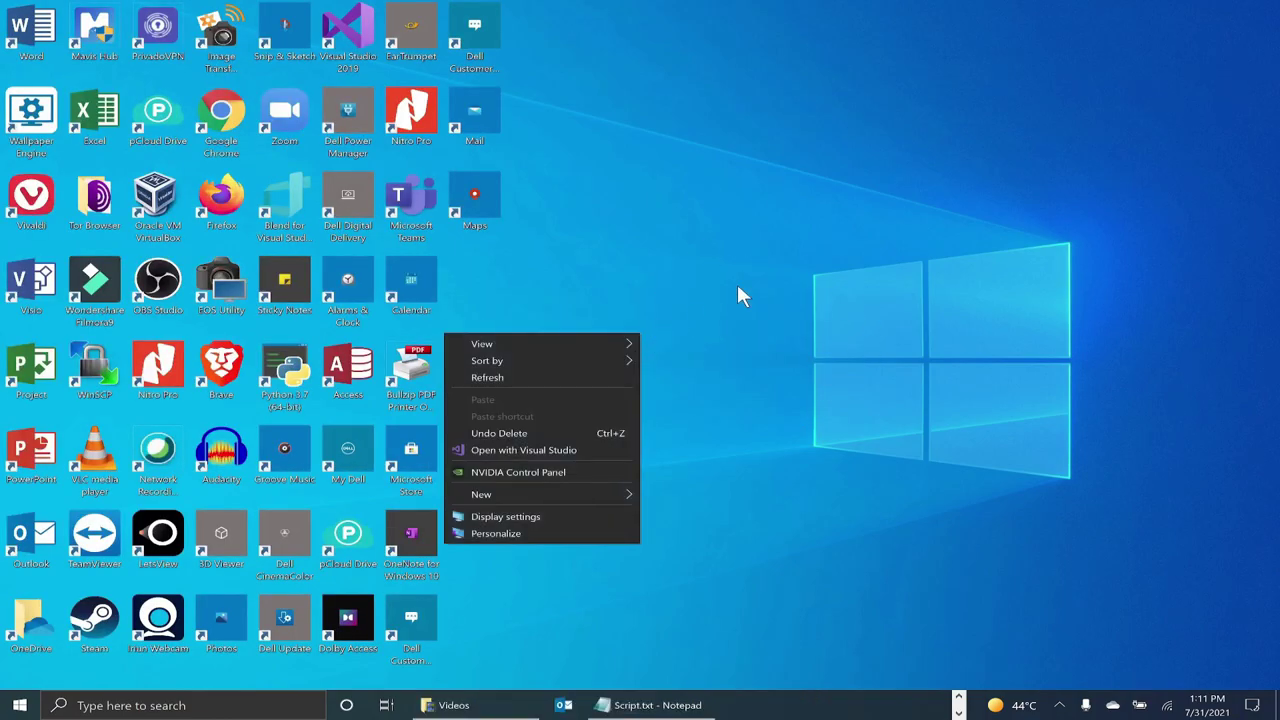
pyautogui.click(671, 277)
pyautogui.rightClick(673, 283)
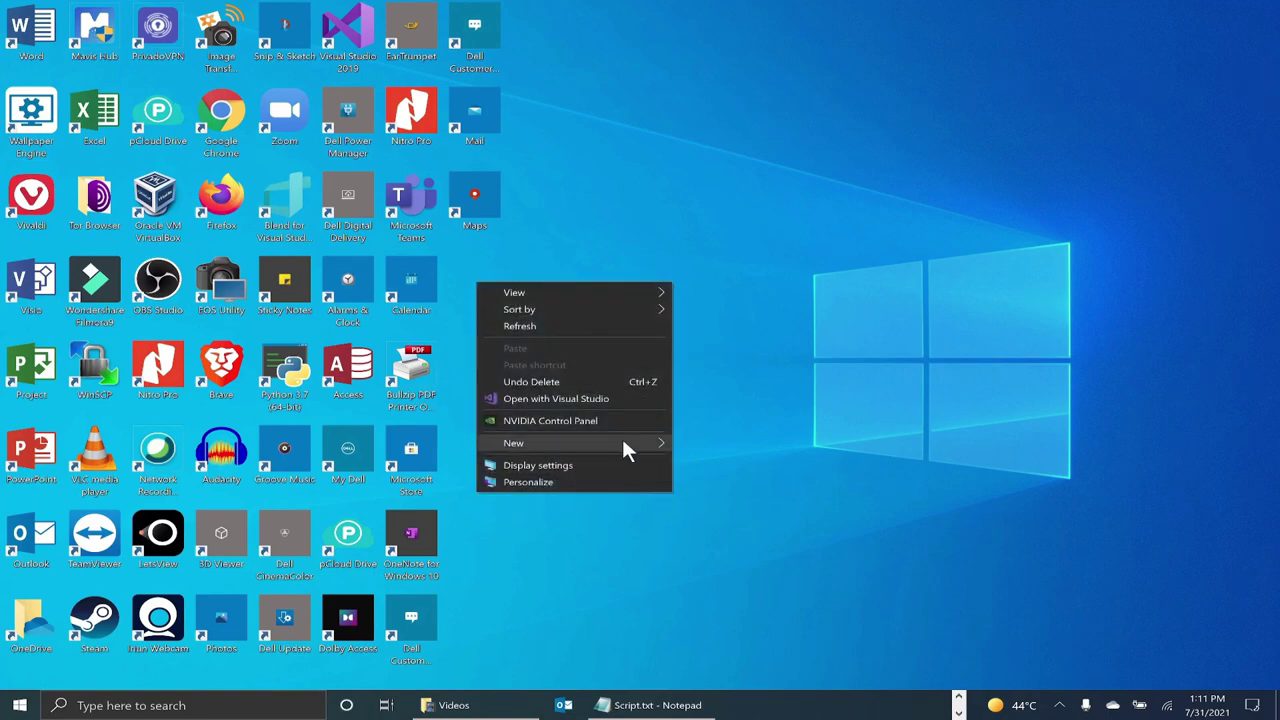
pyautogui.moveTo(622, 442)
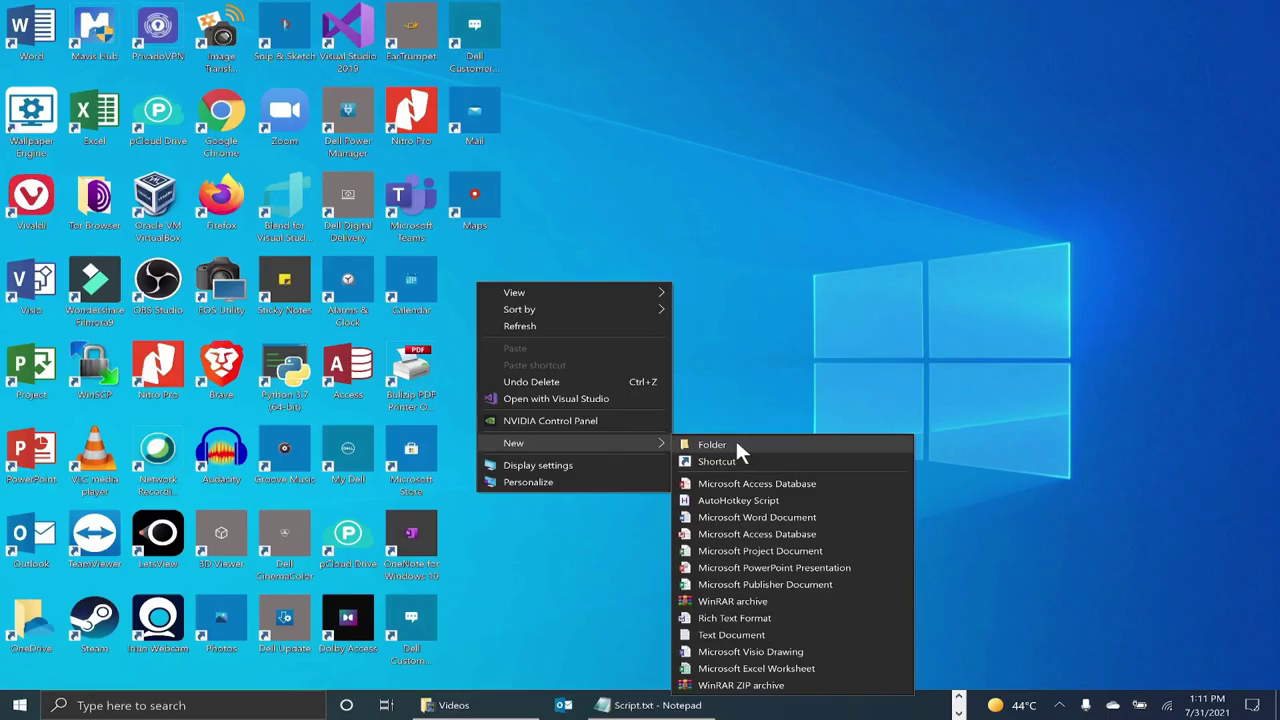
pyautogui.click(737, 444)
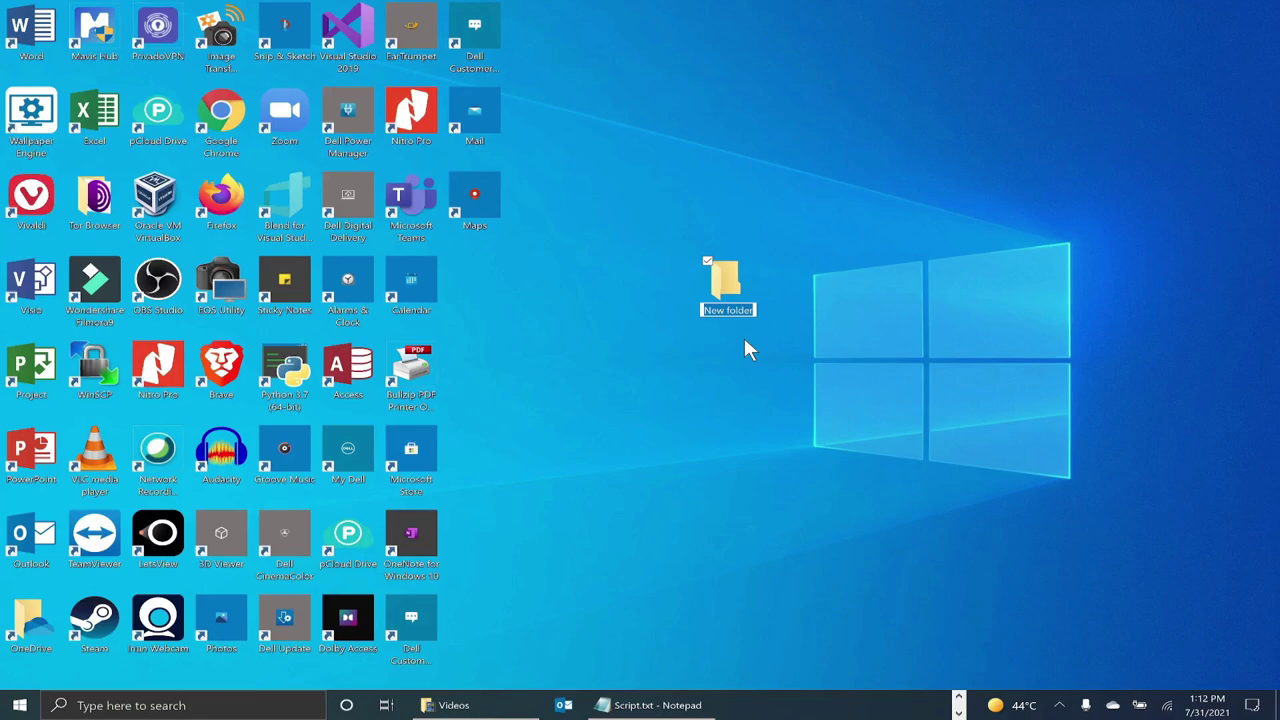
pyautogui.press('BackSpace')
pyautogui.press('Return')
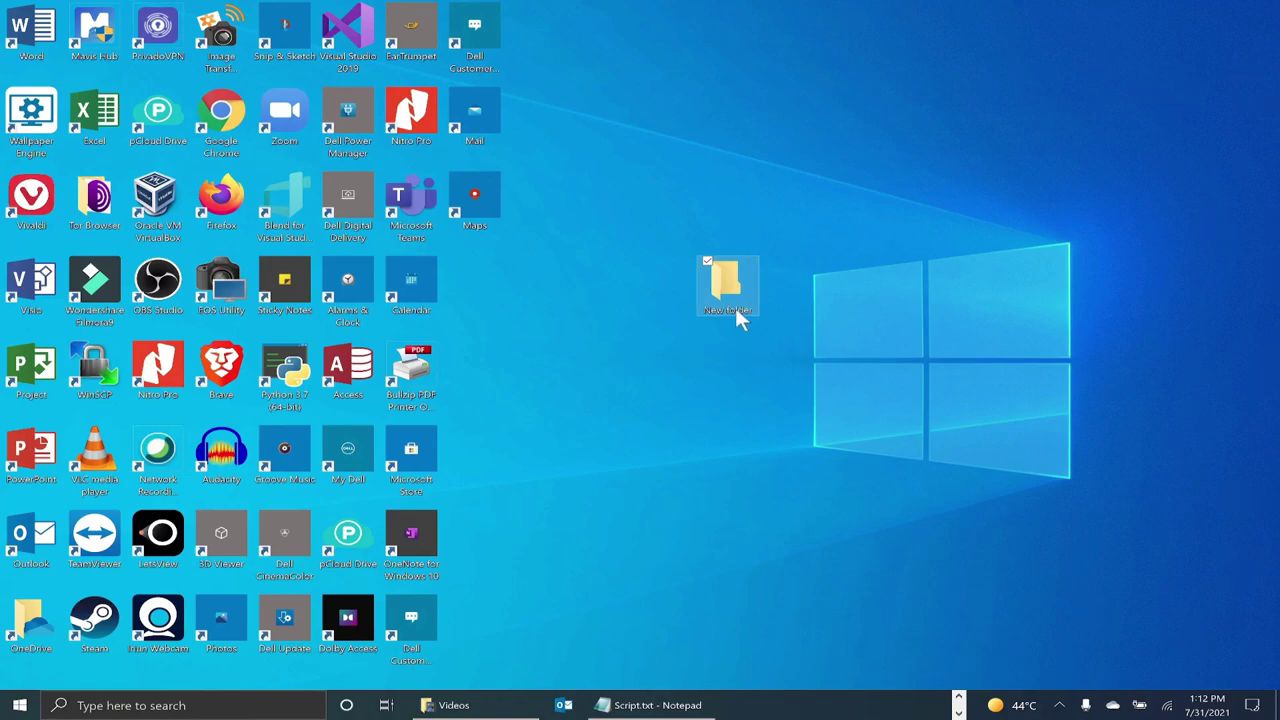
# - Rename the new desktop folder with an invisible blank name
pyautogui.rightClick(734, 304)
pyautogui.click(572, 656)
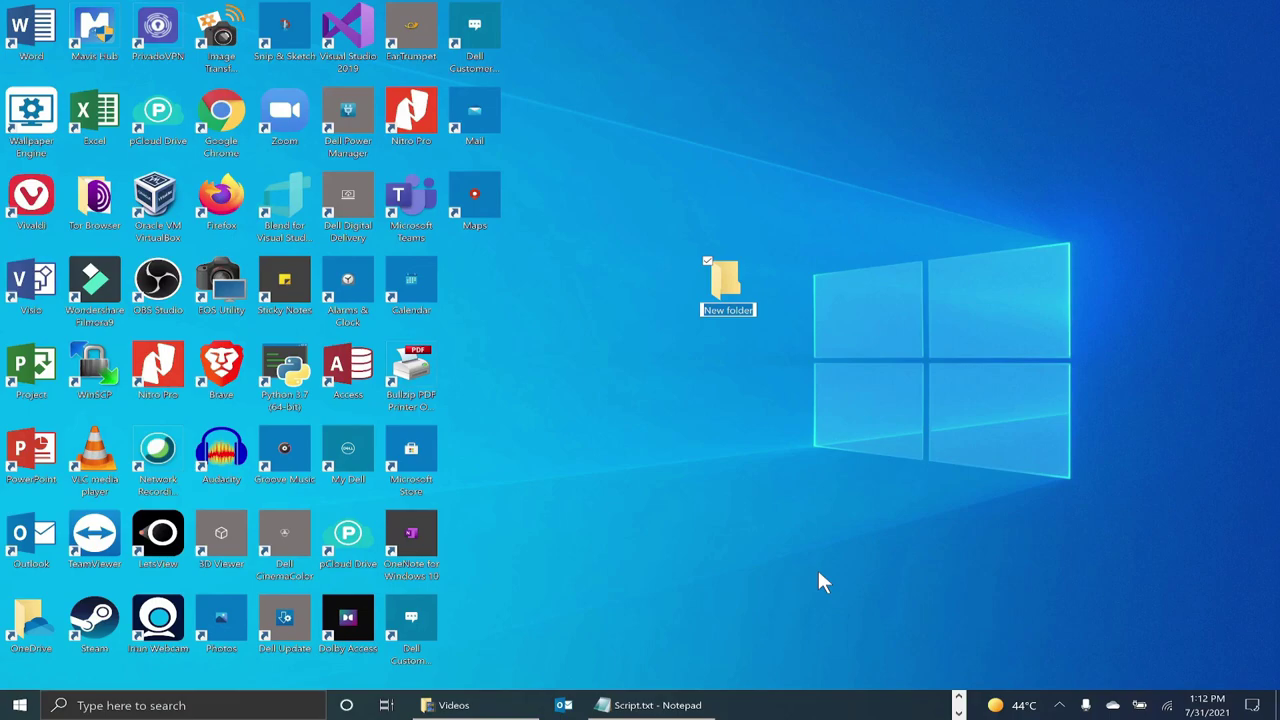
pyautogui.press('BackSpace')
pyautogui.press('Return')
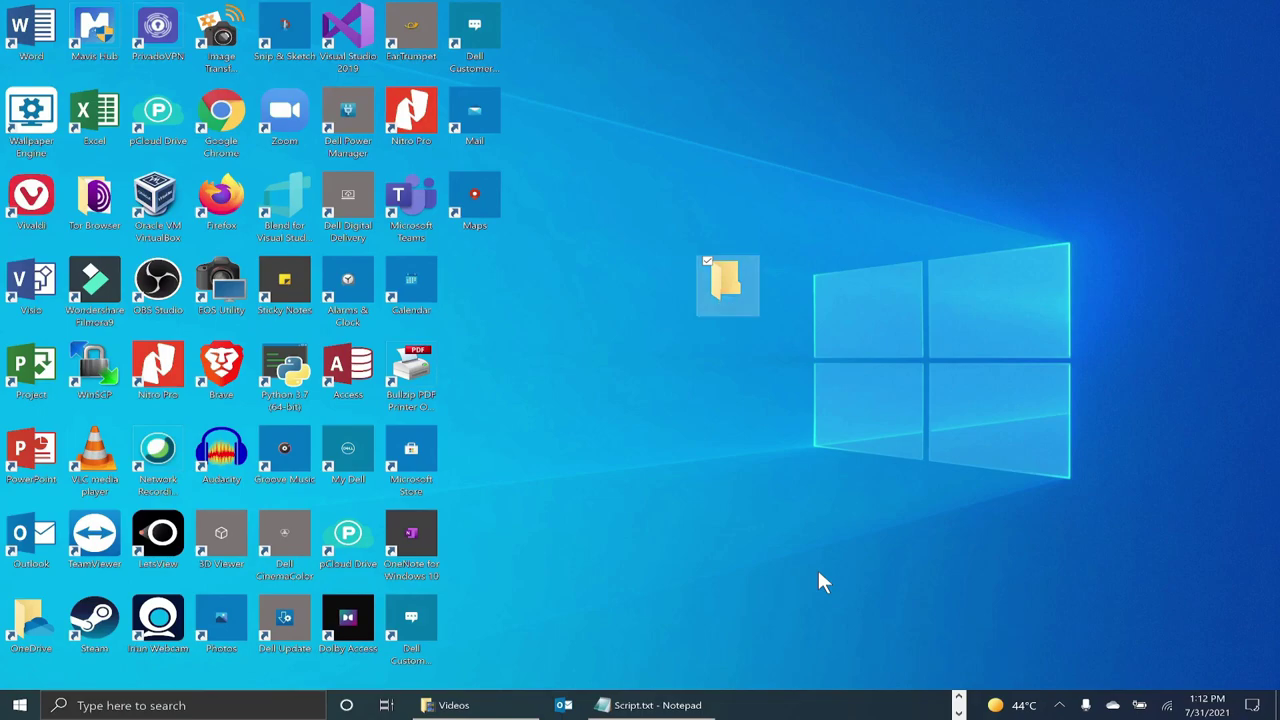
# - Rename the blank-named folder as Desktop
pyautogui.rightClick(726, 294)
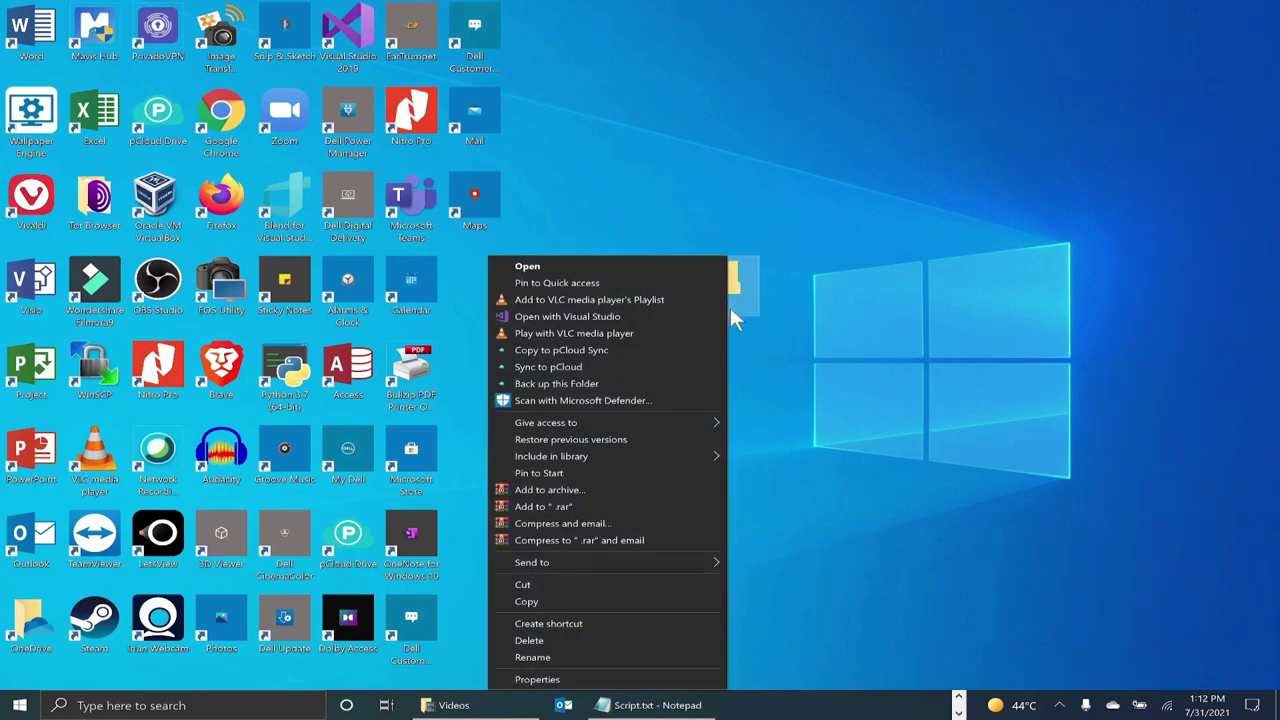
pyautogui.click(603, 658)
pyautogui.write('Desktop')
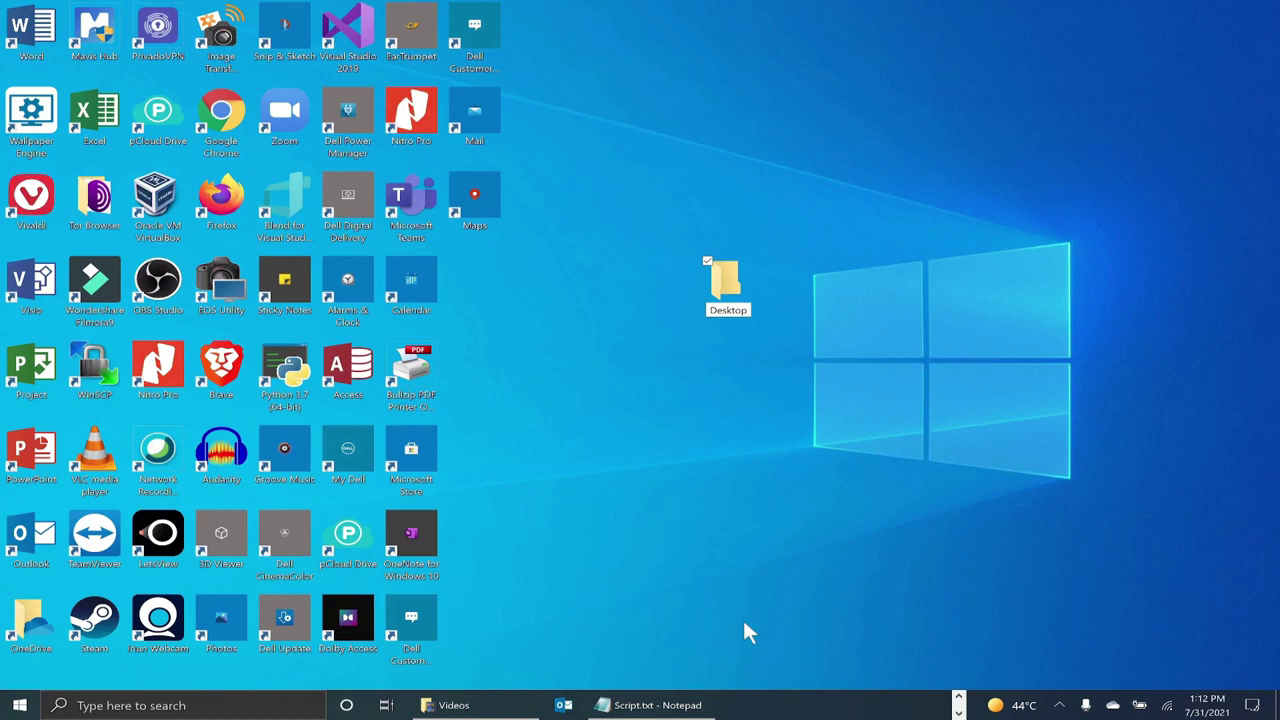
pyautogui.press('Return')
# - Replace the name of the Desktop folder with an invisible blank name
pyautogui.rightClick(739, 308)
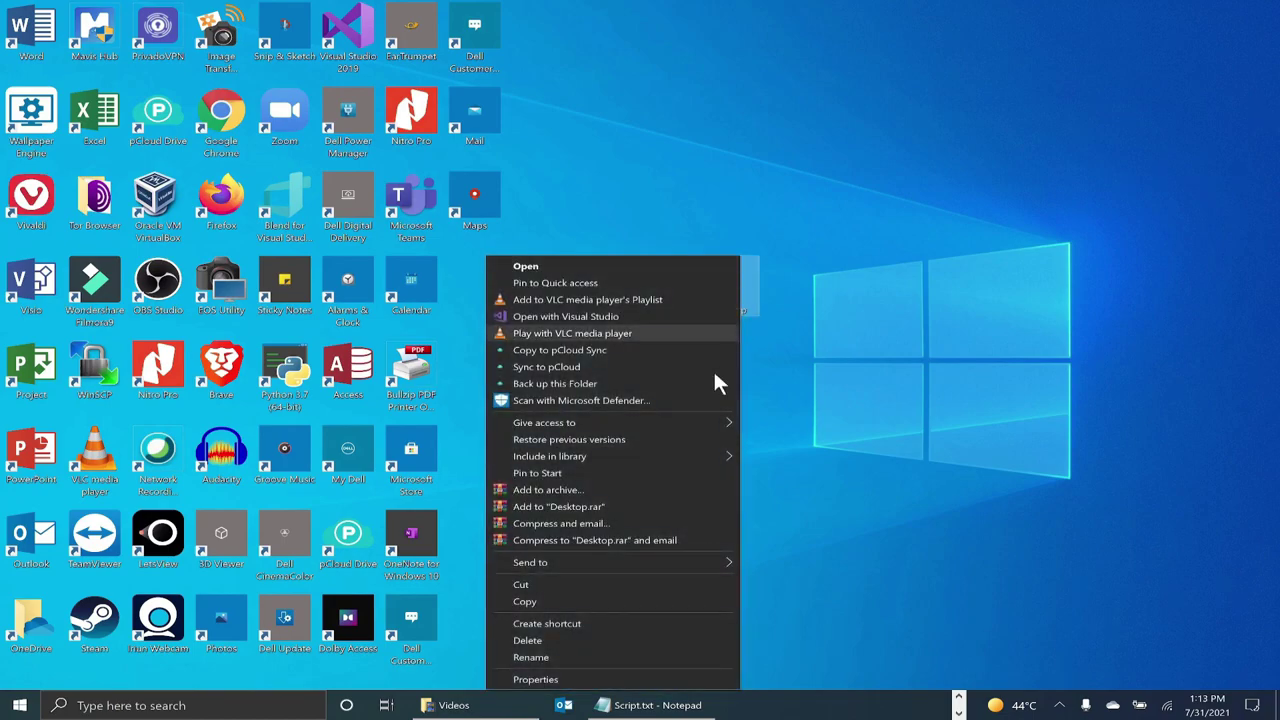
pyautogui.click(600, 657)
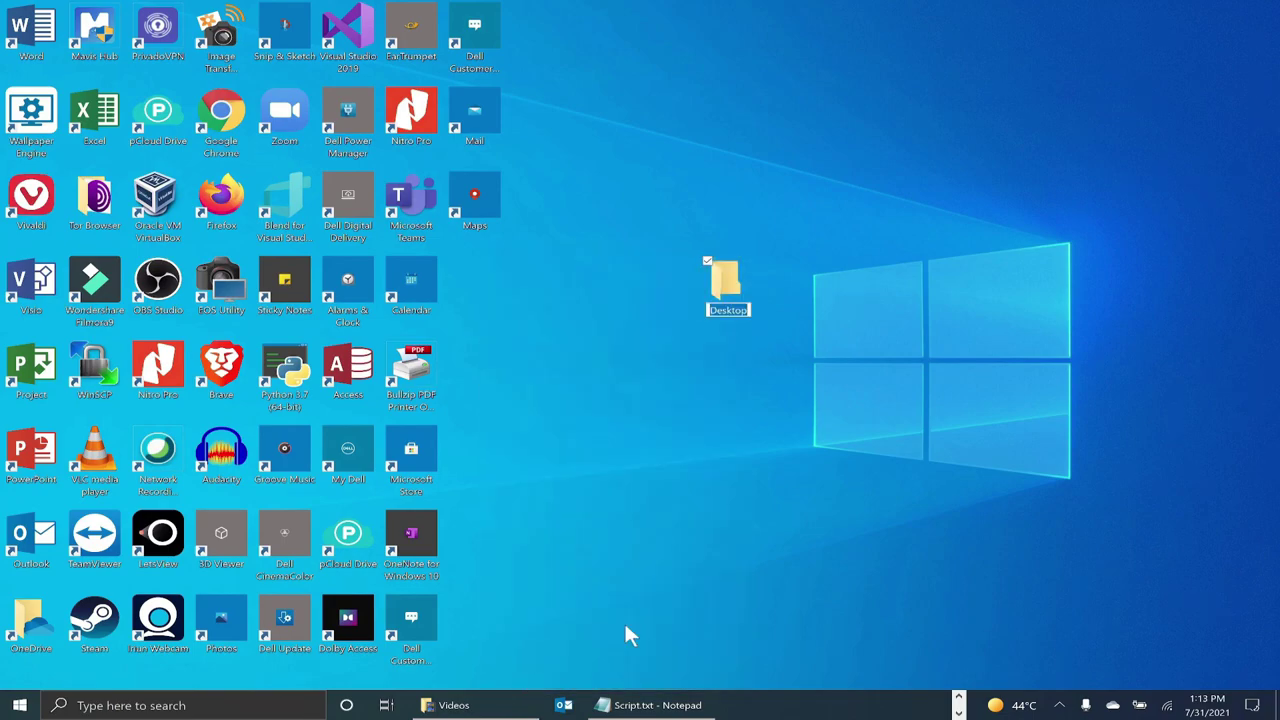
pyautogui.click(690, 546)
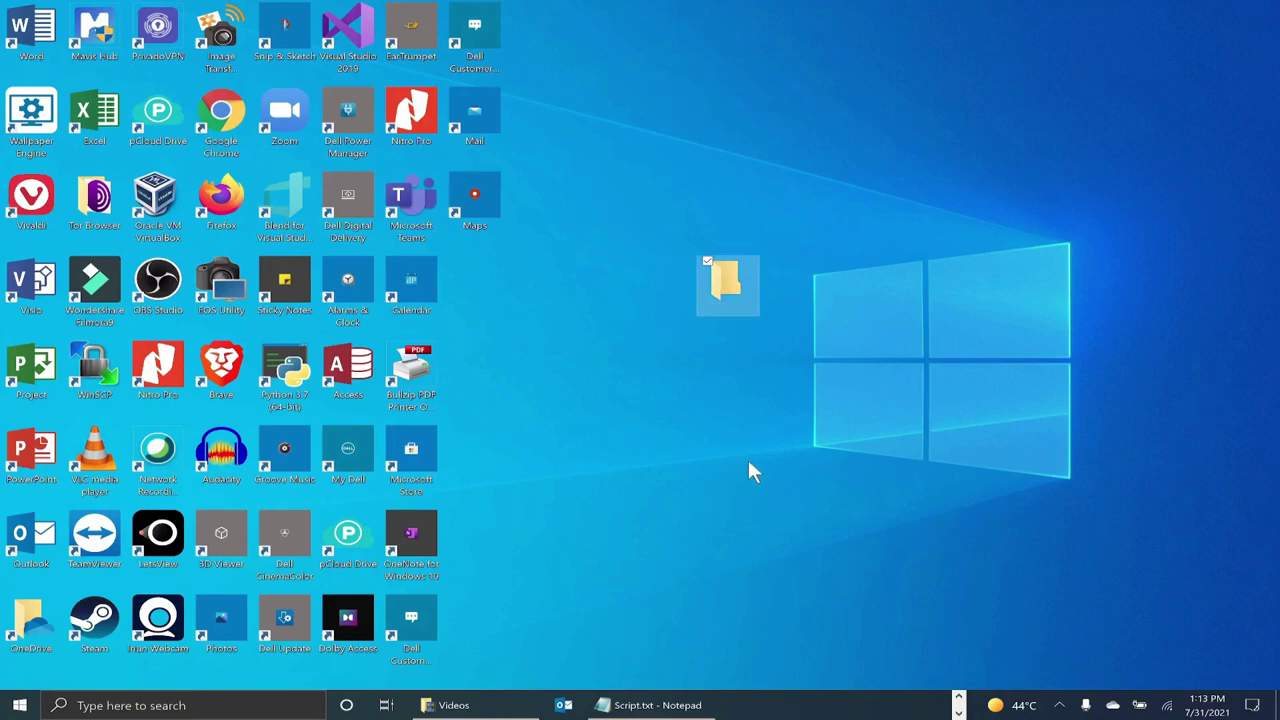
# - Change the blank-named folder's icon to the light upward-pointing triangle from SHELL32.dll and apply it
pyautogui.rightClick(725, 285)
pyautogui.click(603, 679)
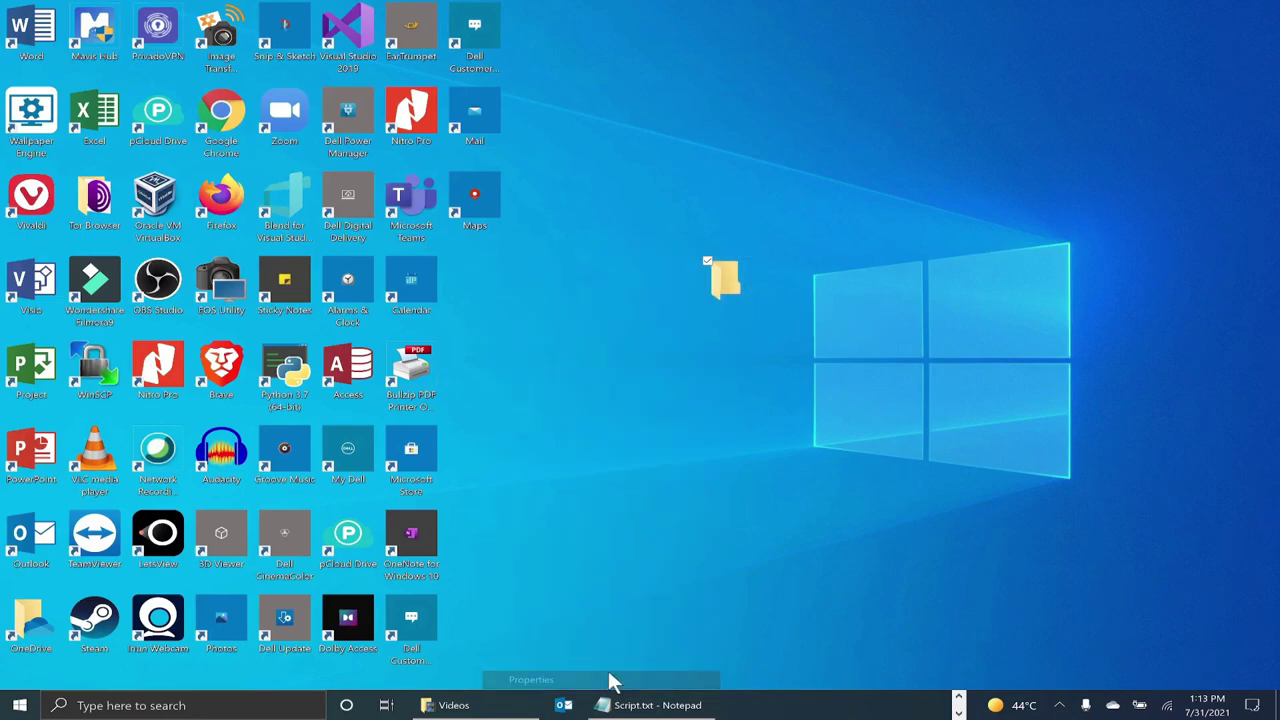
pyautogui.click(970, 316)
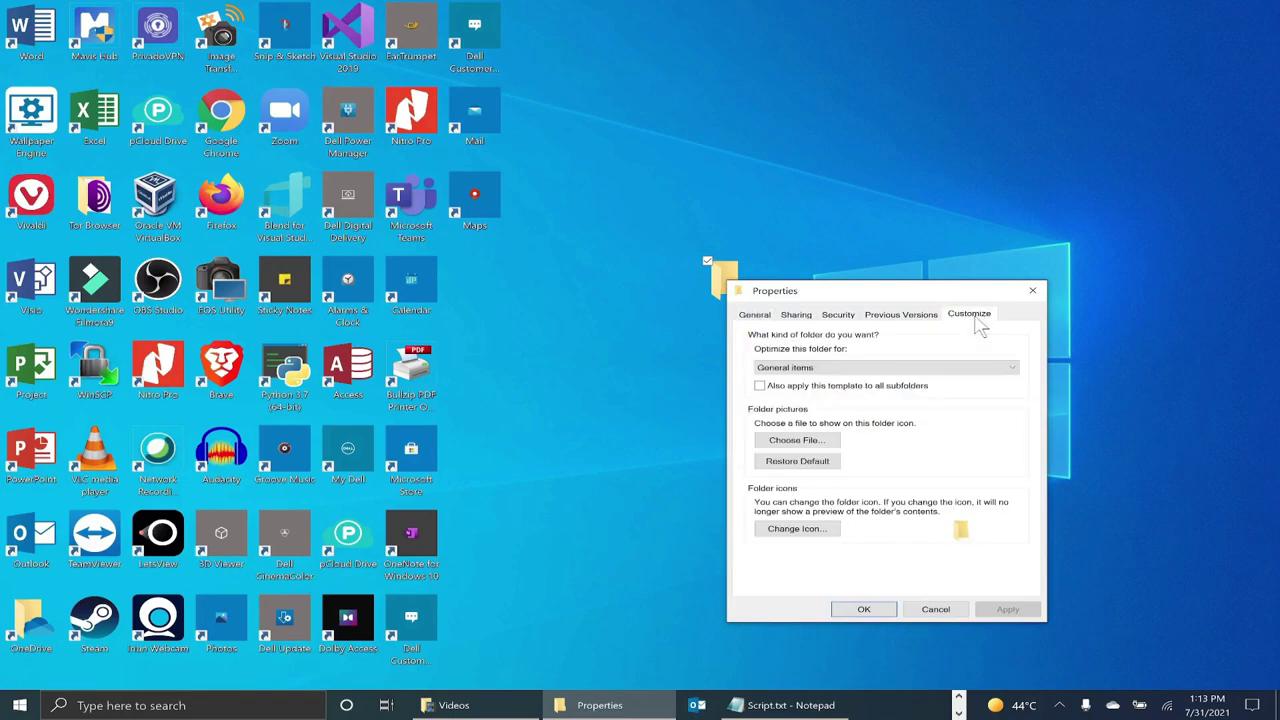
pyautogui.click(826, 527)
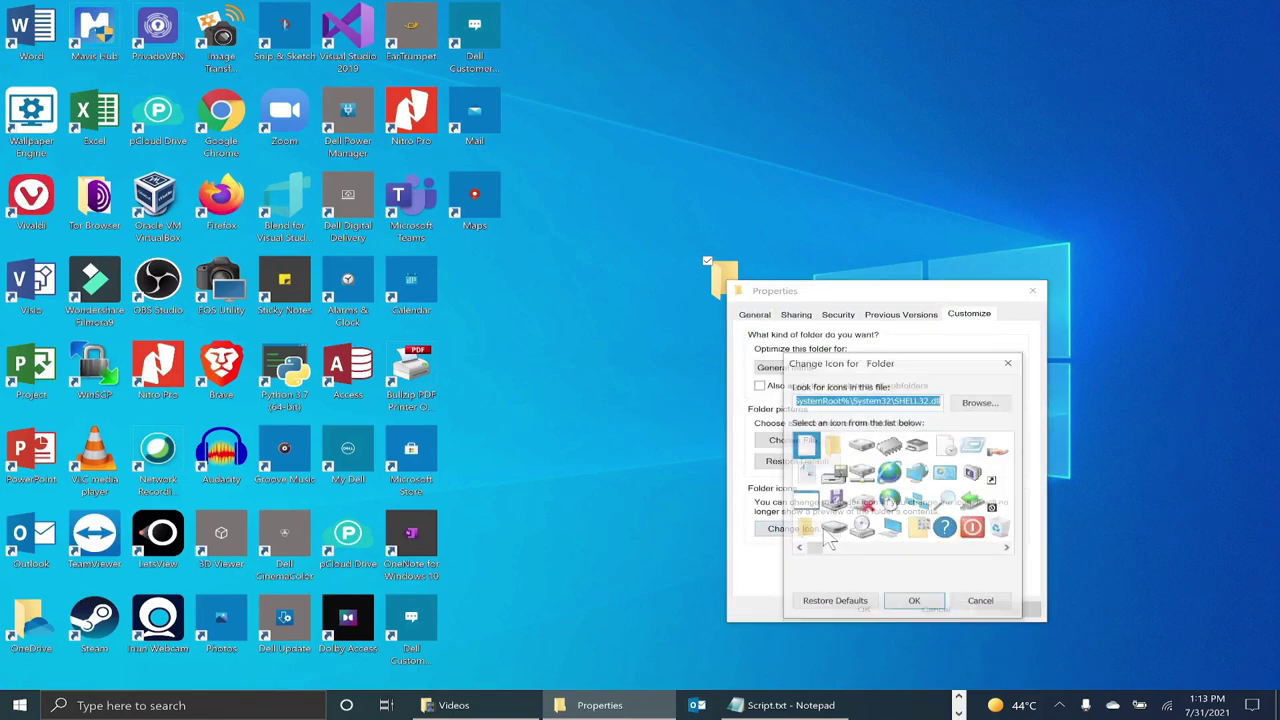
pyautogui.moveTo(921, 570); pyautogui.dragTo(982, 566)
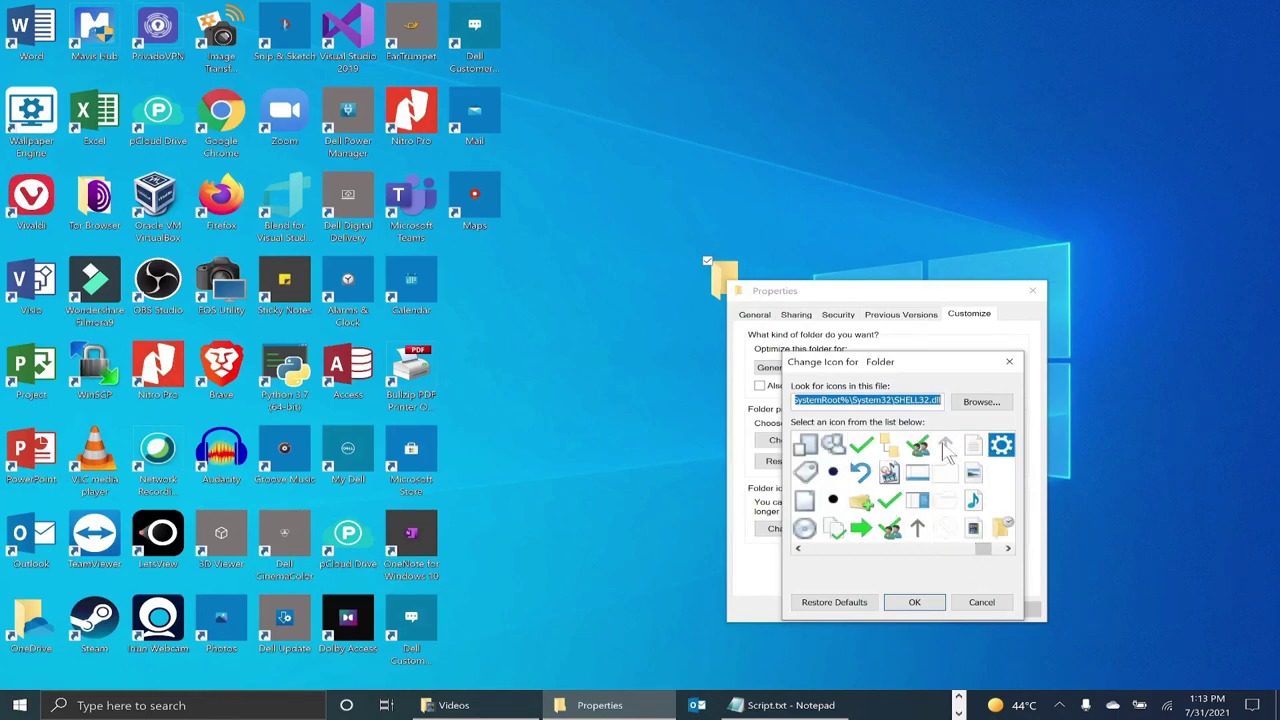
pyautogui.click(1008, 549)
pyautogui.click(1008, 549)
pyautogui.click(799, 549)
pyautogui.click(799, 549)
pyautogui.click(846, 549)
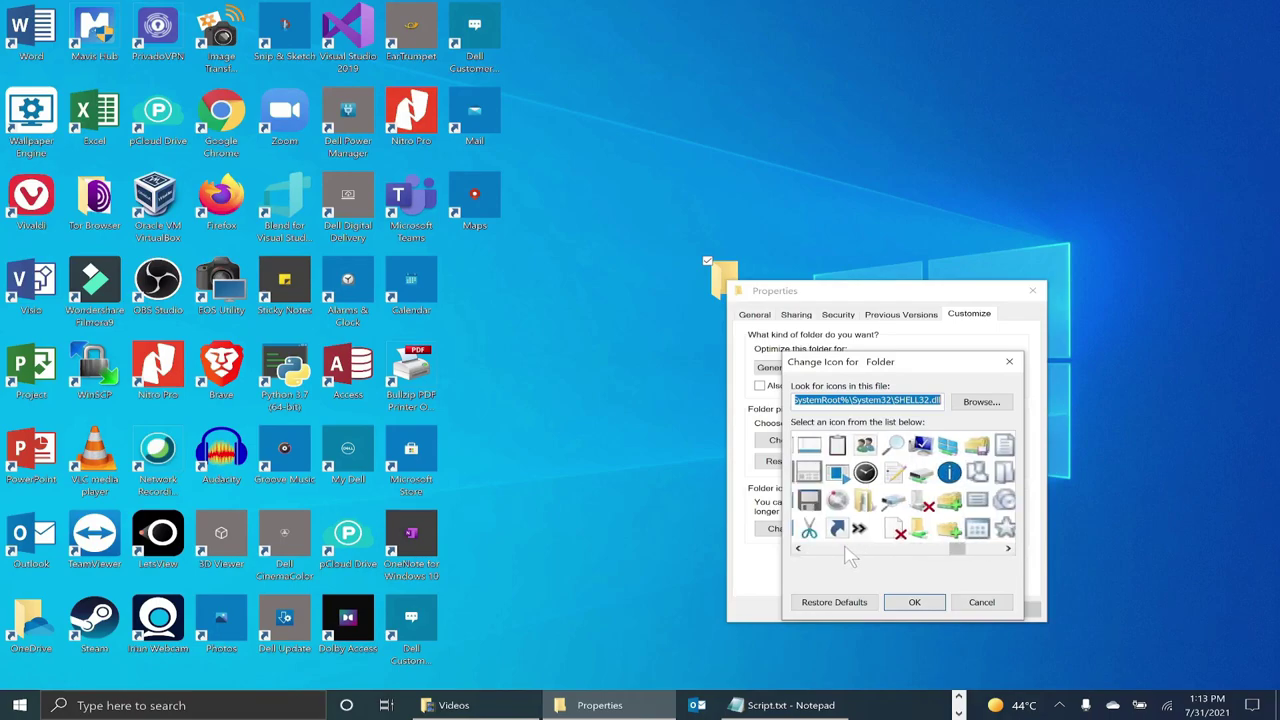
pyautogui.click(1008, 512)
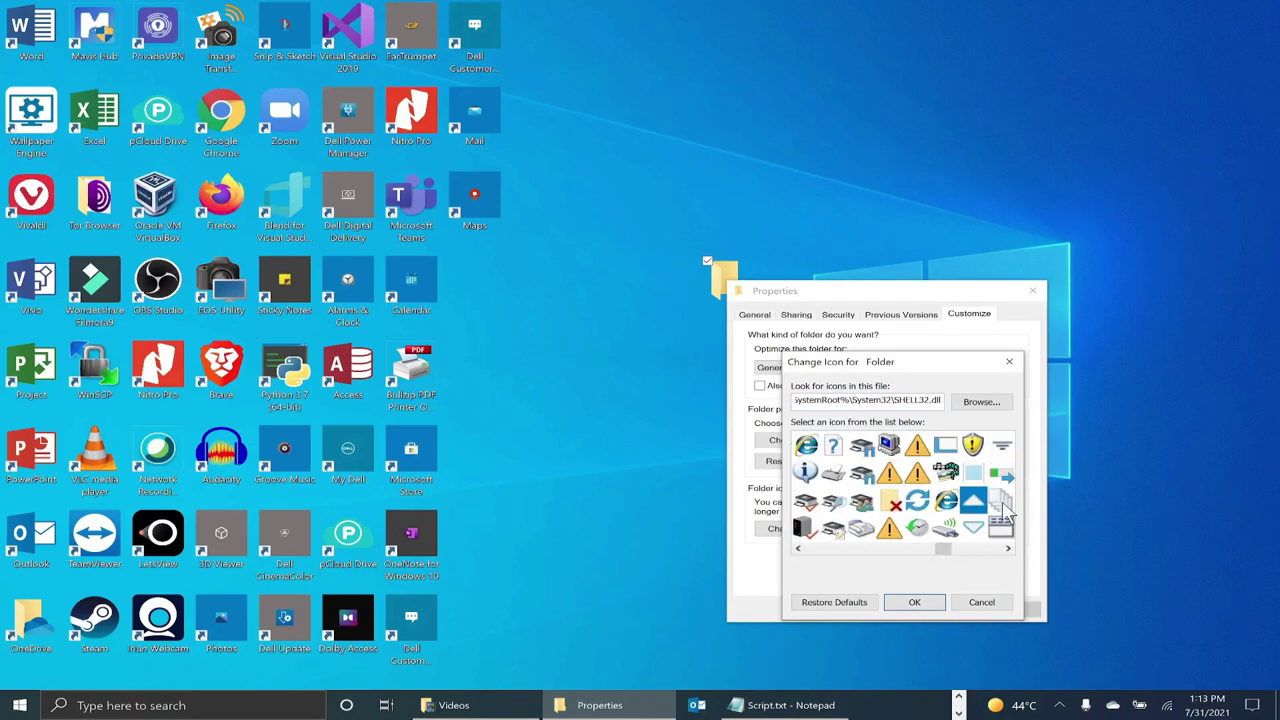
pyautogui.click(926, 603)
pyautogui.click(1006, 609)
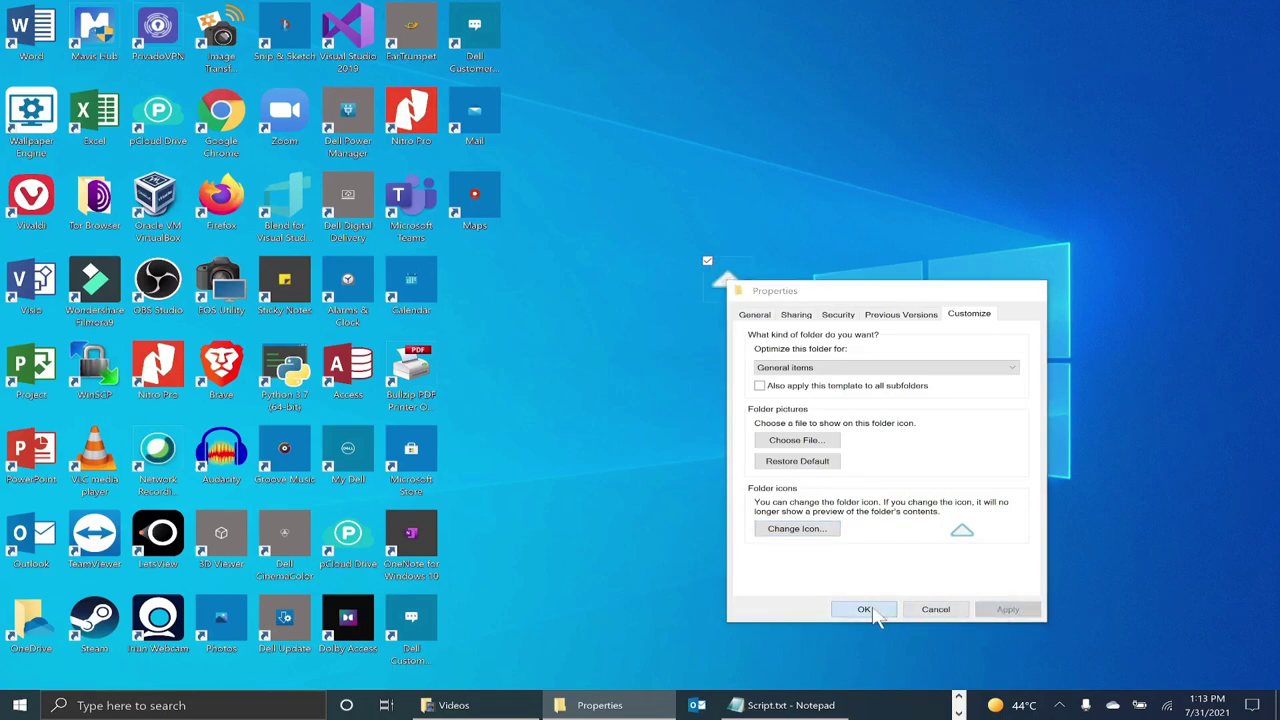
# - Accept the folder's properties and move the blank-named folder up beside the first row of desktop shortcuts
pyautogui.click(865, 609)
pyautogui.moveTo(727, 286); pyautogui.dragTo(602, 28)
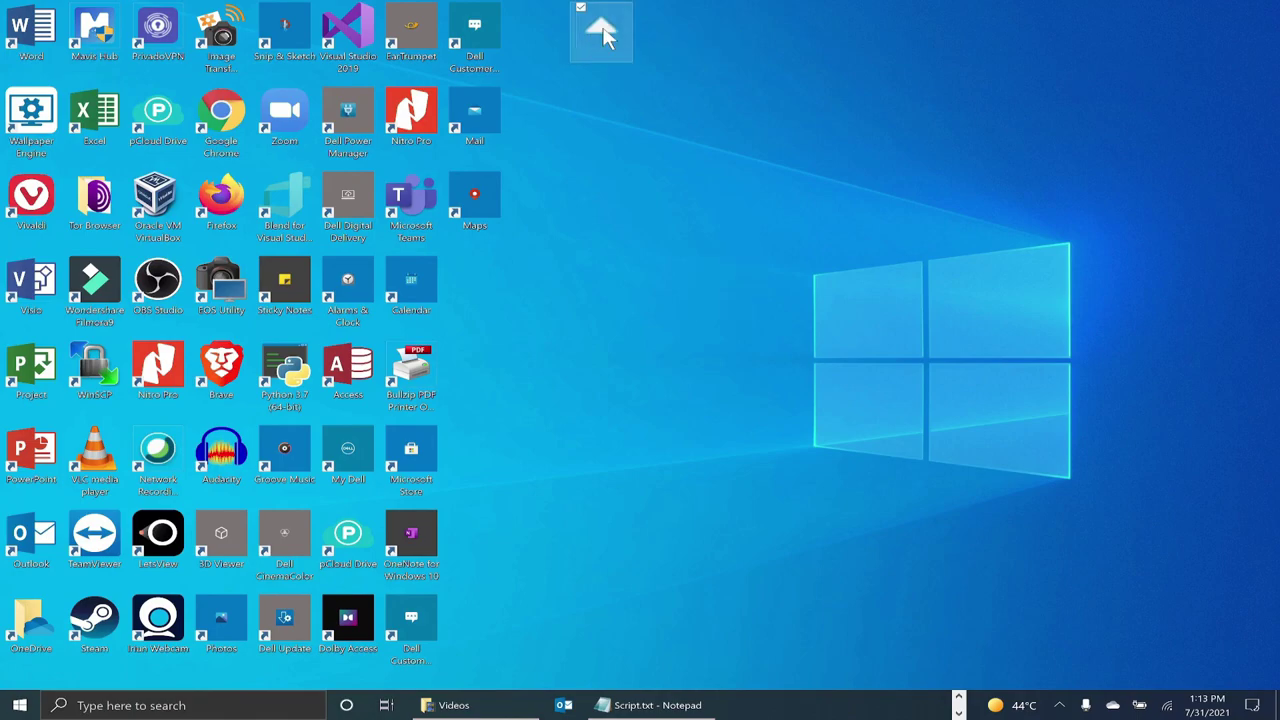
# - Open the blank-named folder to view its contents, maximize its window and close it
pyautogui.doubleClick(618, 38)
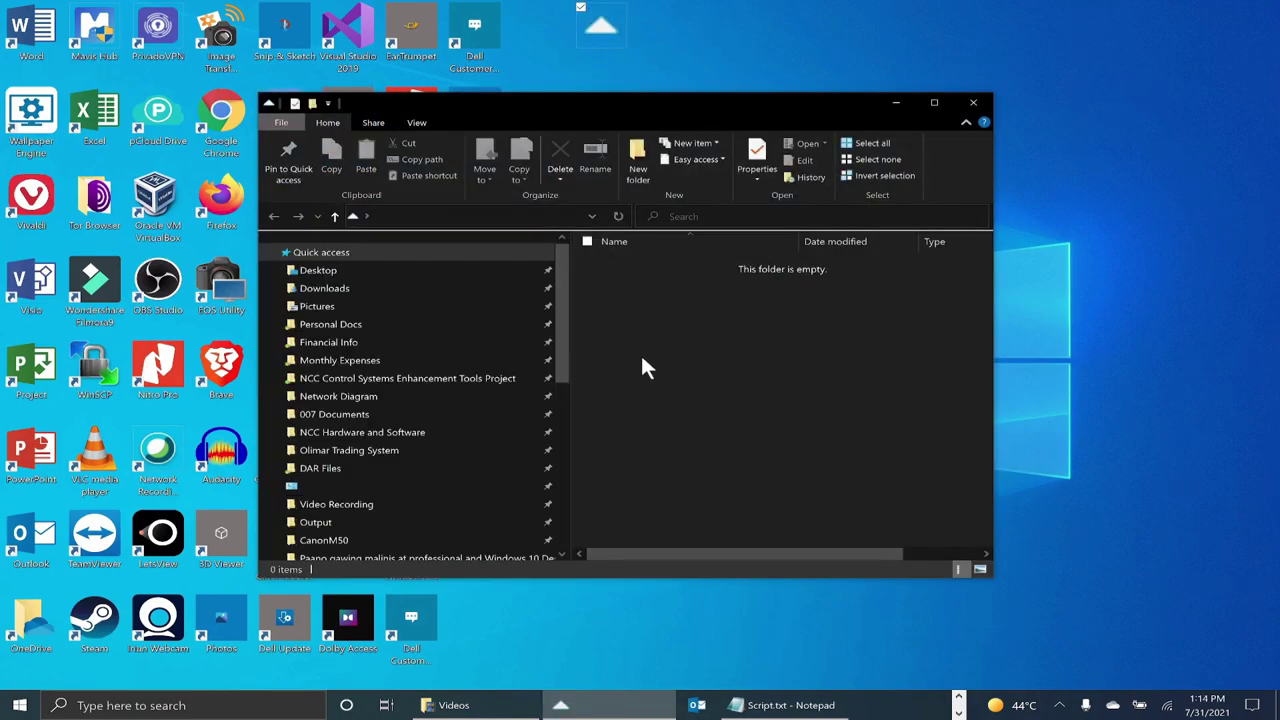
pyautogui.click(935, 105)
pyautogui.click(1262, 8)
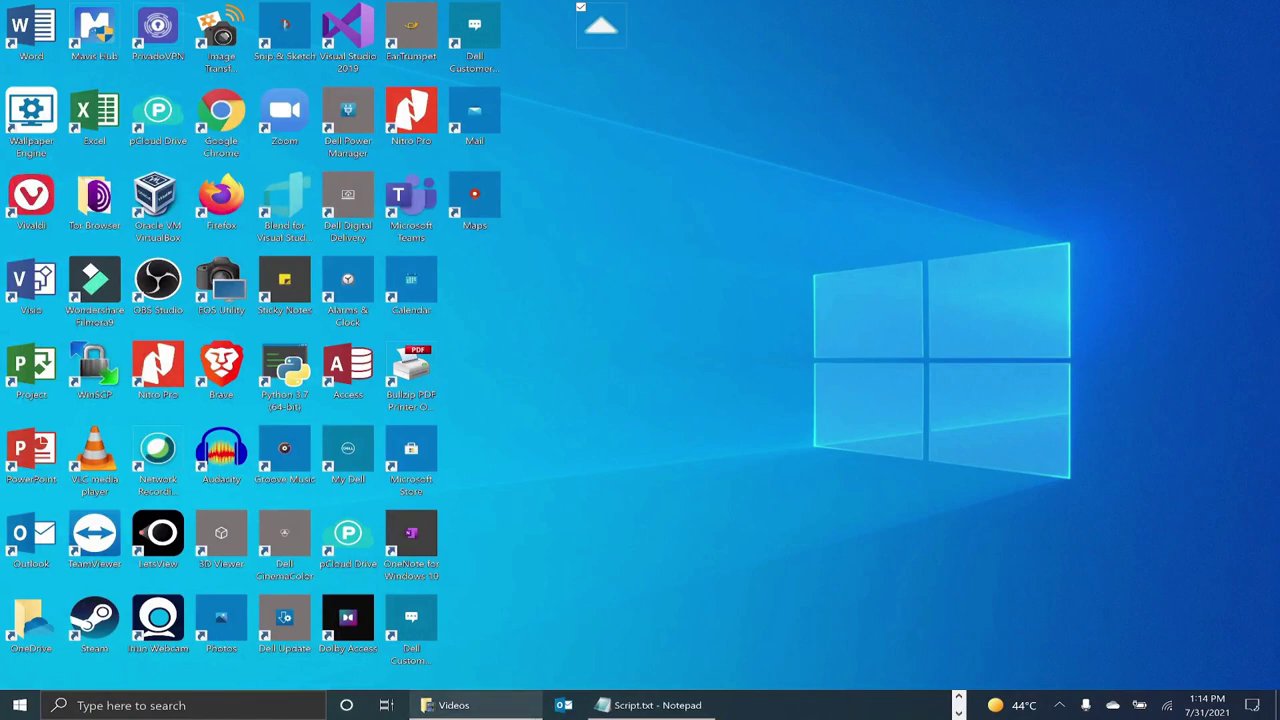
# - Move all the desktop shortcuts into the blank-named folder, replacing the files with the same names in the destination
pyautogui.moveTo(538, 678); pyautogui.dragTo(28, 40)
pyautogui.click(565, 662)
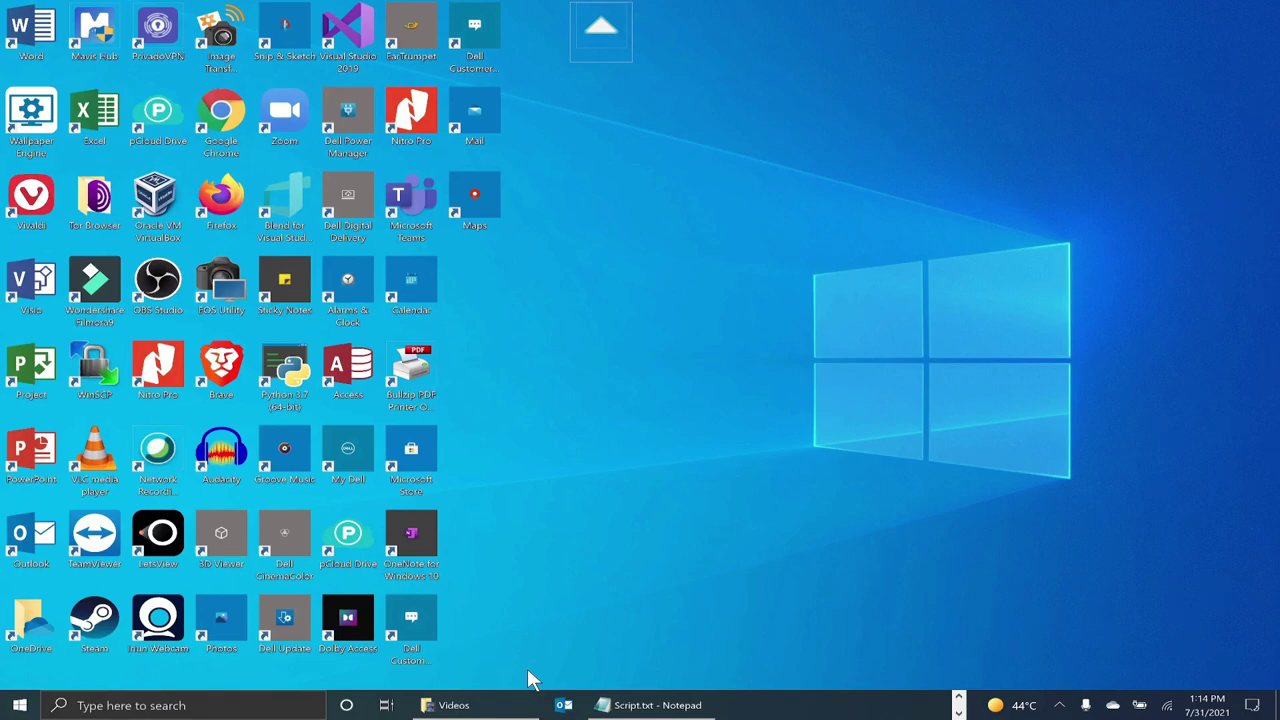
pyautogui.moveTo(525, 672); pyautogui.dragTo(12, 8)
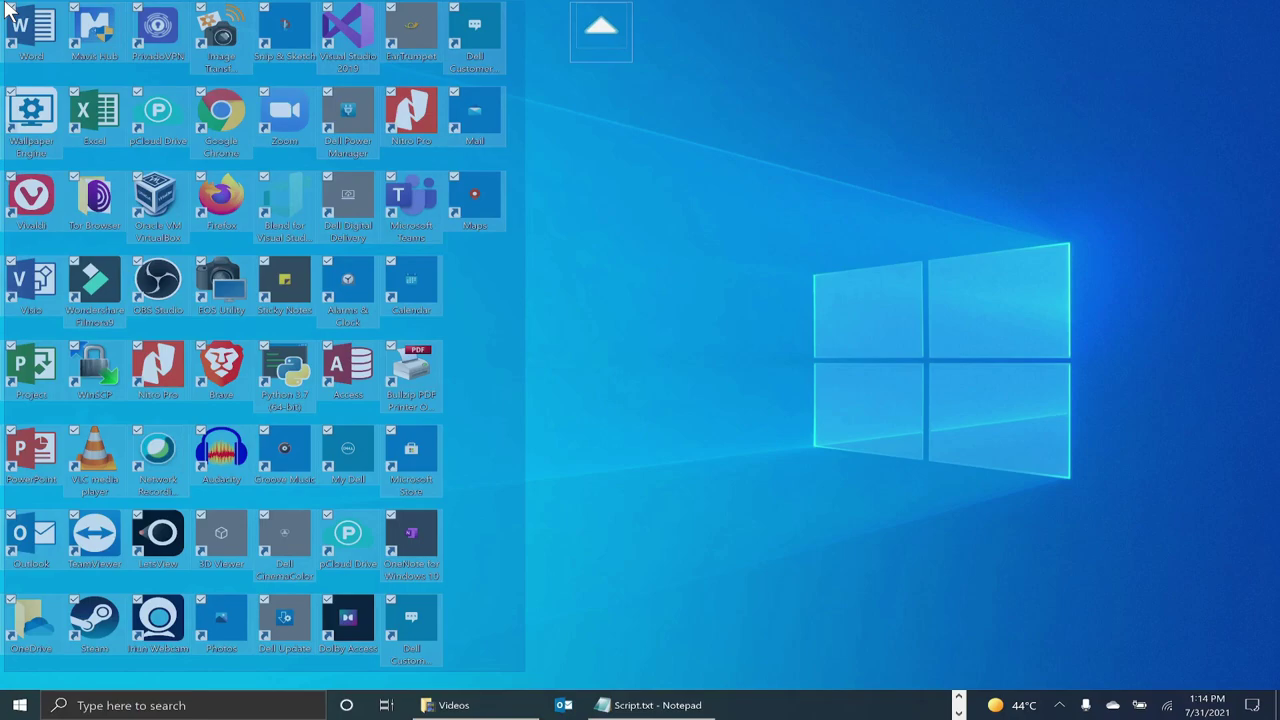
pyautogui.moveTo(6, 4); pyautogui.dragTo(6, 4)
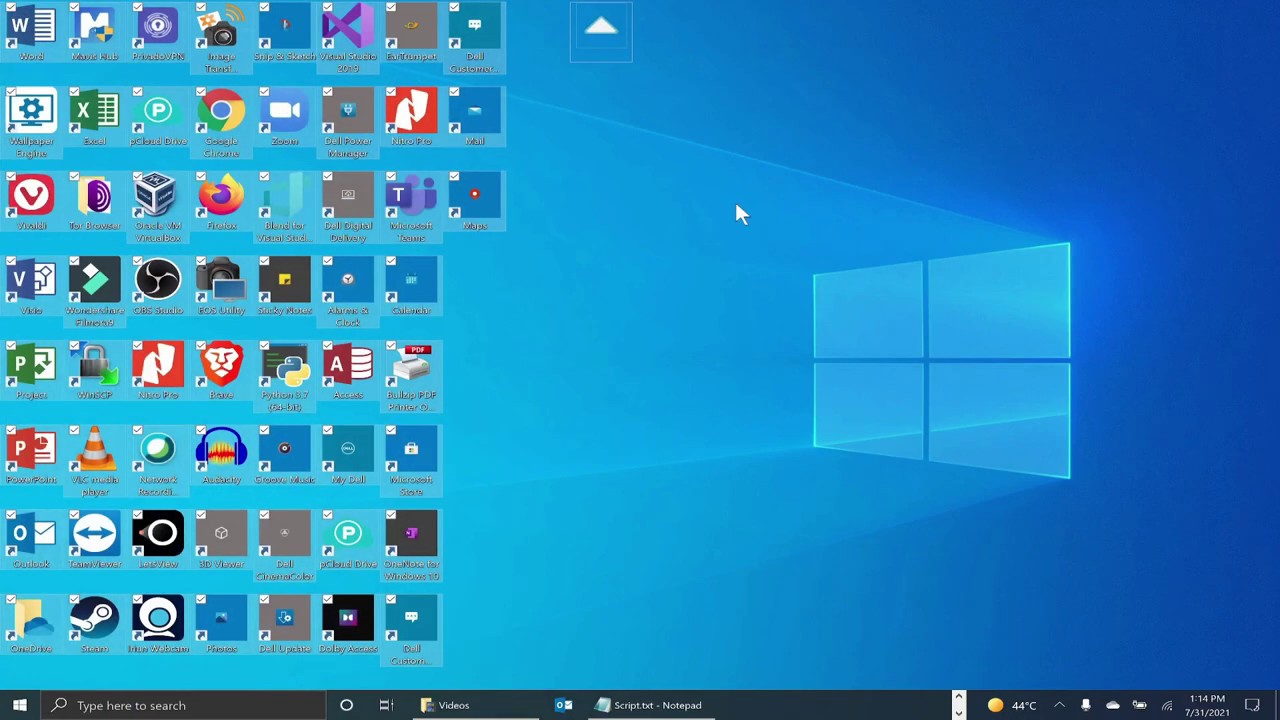
pyautogui.moveTo(476, 34); pyautogui.dragTo(613, 26)
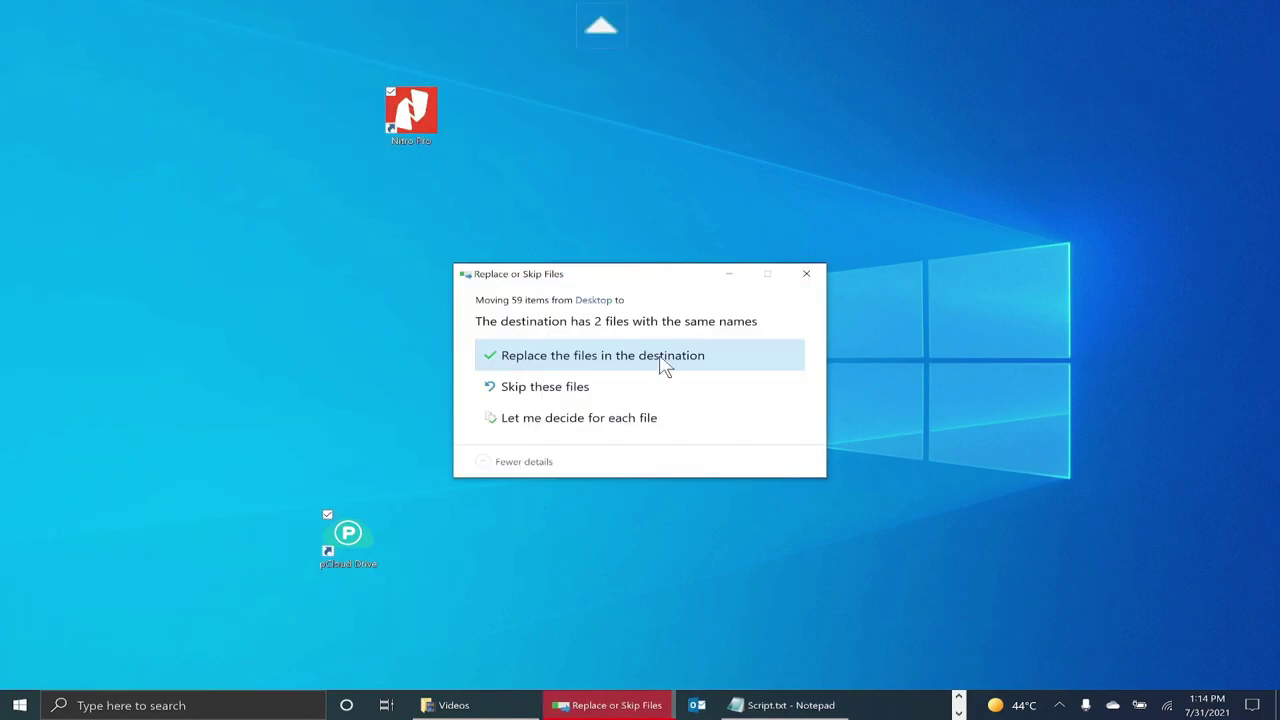
pyautogui.click(660, 360)
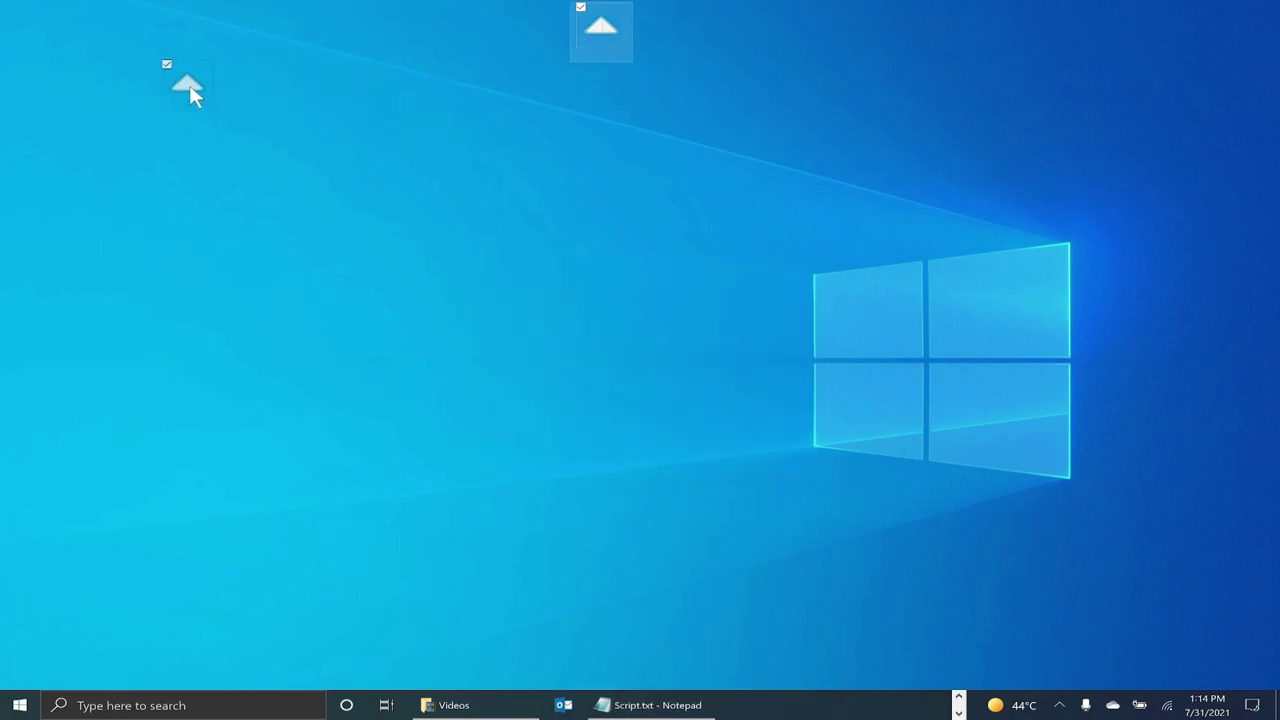
# - Place the blank-named folder in the upper-left corner of the desktop and deselect it
pyautogui.moveTo(190, 85); pyautogui.dragTo(145, 112)
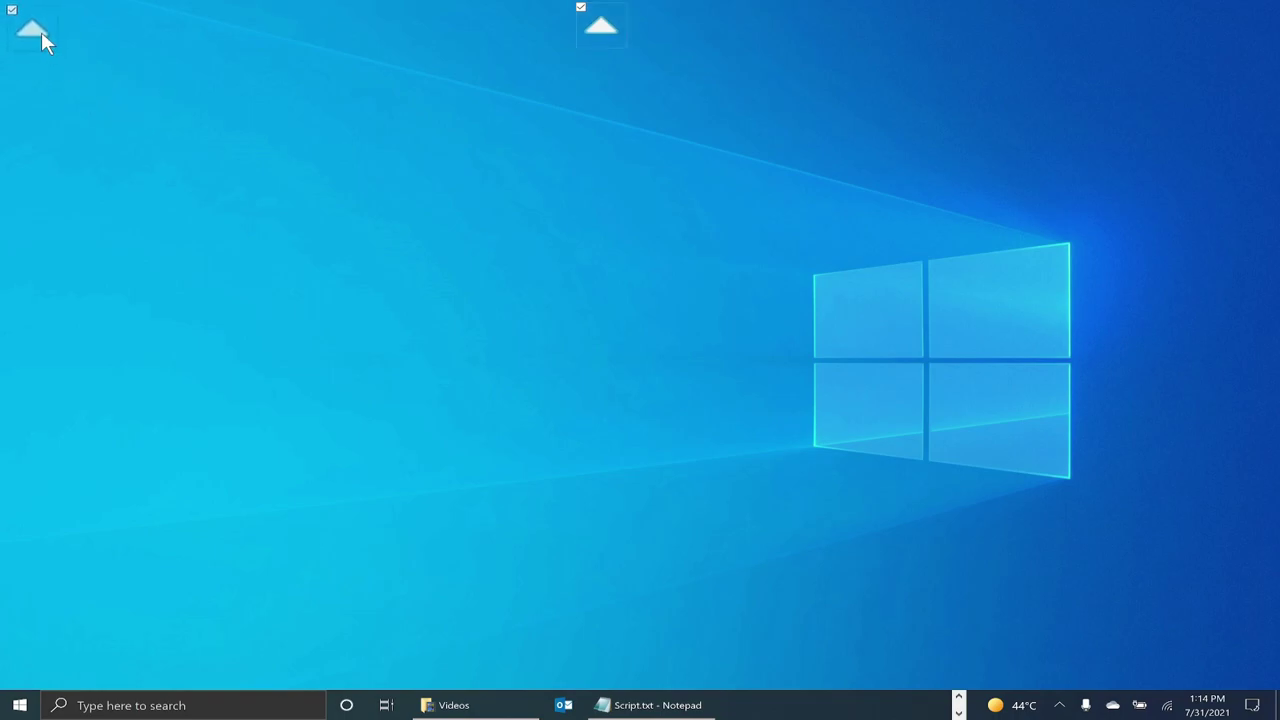
pyautogui.moveTo(42, 37); pyautogui.dragTo(40, 36)
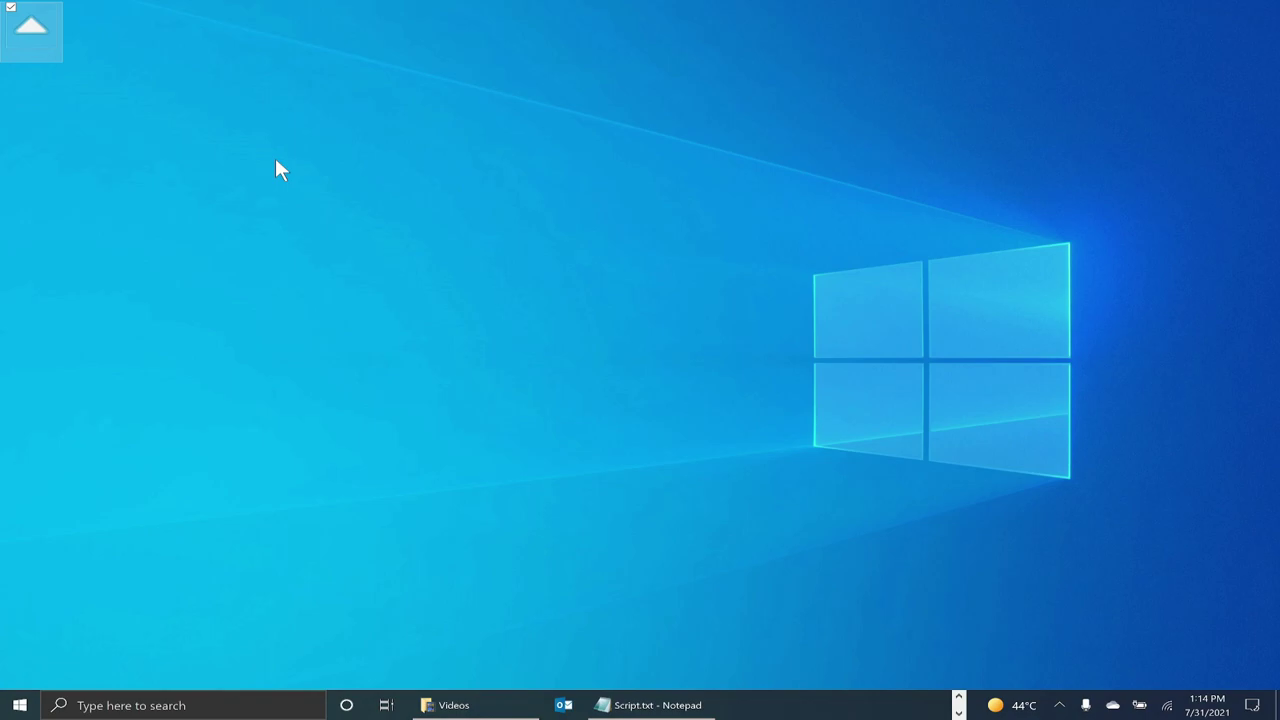
pyautogui.click(195, 210)
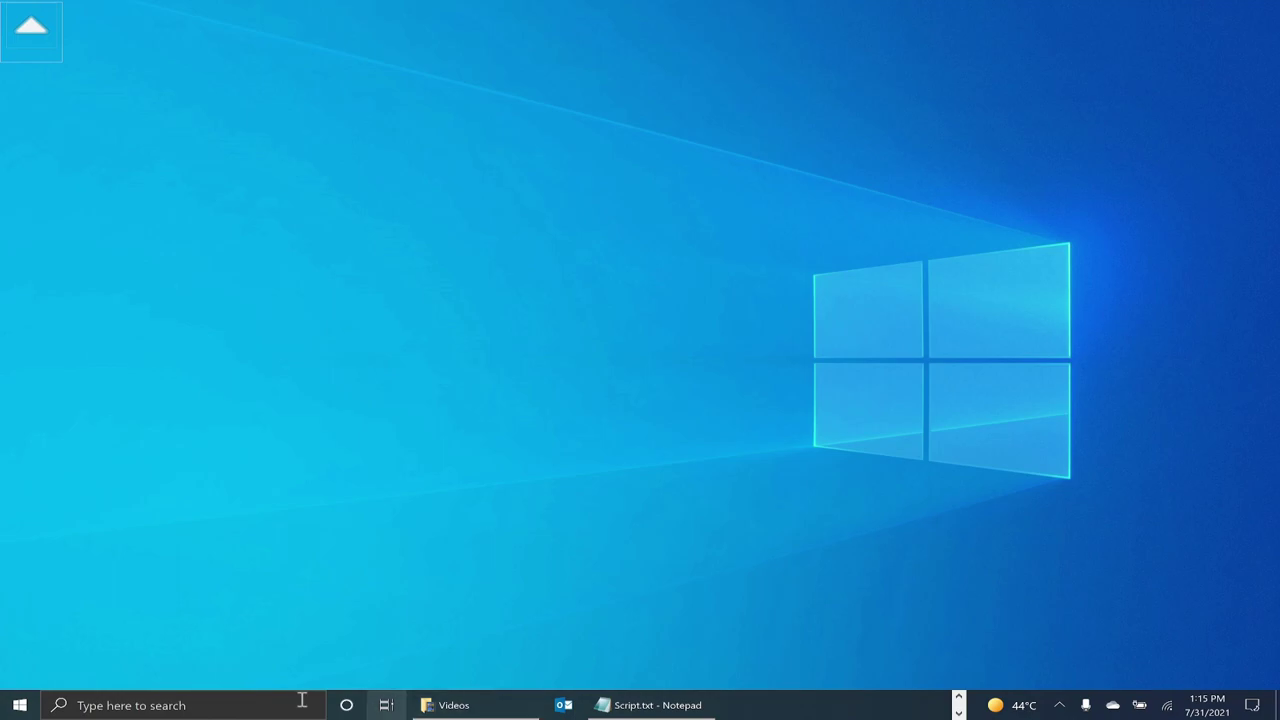
pyautogui.click(958, 699)
pyautogui.click(958, 712)
pyautogui.click(958, 699)
pyautogui.click(958, 712)
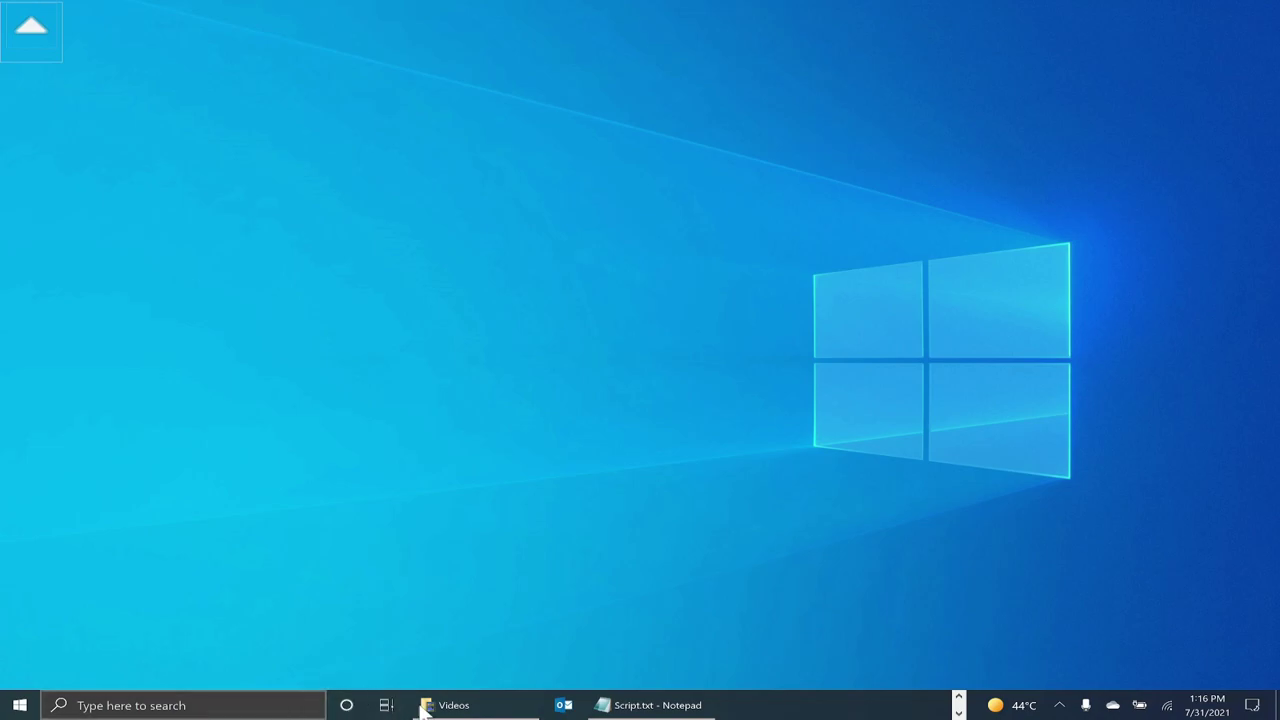
# - Hide the Cortana button and the Task View button on the taskbar
pyautogui.rightClick(820, 708)
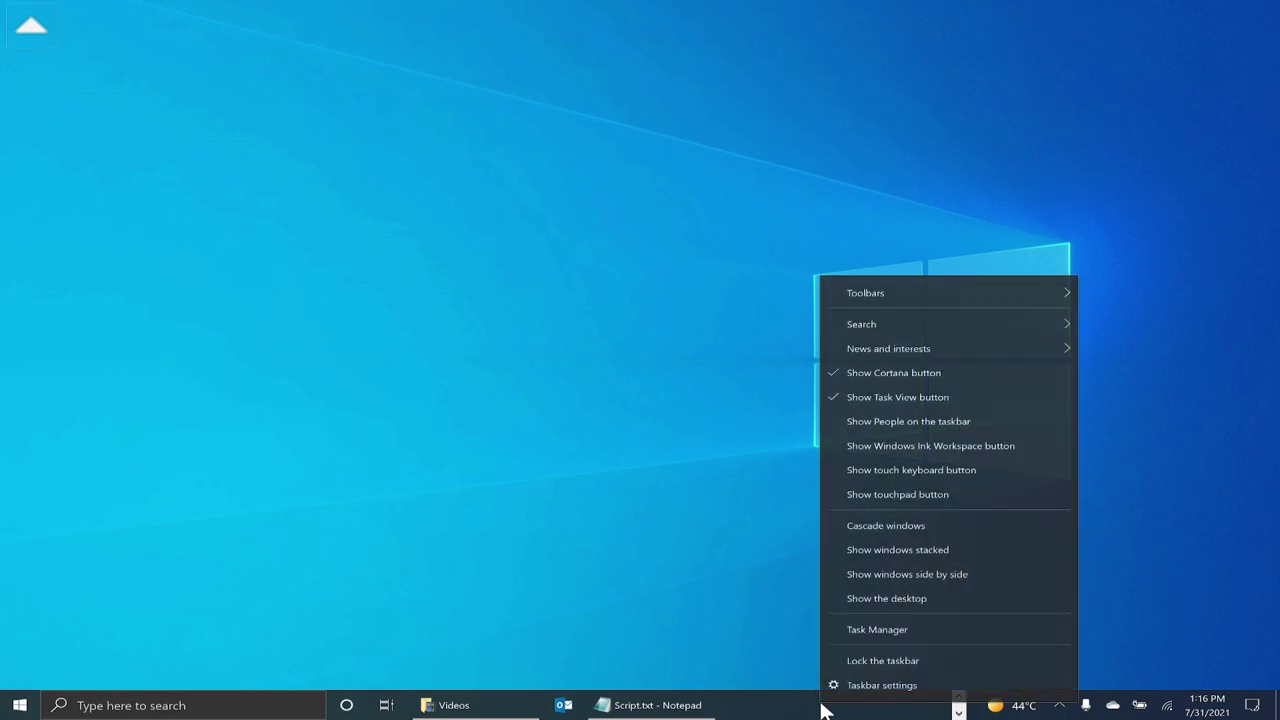
pyautogui.click(859, 370)
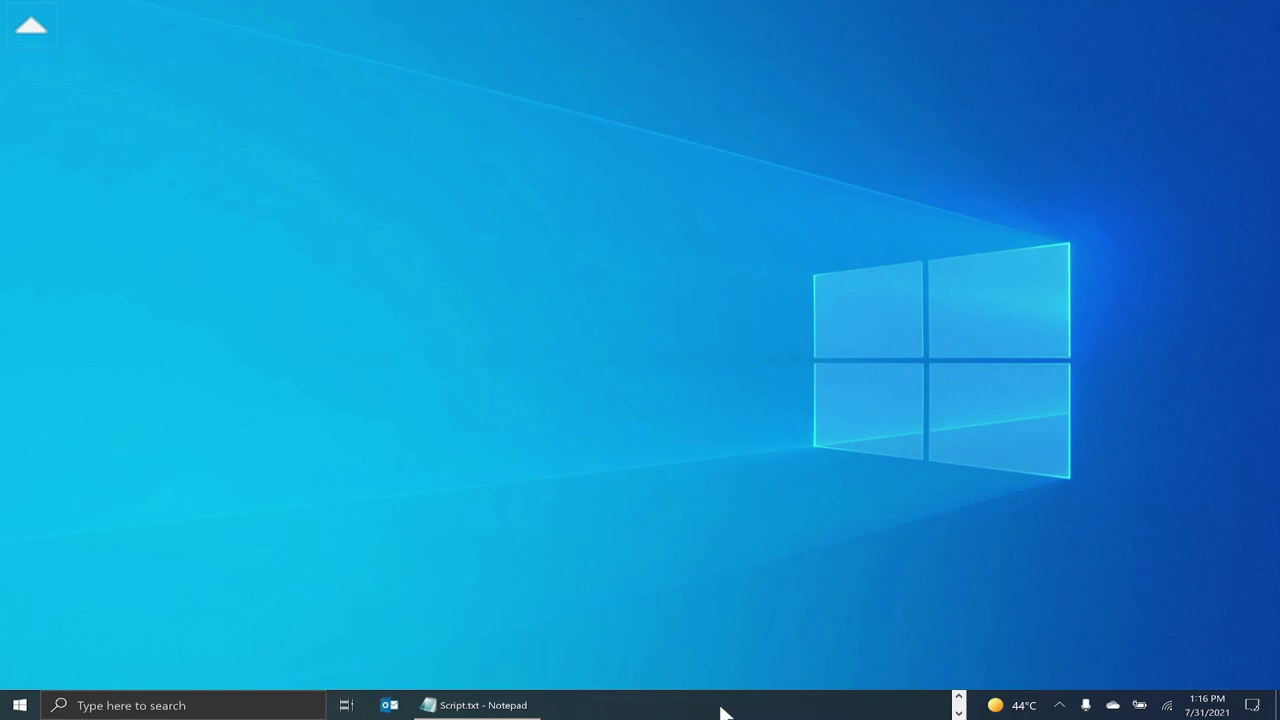
pyautogui.rightClick(760, 711)
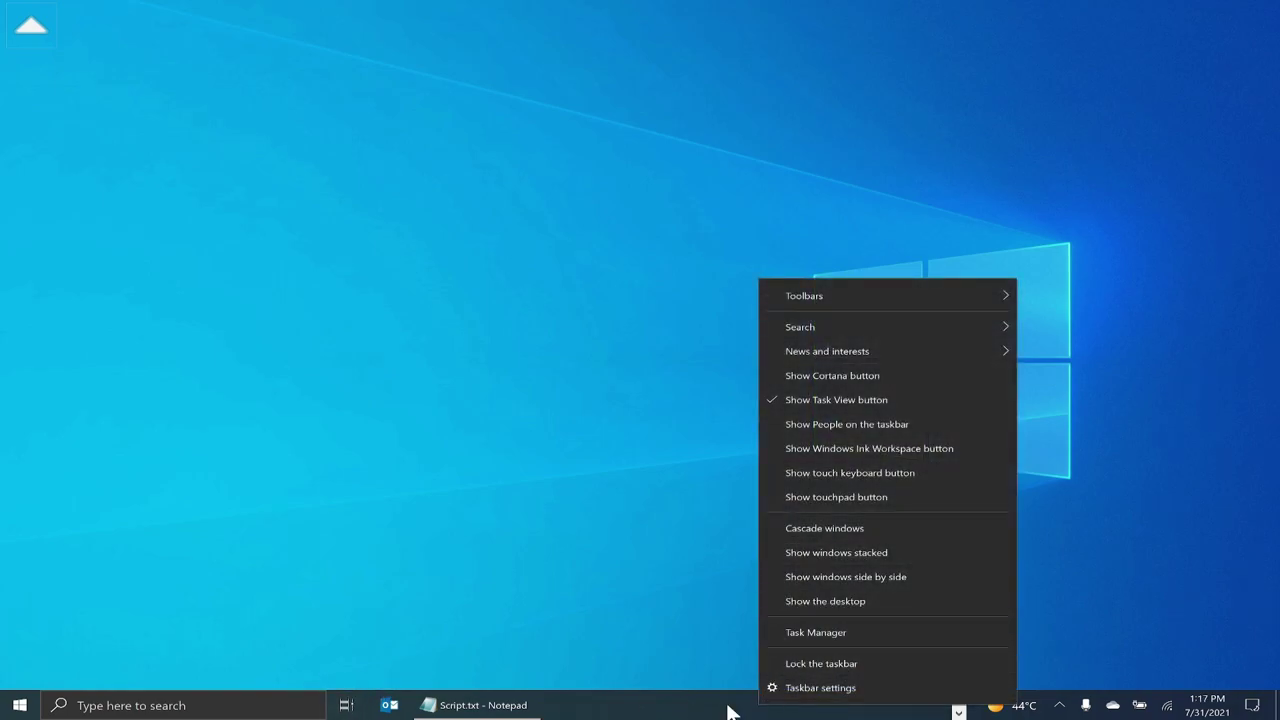
pyautogui.click(824, 401)
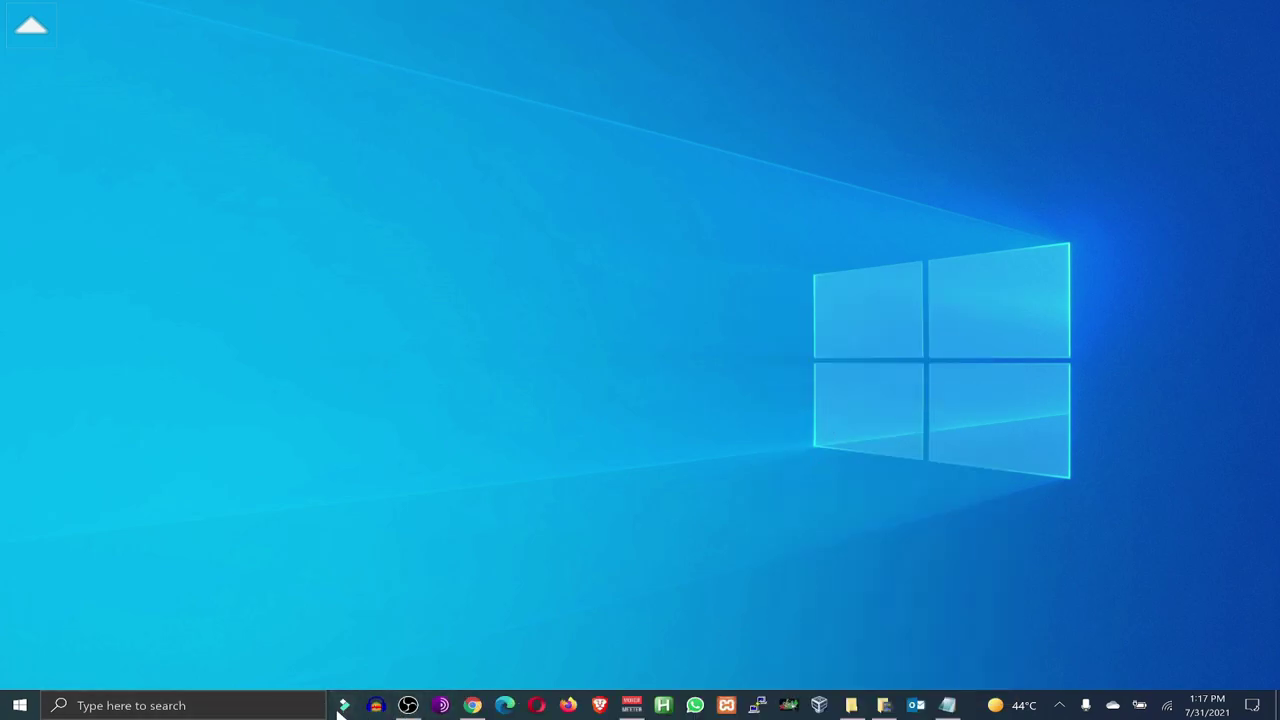
# - Bring up Windows search from the taskbar search box and from the Start menu, closing it each time
pyautogui.click(238, 706)
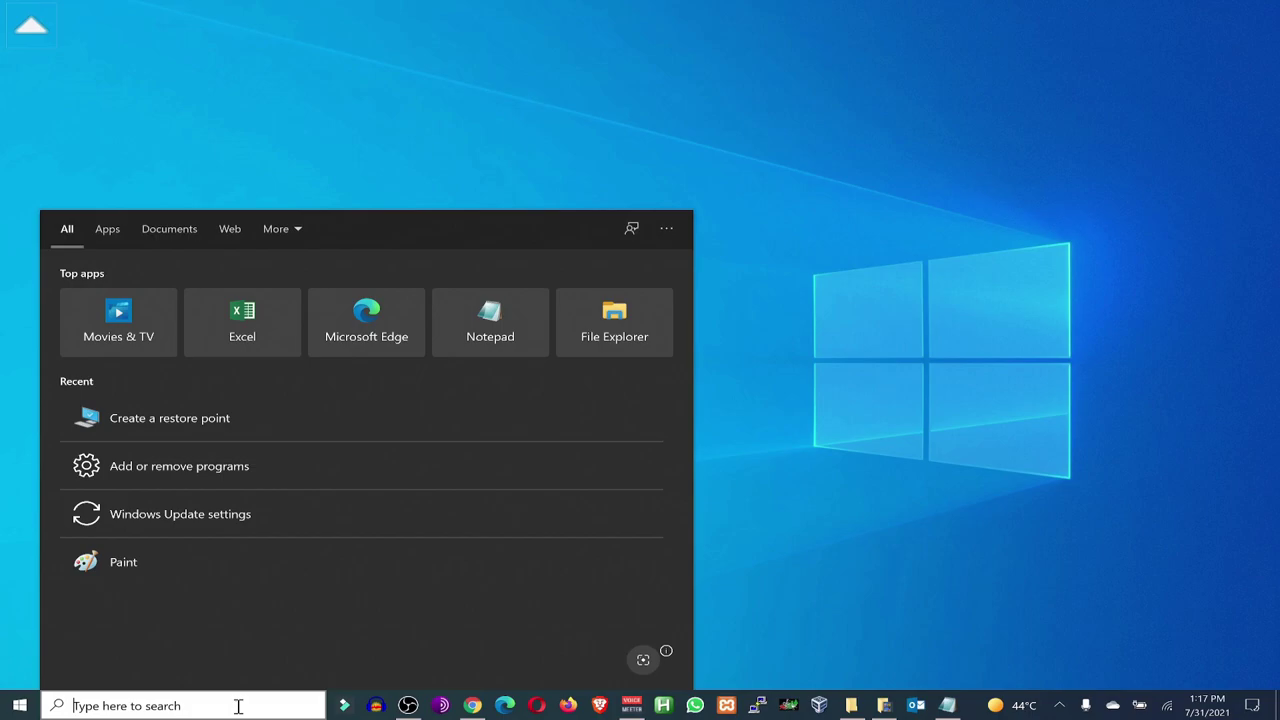
pyautogui.click(777, 603)
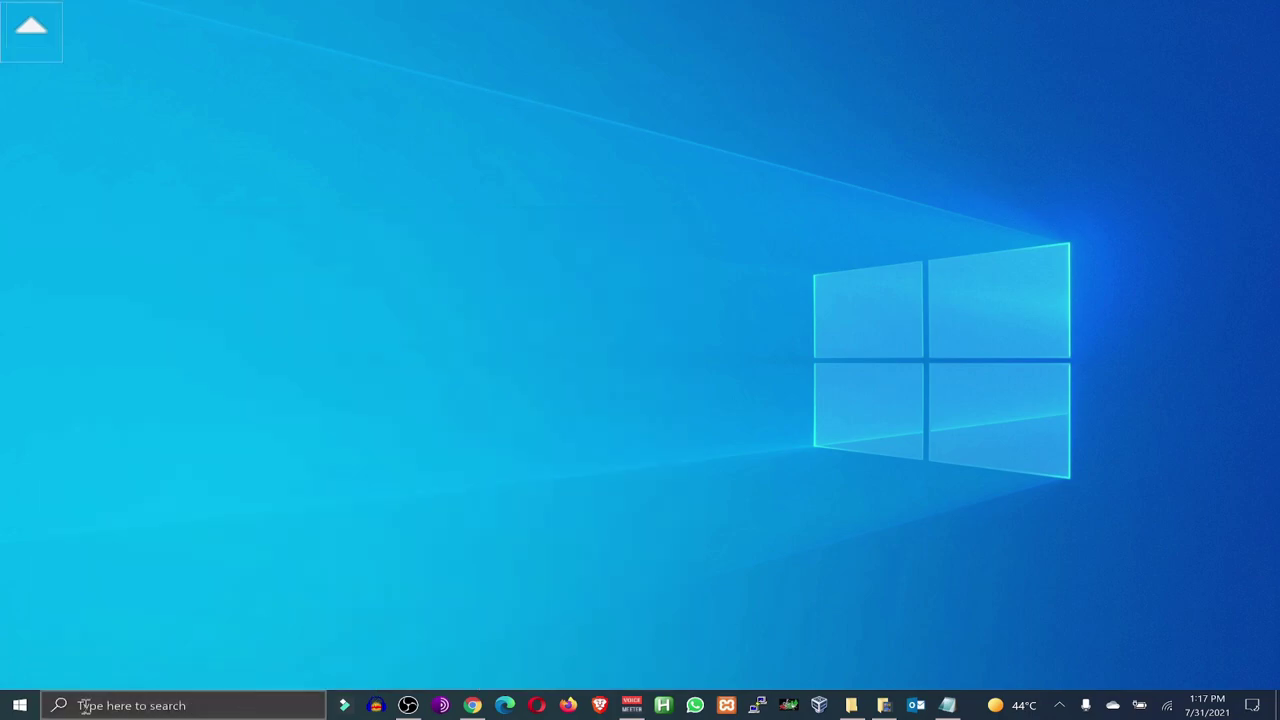
pyautogui.click(19, 708)
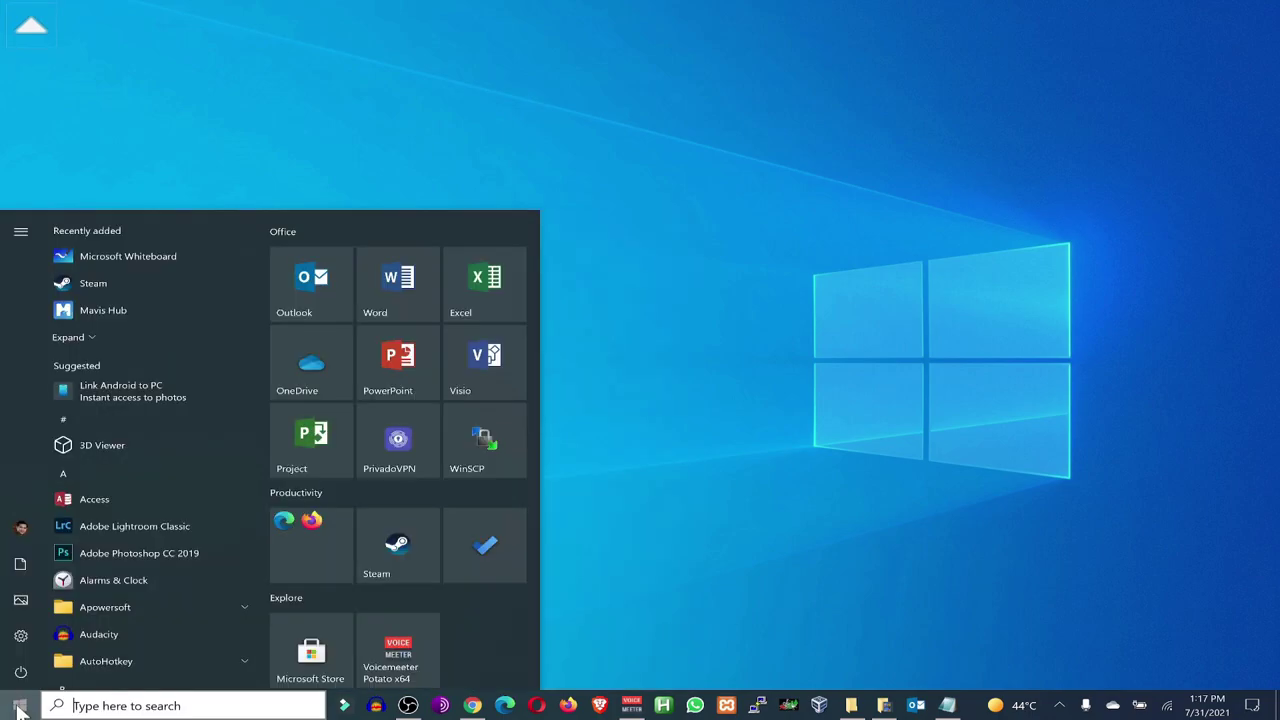
pyautogui.write('s')
pyautogui.press('BackSpace')
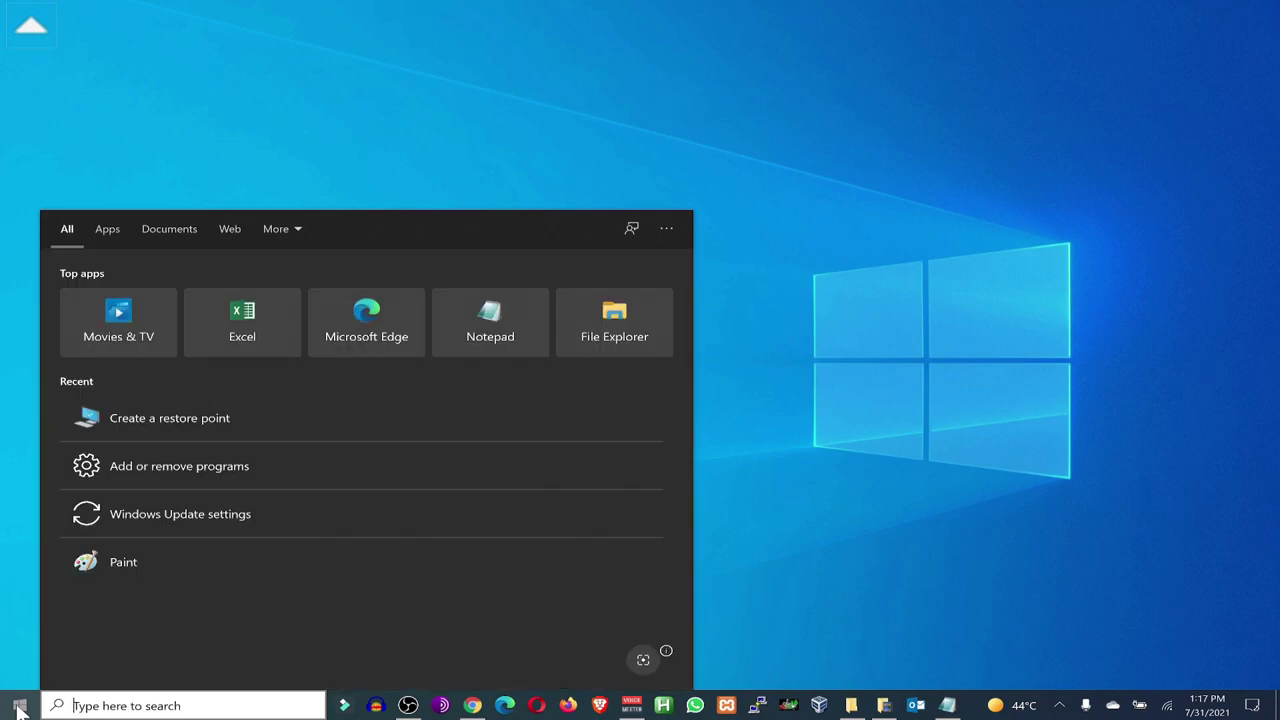
pyautogui.click(848, 590)
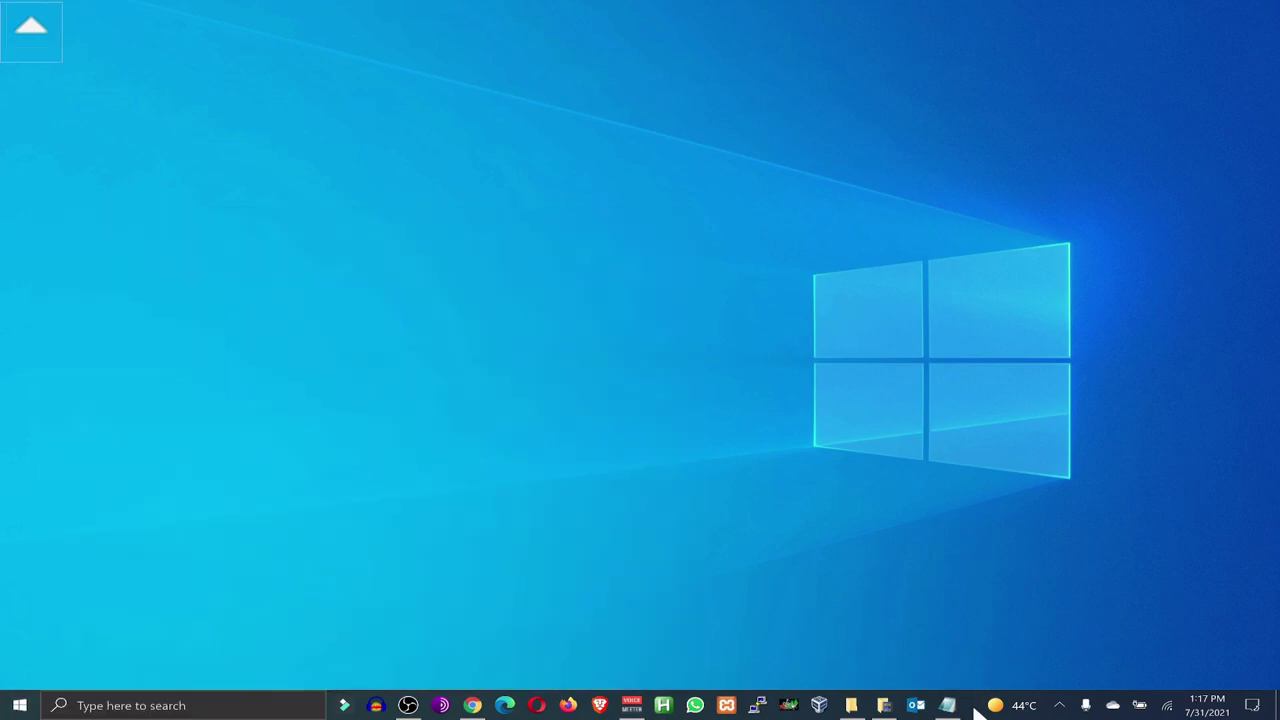
# - Set the taskbar search to Hidden
pyautogui.rightClick(977, 709)
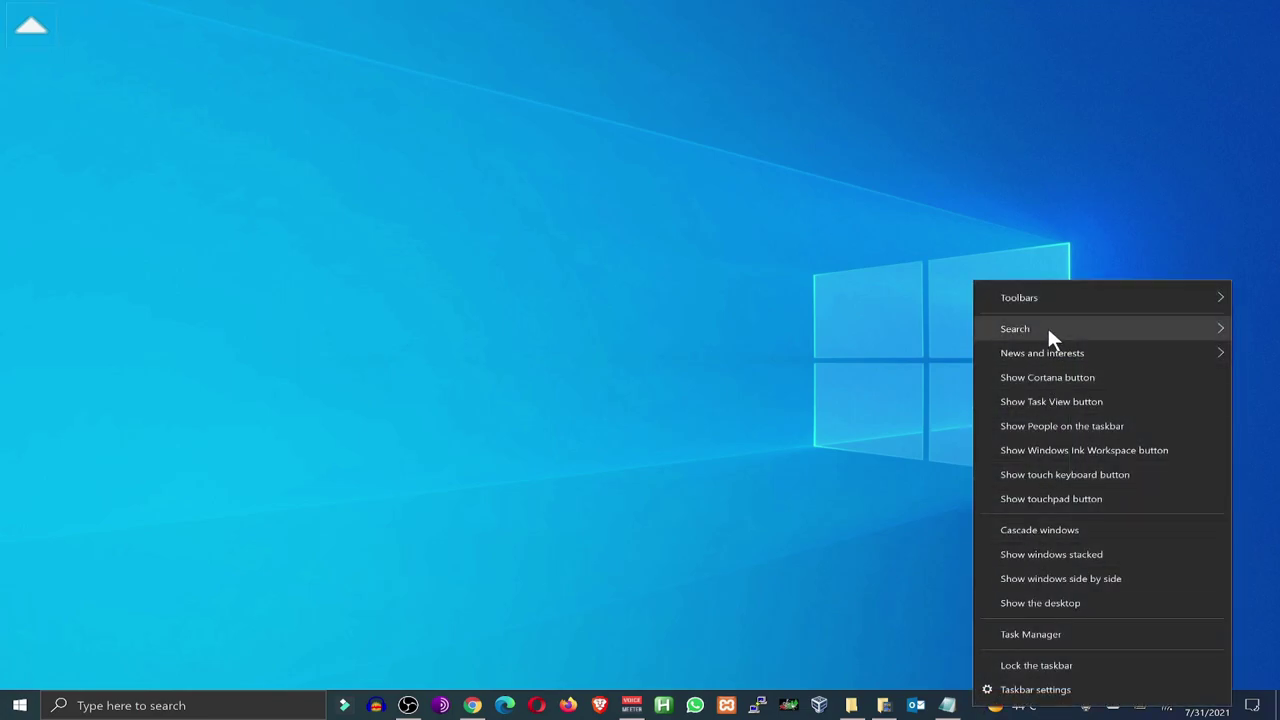
pyautogui.moveTo(1047, 329)
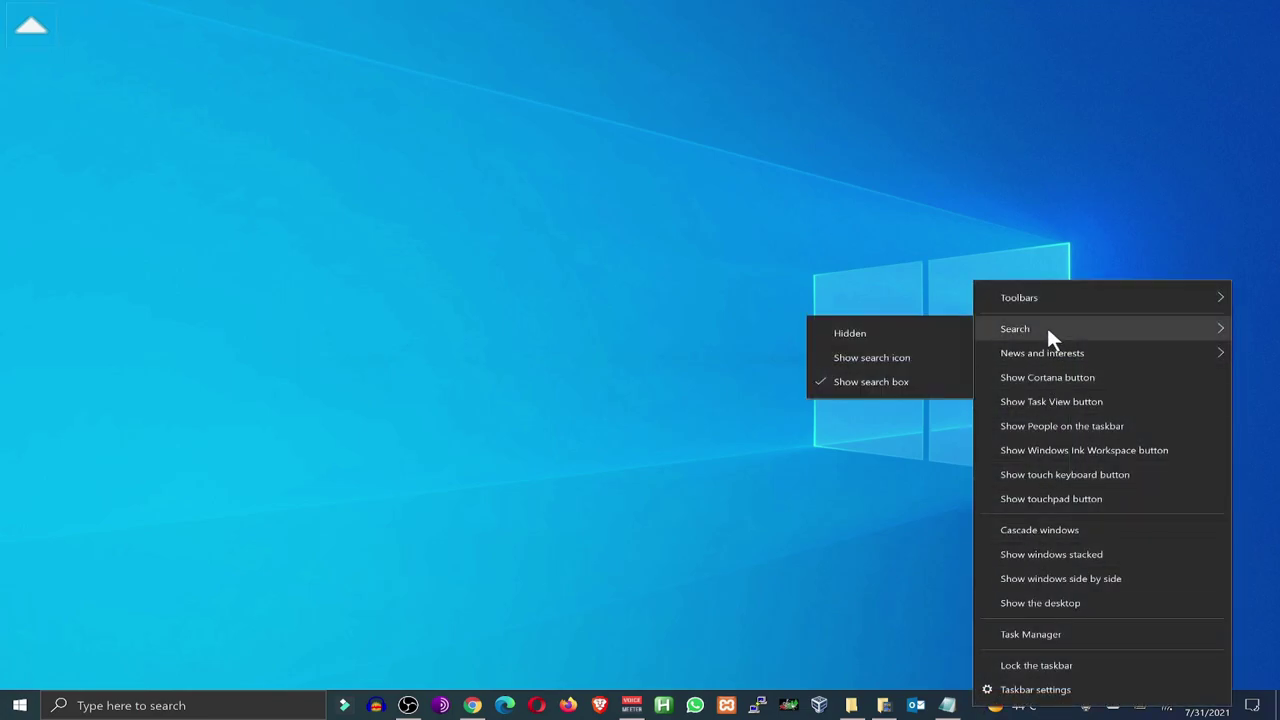
pyautogui.click(866, 336)
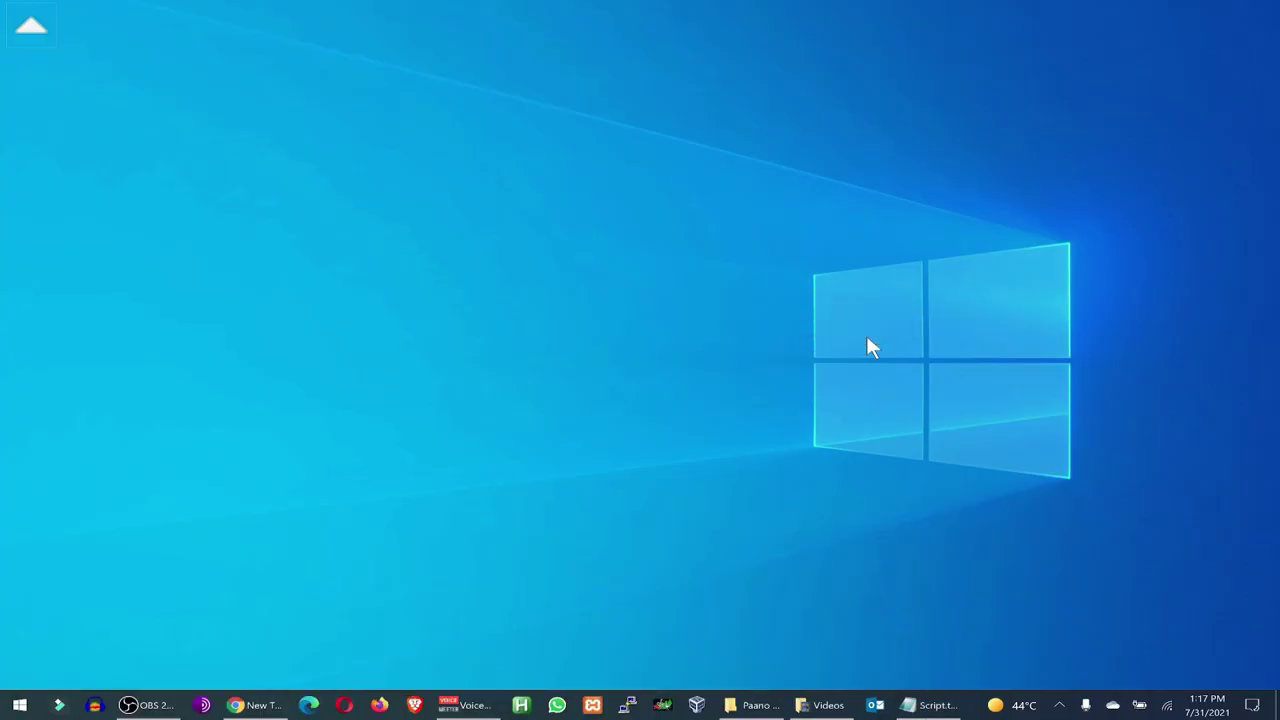
# - Set the taskbar buttons to combine as "Always, hide labels" in the taskbar settings
pyautogui.moveTo(253, 705)
pyautogui.rightClick(975, 706)
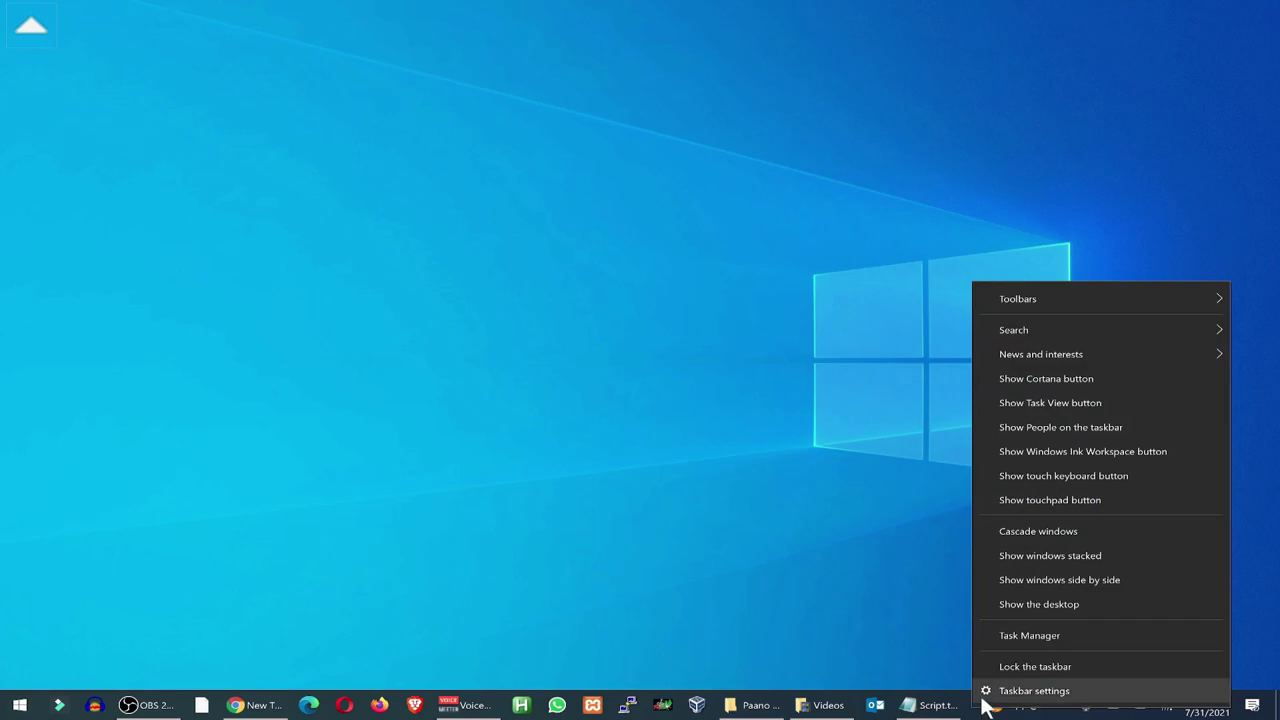
pyautogui.click(1050, 697)
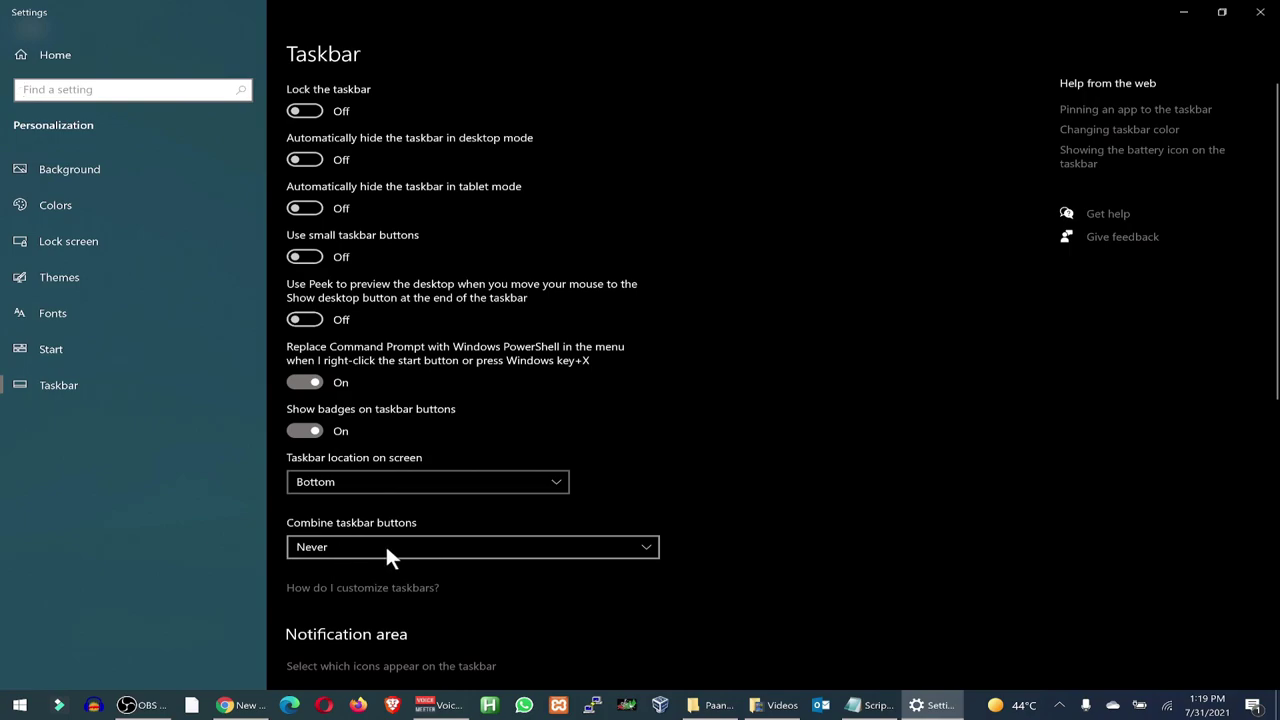
pyautogui.click(386, 547)
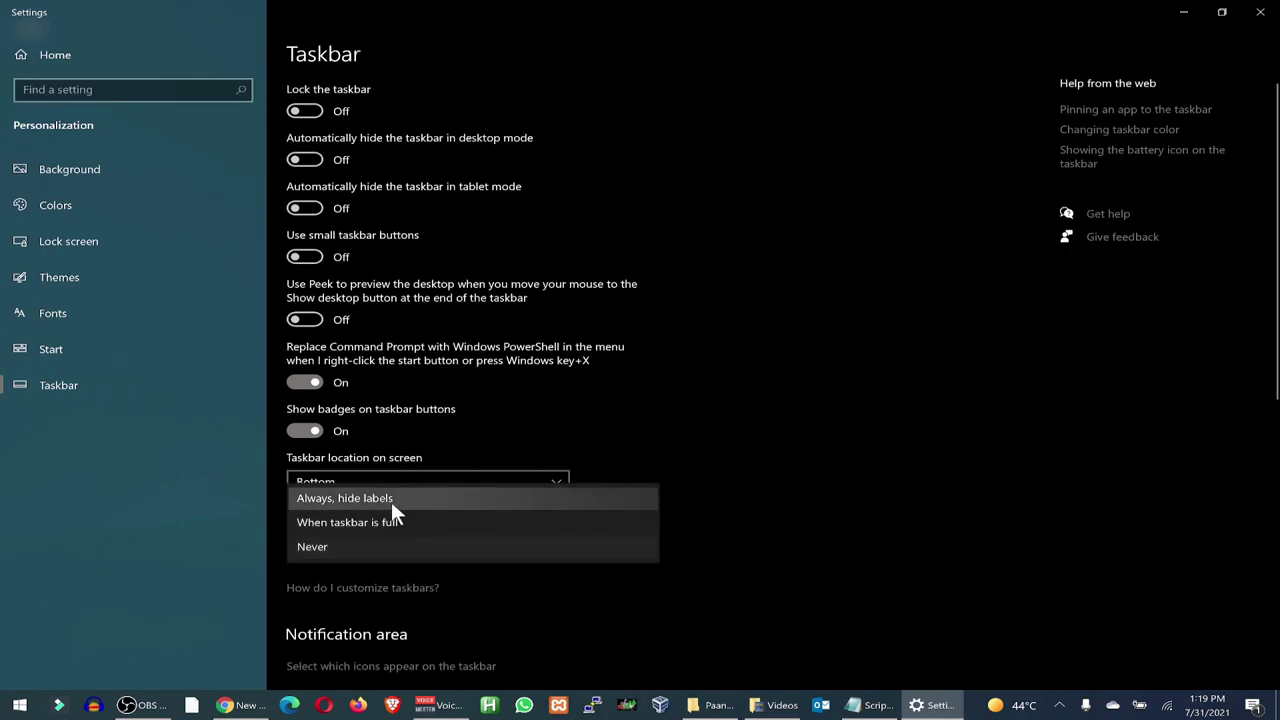
pyautogui.click(392, 500)
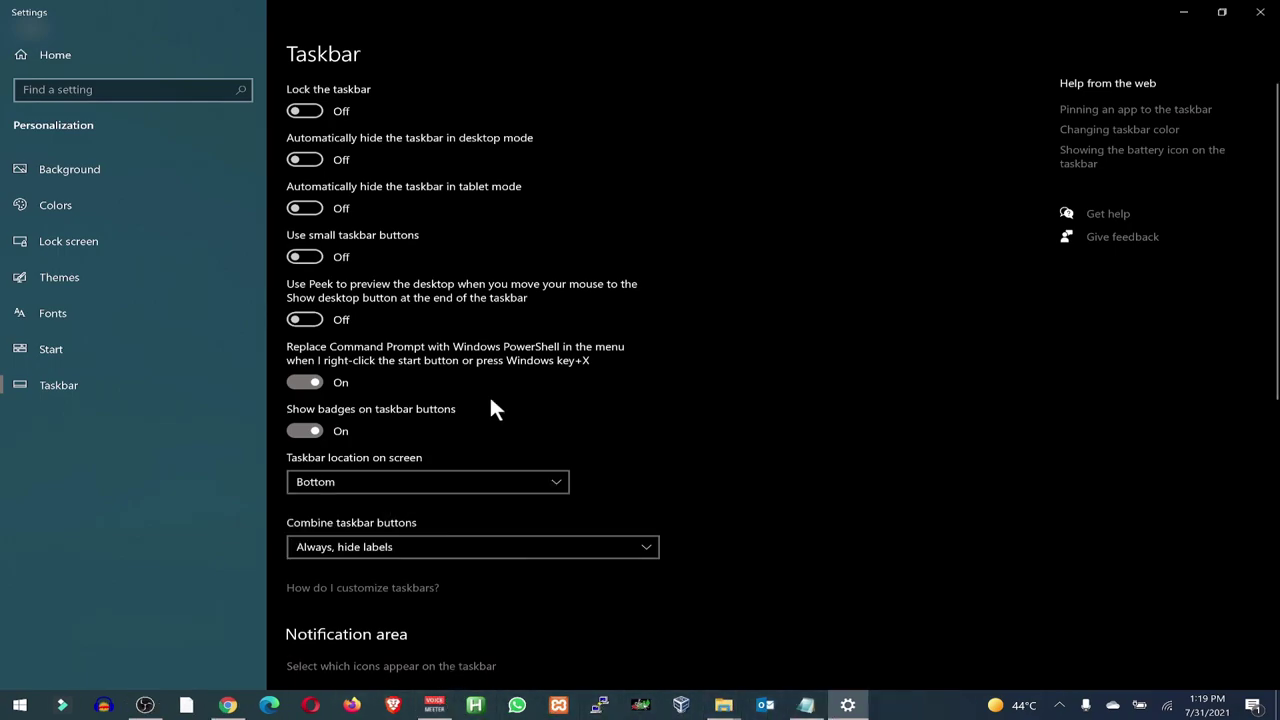
# - Turn on small taskbar buttons and automatic hiding of the taskbar in desktop mode, and close the settings
pyautogui.click(316, 255)
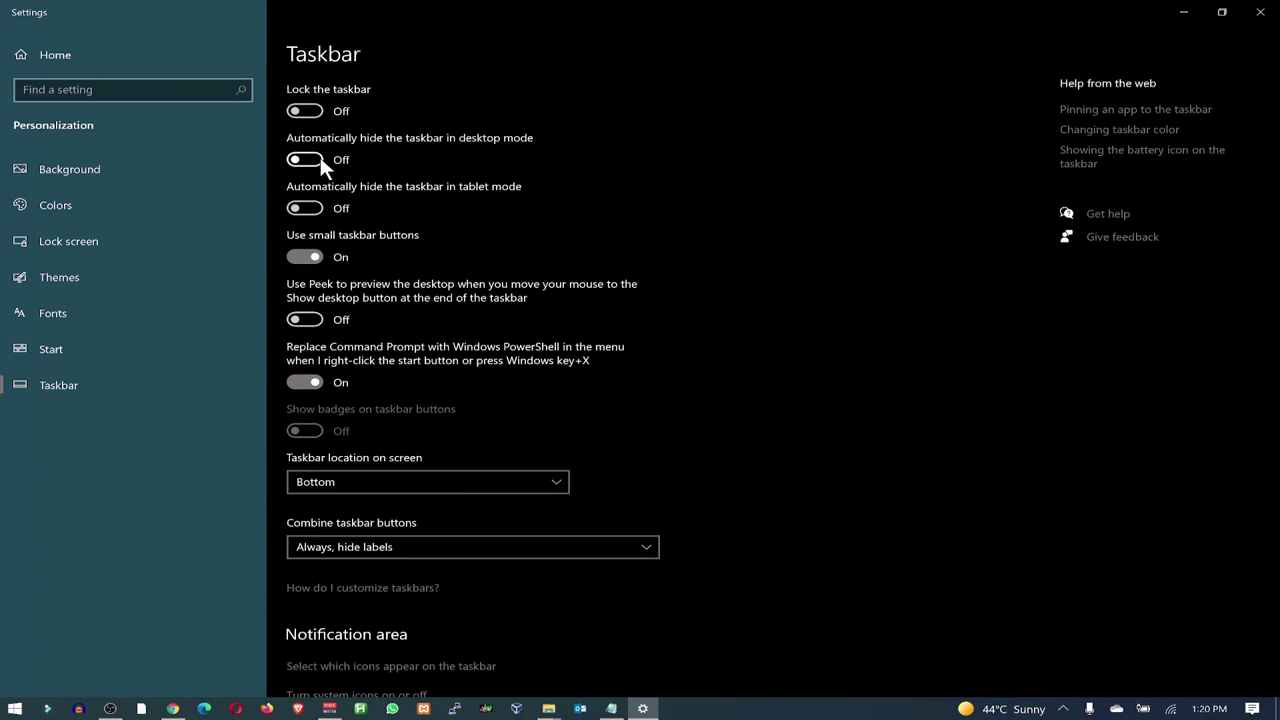
pyautogui.click(320, 157)
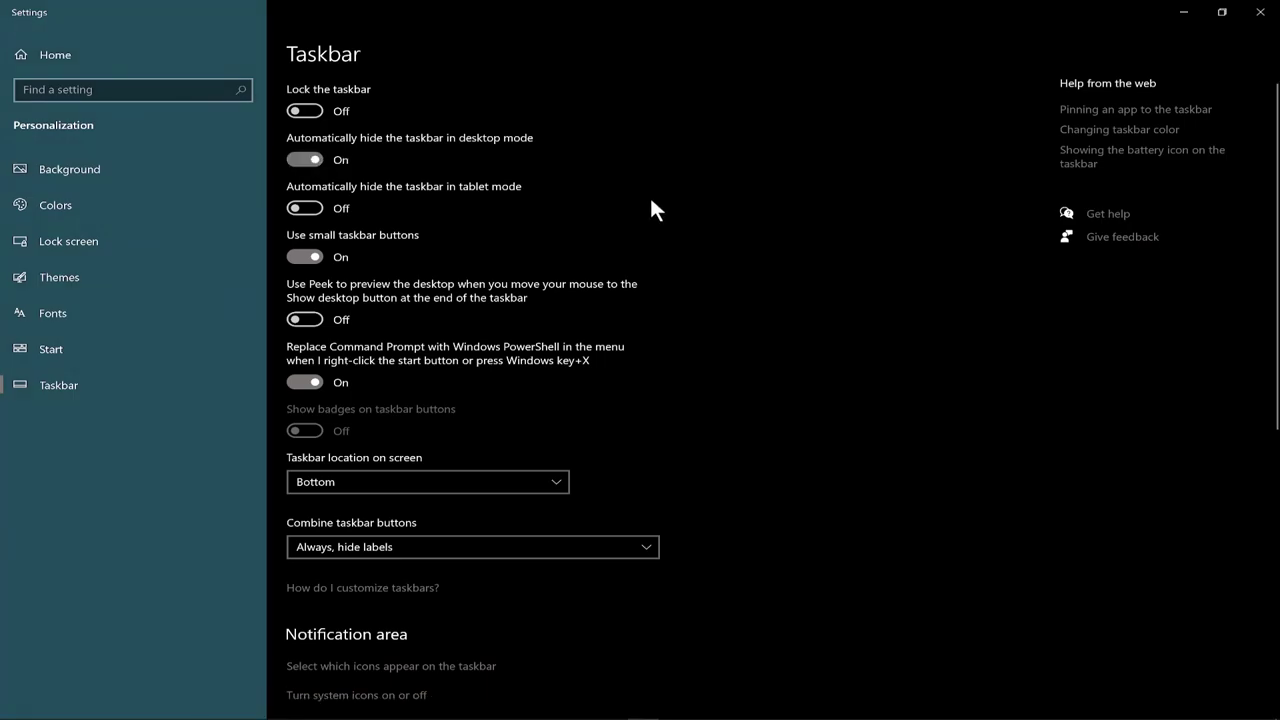
pyautogui.click(1262, 14)
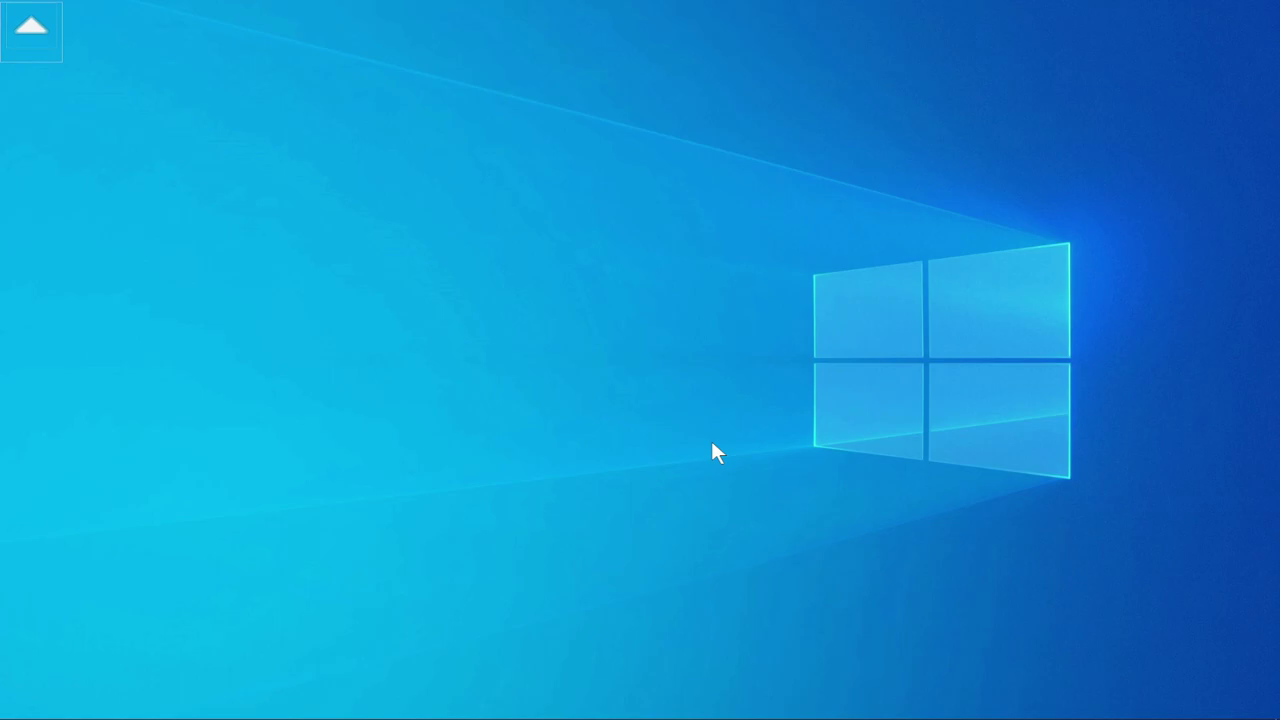
# - Turn off News and interests on the taskbar
pyautogui.moveTo(835, 718)
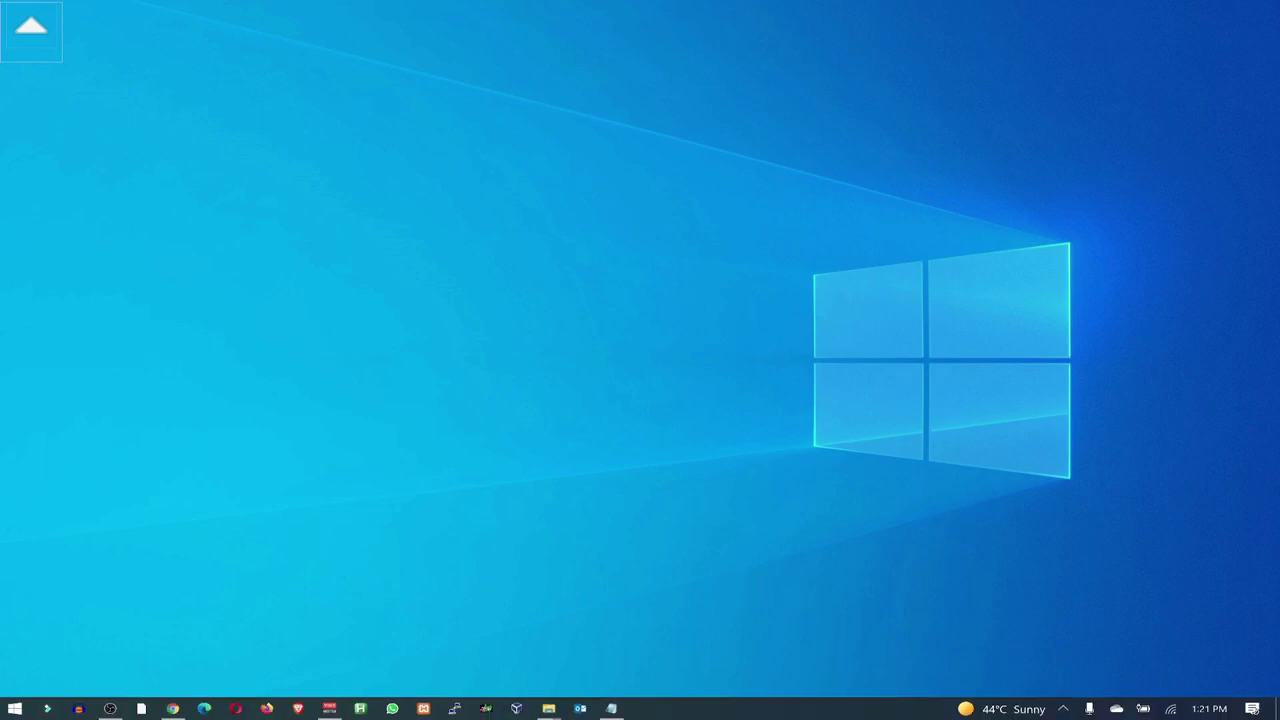
pyautogui.click(1003, 709)
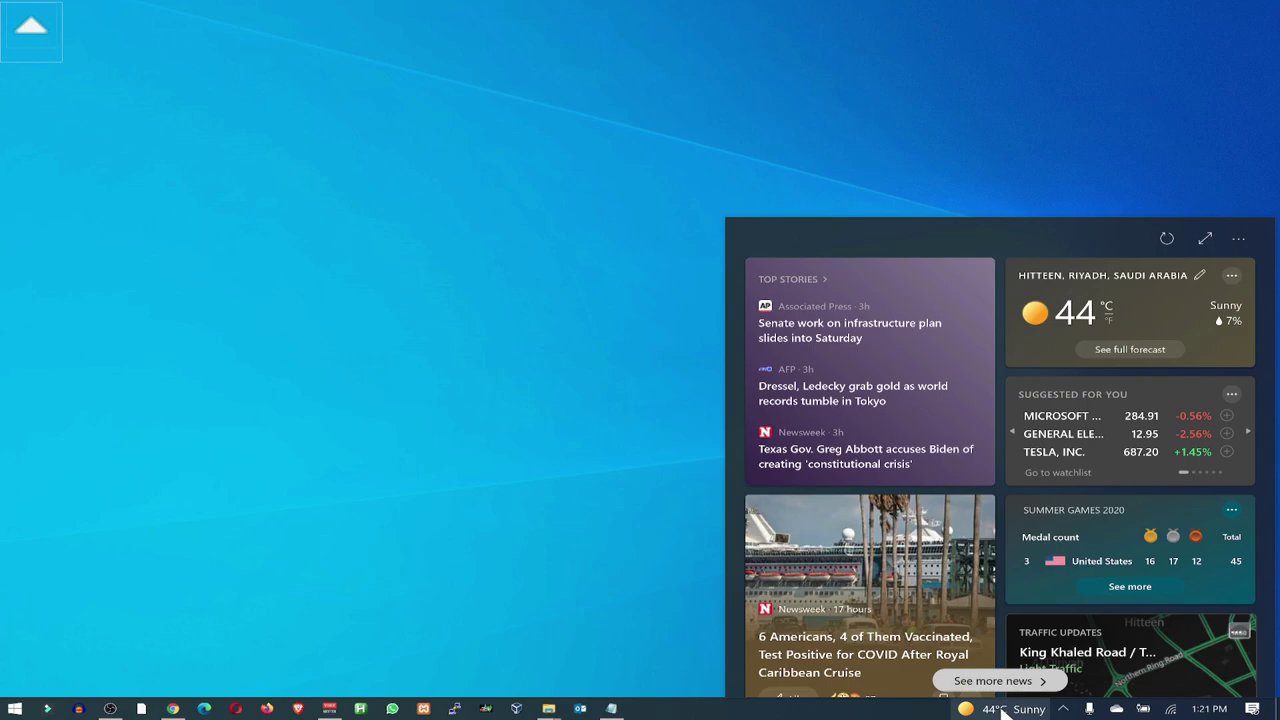
pyautogui.rightClick(1003, 710)
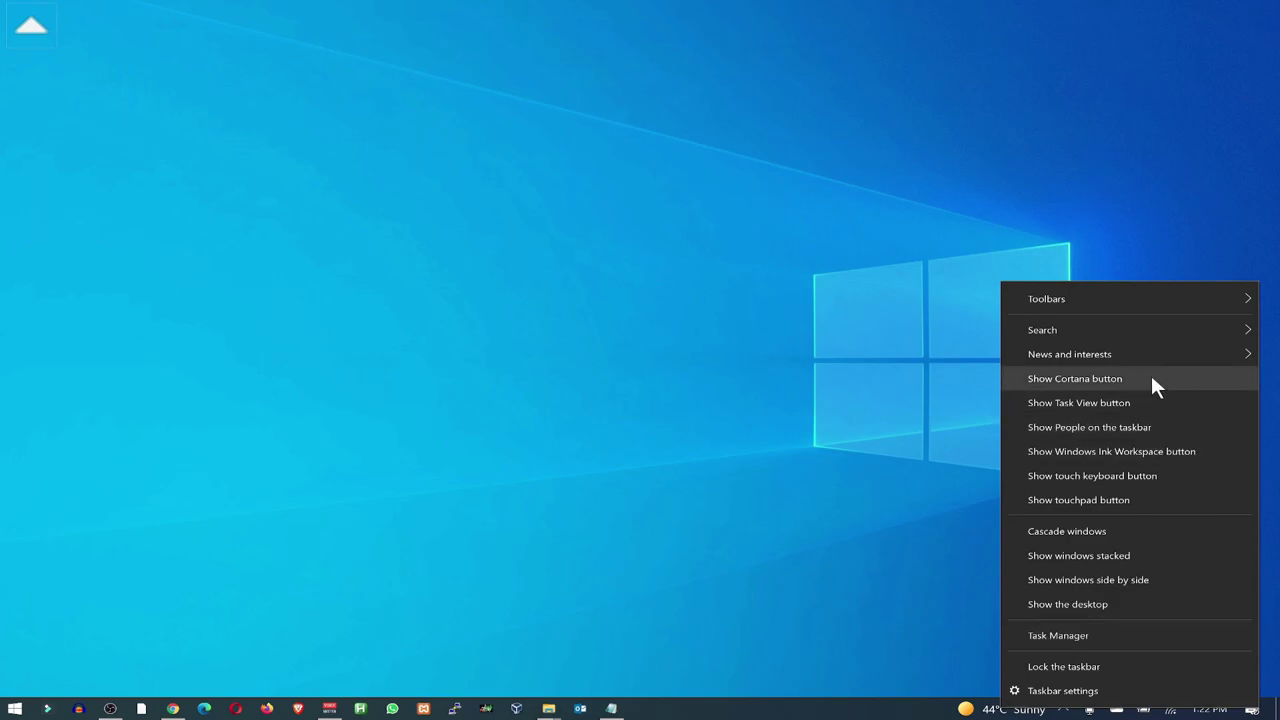
pyautogui.moveTo(1137, 356)
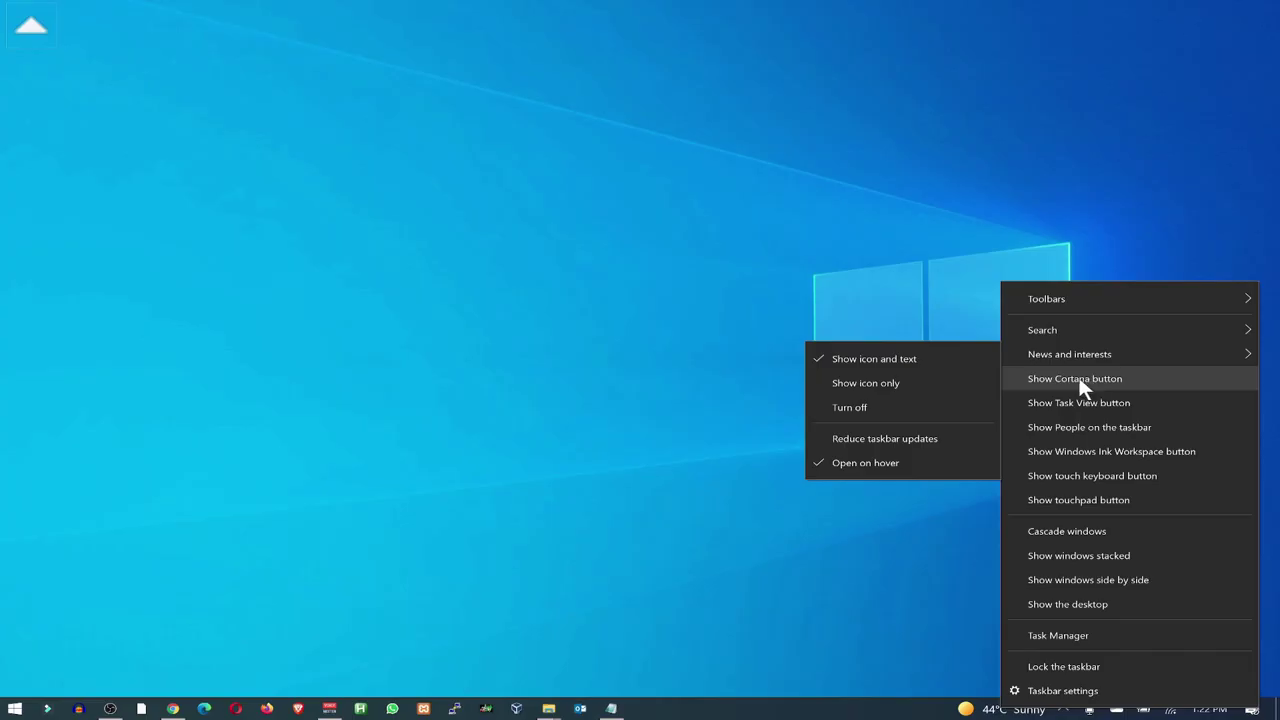
pyautogui.click(897, 410)
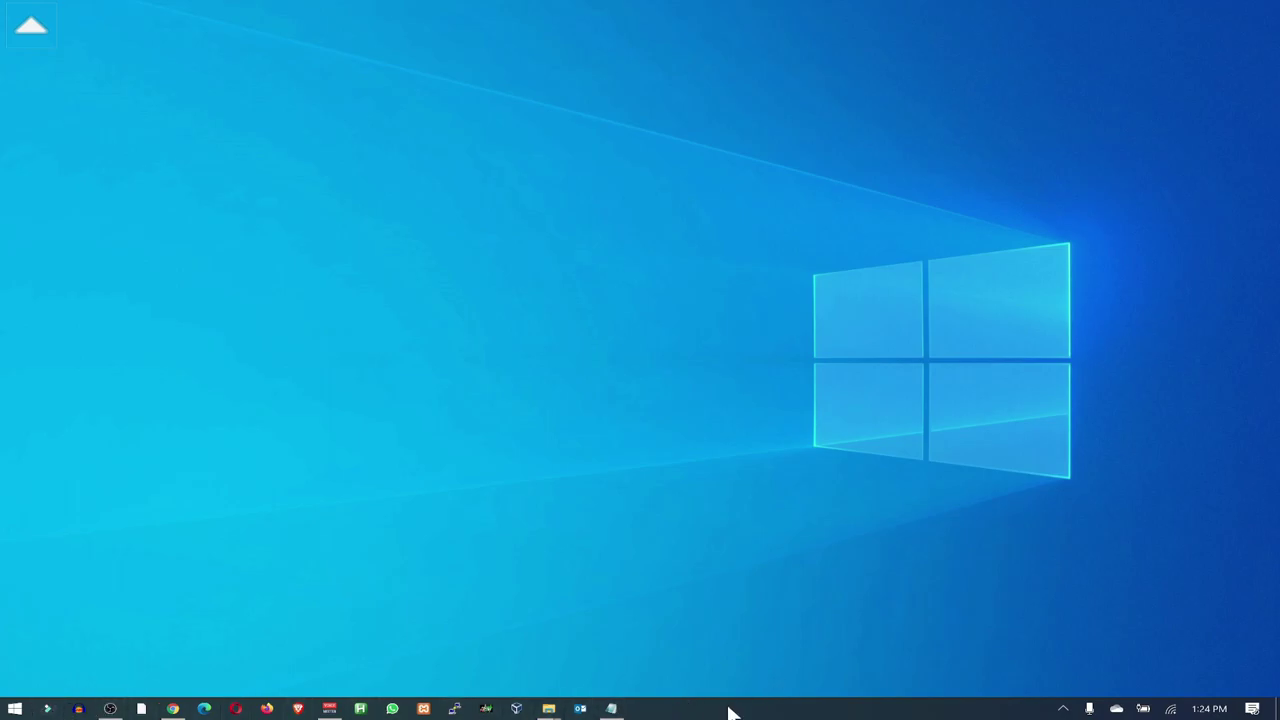
# - Unlock the taskbar and add the Links toolbar to it
pyautogui.rightClick(861, 714)
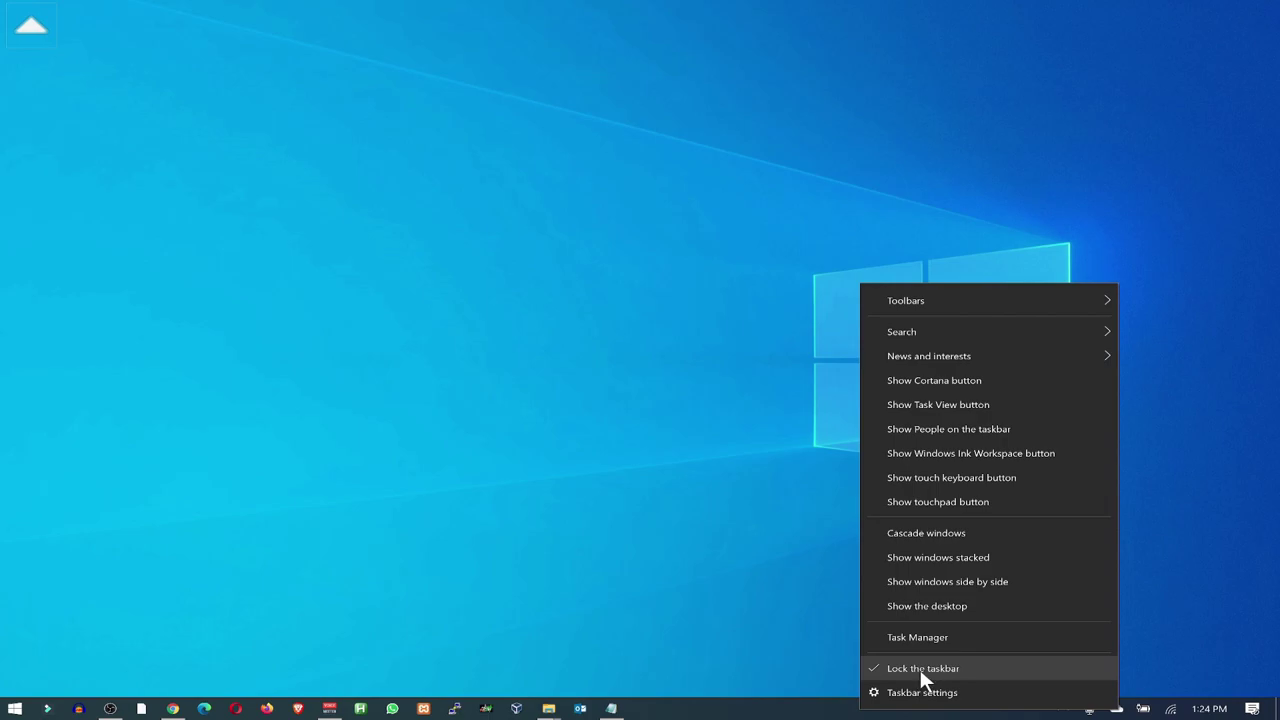
pyautogui.click(882, 664)
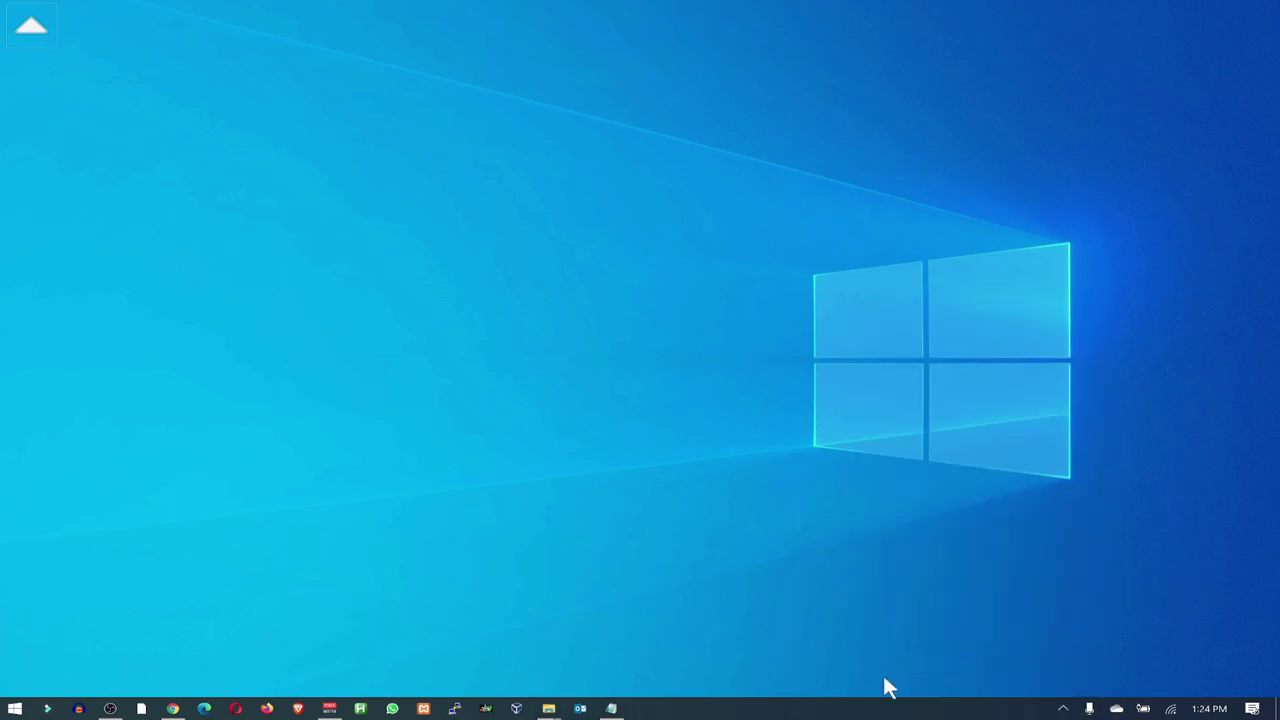
pyautogui.rightClick(848, 712)
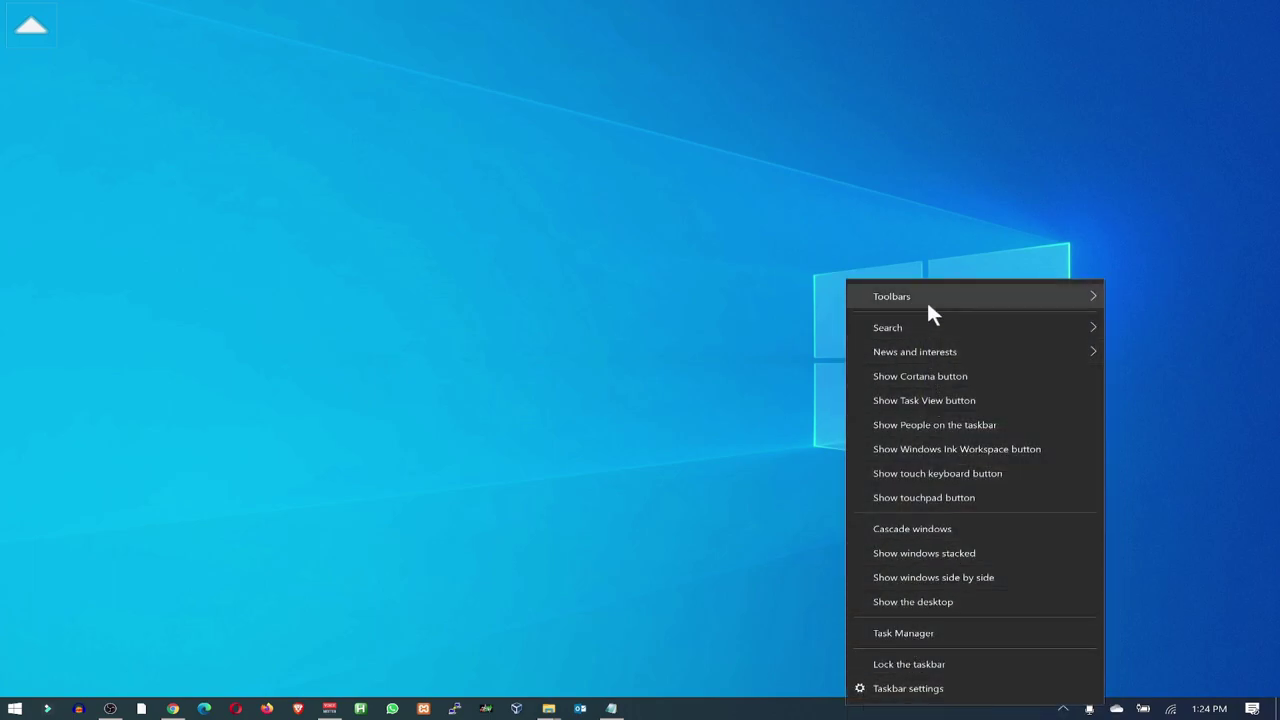
pyautogui.moveTo(926, 299)
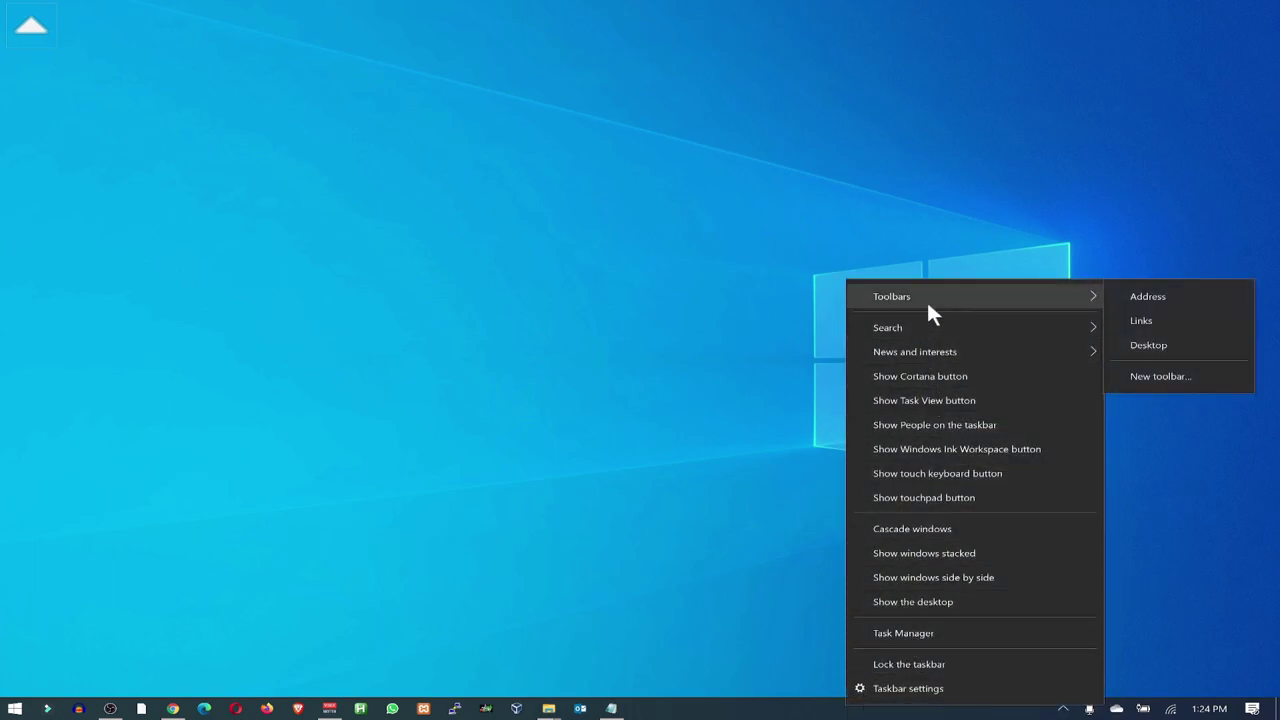
pyautogui.click(1179, 326)
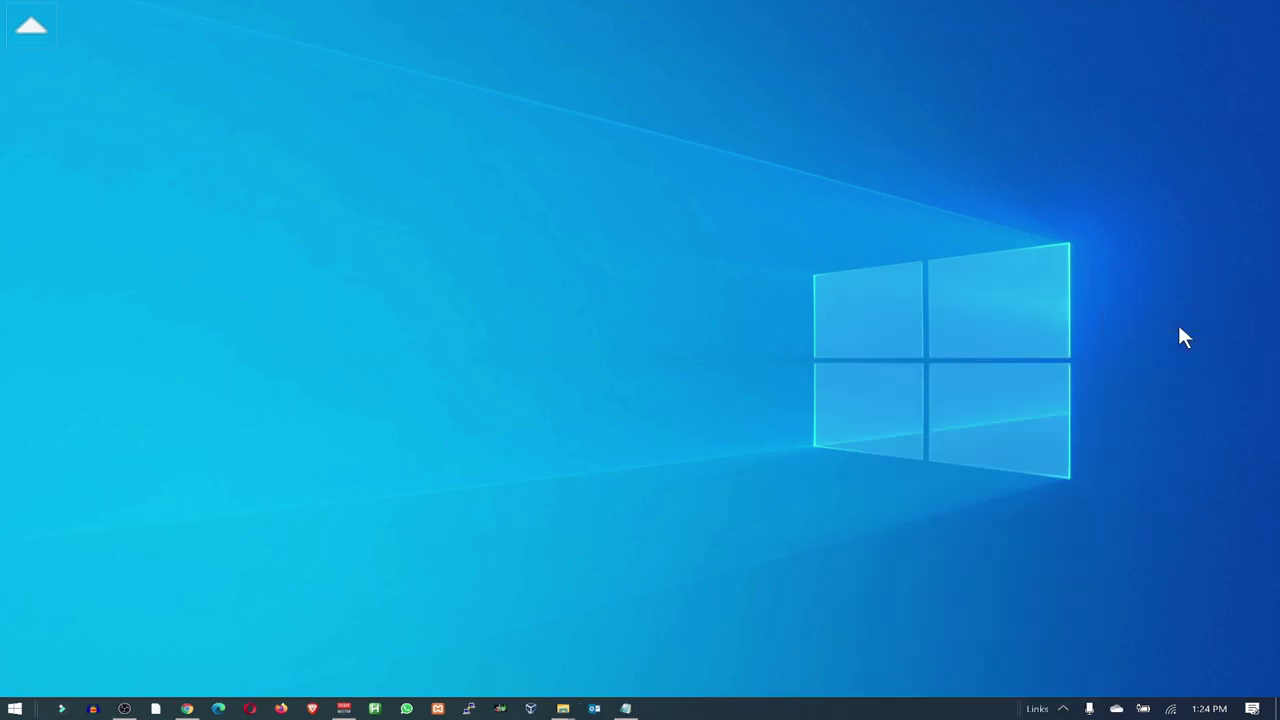
# - Move the Links toolbar beside the Start button and shift the app icons towards the middle of the taskbar
pyautogui.moveTo(1021, 708); pyautogui.dragTo(20, 708)
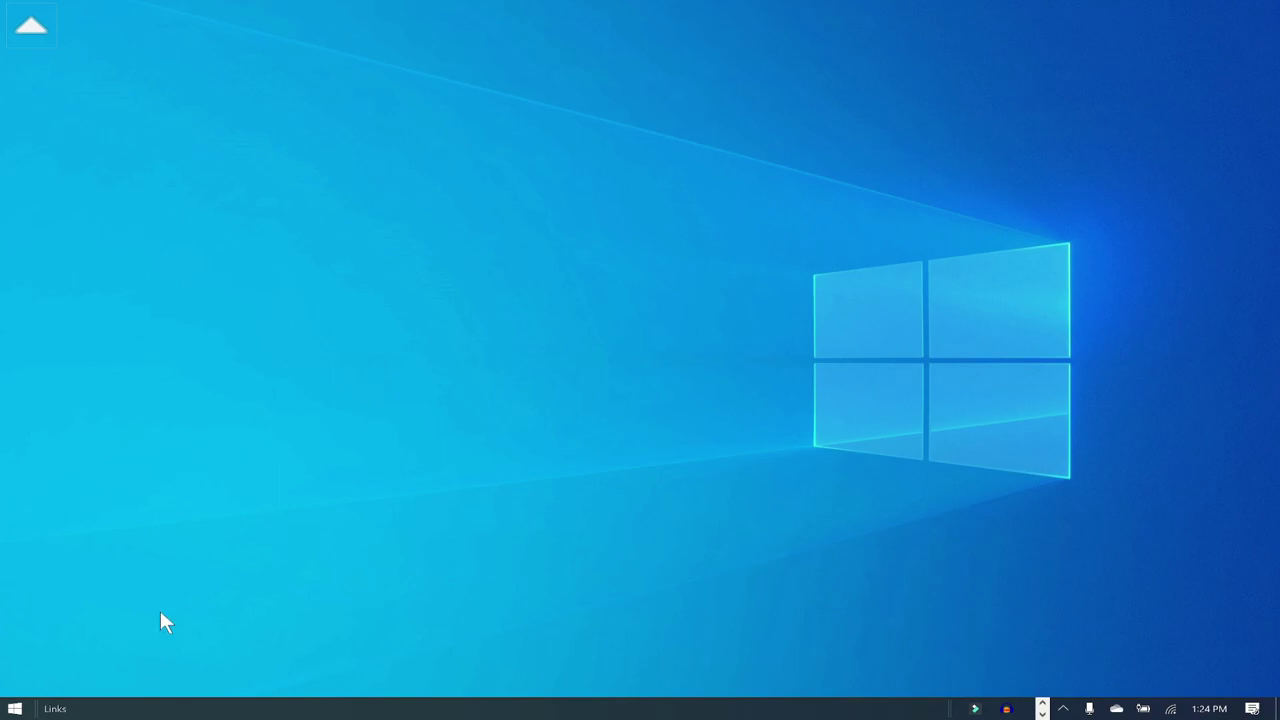
pyautogui.moveTo(948, 706); pyautogui.dragTo(344, 706)
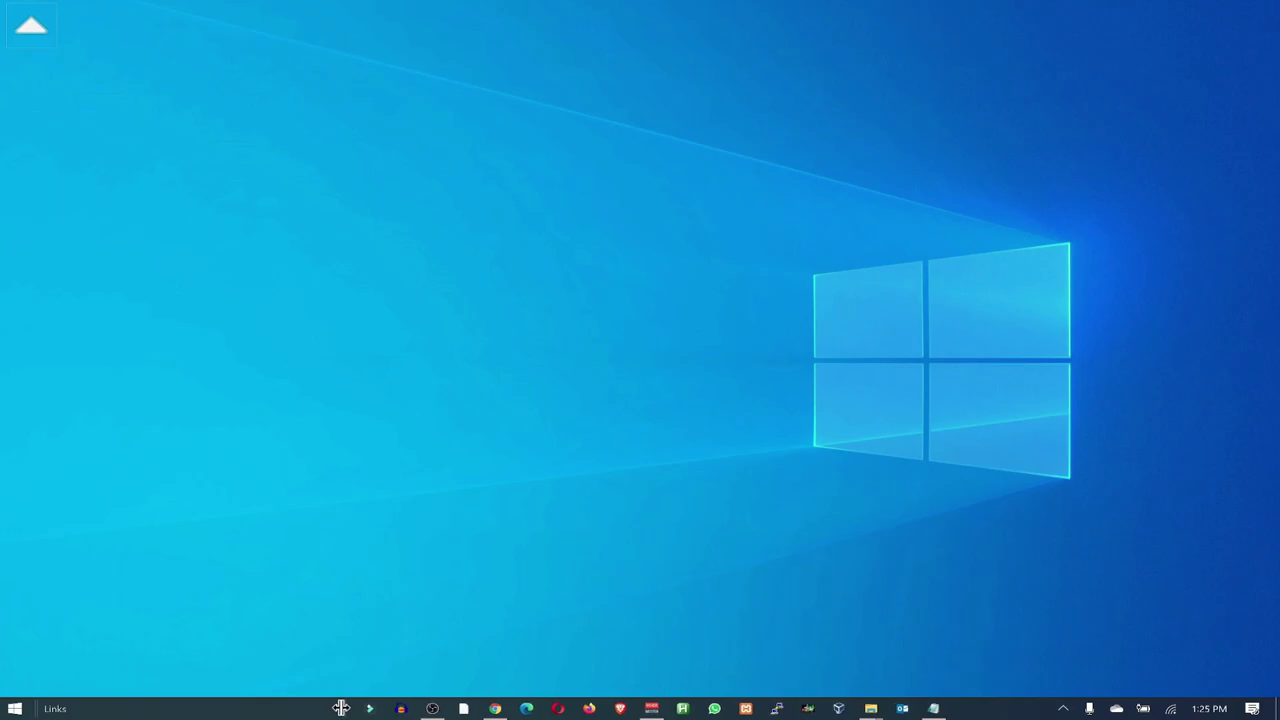
# - Hide the text and the title of the Links toolbar
pyautogui.rightClick(156, 710)
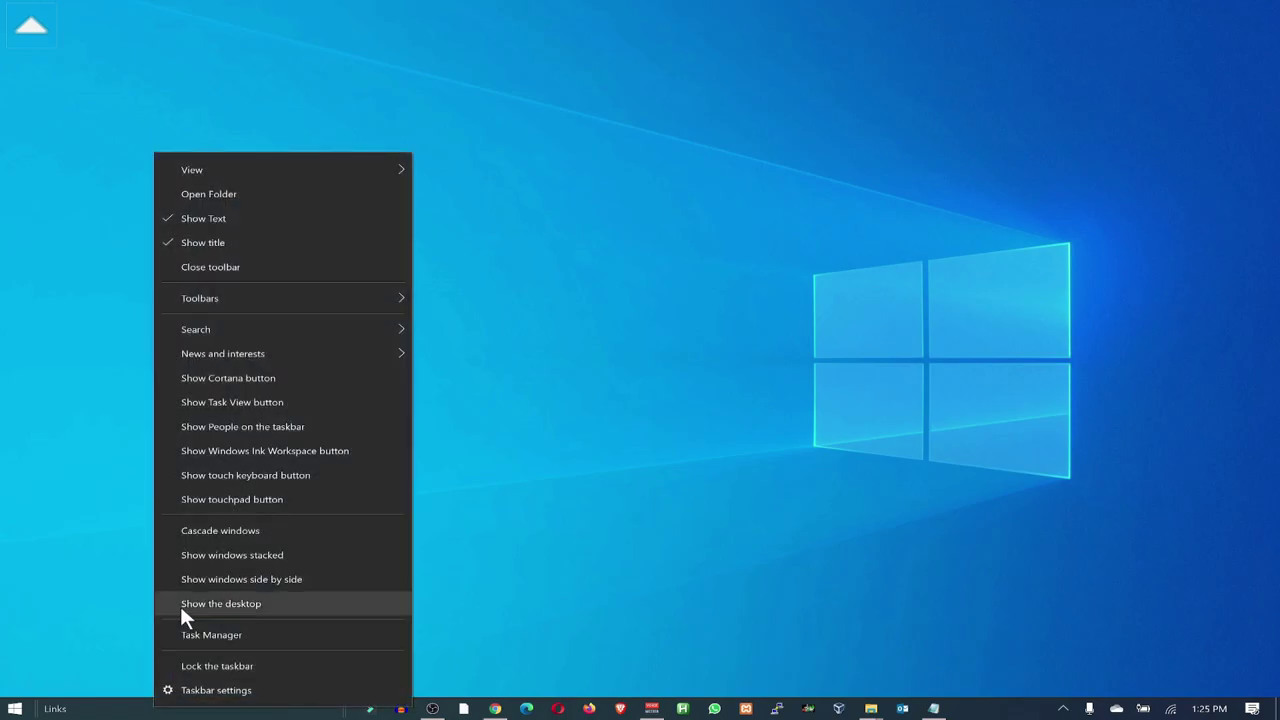
pyautogui.click(275, 219)
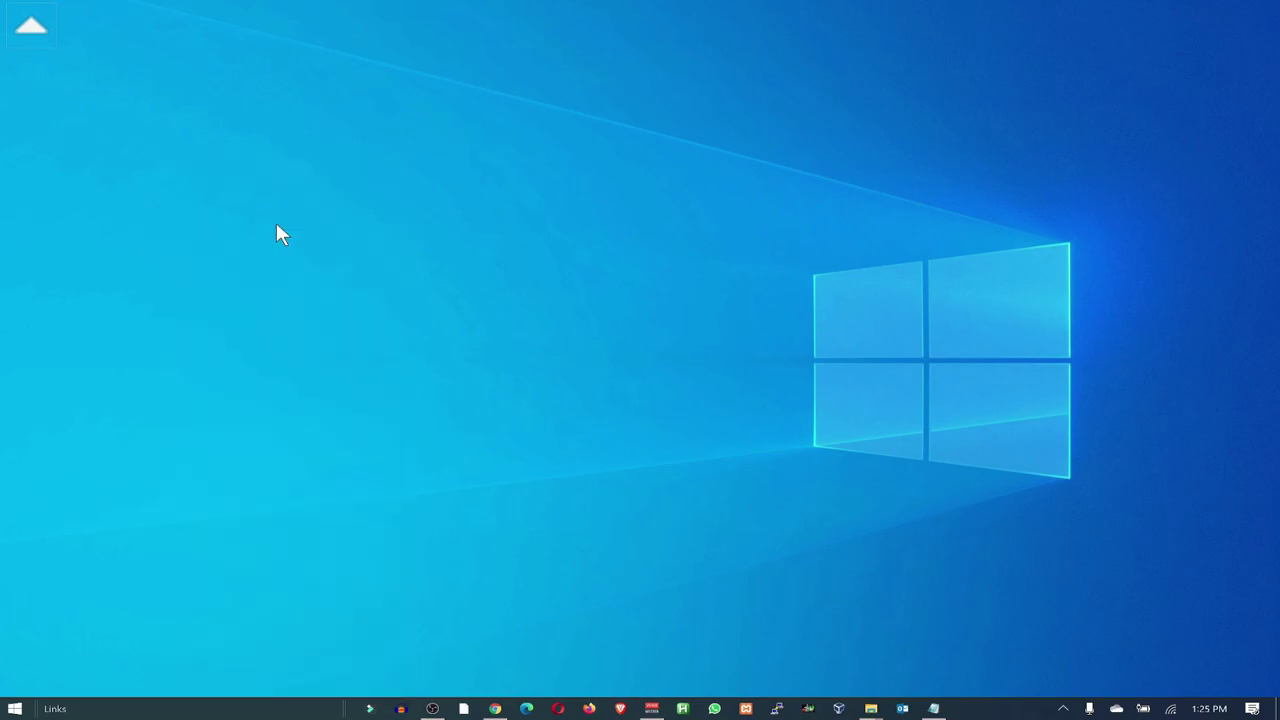
pyautogui.rightClick(157, 706)
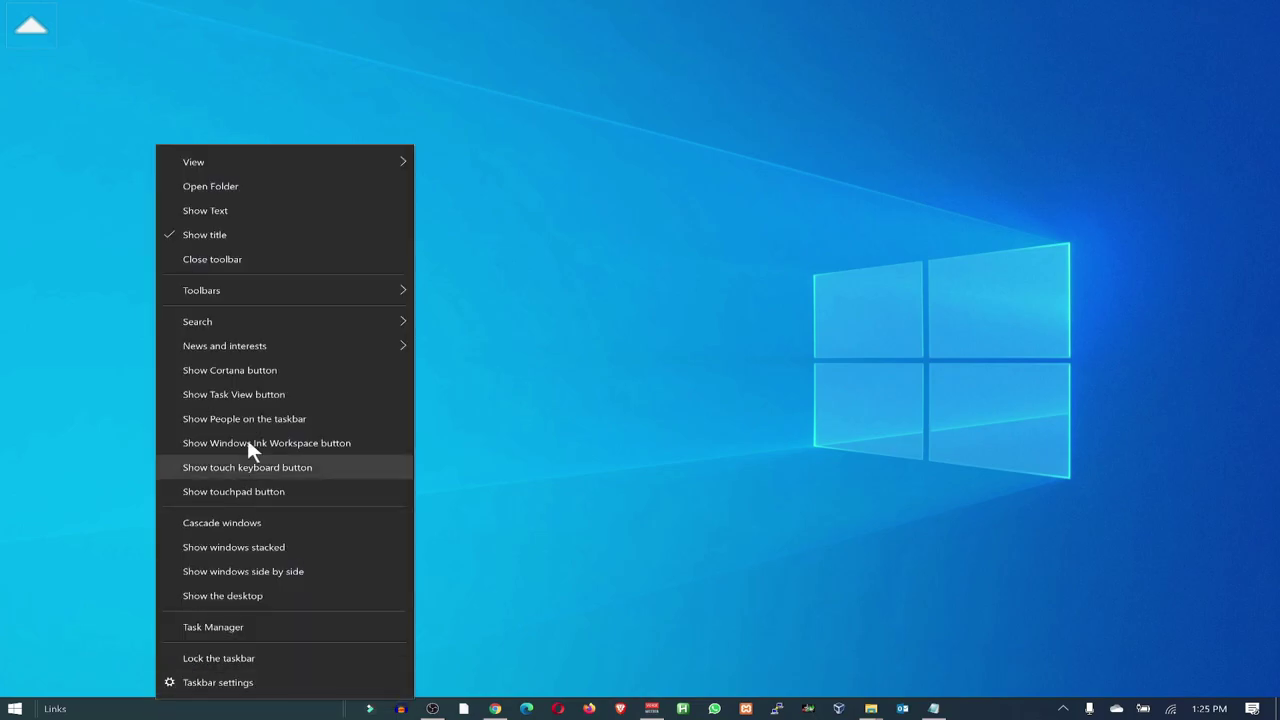
pyautogui.click(224, 234)
# - Fine-tune the centred position of the taskbar's app icons and lock the taskbar
pyautogui.rightClick(1001, 711)
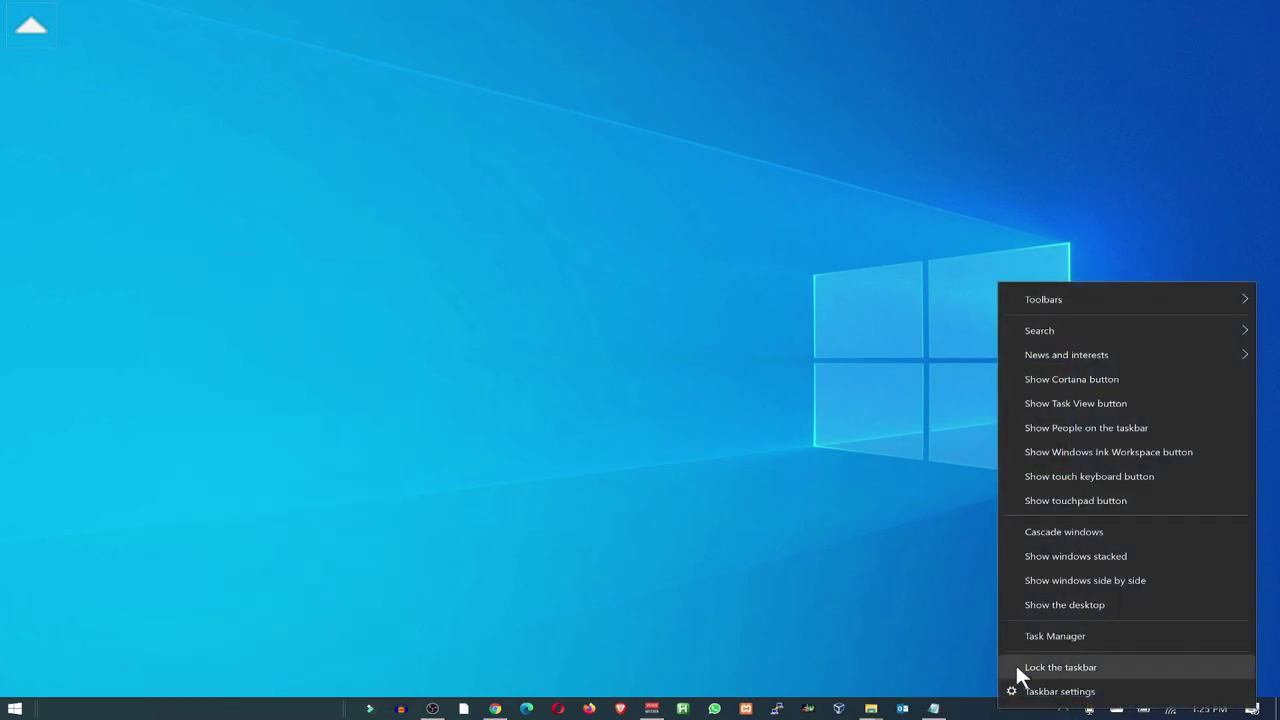
pyautogui.click(1062, 667)
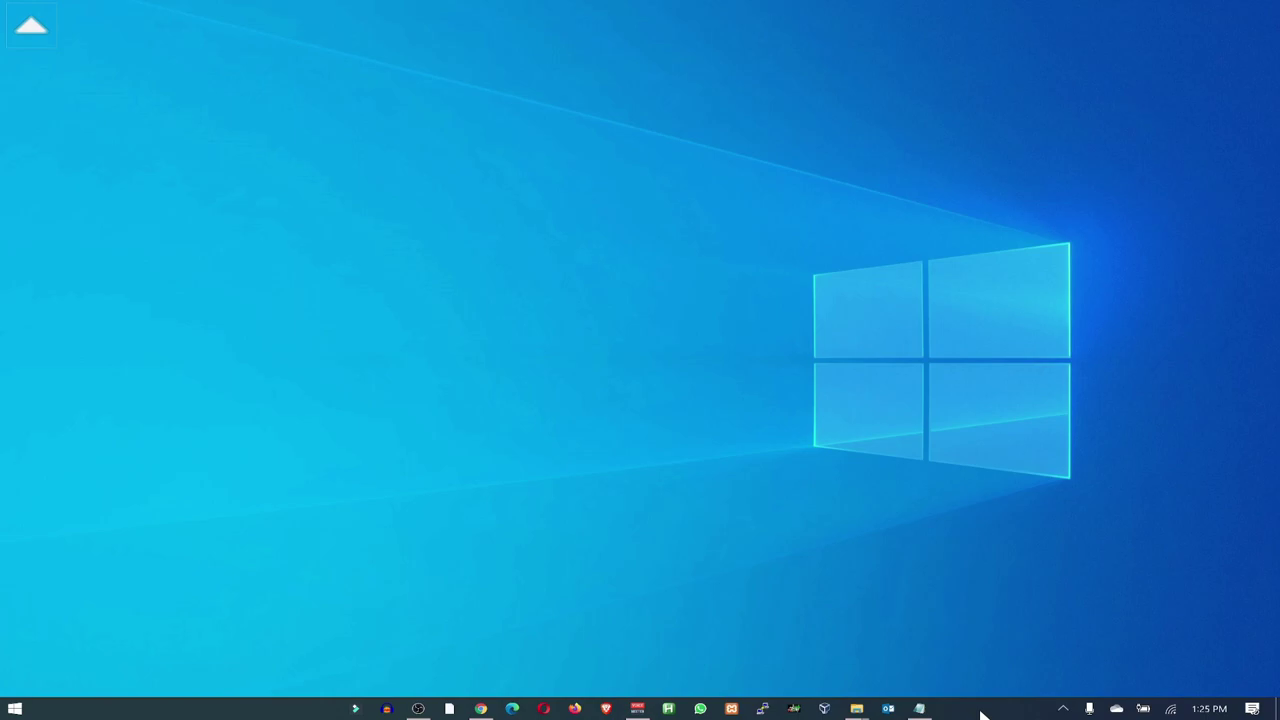
pyautogui.rightClick(982, 713)
pyautogui.click(1034, 673)
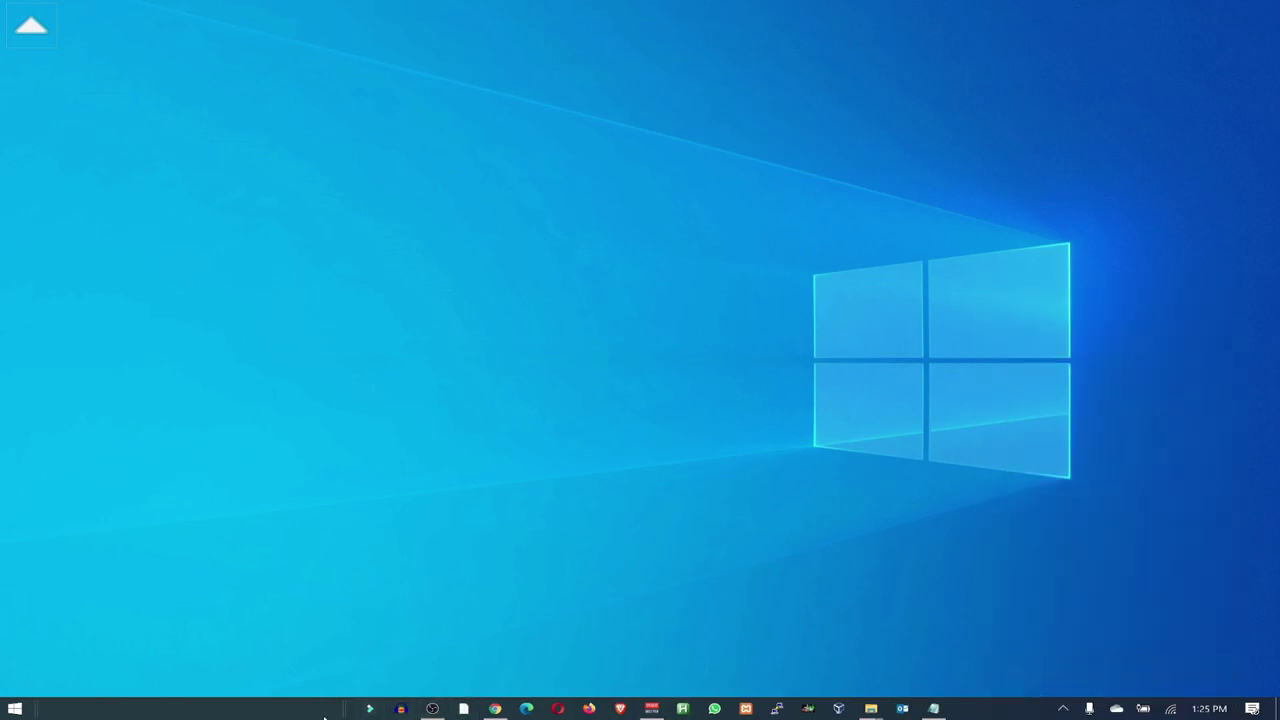
pyautogui.moveTo(340, 707); pyautogui.dragTo(335, 708)
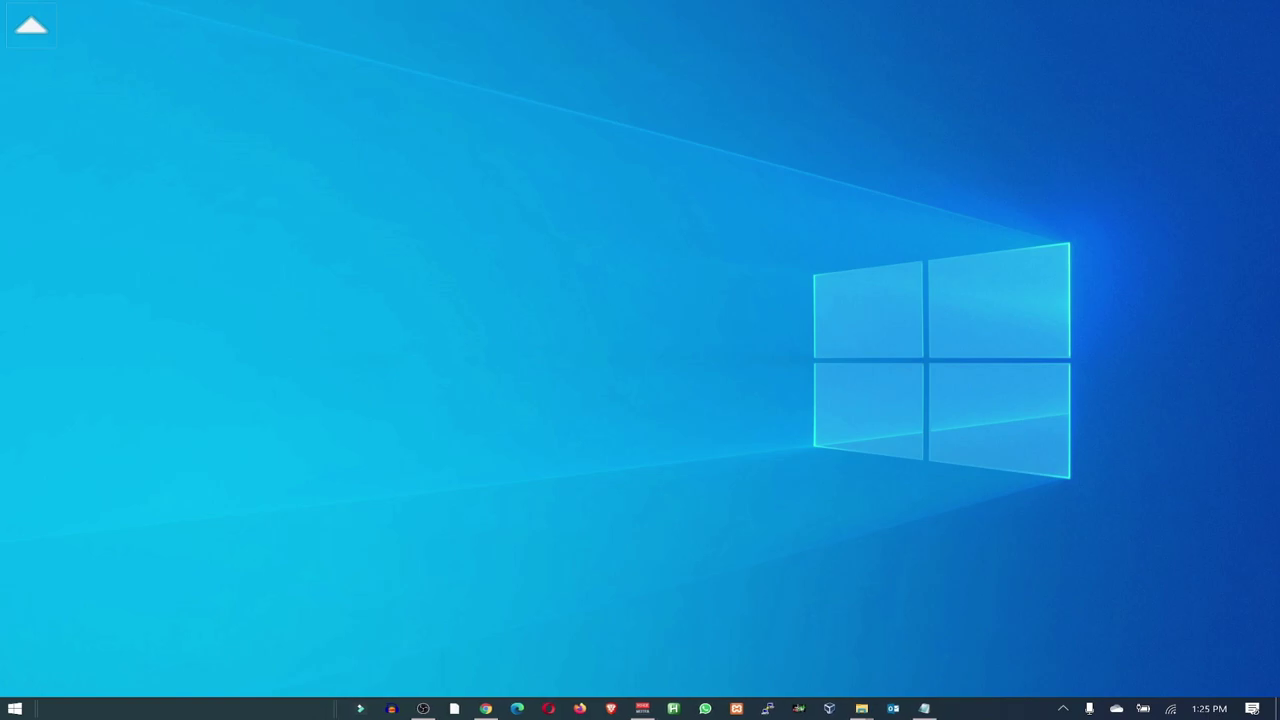
pyautogui.rightClick(980, 710)
pyautogui.click(1055, 671)
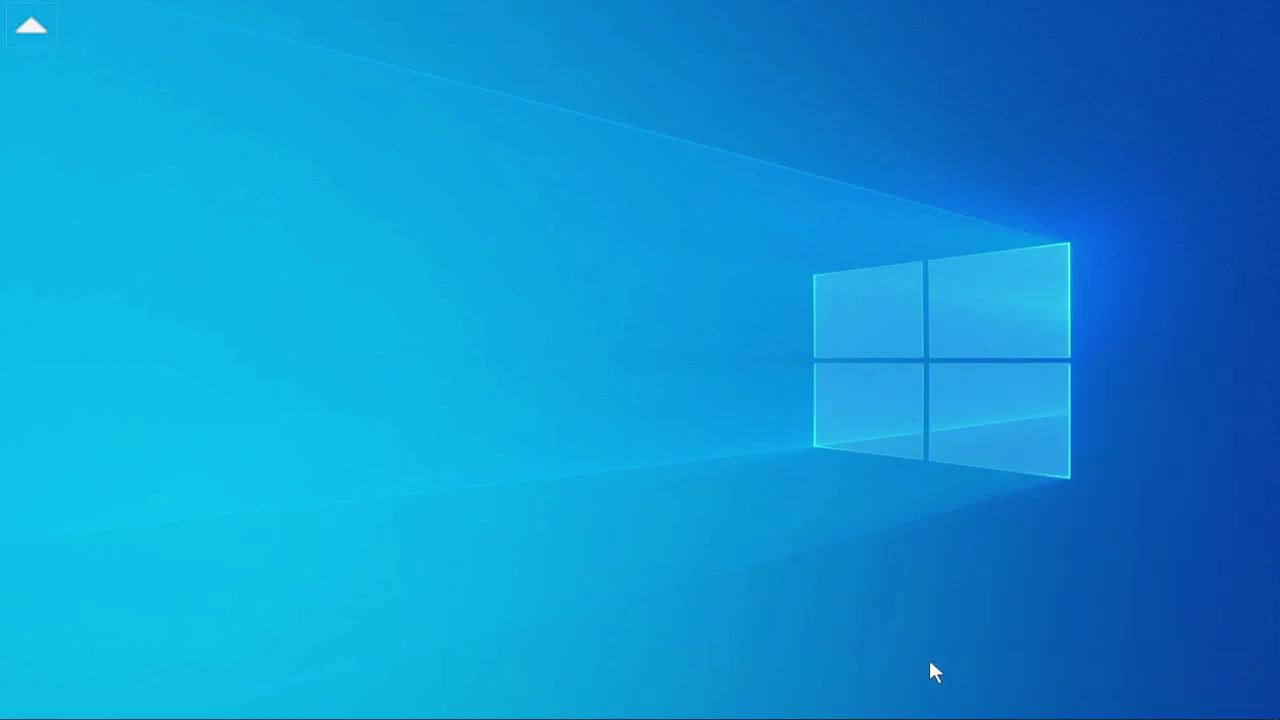
pyautogui.moveTo(951, 714)
# - Set the Windows color mode to Dark in the desktop's personalization settings
pyautogui.rightClick(884, 510)
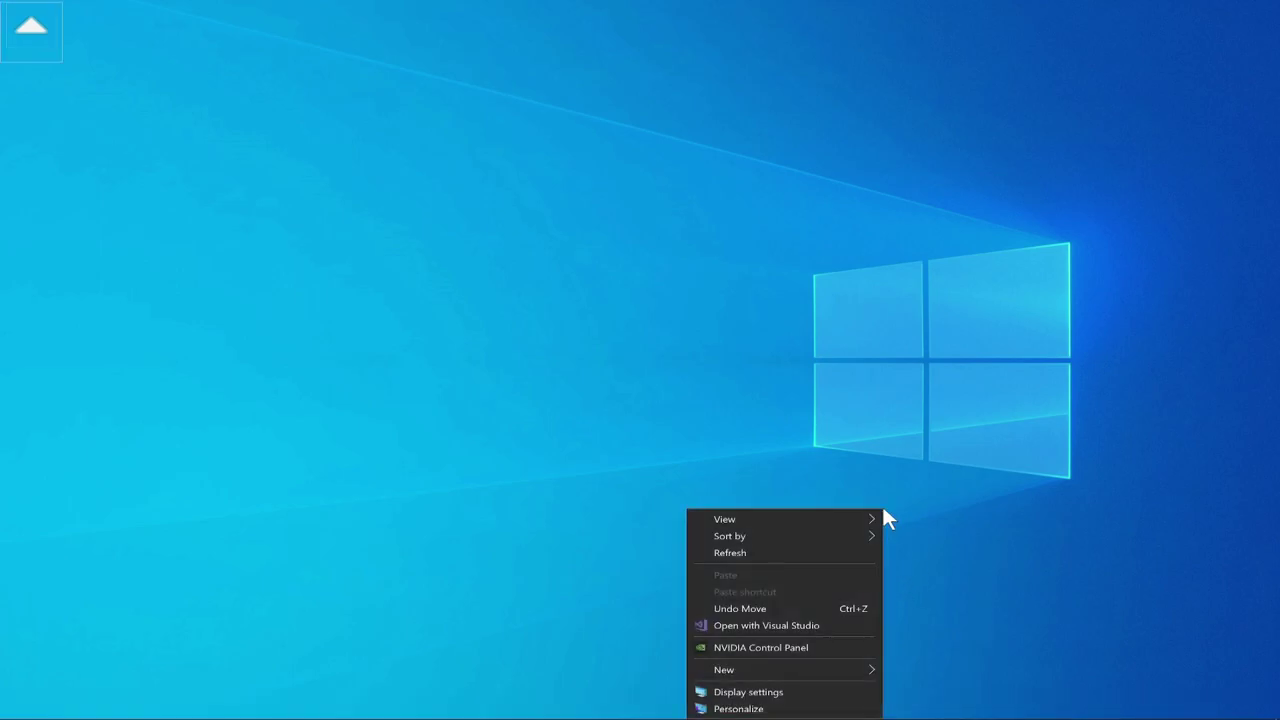
pyautogui.click(808, 709)
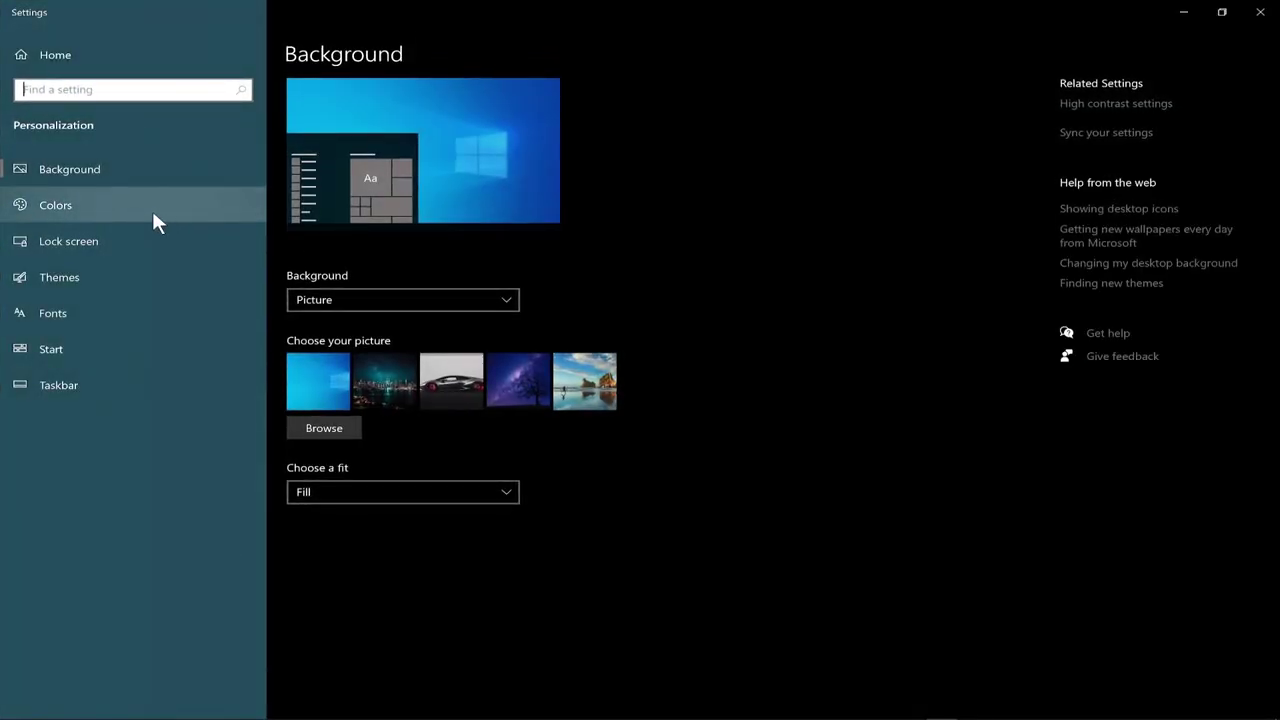
pyautogui.click(152, 210)
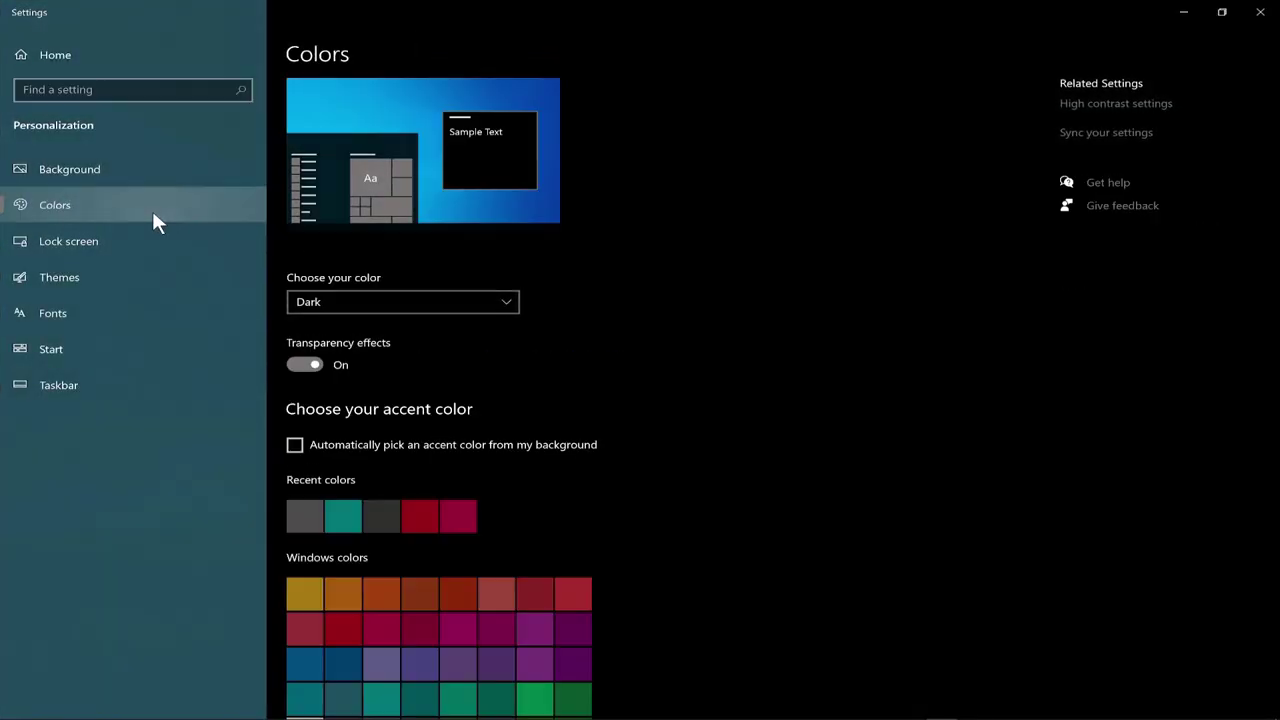
pyautogui.click(487, 302)
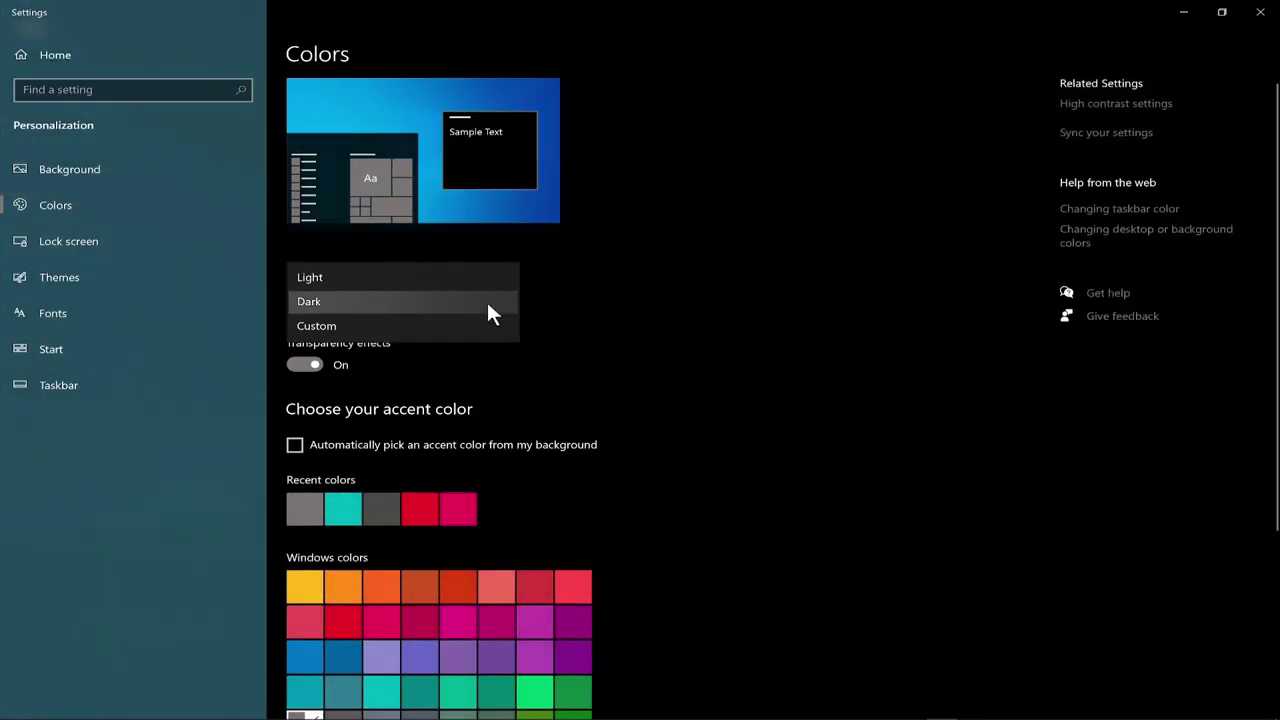
pyautogui.click(405, 303)
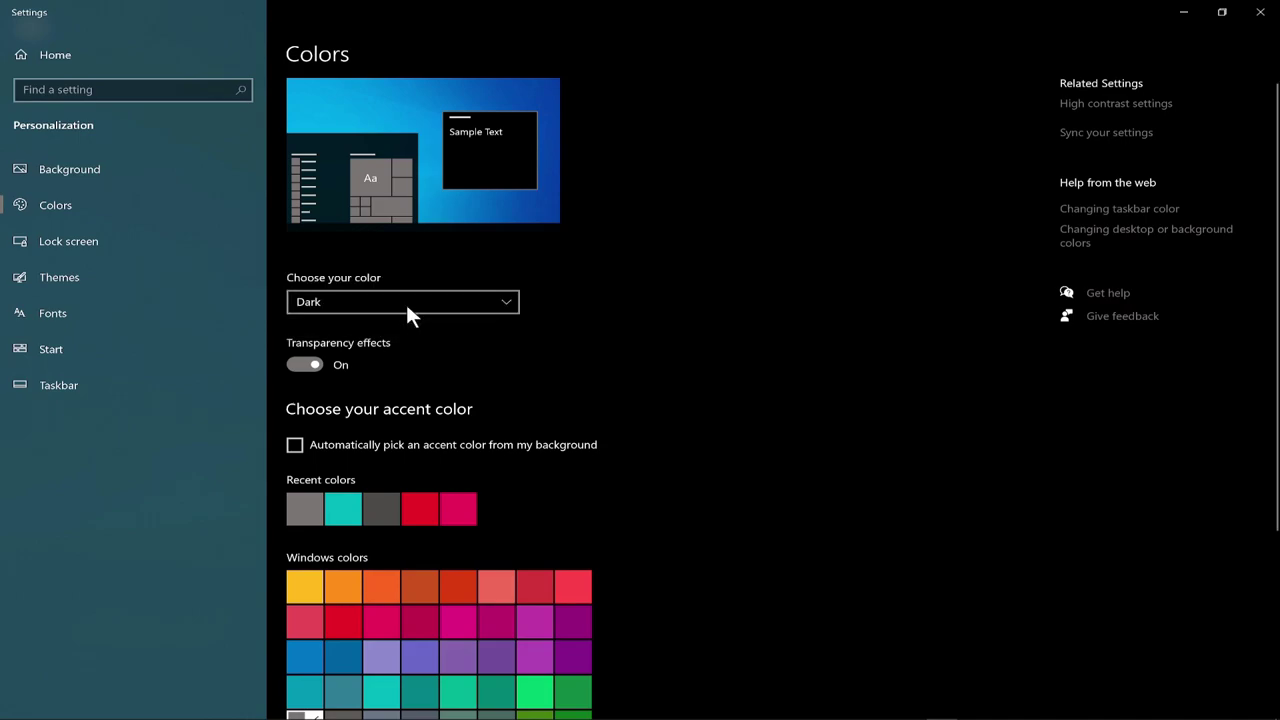
# - Choose the dark grey Windows color beside the current one as the accent color and close the settings
pyautogui.scroll(-3, 614, 371)
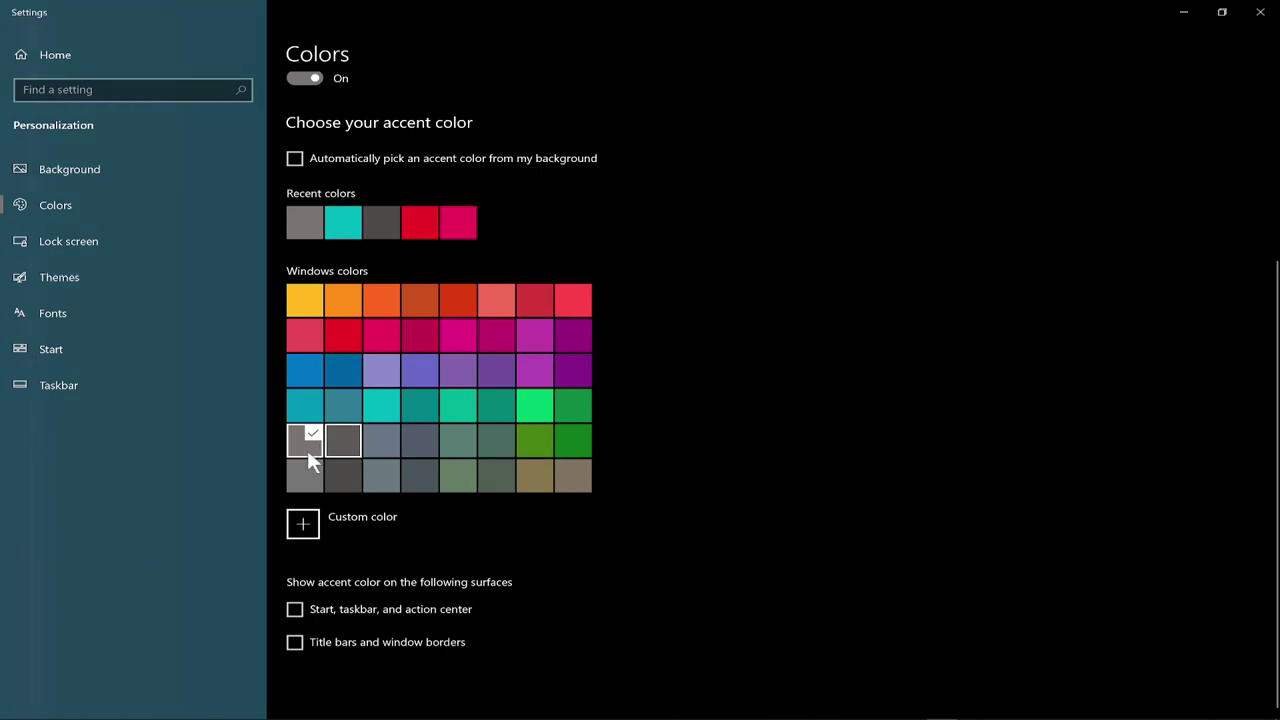
pyautogui.press('space')
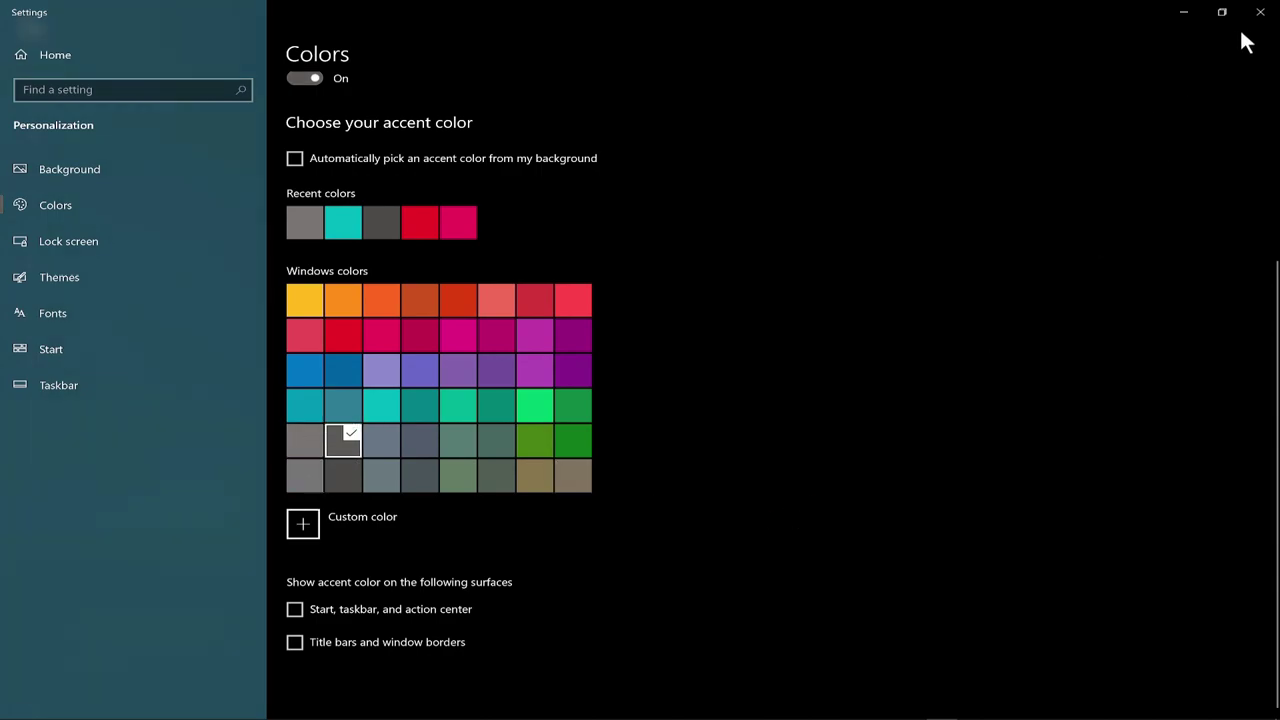
pyautogui.click(1260, 18)
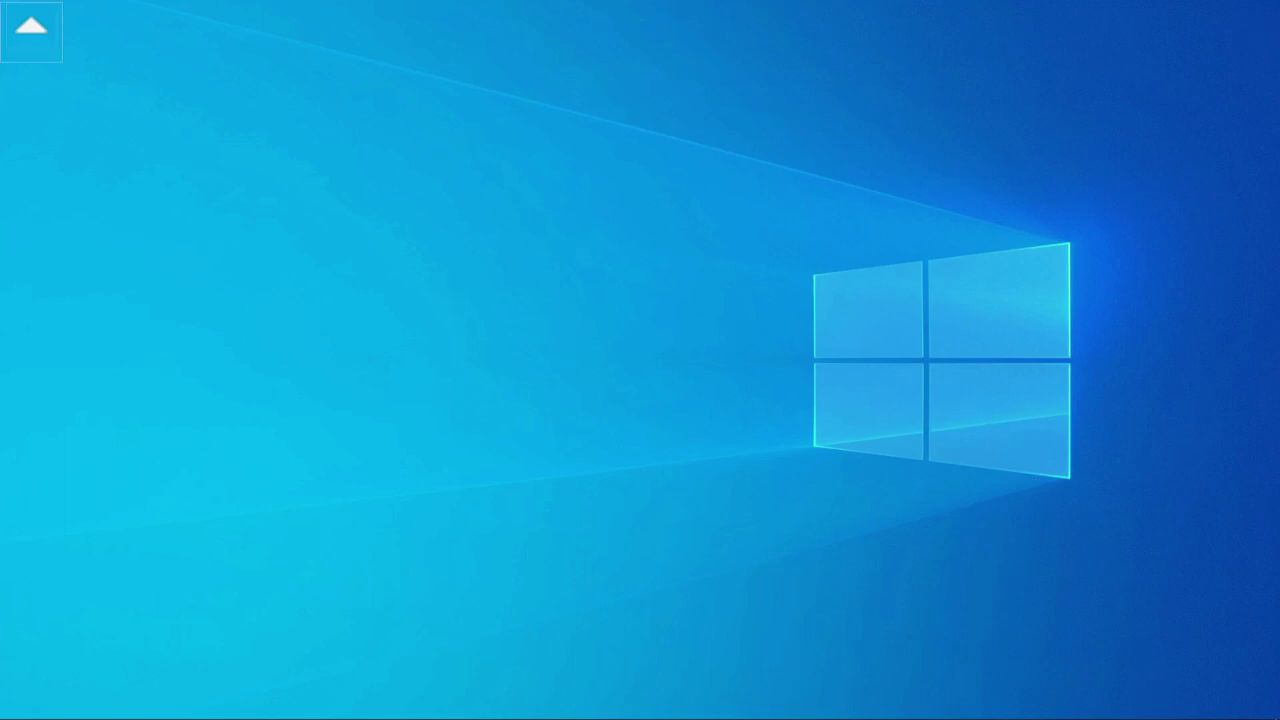
pyautogui.moveTo(691, 716)
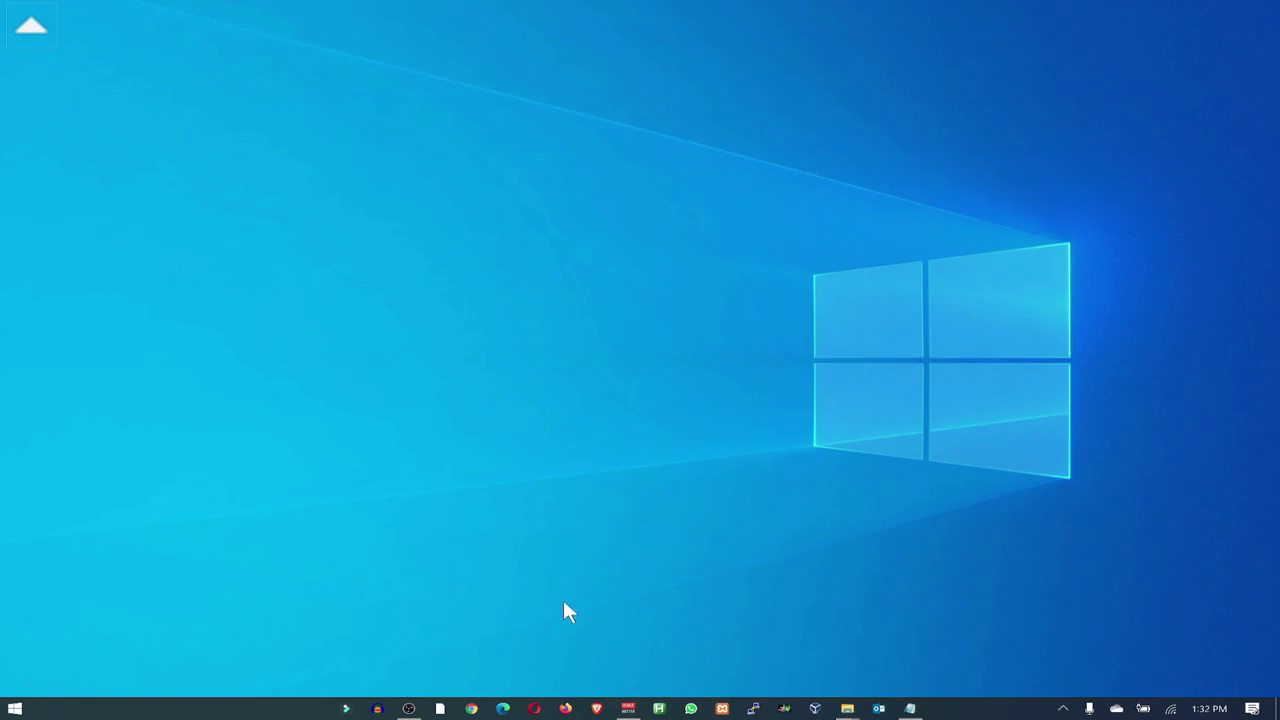
pyautogui.click(473, 710)
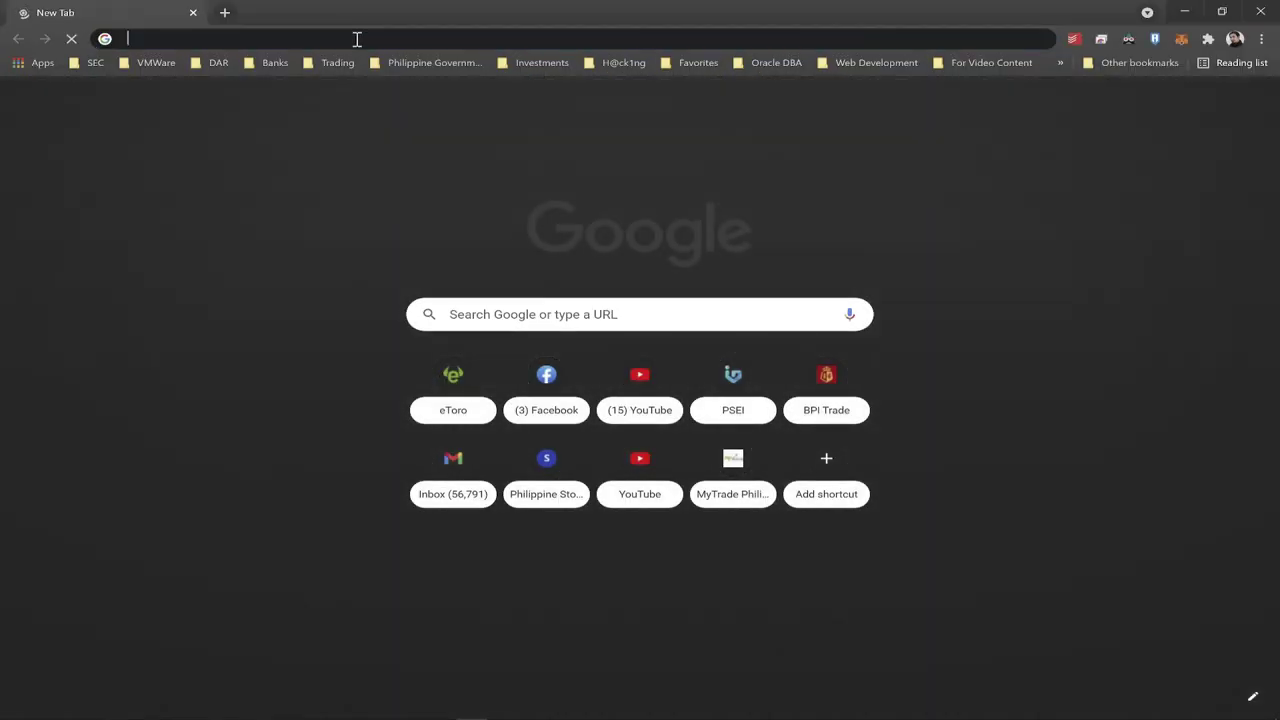
pyautogui.click(356, 39)
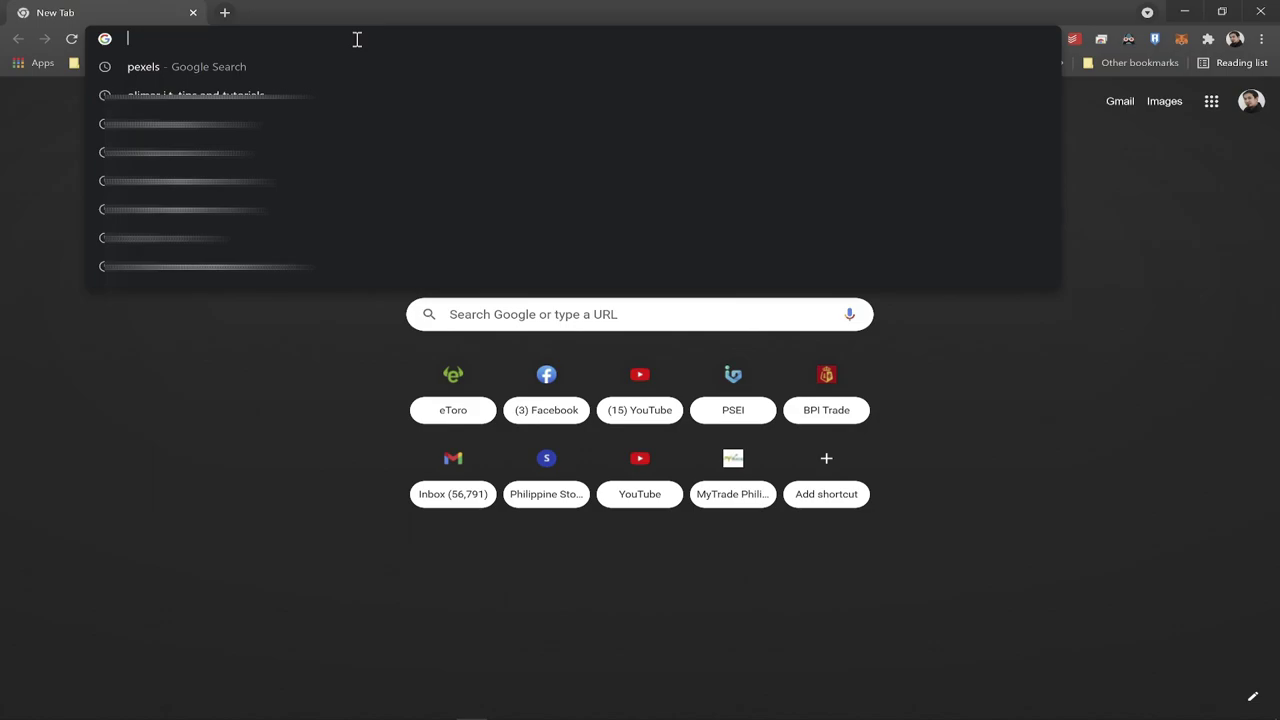
pyautogui.write('https://wallpaperhub.app/')
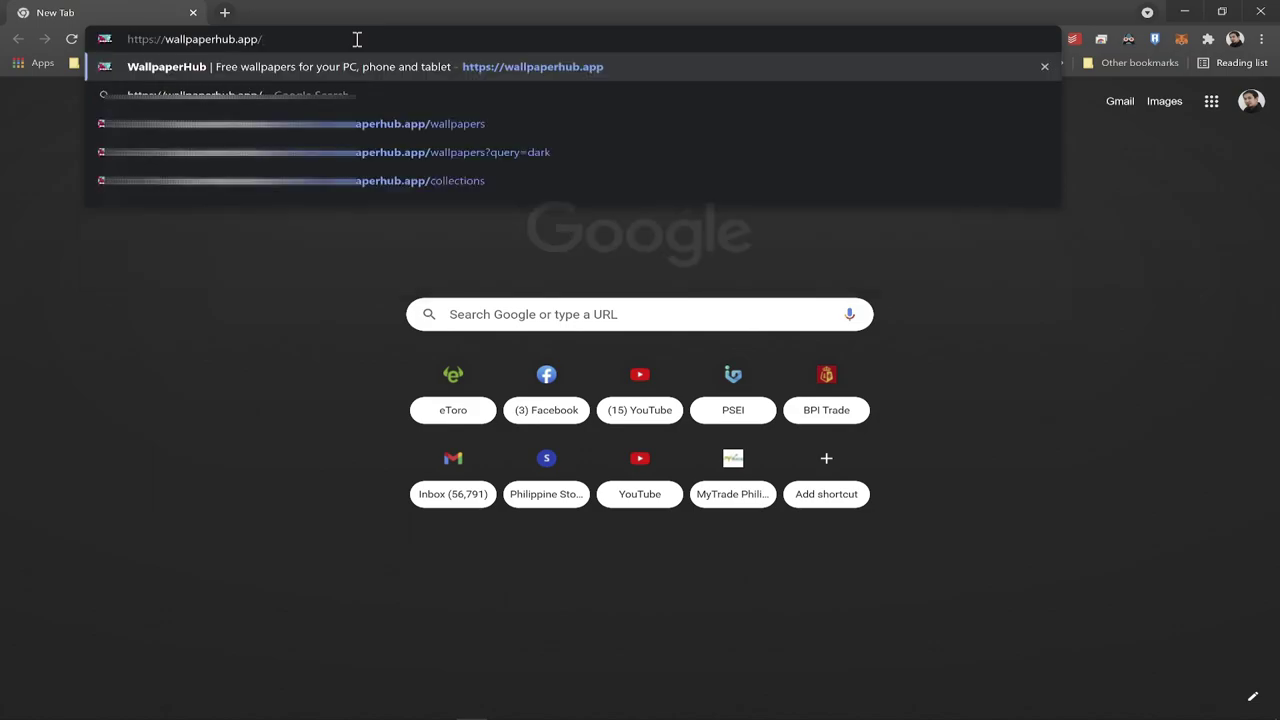
pyautogui.press('Return')
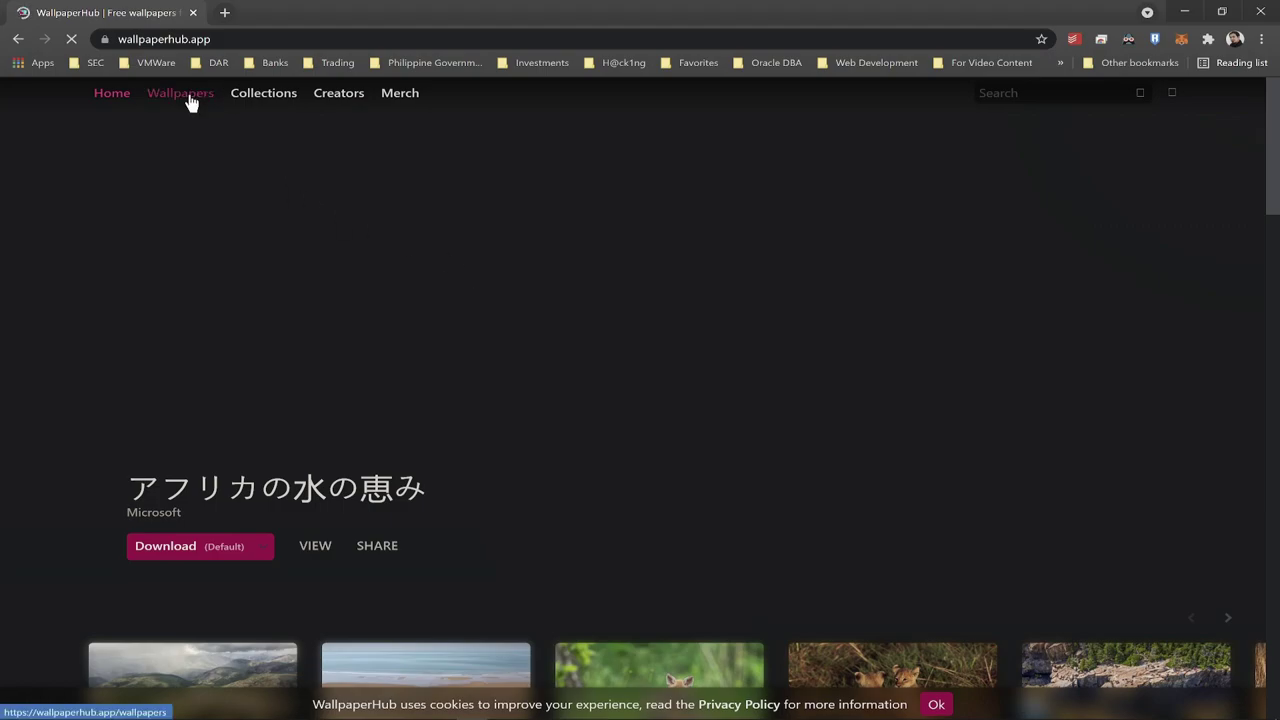
pyautogui.scroll(-5, 840, 347)
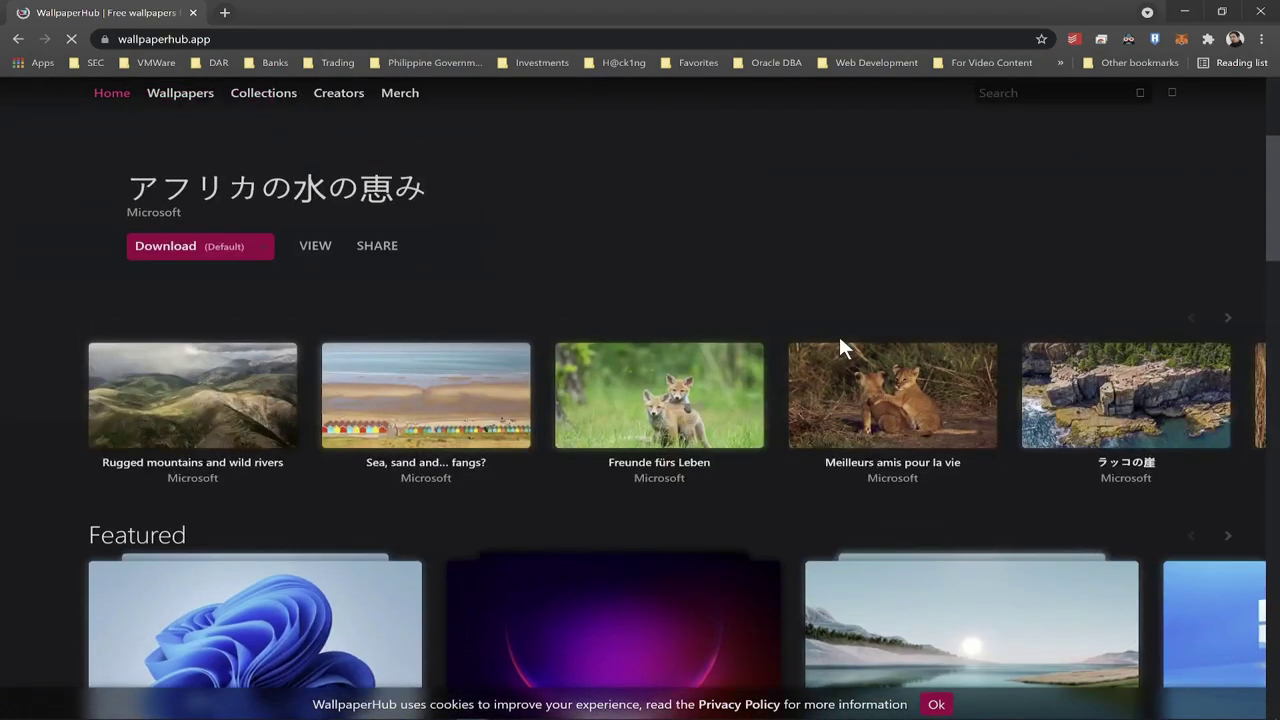
pyautogui.scroll(-6, 838, 333)
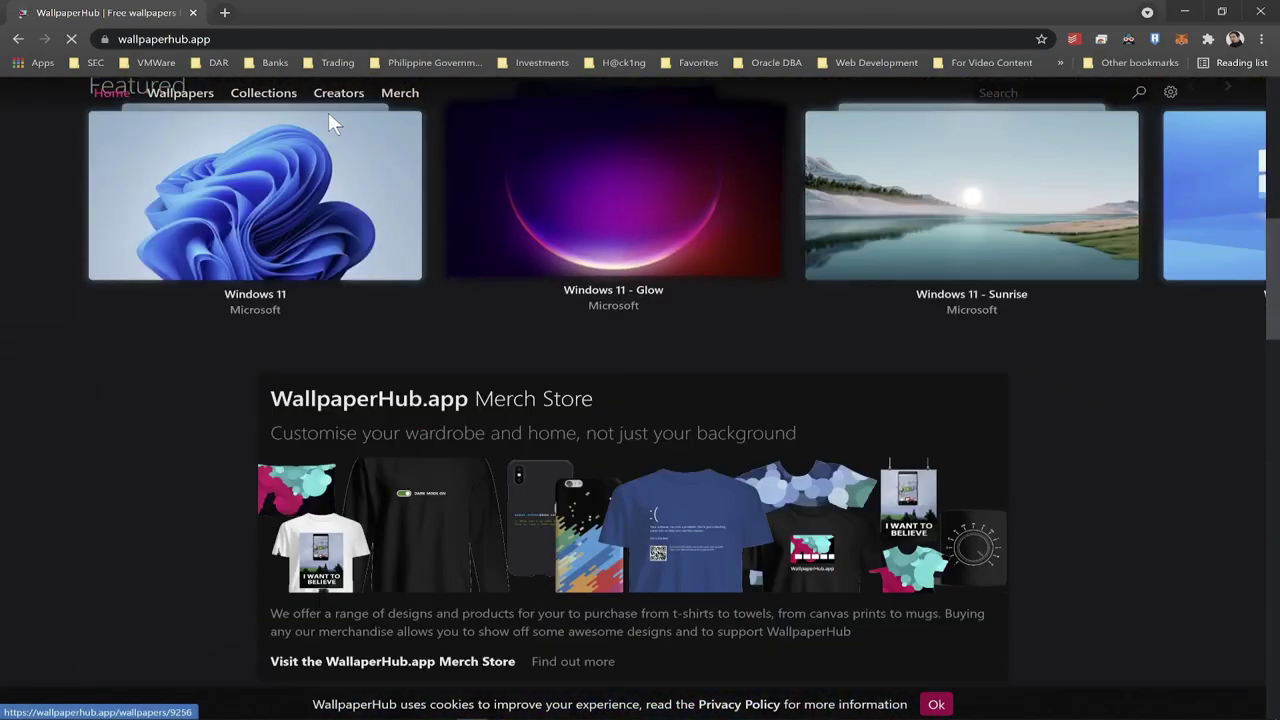
pyautogui.click(192, 93)
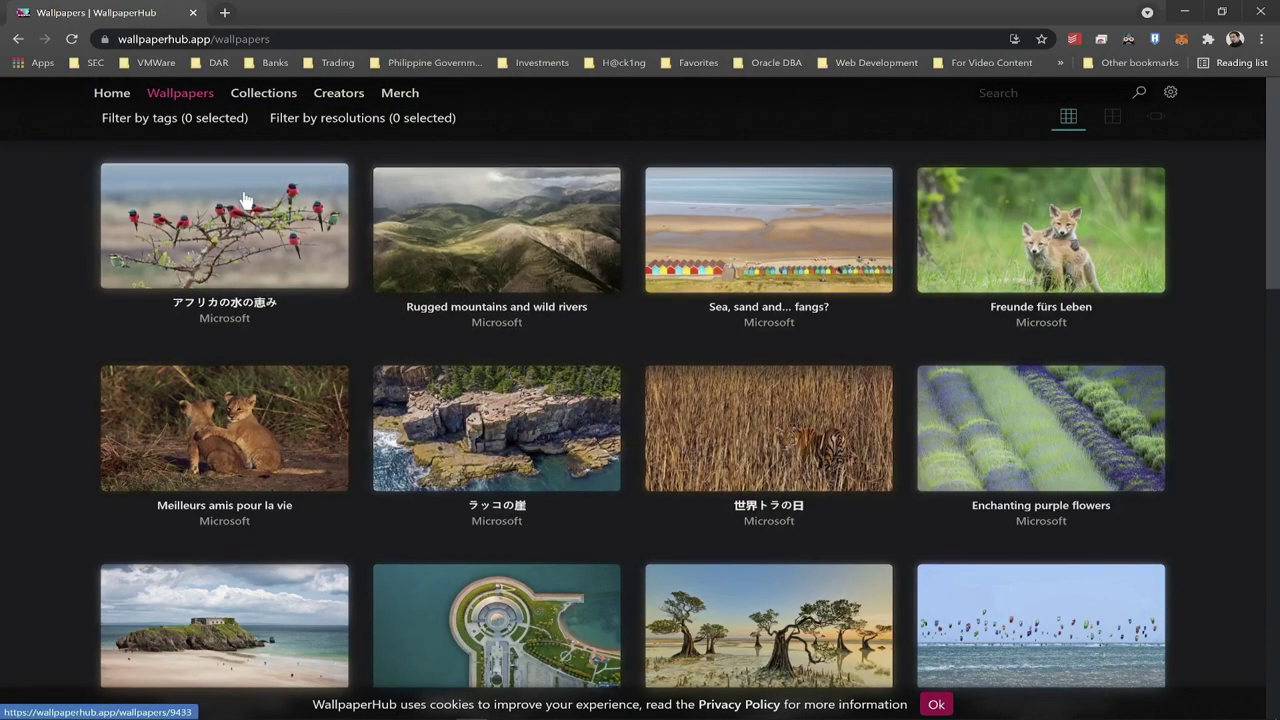
pyautogui.click(228, 10)
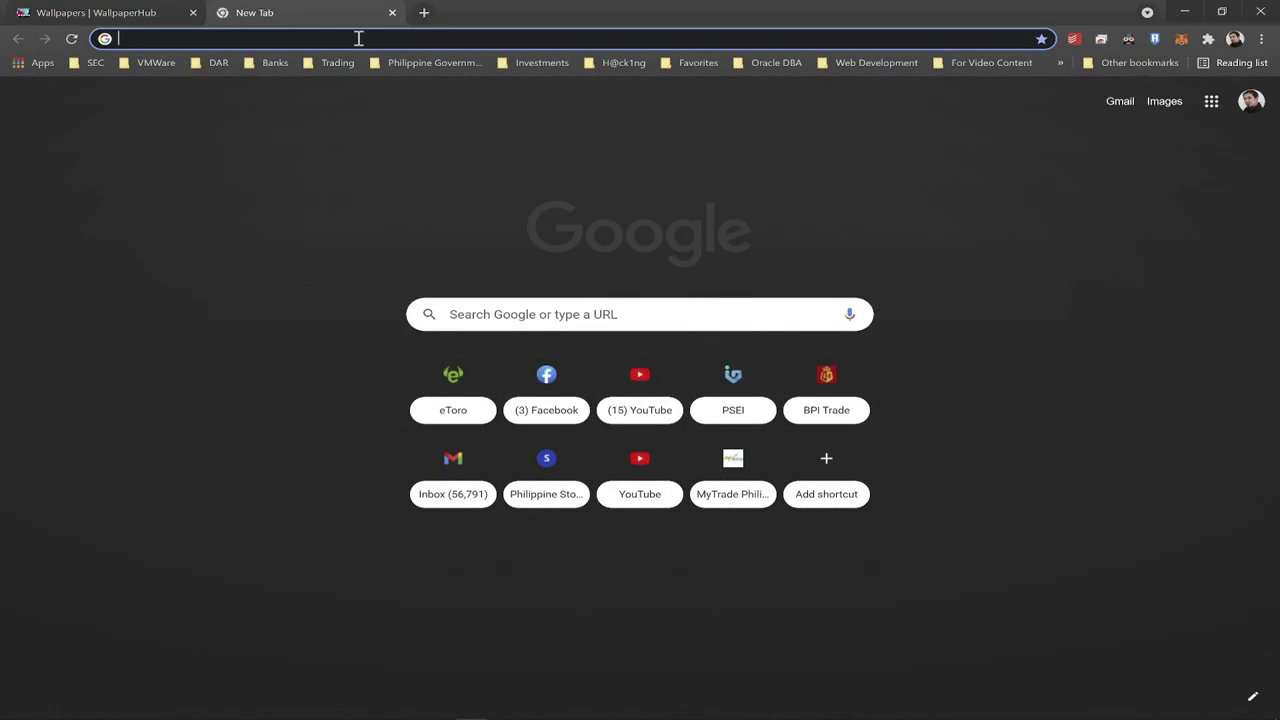
pyautogui.click(358, 38)
pyautogui.write('https://www.pexels.com/search/wallpaper/')
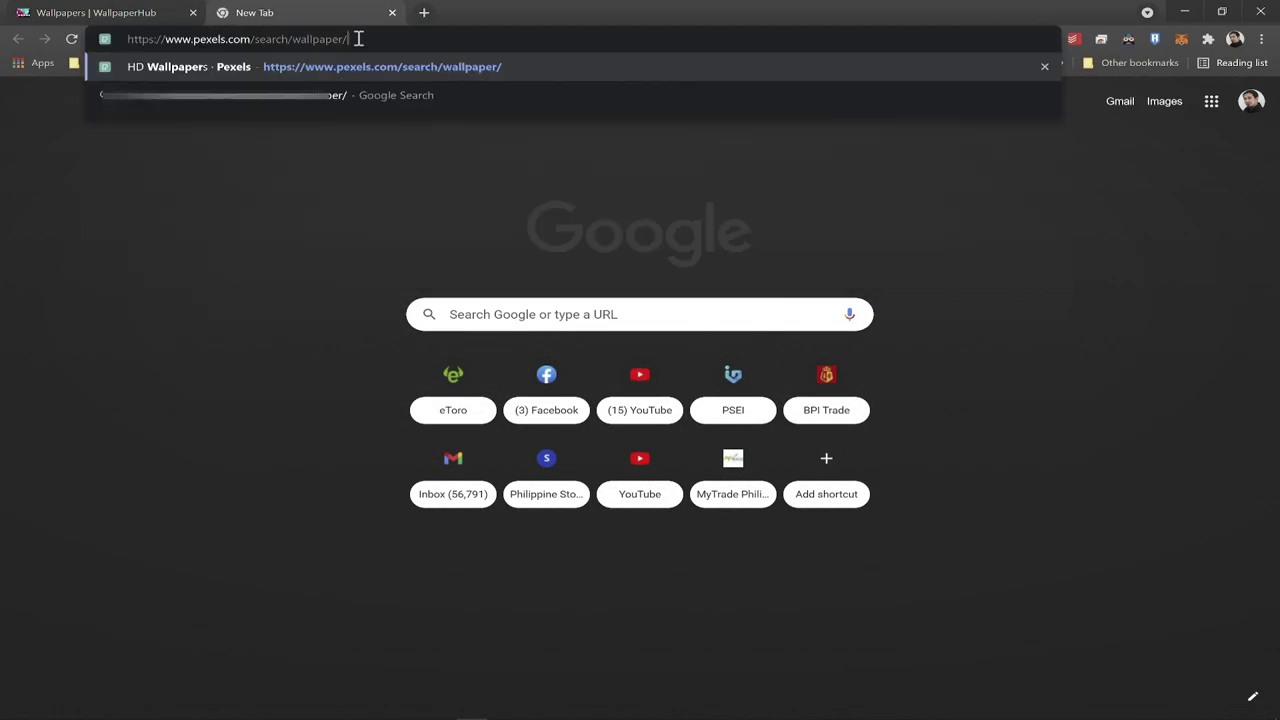
pyautogui.press('Return')
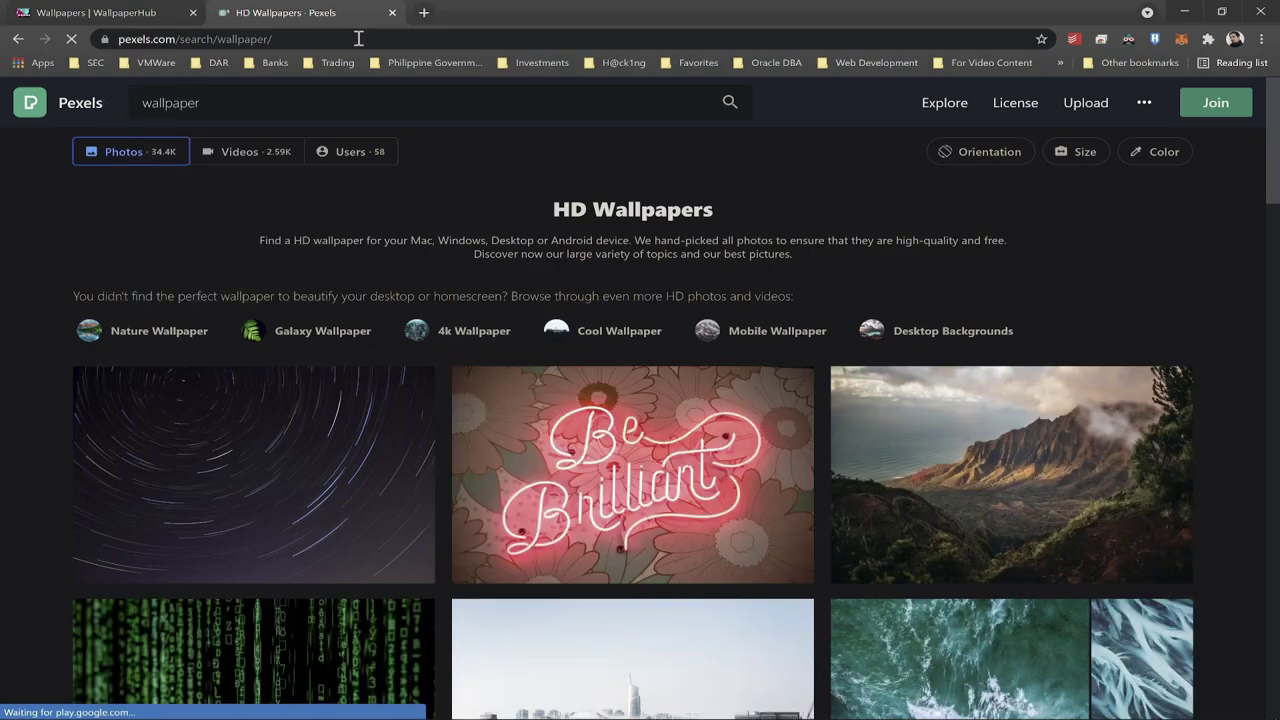
# - Download the brown mountains photo from the Pexels wallpaper results and dismiss the thank-you dialog
pyautogui.moveTo(1000, 443)
pyautogui.scroll(-2, 1005, 443)
pyautogui.scroll(1, 1050, 447)
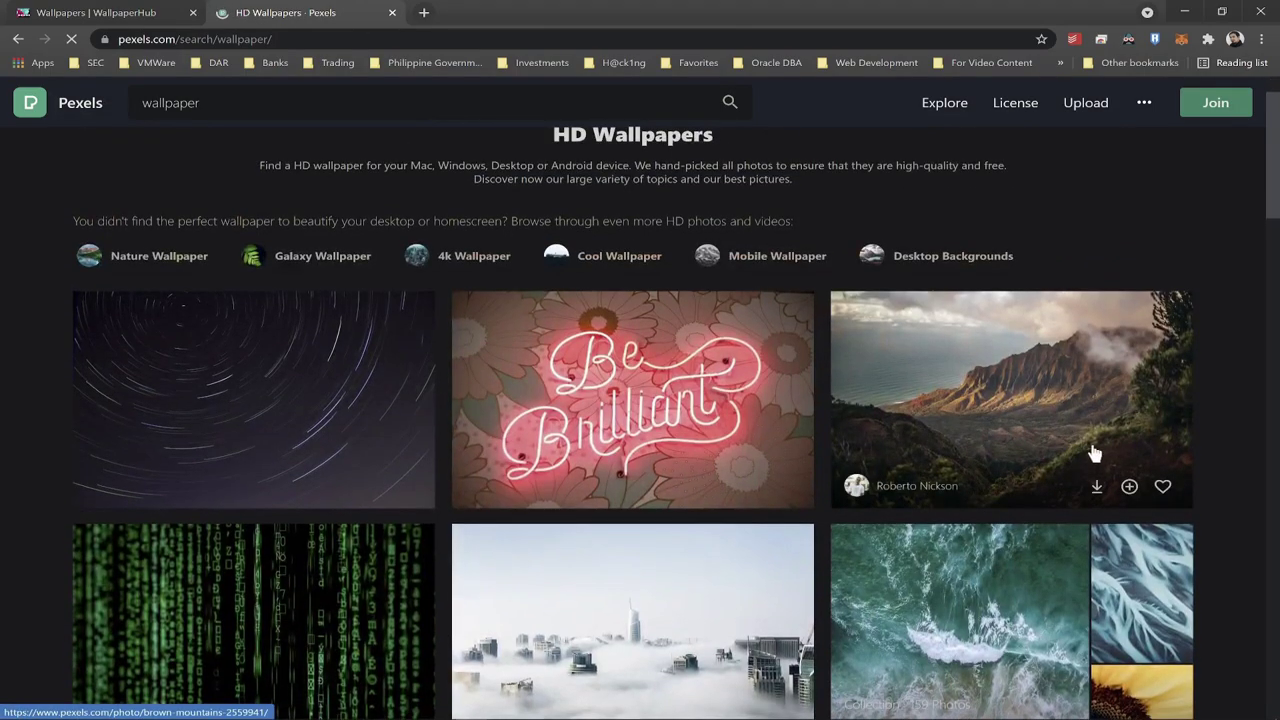
pyautogui.click(1098, 487)
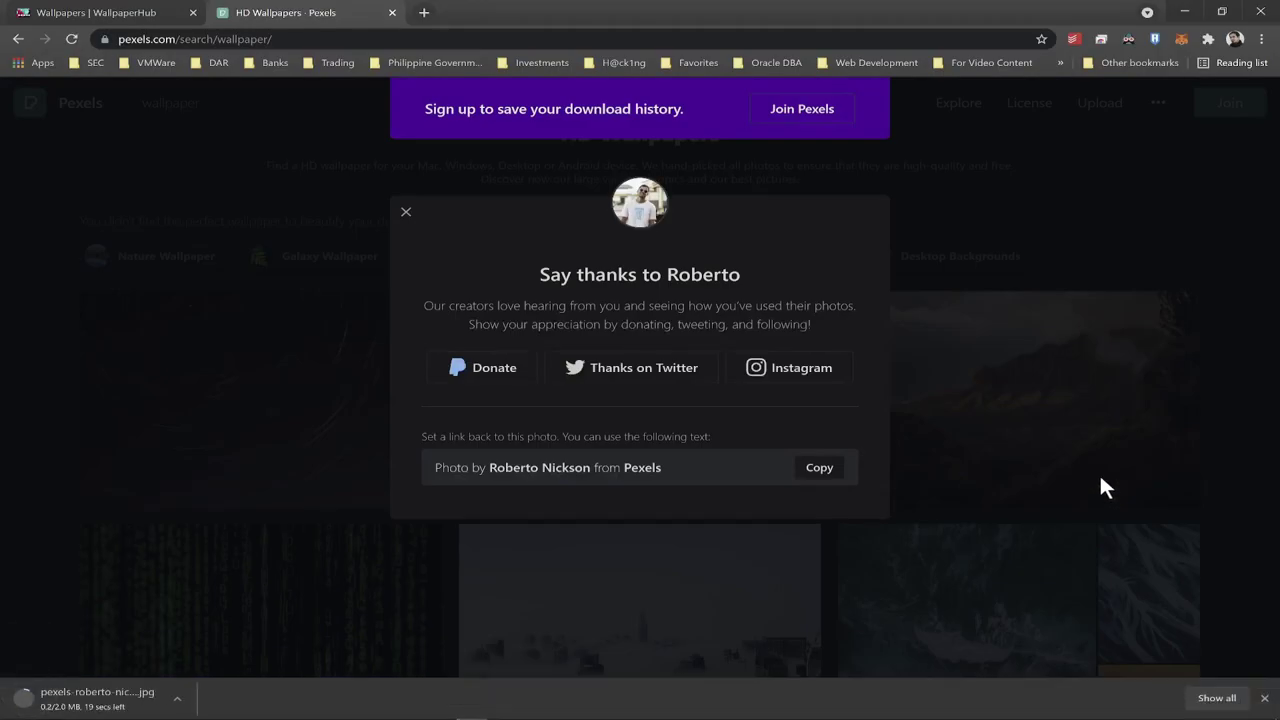
pyautogui.click(903, 243)
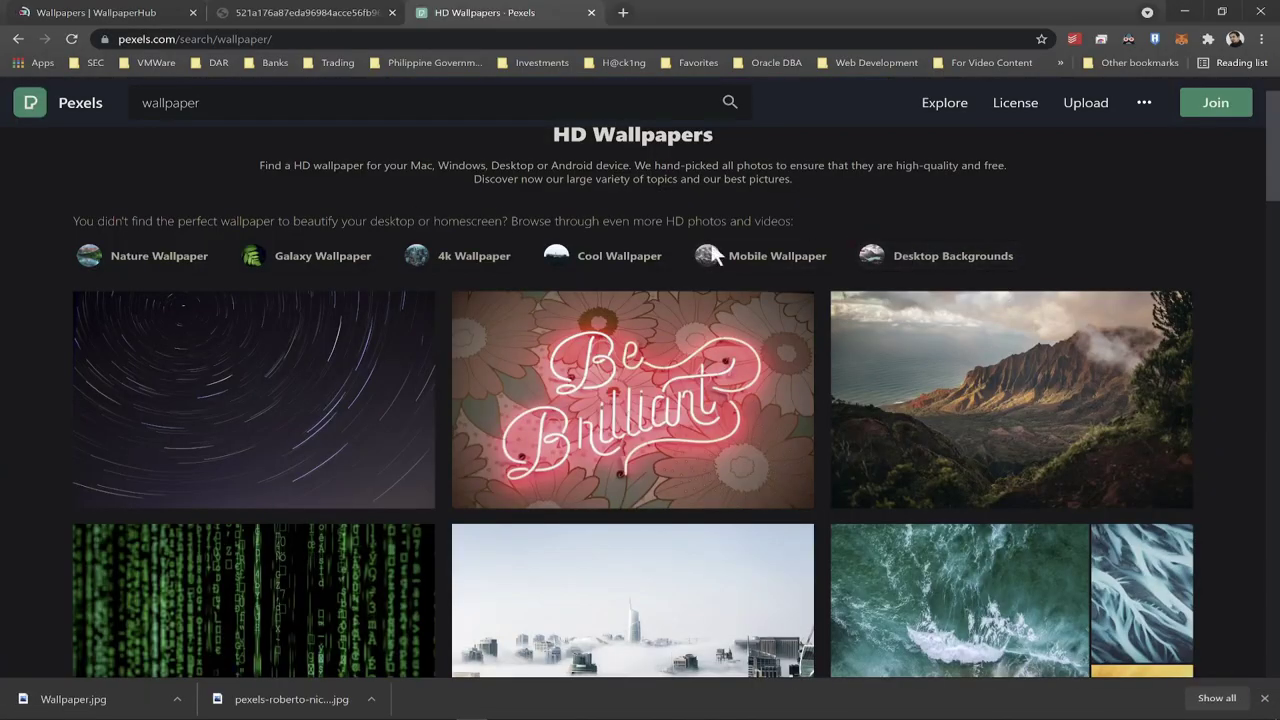
# - Find the "Blue Sea Under Blue Sky" photo in the Pexels results, download it and return to the results
pyautogui.scroll(-5, 730, 315)
pyautogui.scroll(-3, 729, 340)
pyautogui.scroll(4, 729, 371)
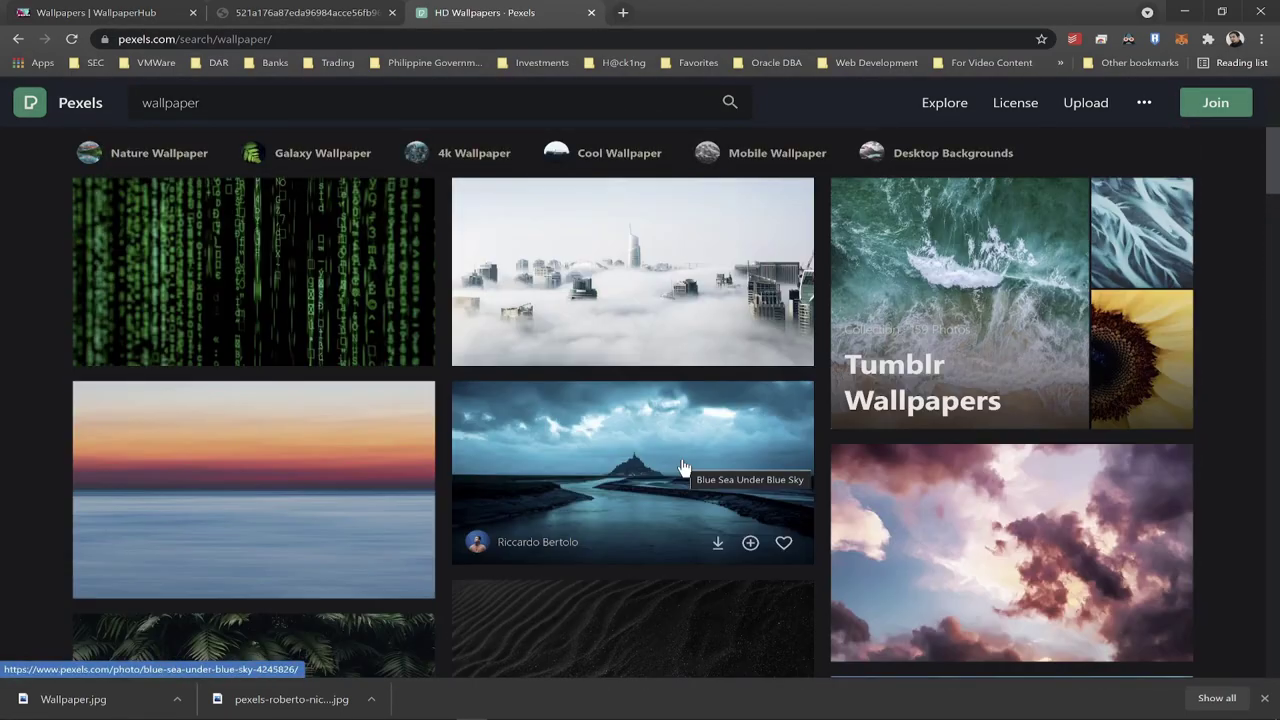
pyautogui.click(682, 460)
pyautogui.click(1010, 110)
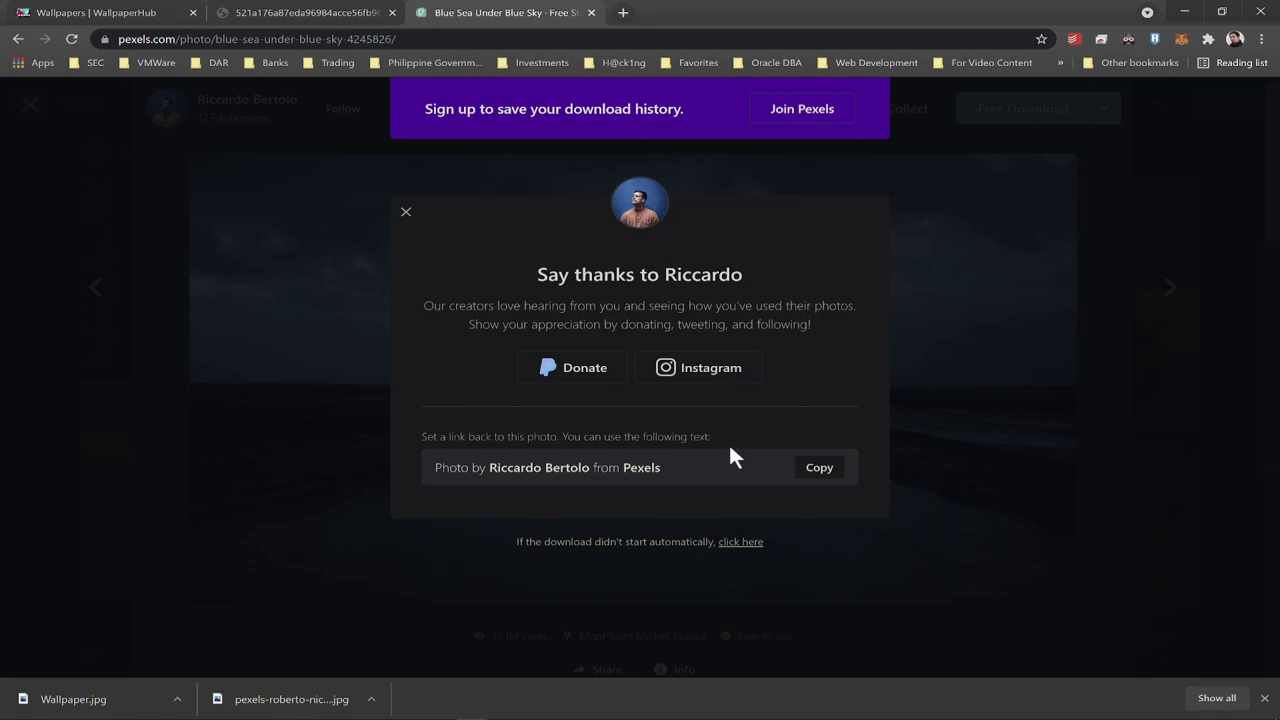
pyautogui.click(712, 585)
pyautogui.scroll(-1, 860, 450)
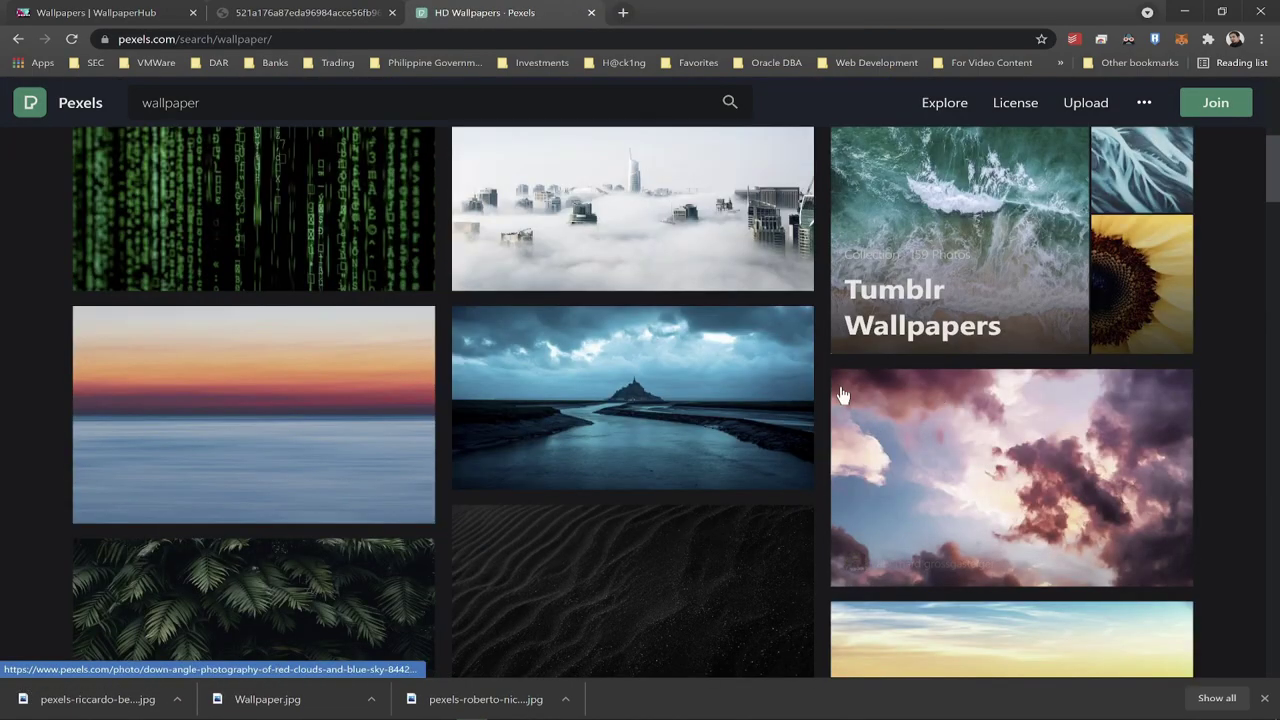
pyautogui.scroll(2, 896, 295)
pyautogui.scroll(1, 900, 305)
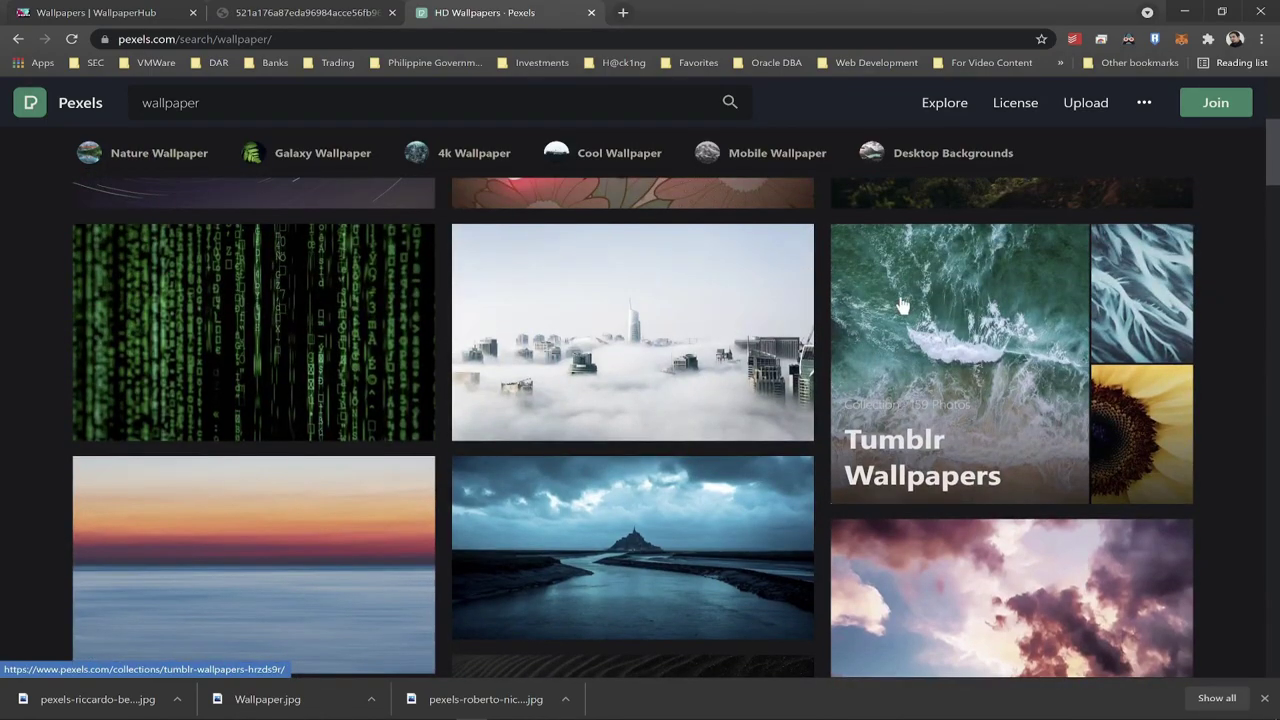
# - Switch to File Explorer and copy the two Pexels JPG files downloaded today in the Downloads folder
pyautogui.press('super+e')
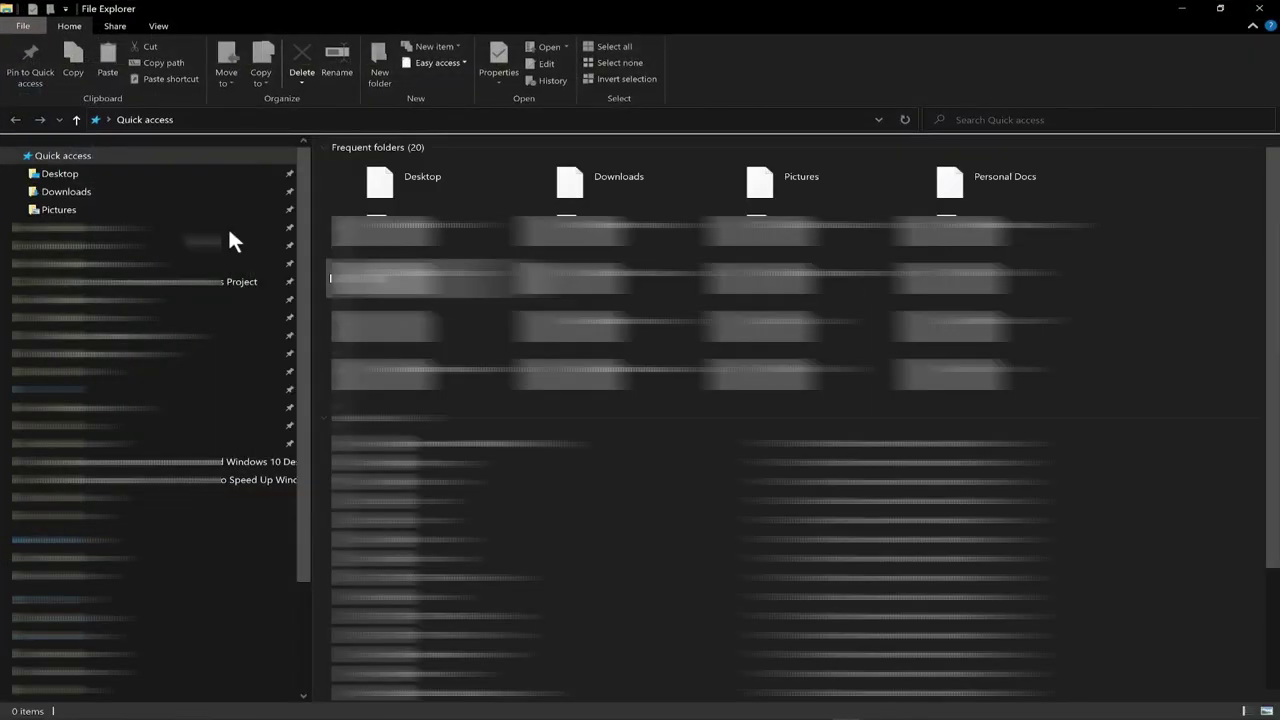
pyautogui.click(101, 196)
pyautogui.click(495, 188)
pyautogui.keyDown('shift'); pyautogui.click(503, 203); pyautogui.keyUp('shift')
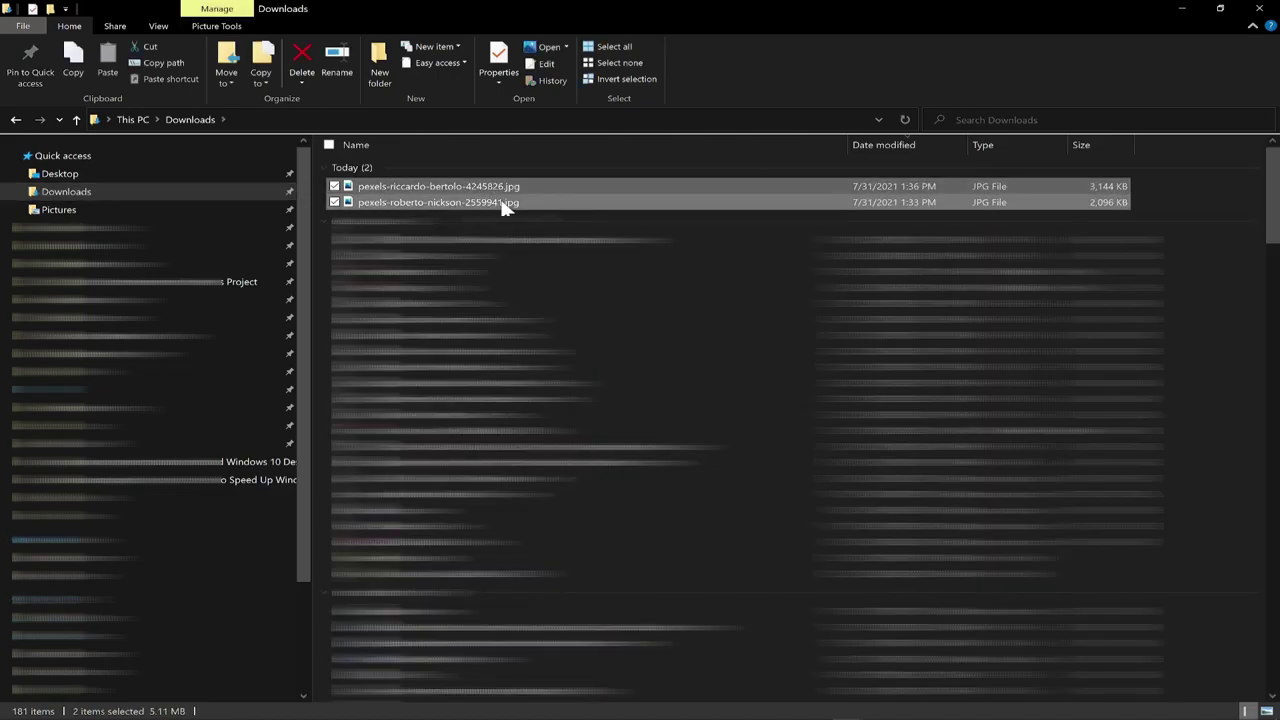
pyautogui.rightClick(503, 204)
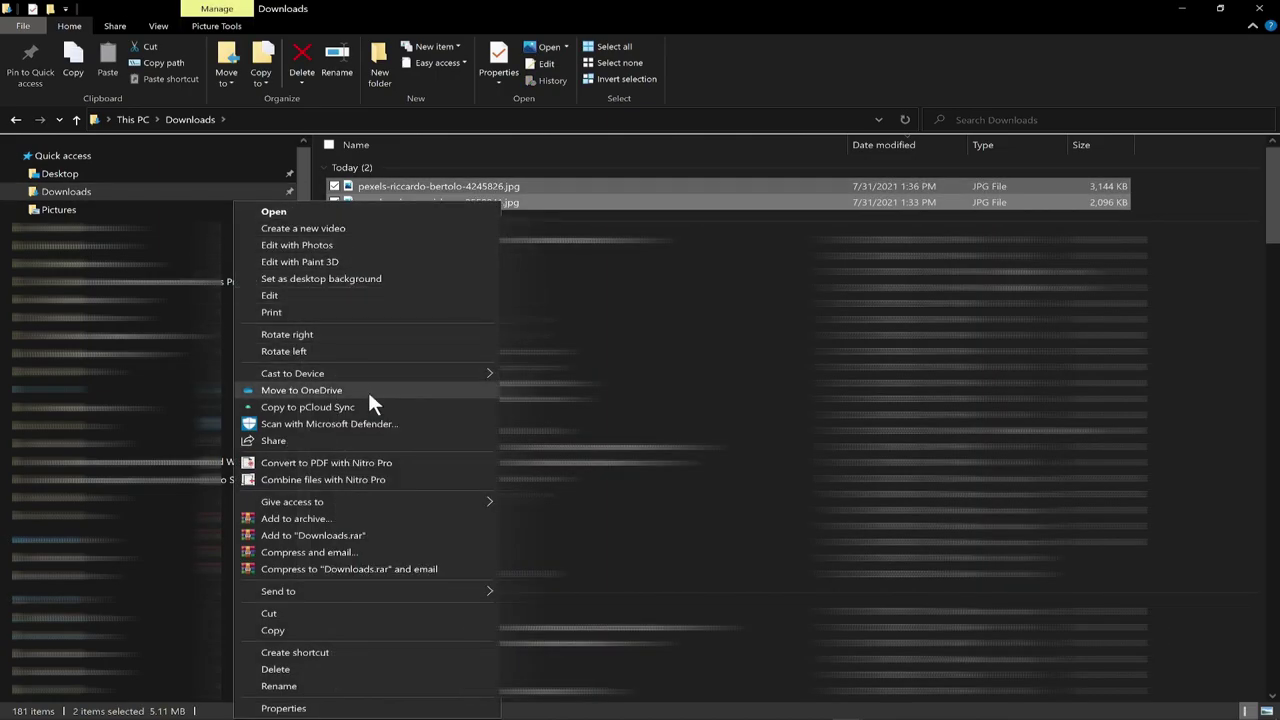
pyautogui.click(325, 630)
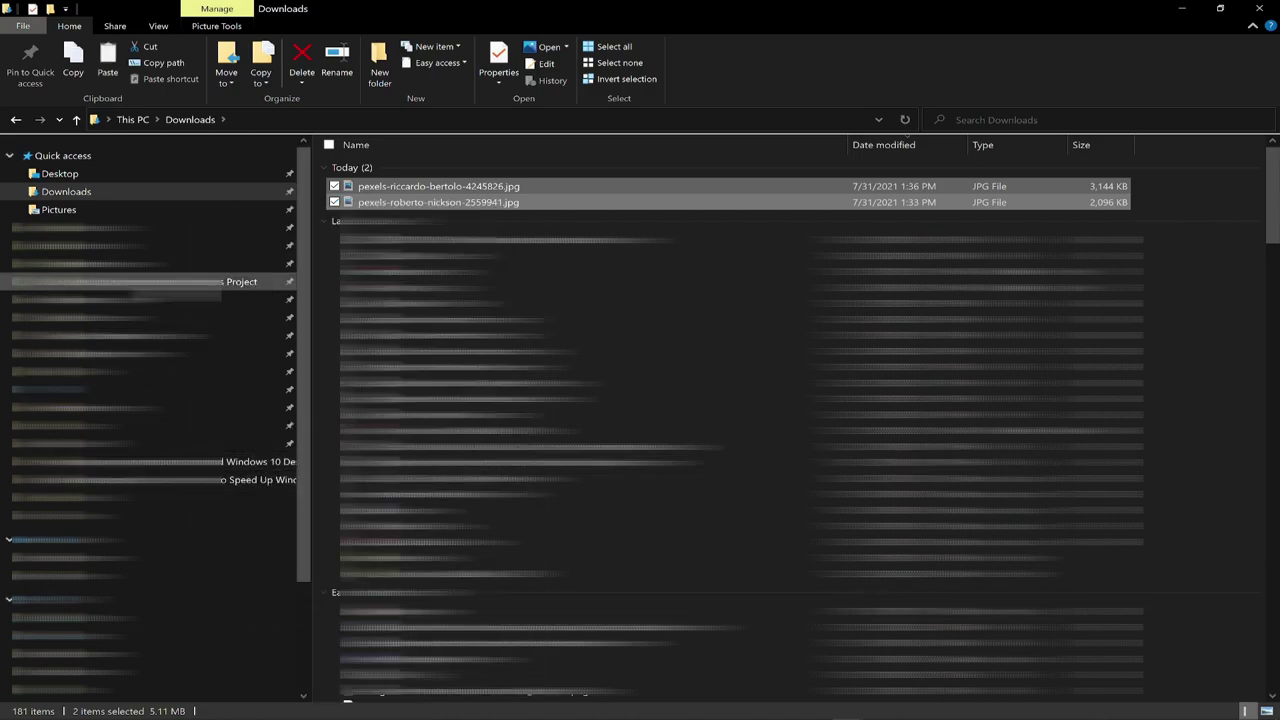
# - Create a new folder named Wallpaper in the Pictures folder and open it
pyautogui.click(129, 210)
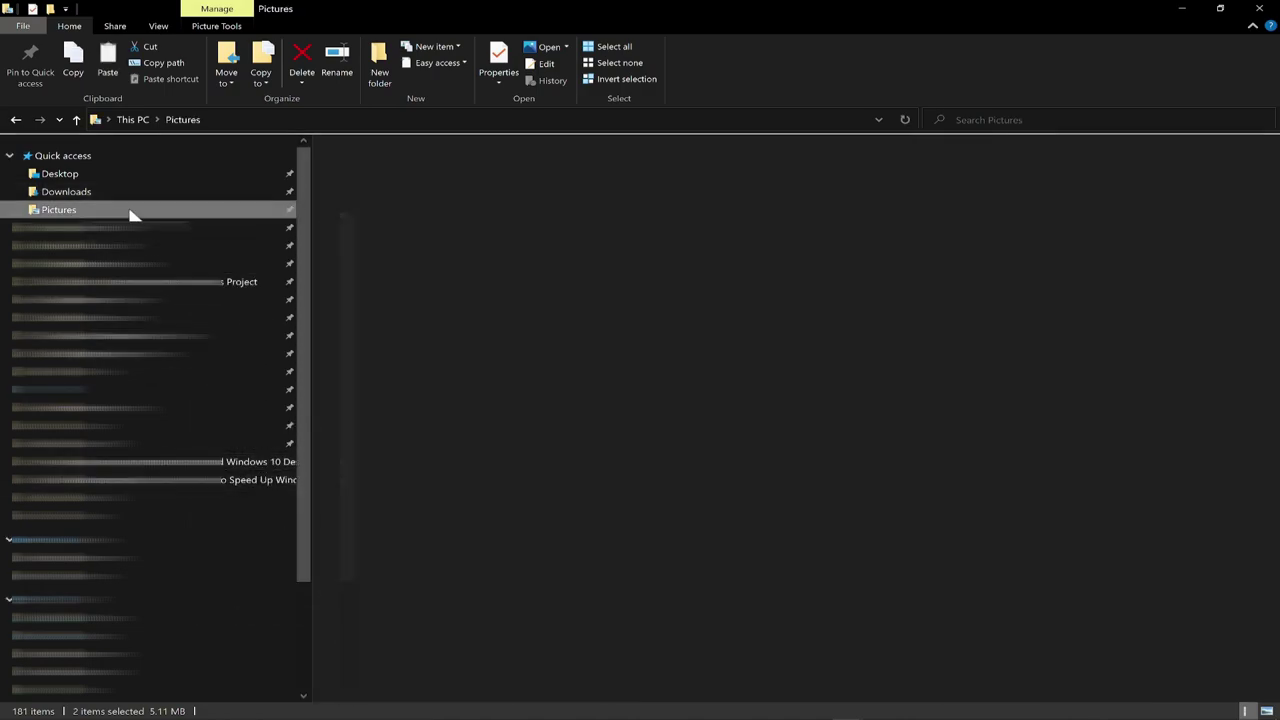
pyautogui.rightClick(404, 545)
pyautogui.moveTo(350, 515)
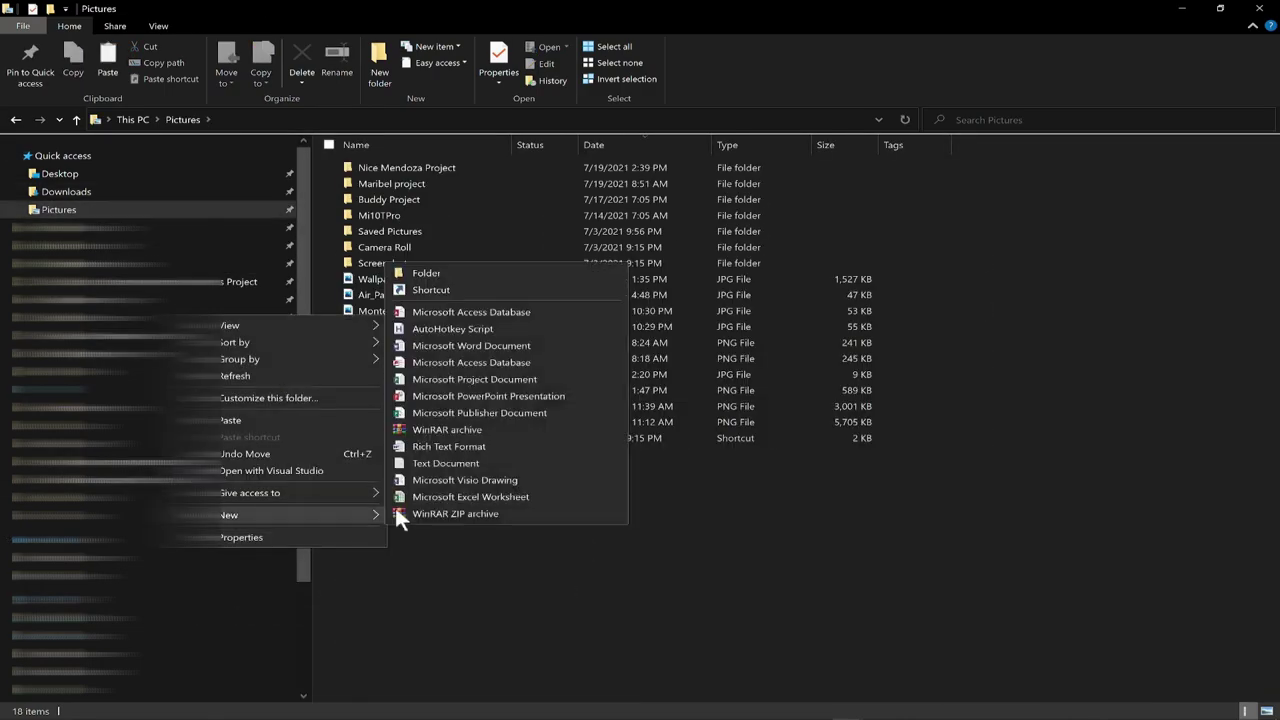
pyautogui.click(479, 273)
pyautogui.write('W')
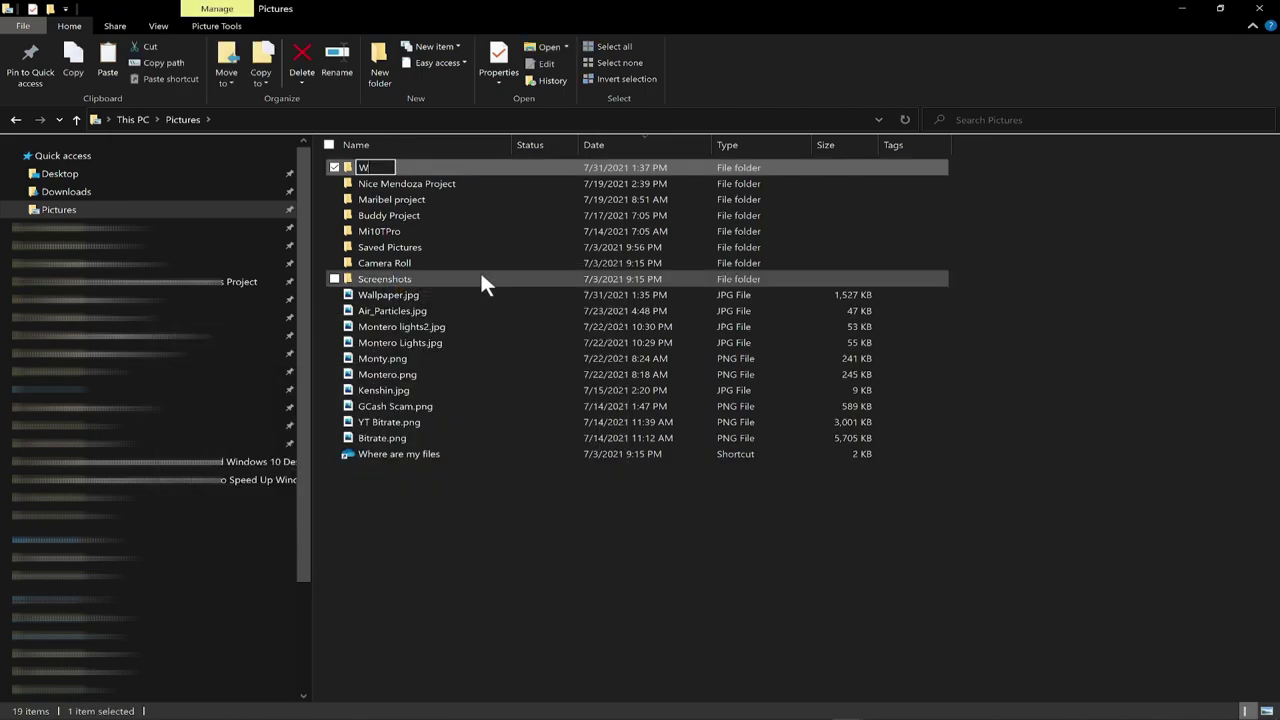
pyautogui.write('allpaper')
pyautogui.press('Return')
pyautogui.press('Return')
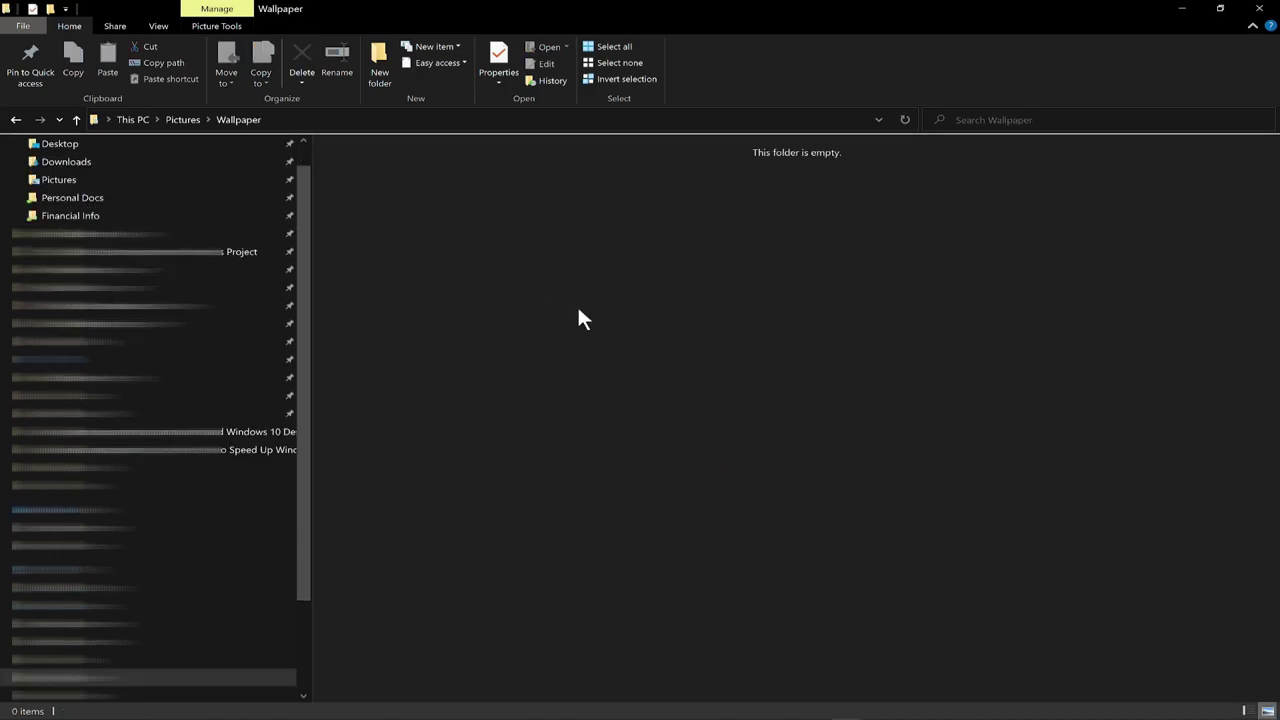
# - Paste the two copied photos into the Wallpaper folder and close File Explorer
pyautogui.hotkey('ctrl', 'v')
pyautogui.click(597, 354)
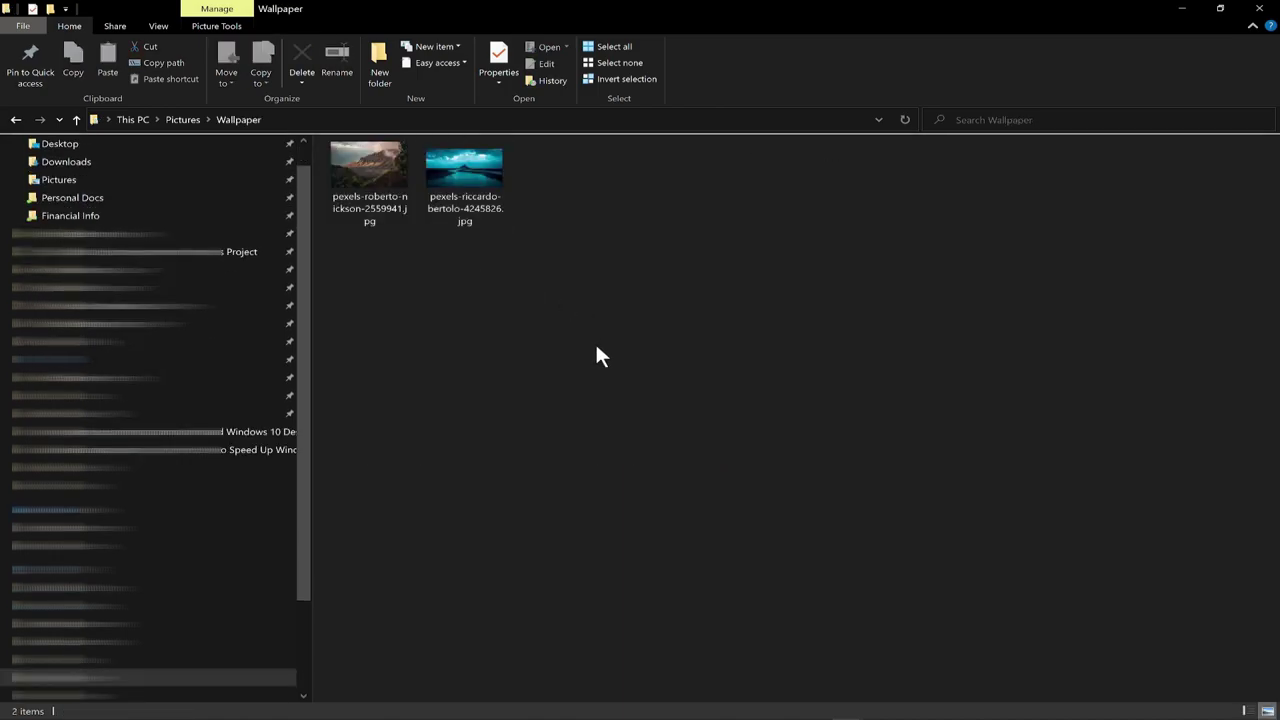
pyautogui.click(1259, 9)
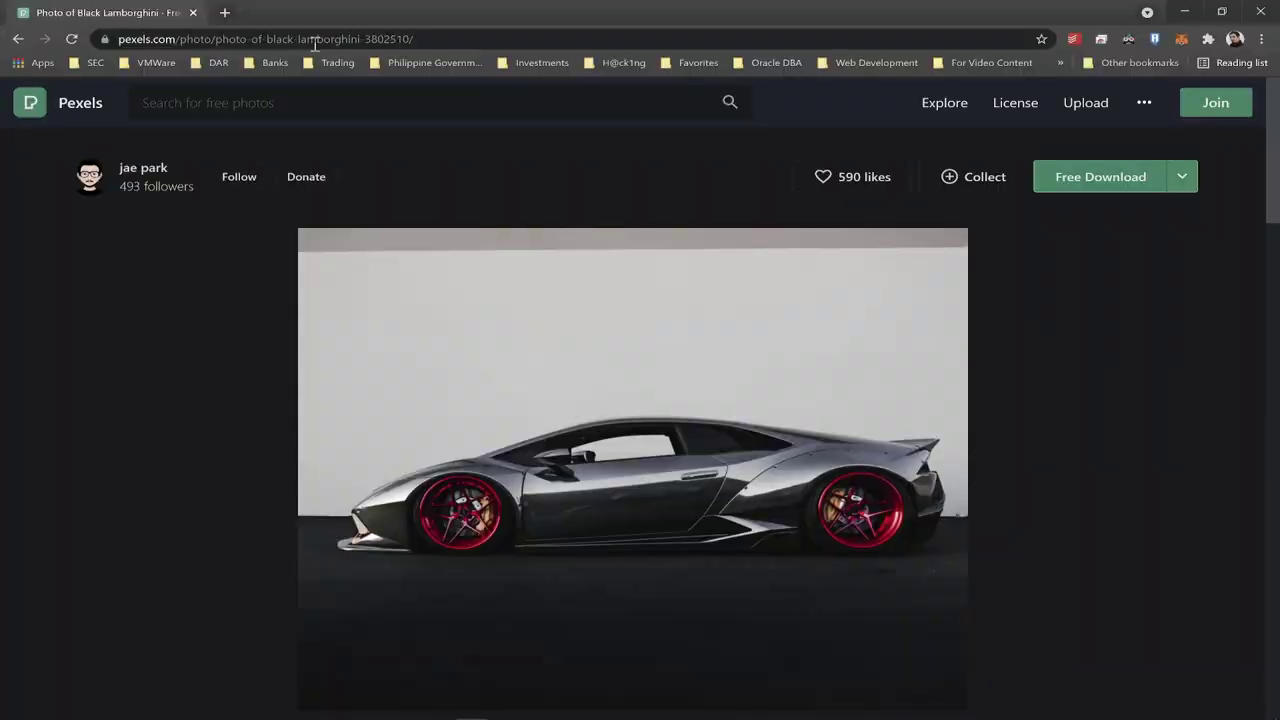
# - Download the black Lamborghini photo from Pexels in its Original size (2953 x 2362) and close the browser
pyautogui.click(1182, 180)
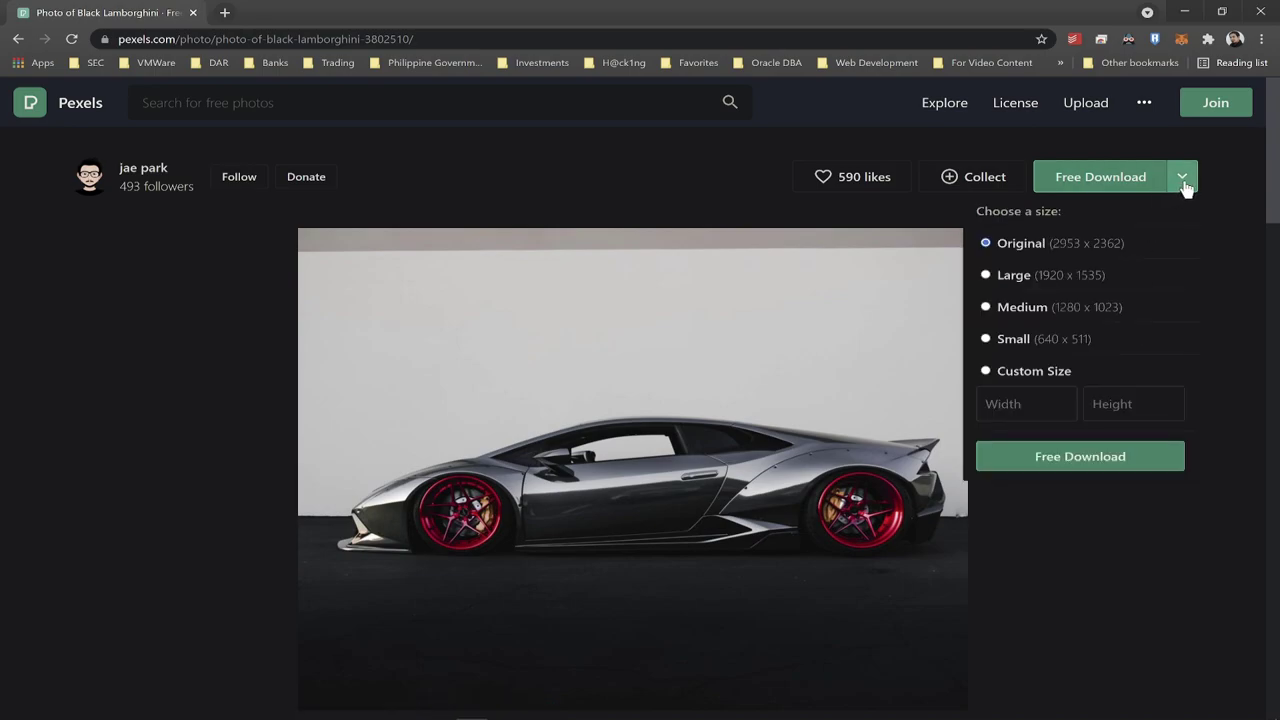
pyautogui.click(1099, 455)
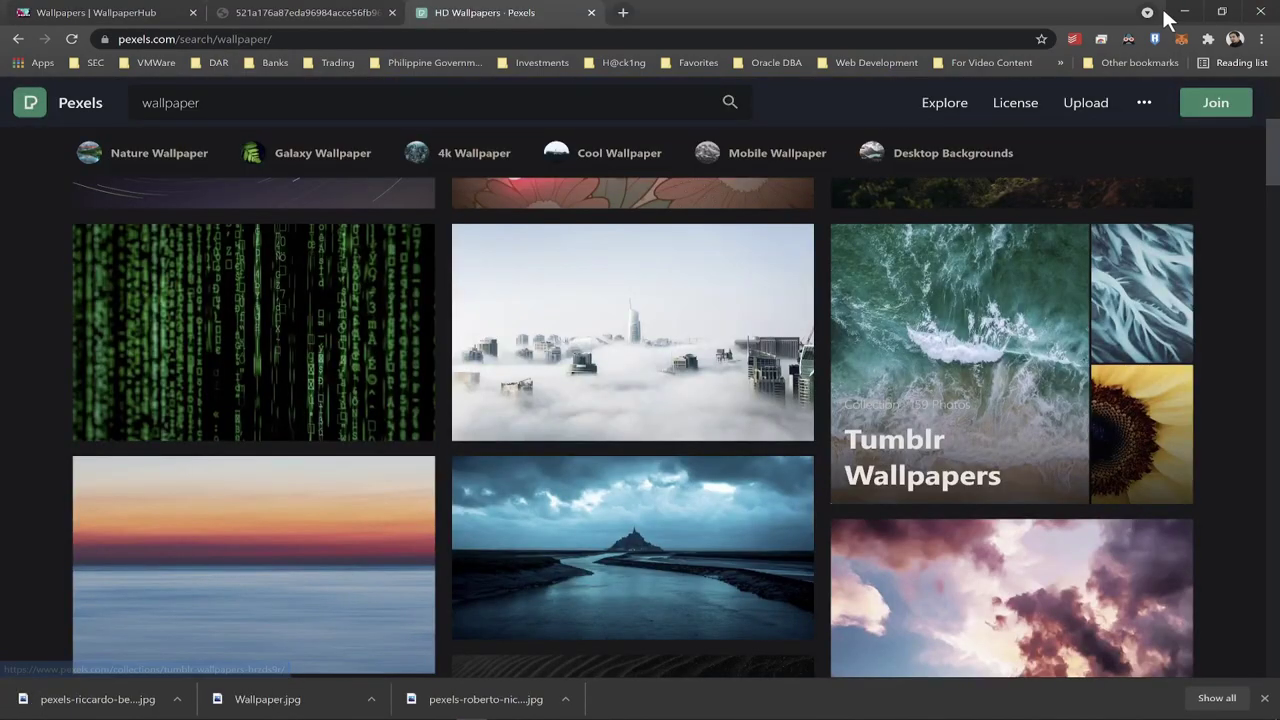
pyautogui.click(1260, 12)
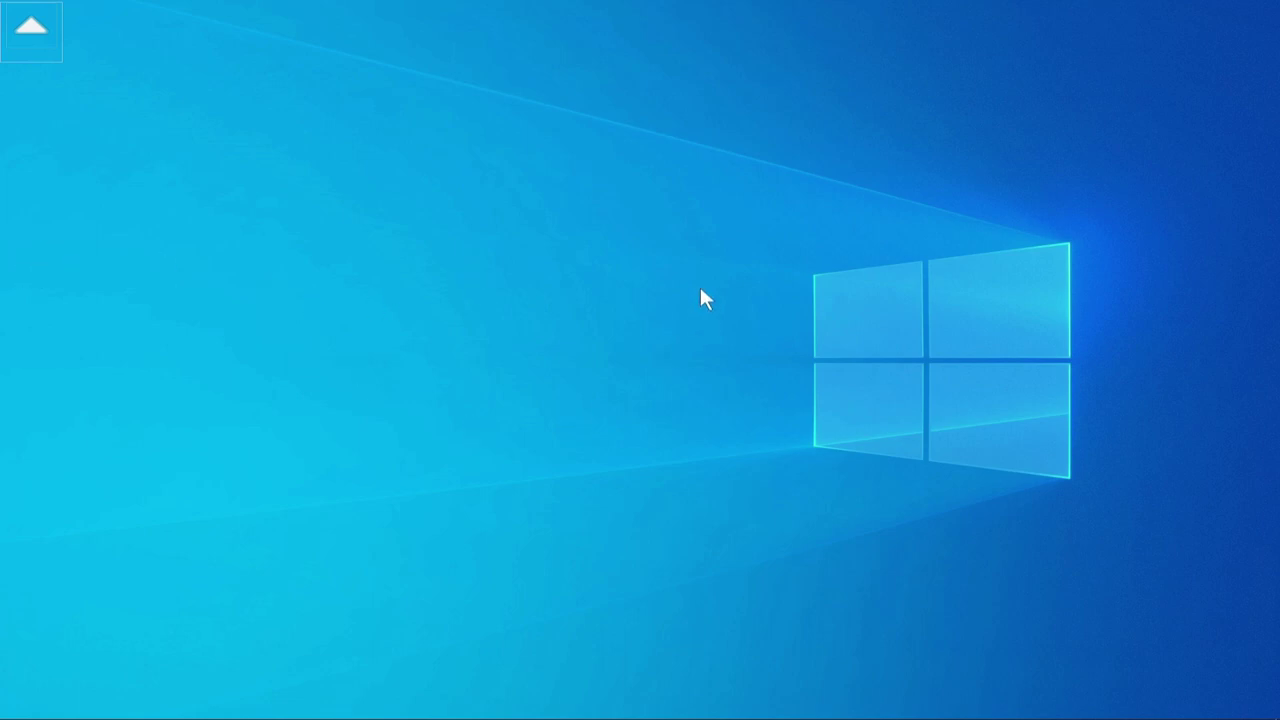
# - Set the brown mountains photo from the Wallpaper folder in Pictures as the desktop background in the personalization settings
pyautogui.rightClick(755, 365)
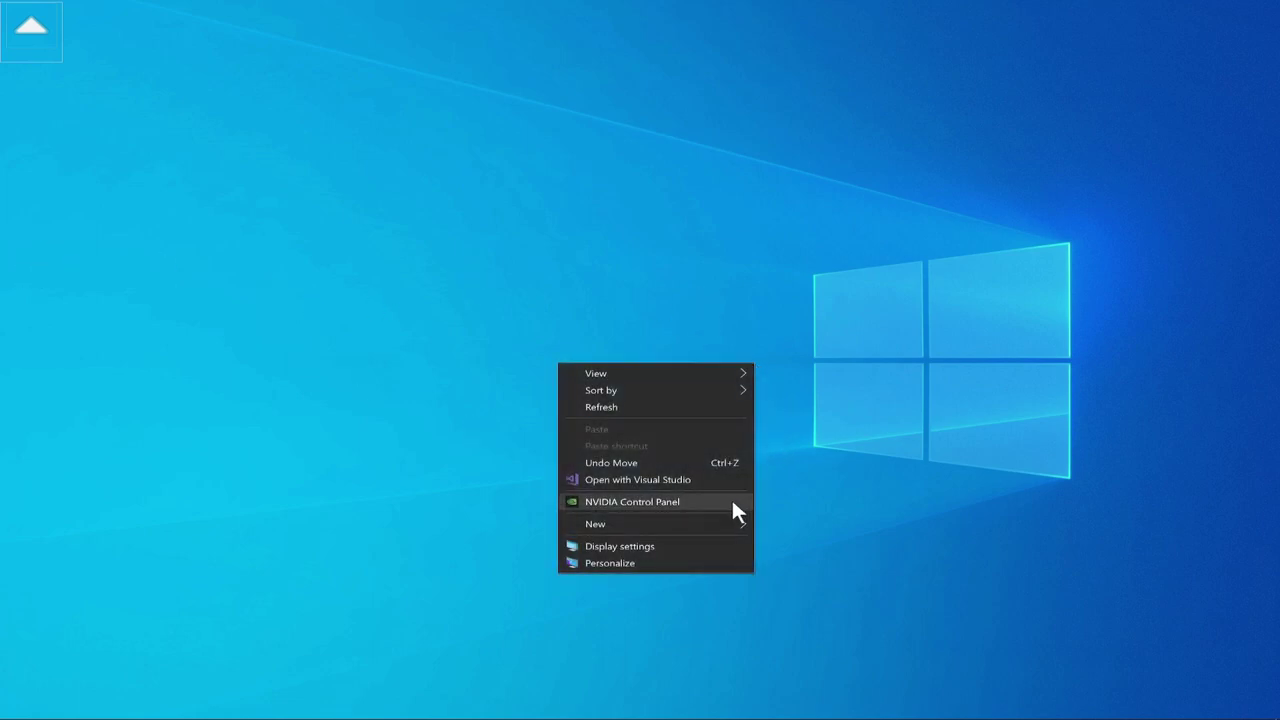
pyautogui.click(705, 563)
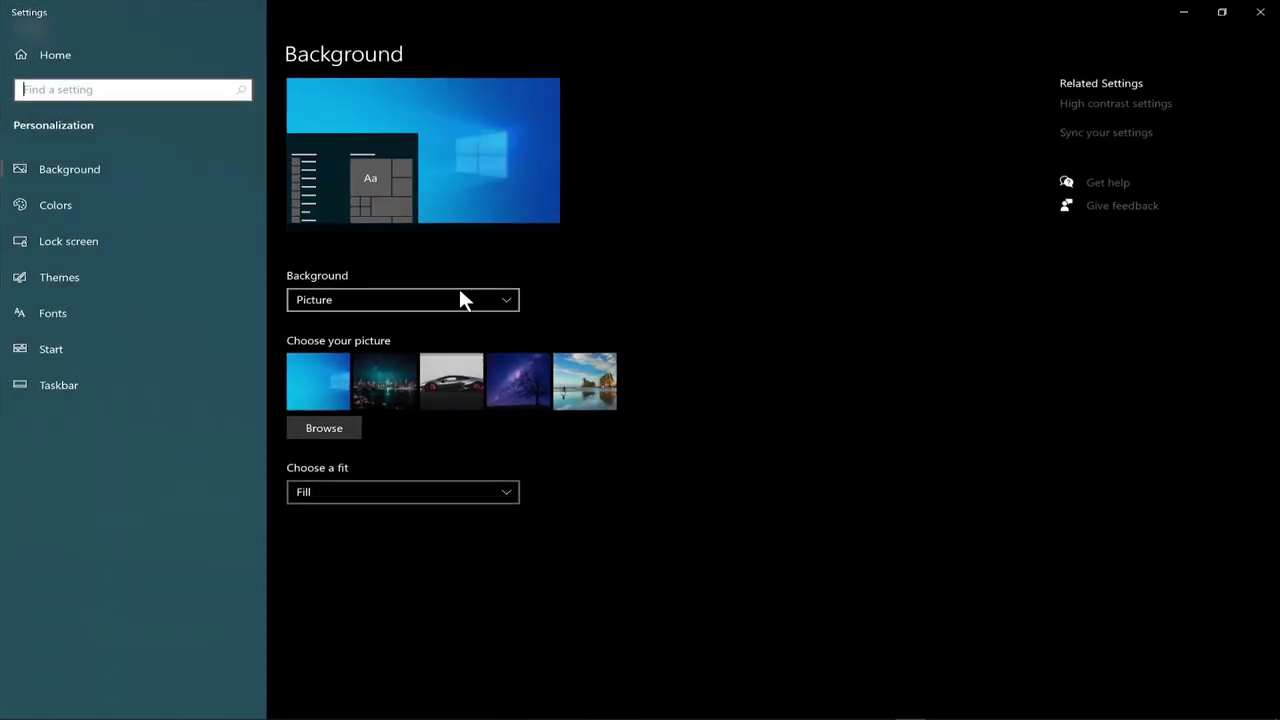
pyautogui.click(104, 170)
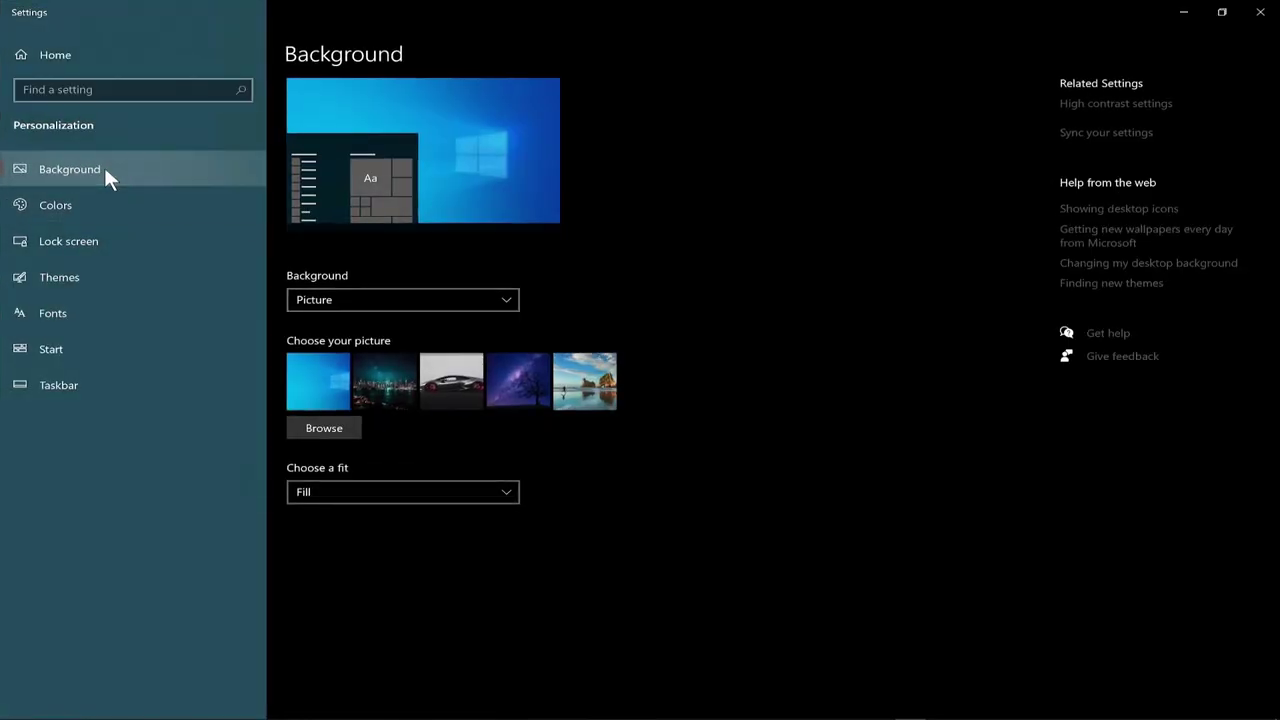
pyautogui.click(342, 428)
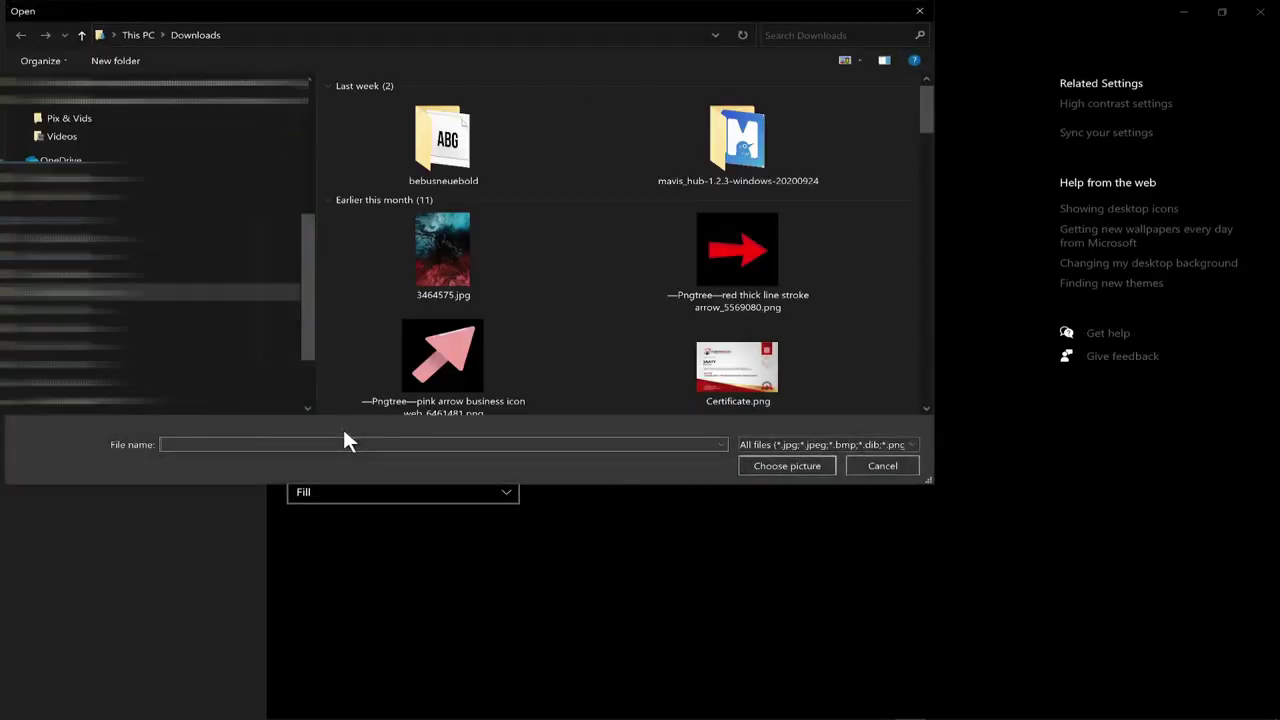
pyautogui.moveTo(311, 257); pyautogui.dragTo(312, 112)
pyautogui.click(125, 149)
pyautogui.doubleClick(489, 248)
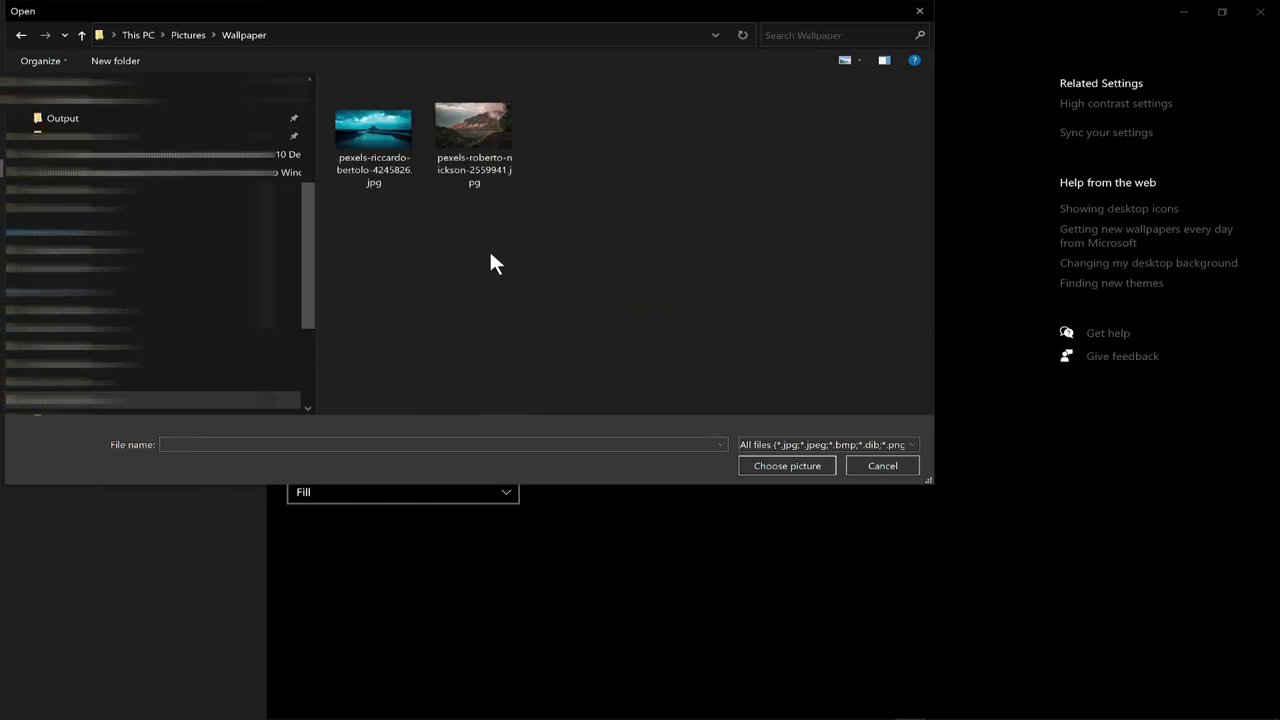
pyautogui.click(488, 155)
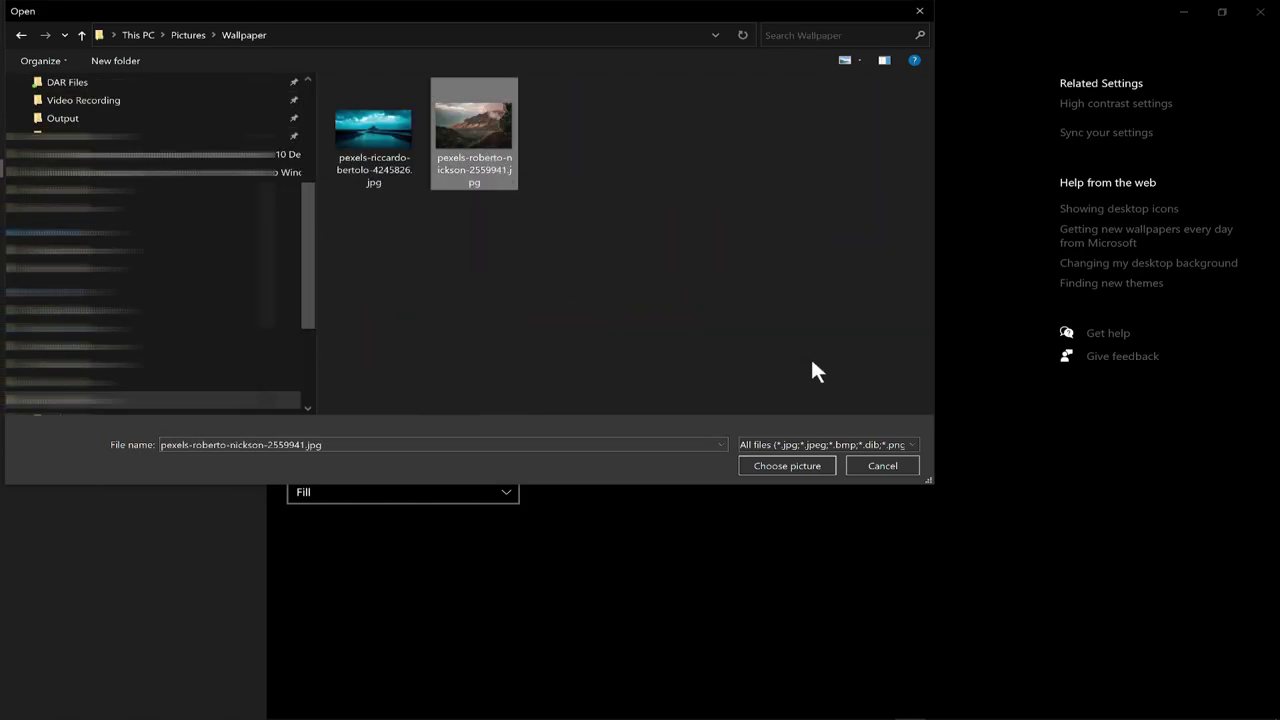
pyautogui.click(790, 466)
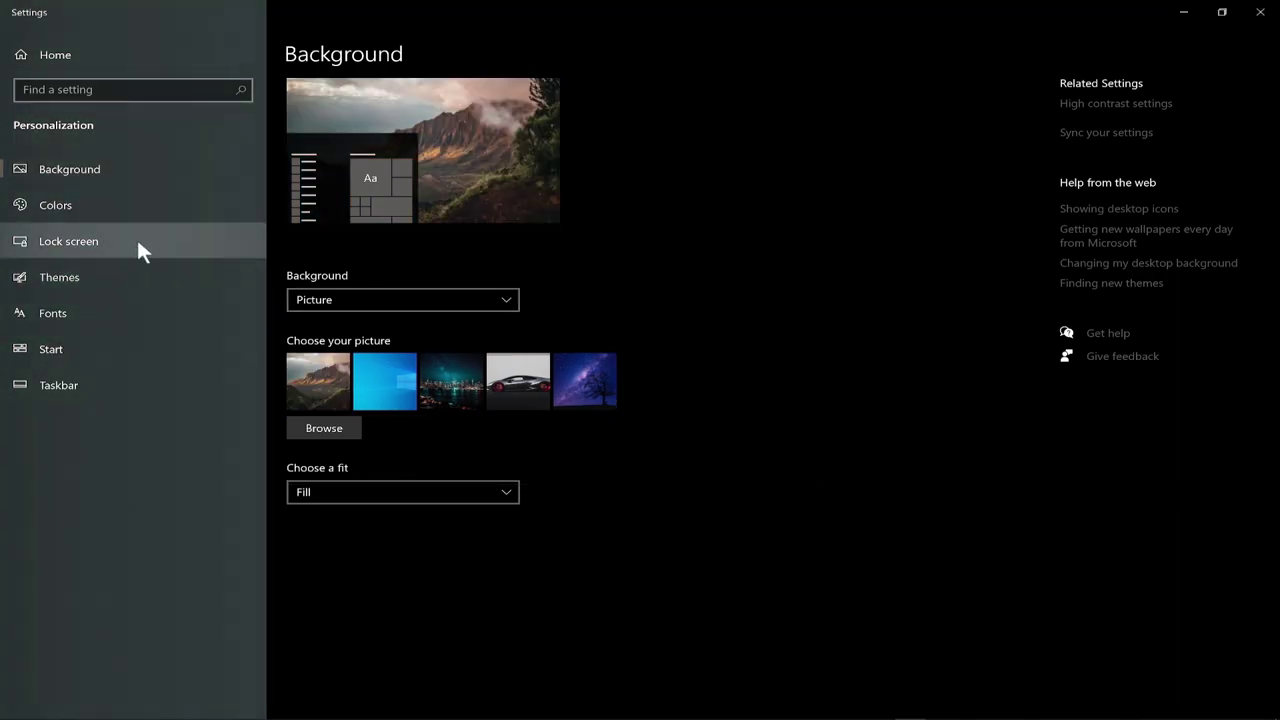
# - Set the teal lake photo from the Wallpaper folder in Pictures as the lock screen picture and close the settings
pyautogui.click(137, 239)
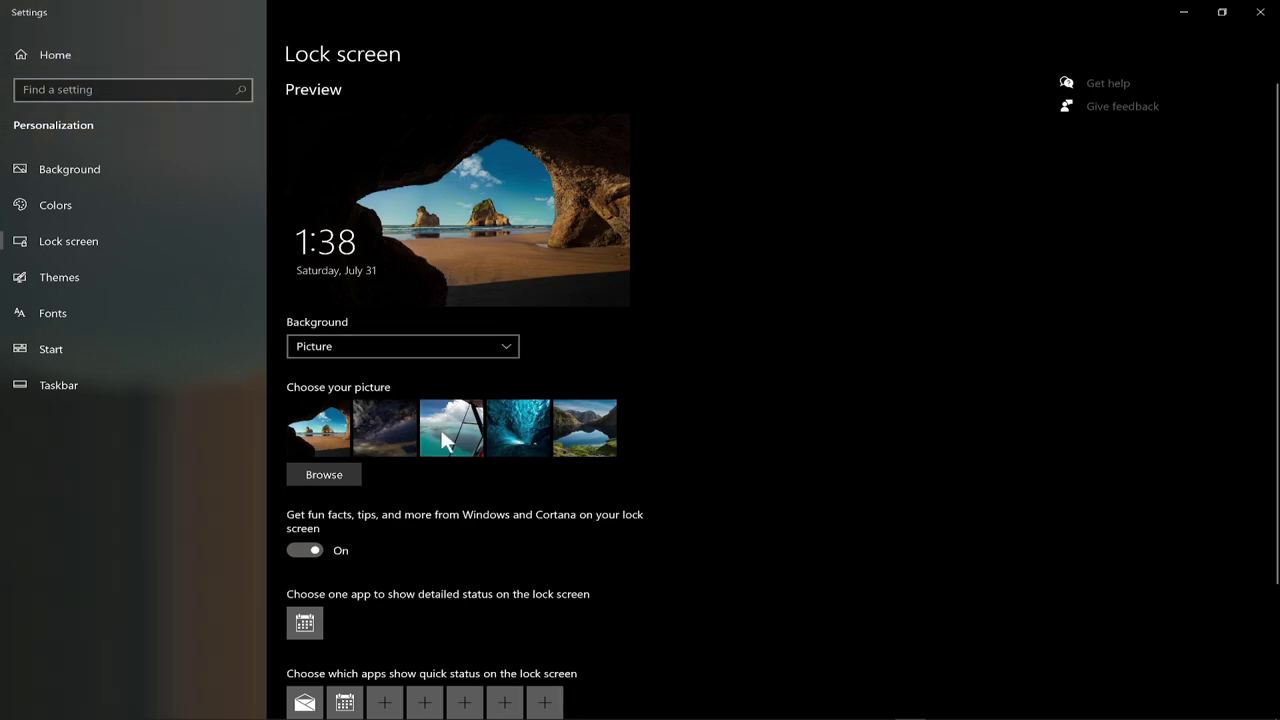
pyautogui.click(343, 476)
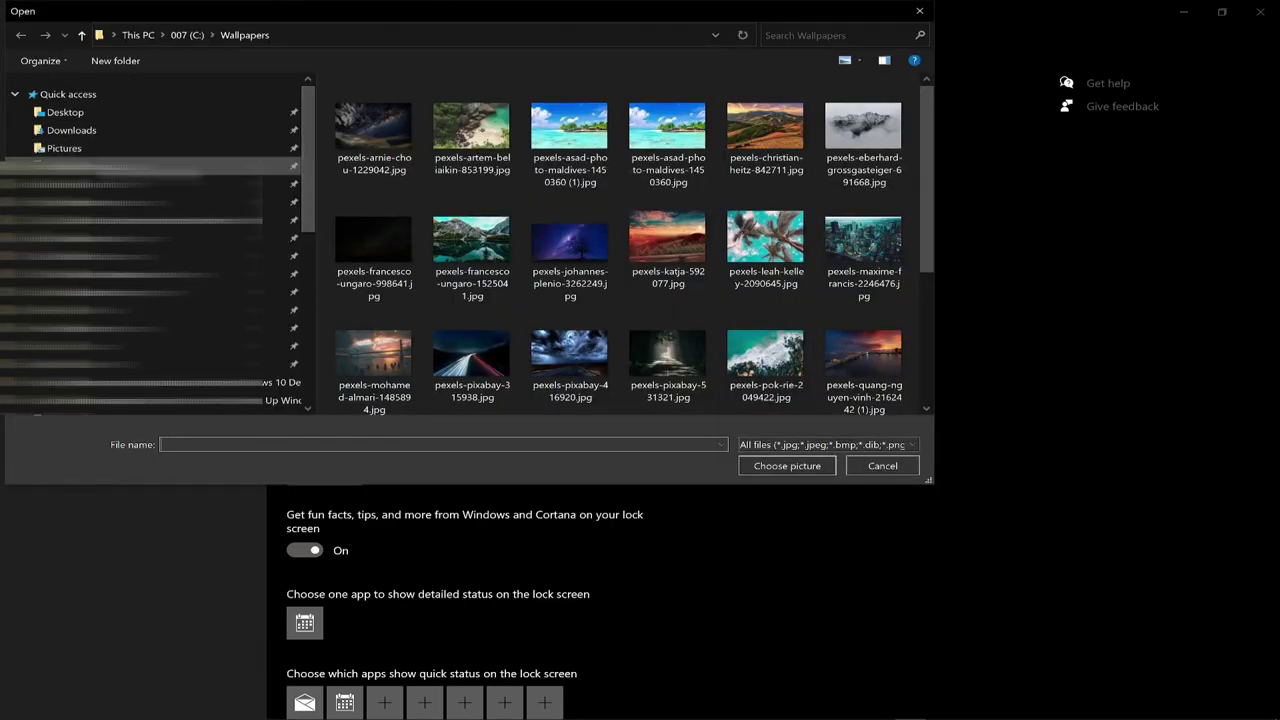
pyautogui.click(64, 148)
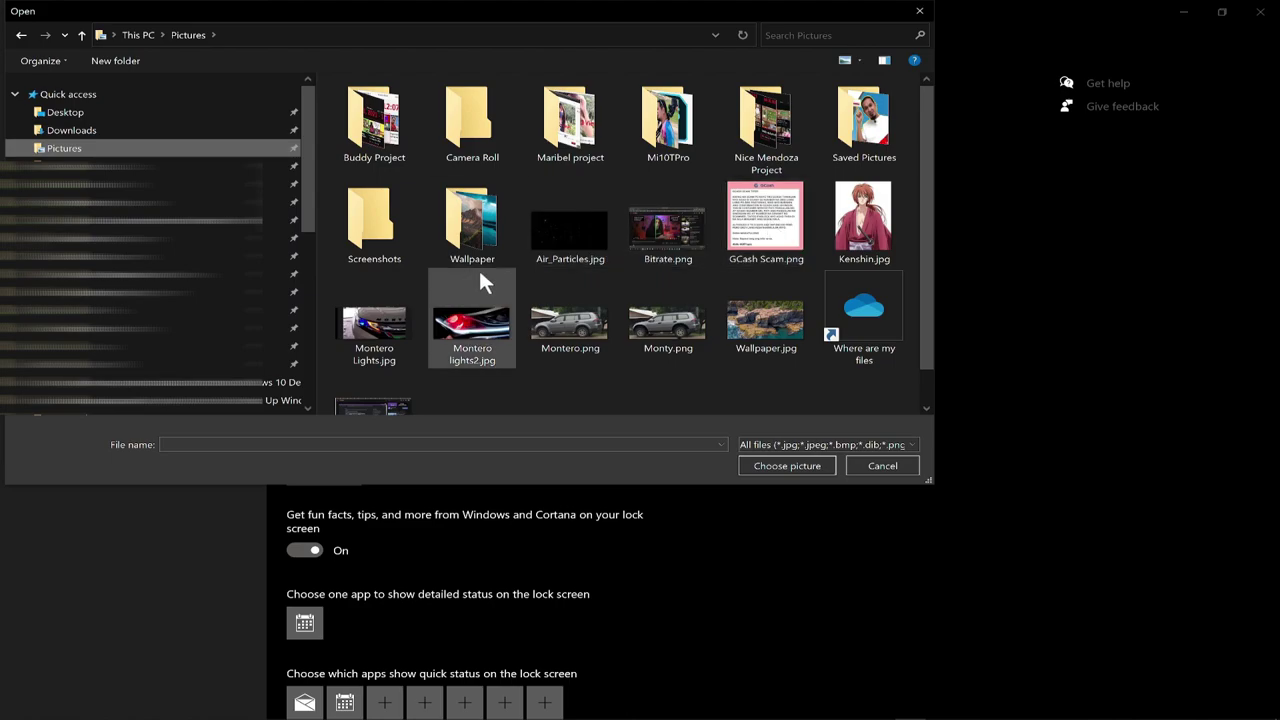
pyautogui.doubleClick(478, 241)
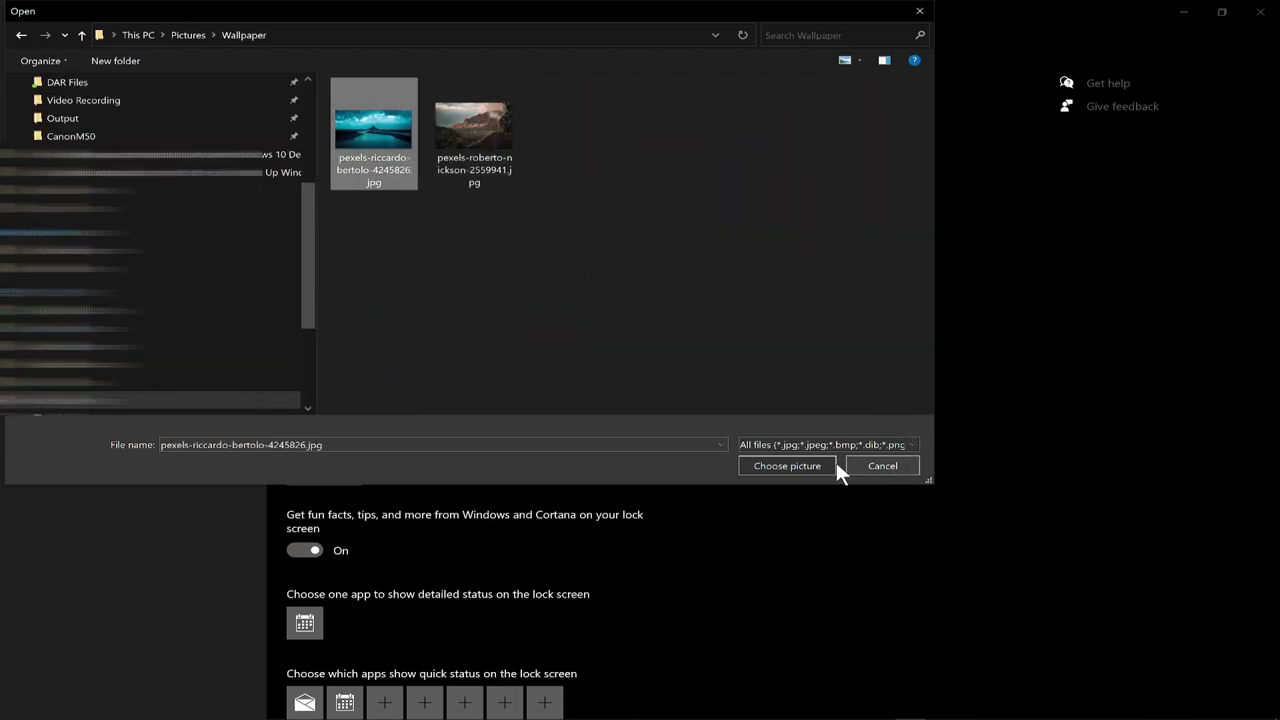
pyautogui.click(808, 463)
pyautogui.scroll(-2, 754, 529)
pyautogui.scroll(2, 754, 529)
pyautogui.click(1262, 12)
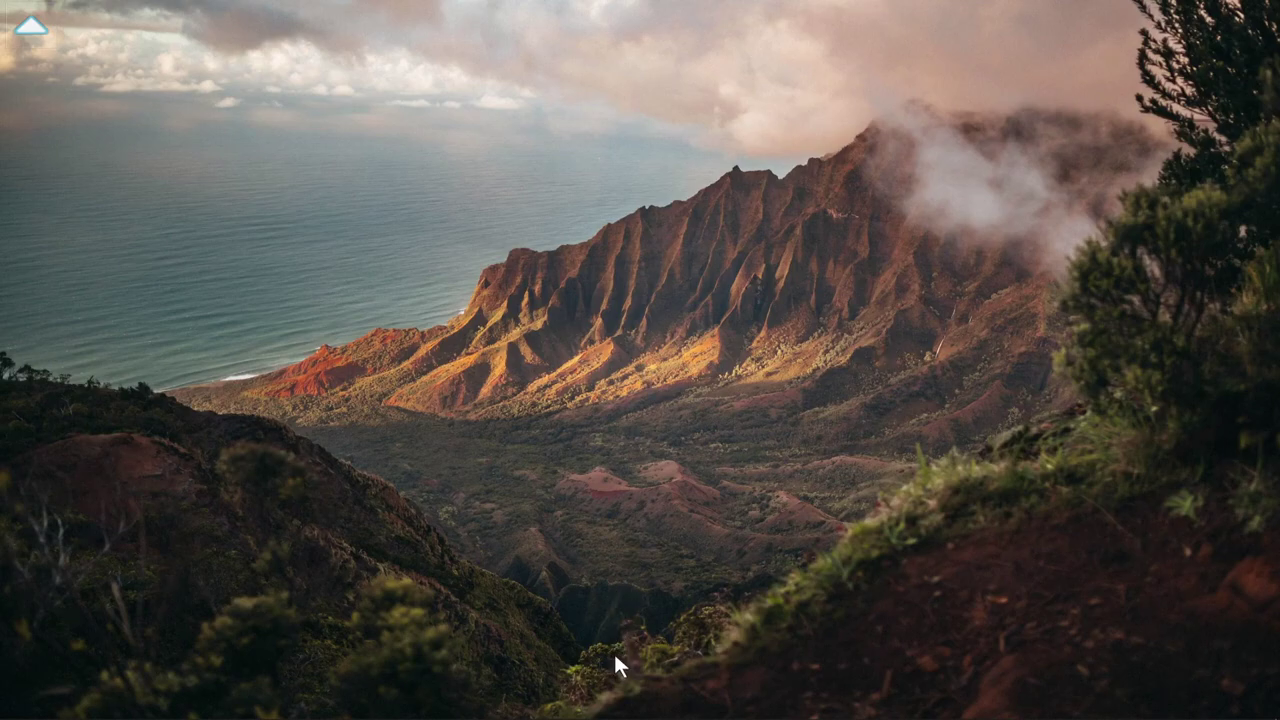
# - Open rainmeter.net in Chrome and download the Rainmeter 4.3.1 Final Release installer
pyautogui.moveTo(628, 708)
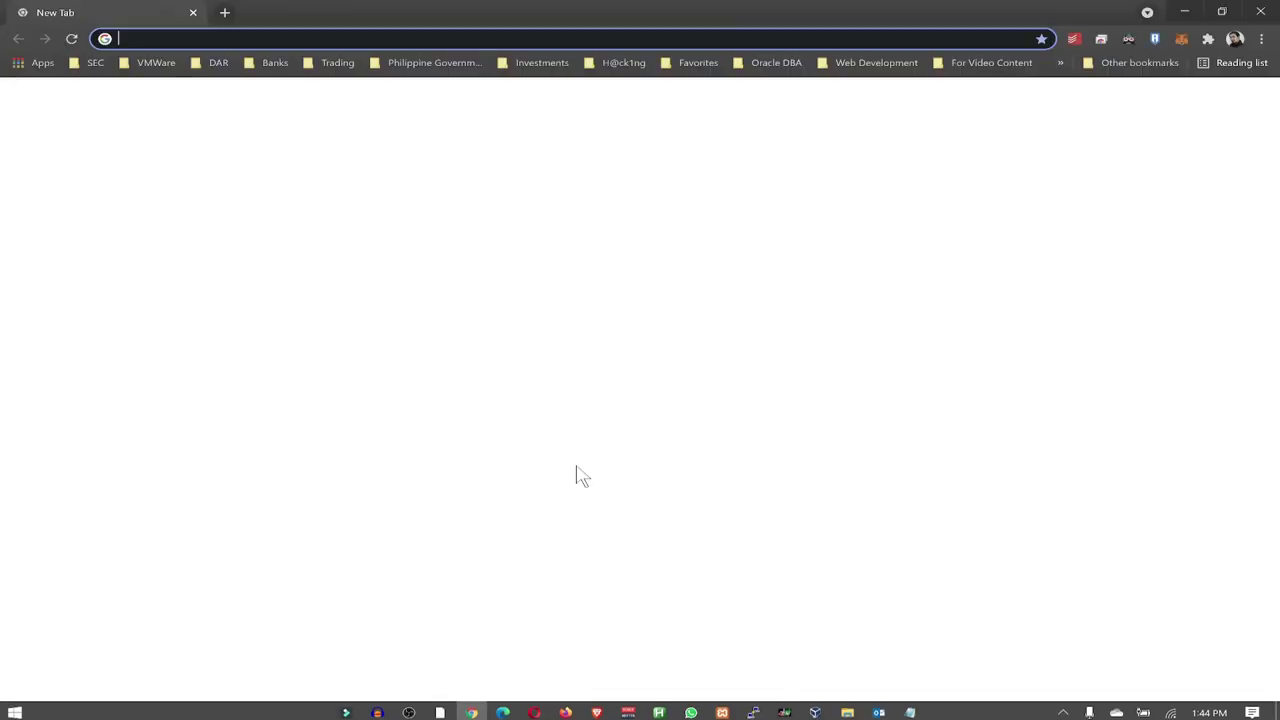
pyautogui.hotkey('ctrl', 'v')
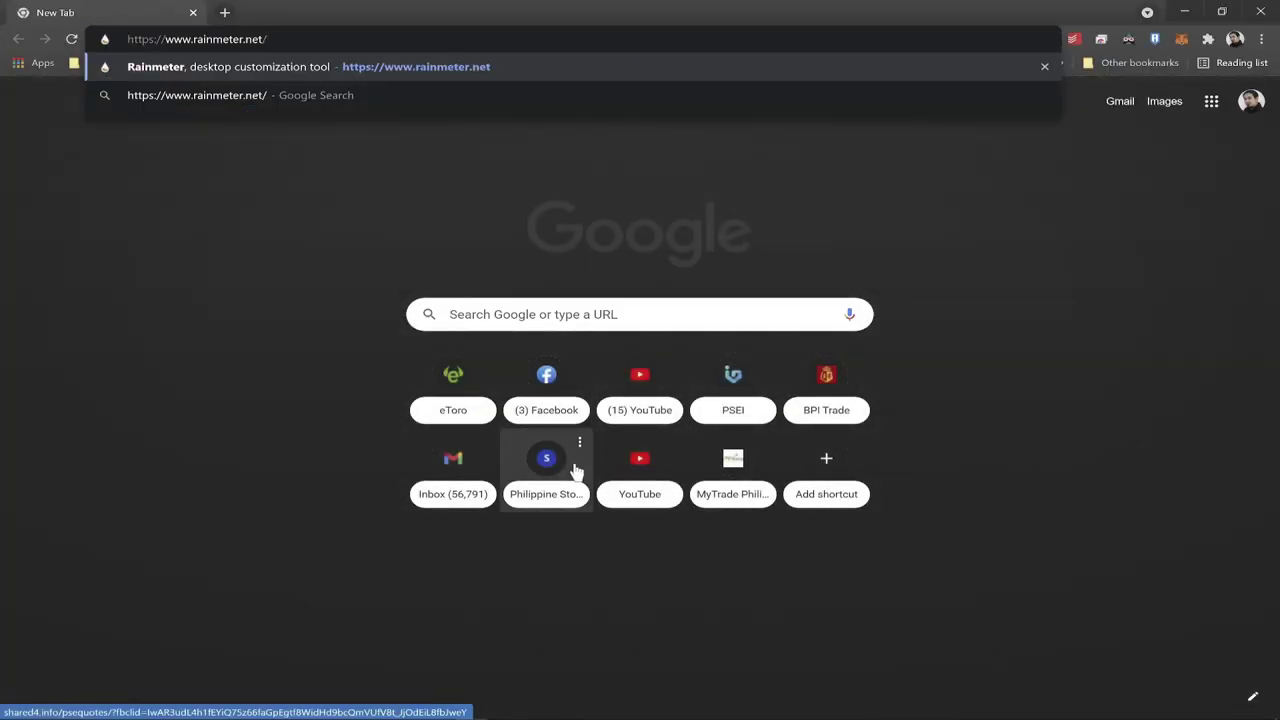
pyautogui.press('Return')
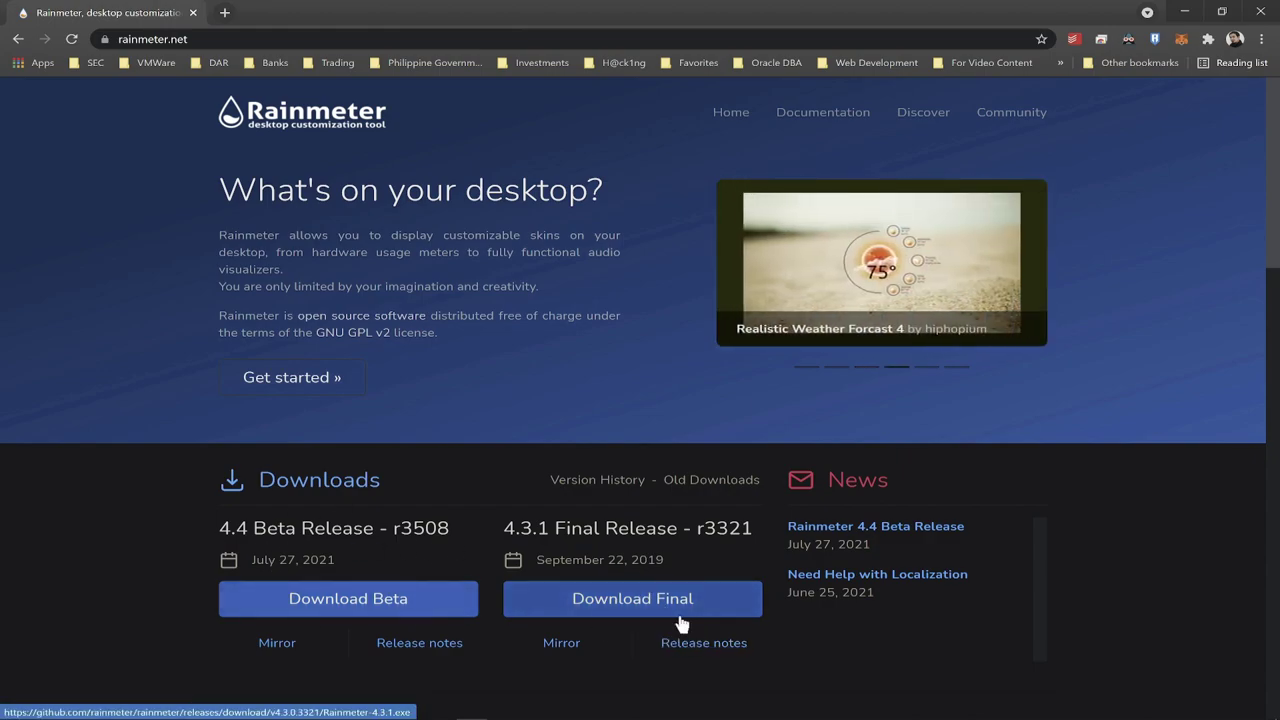
pyautogui.click(652, 605)
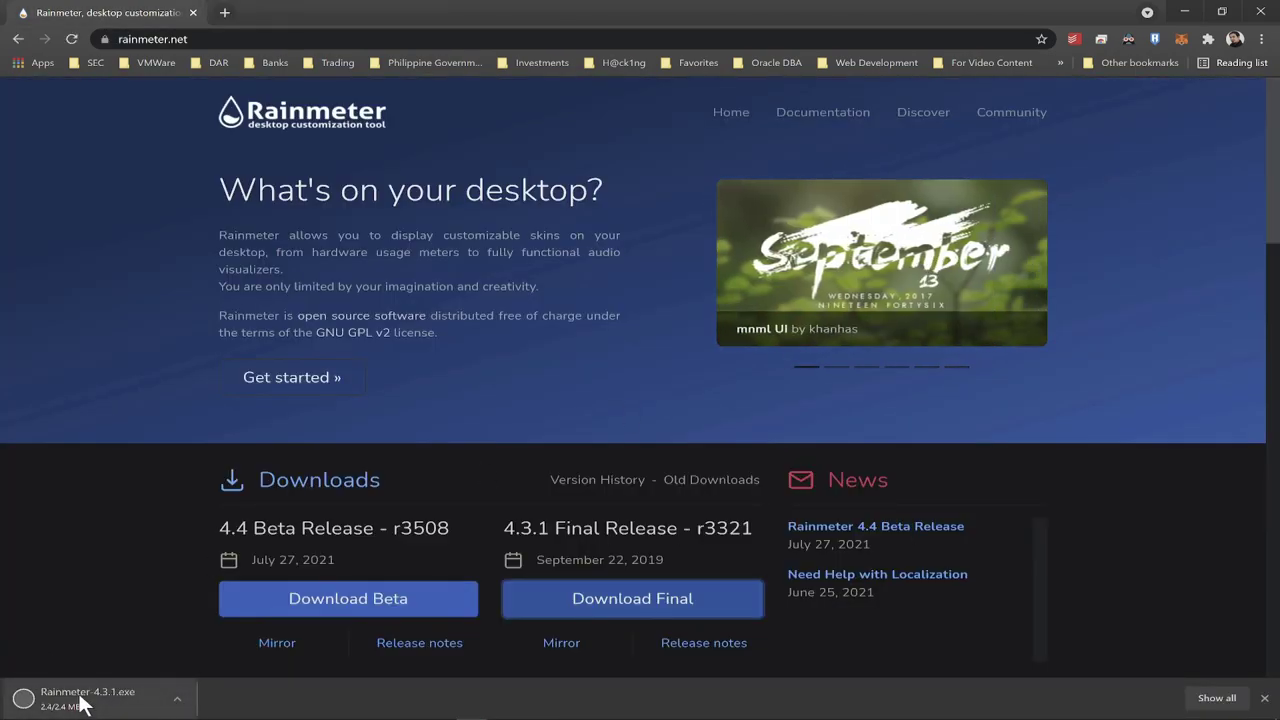
# - Install Rainmeter in English with the 64-bit version and launch-on-startup options, and run it when setup finishes
pyautogui.click(95, 705)
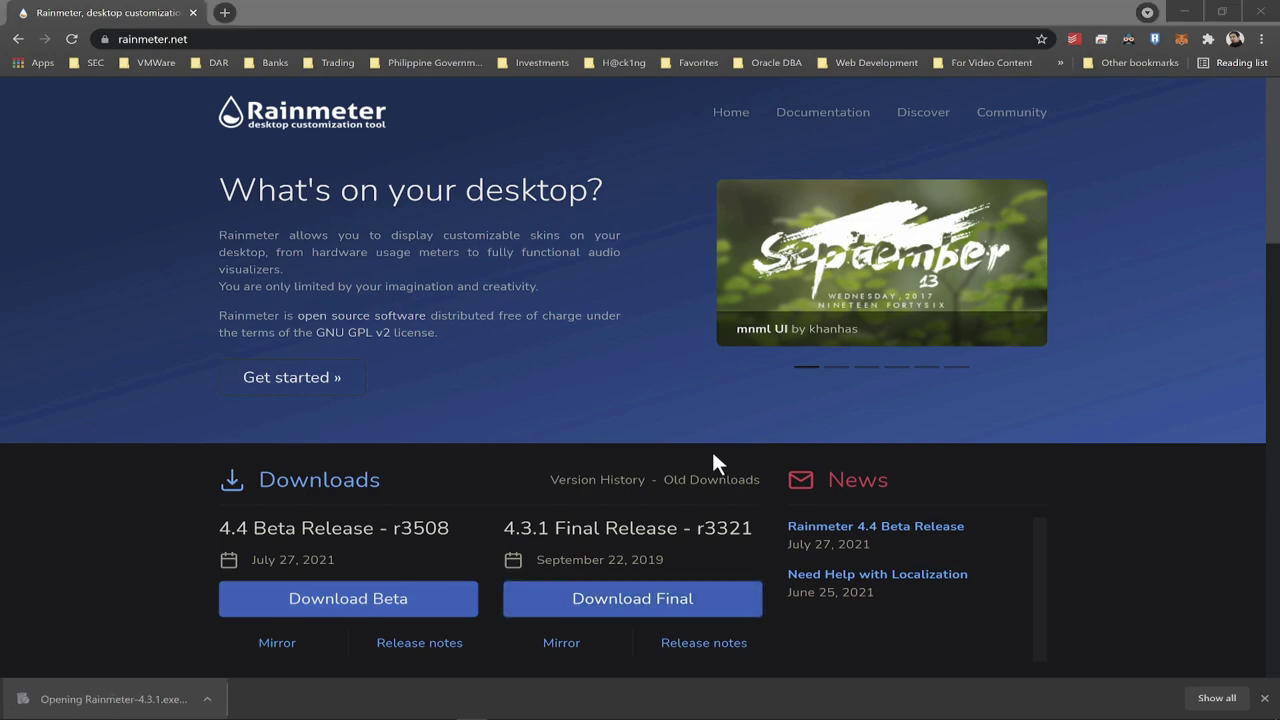
pyautogui.click(660, 401)
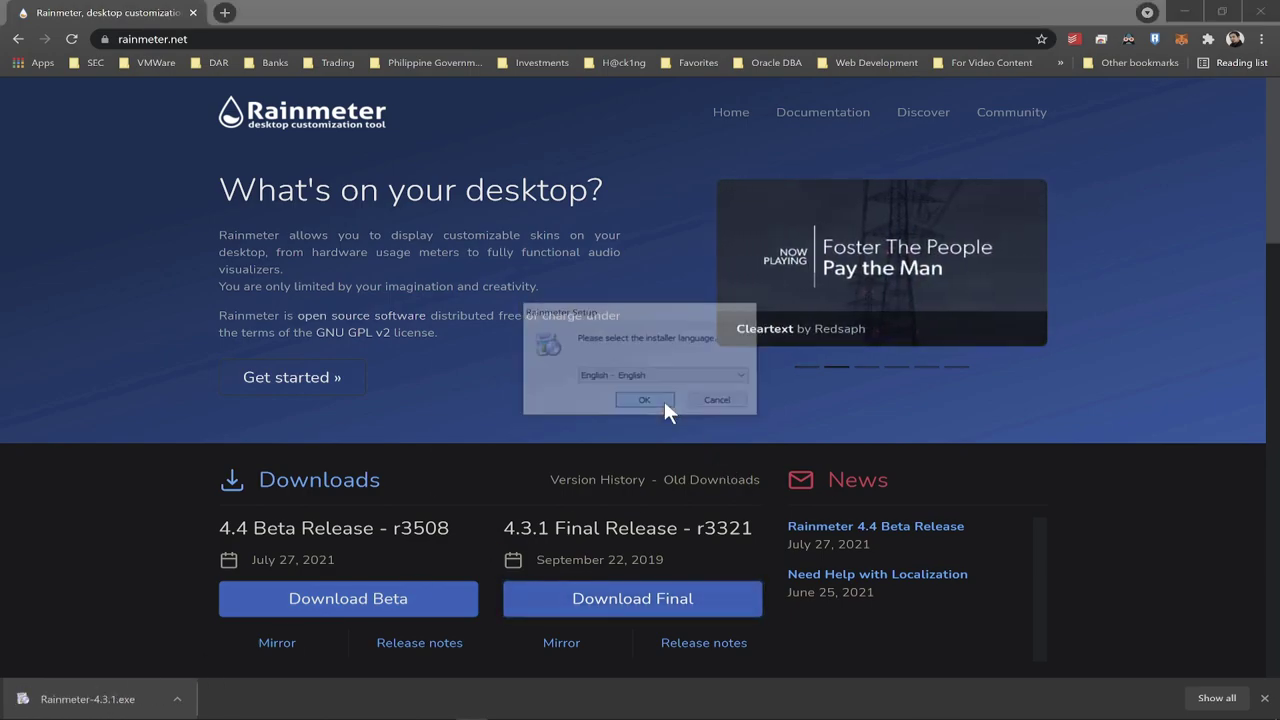
pyautogui.click(738, 489)
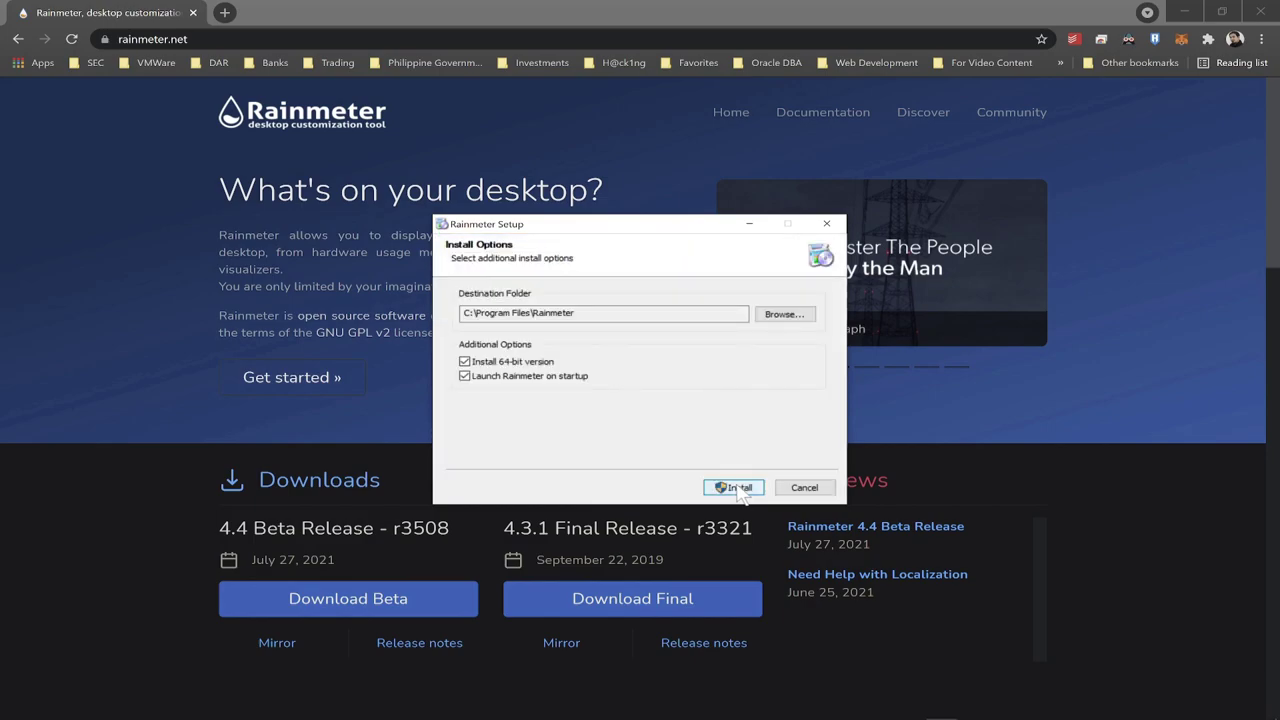
pyautogui.click(741, 492)
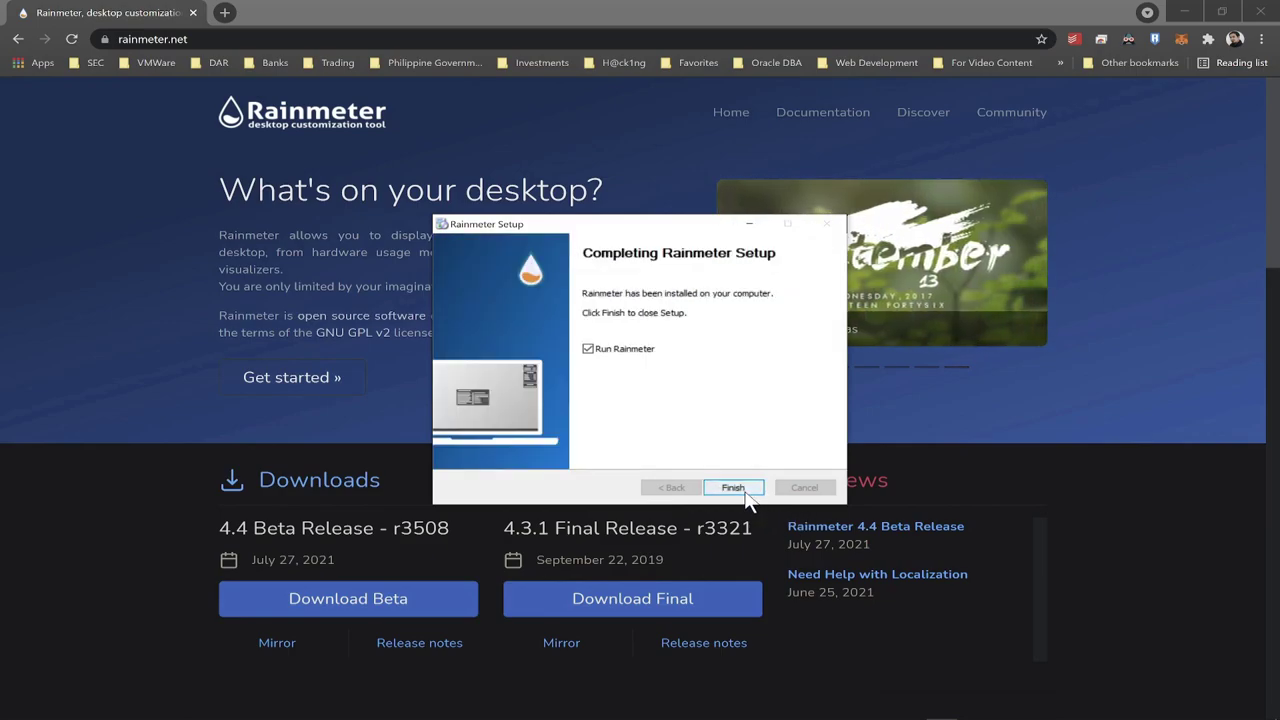
pyautogui.click(746, 496)
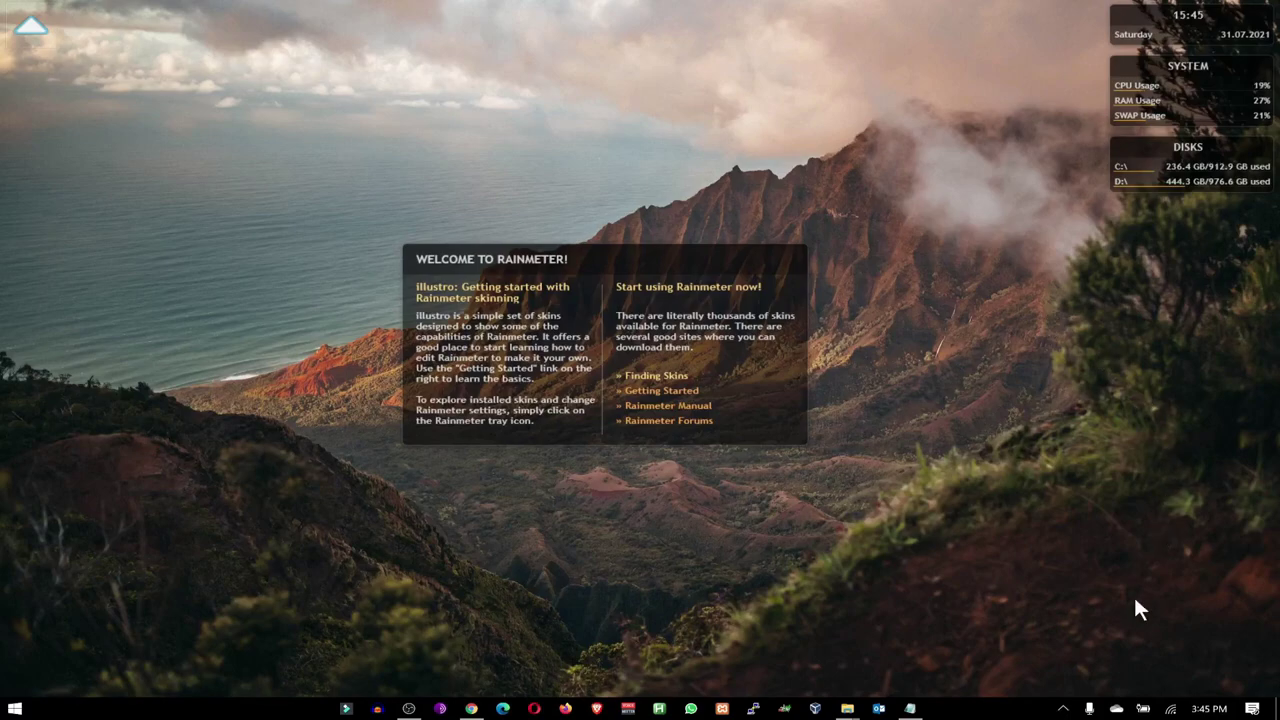
# - Open the Manage Rainmeter window from the hidden notification icons and check which skins are active
pyautogui.click(1063, 708)
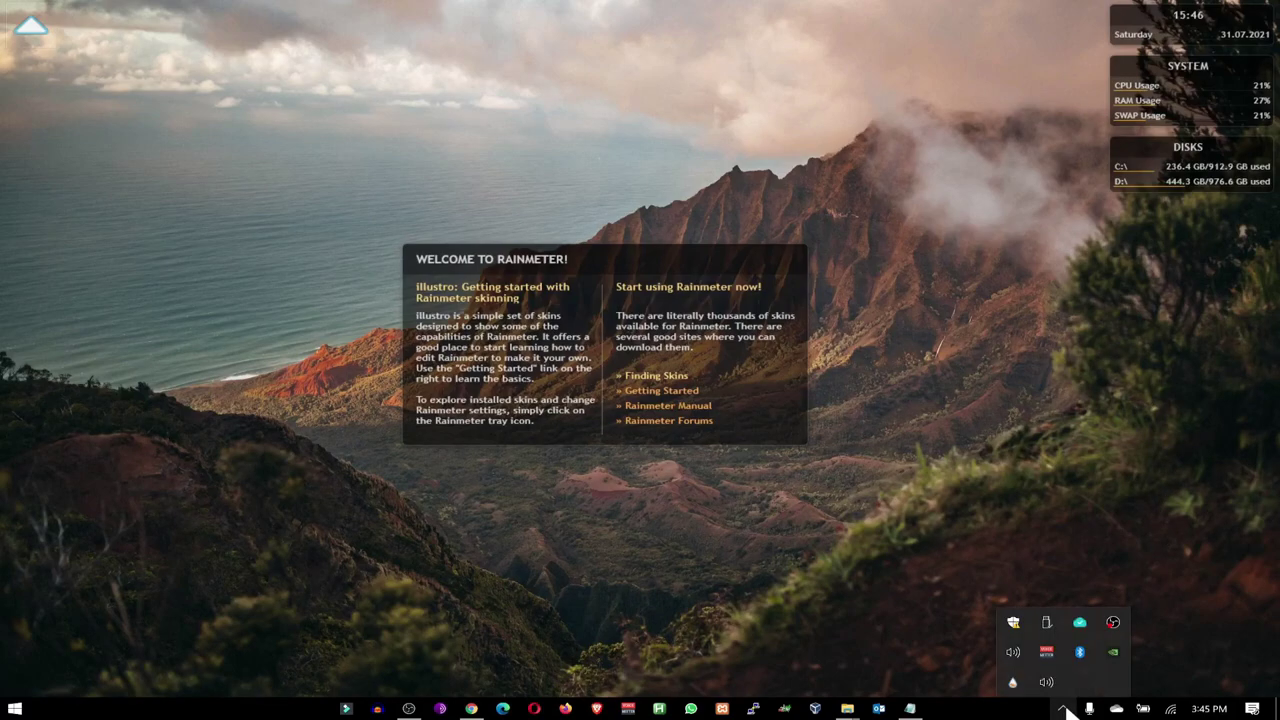
pyautogui.click(1013, 684)
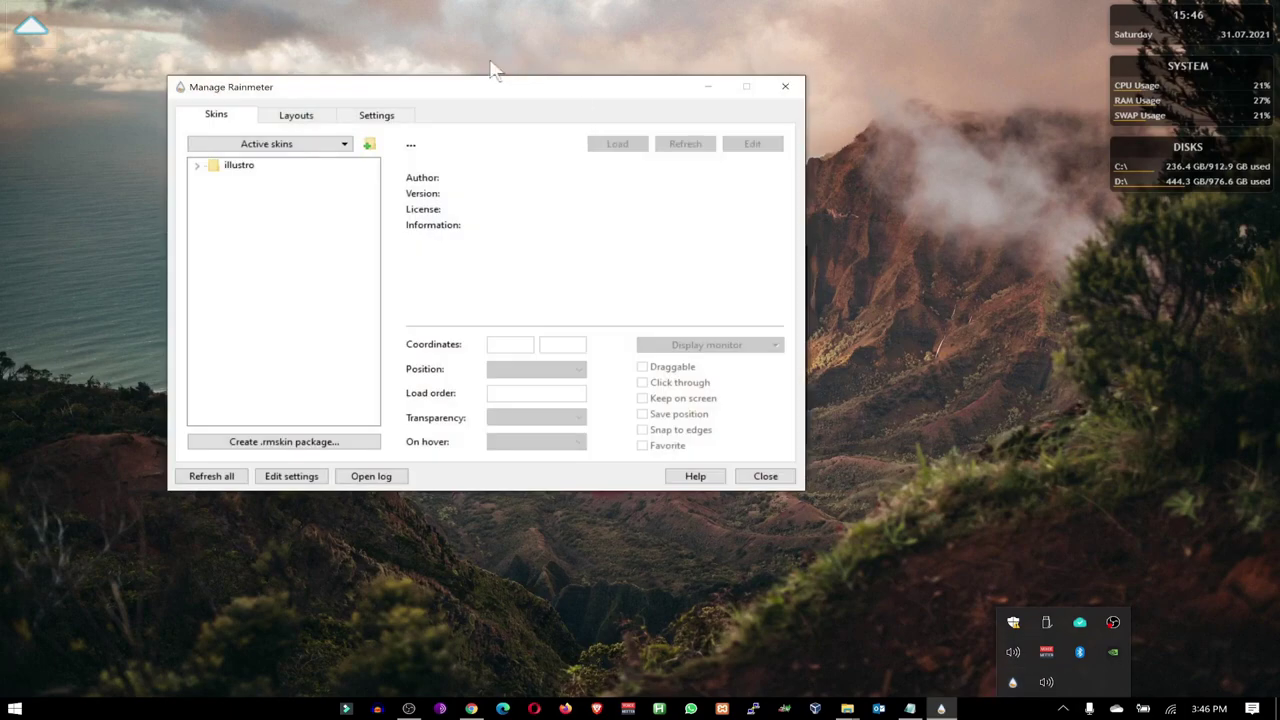
pyautogui.moveTo(486, 96); pyautogui.dragTo(607, 123)
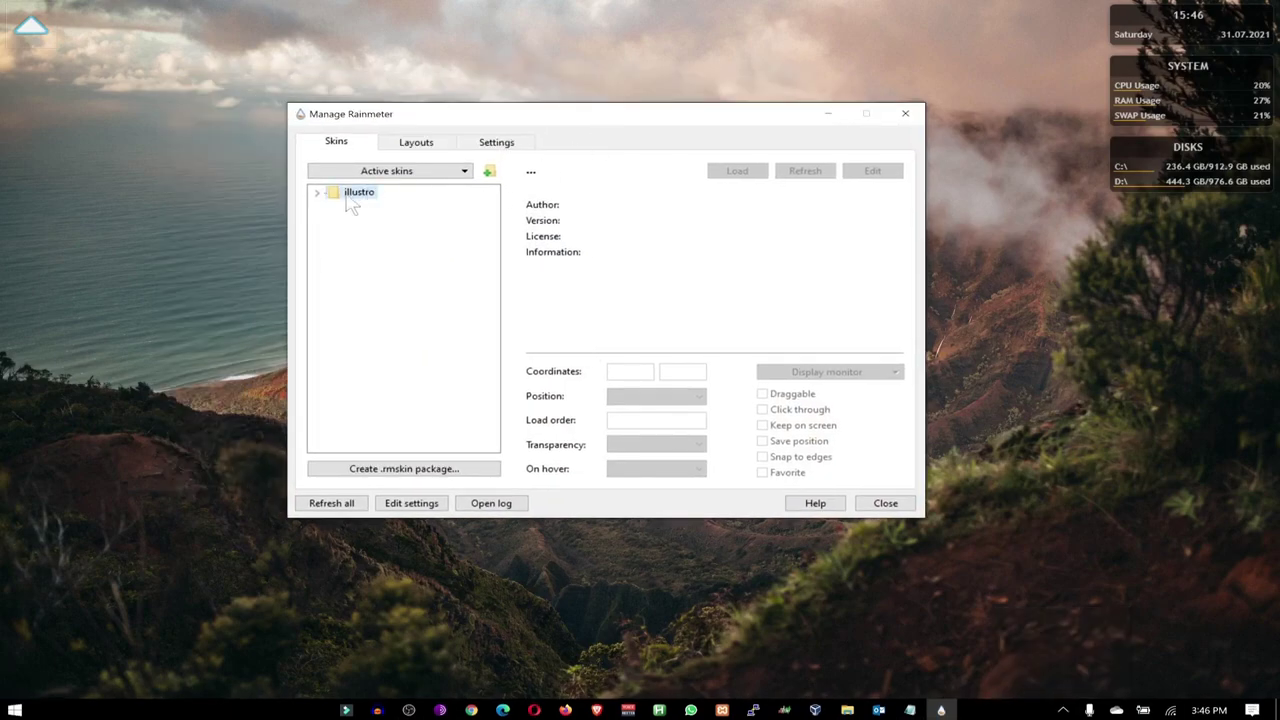
pyautogui.click(440, 171)
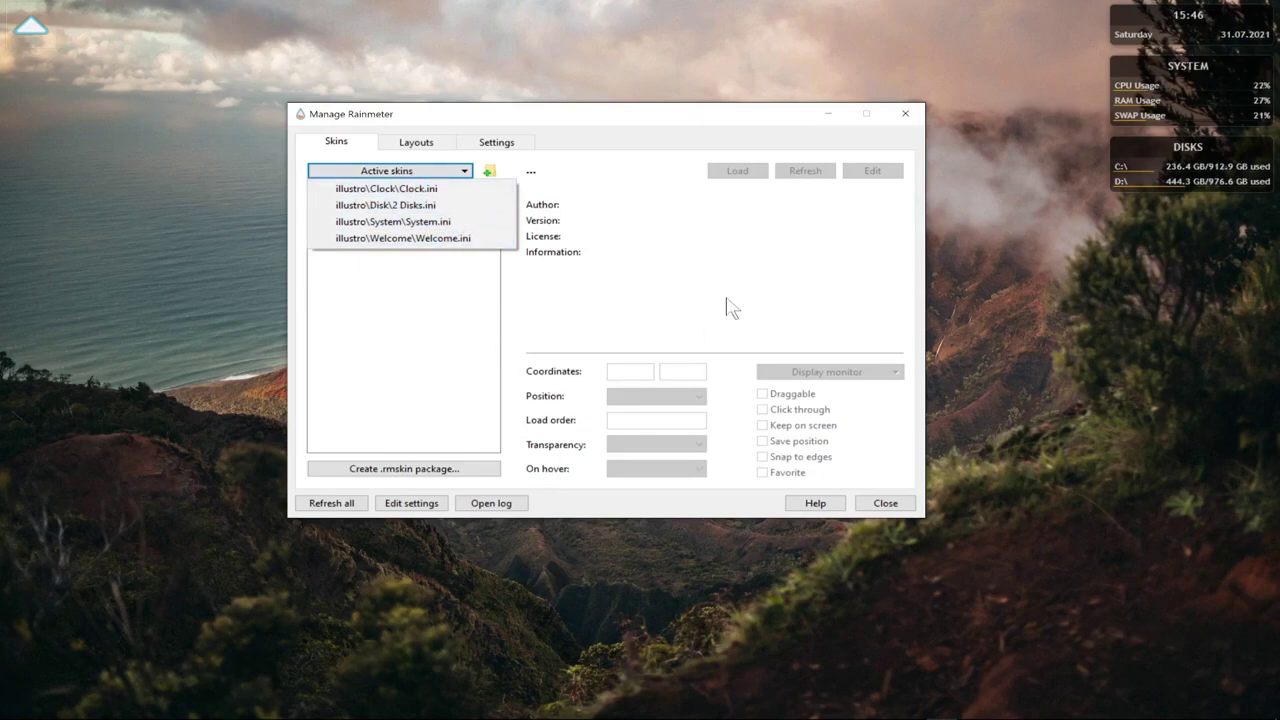
pyautogui.click(431, 343)
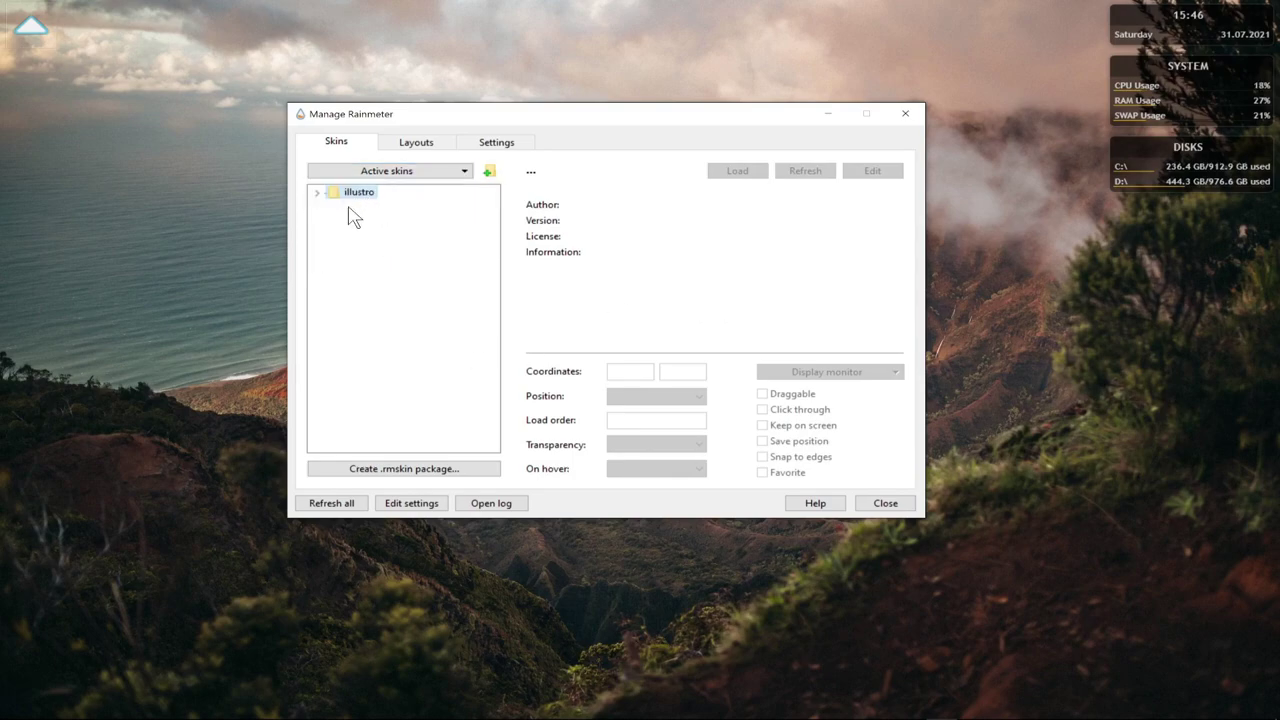
pyautogui.press('Right')
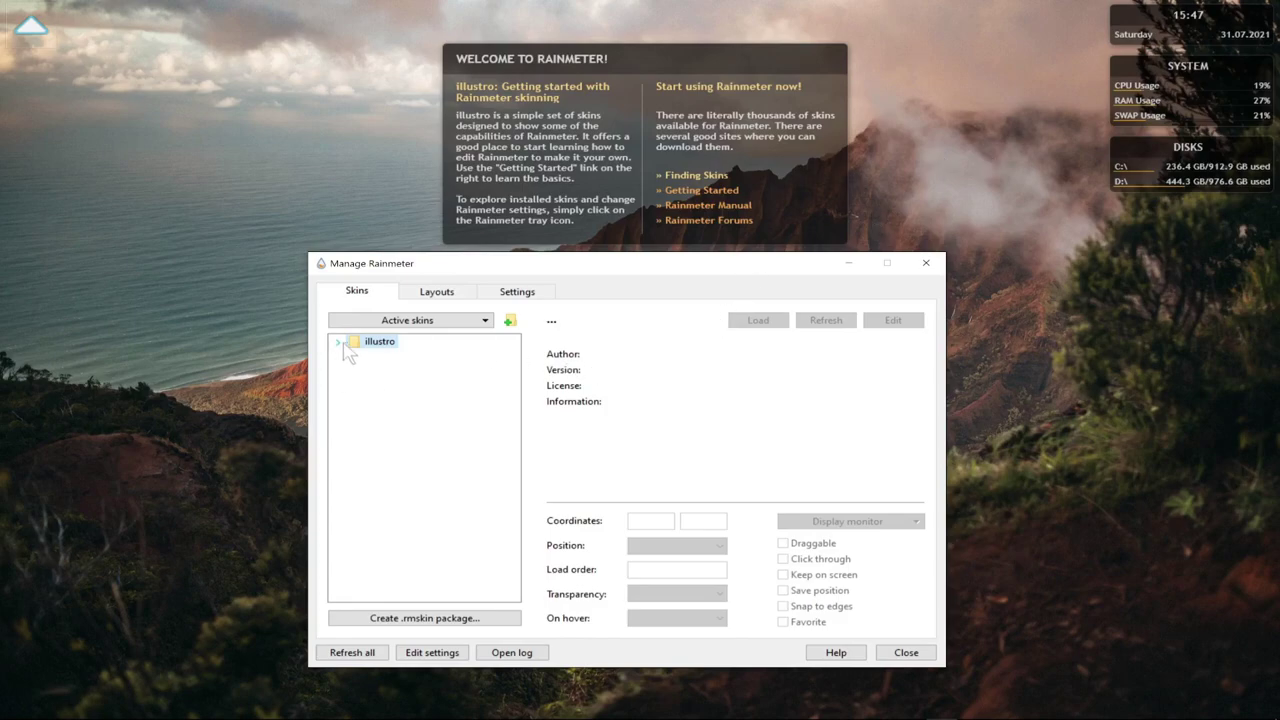
pyautogui.click(490, 333)
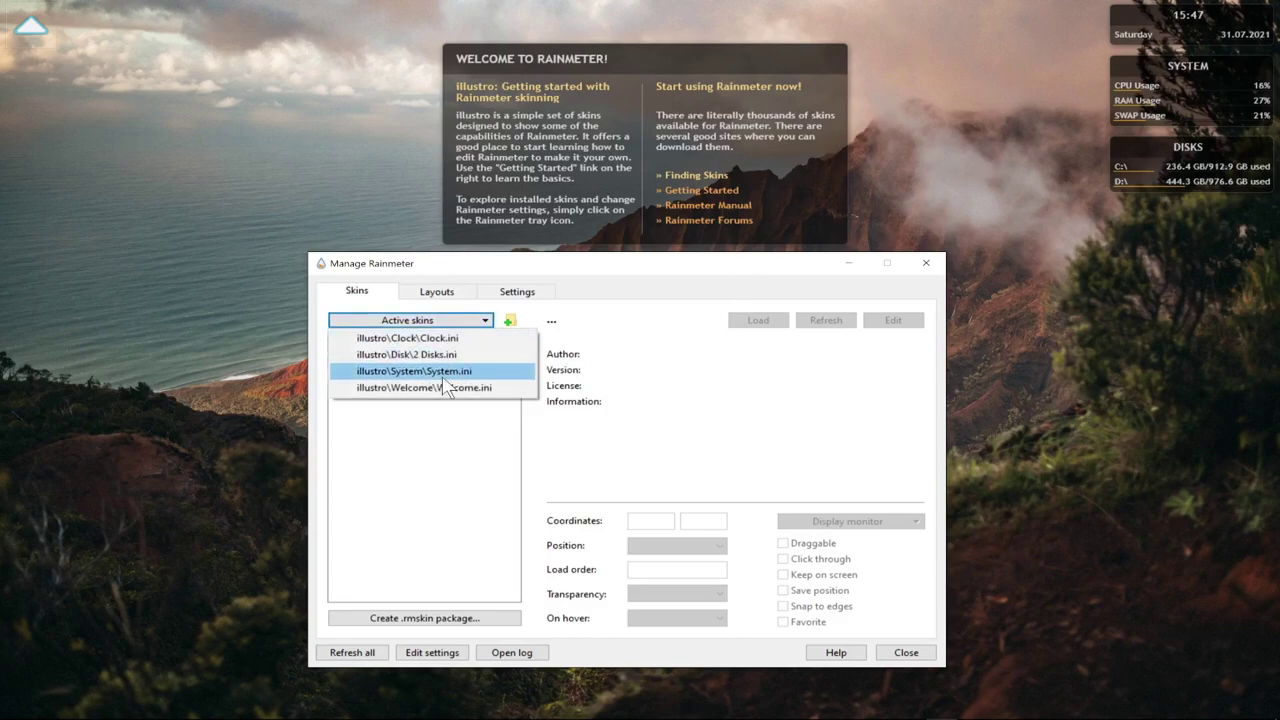
pyautogui.click(368, 303)
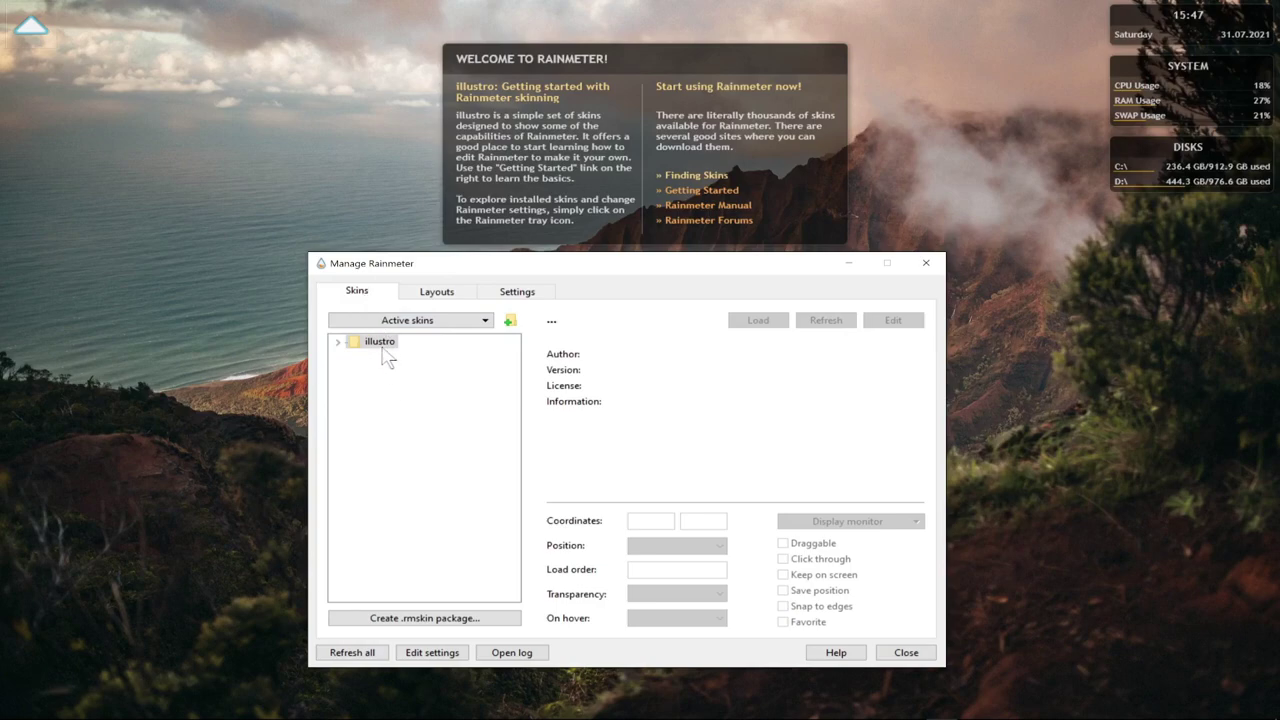
# - Unload the illustro Clock.ini skin to remove the clock from the desktop
pyautogui.click(338, 342)
pyautogui.click(415, 368)
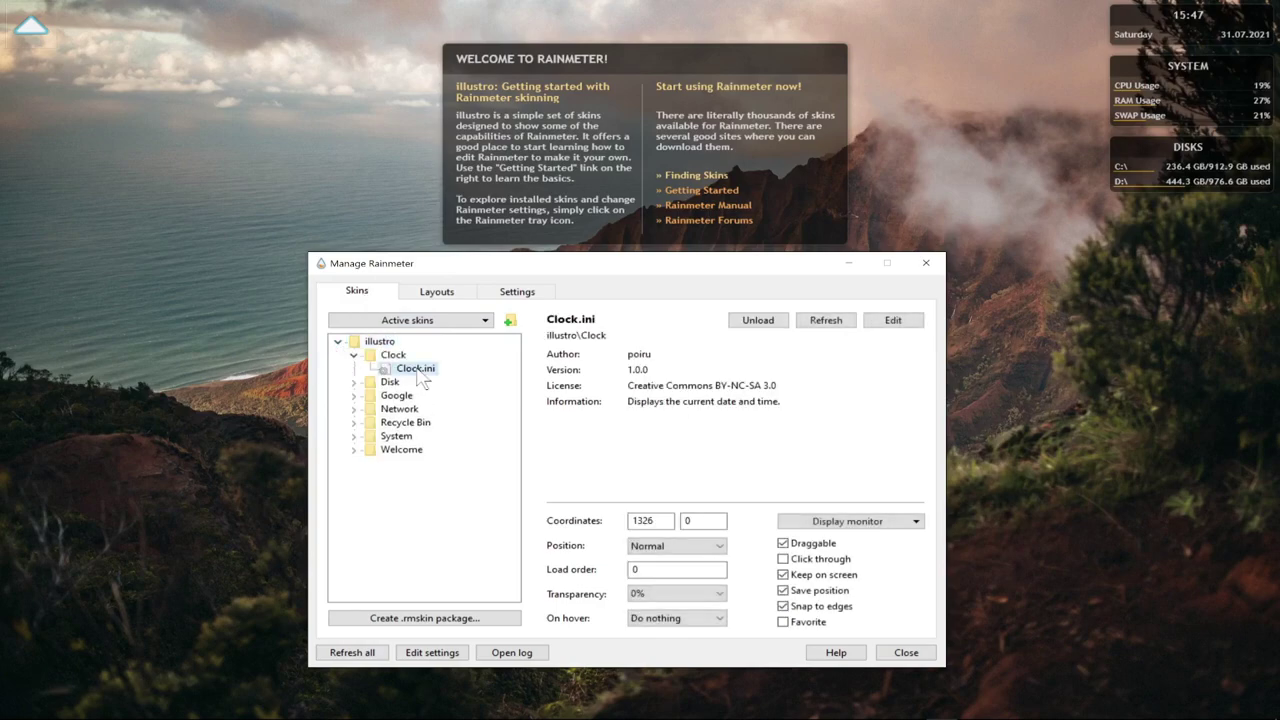
pyautogui.click(758, 322)
# - Load the illustro 1 Disk.ini skin in place of 2 Disks.ini, and unload it to clear the disk display
pyautogui.click(354, 369)
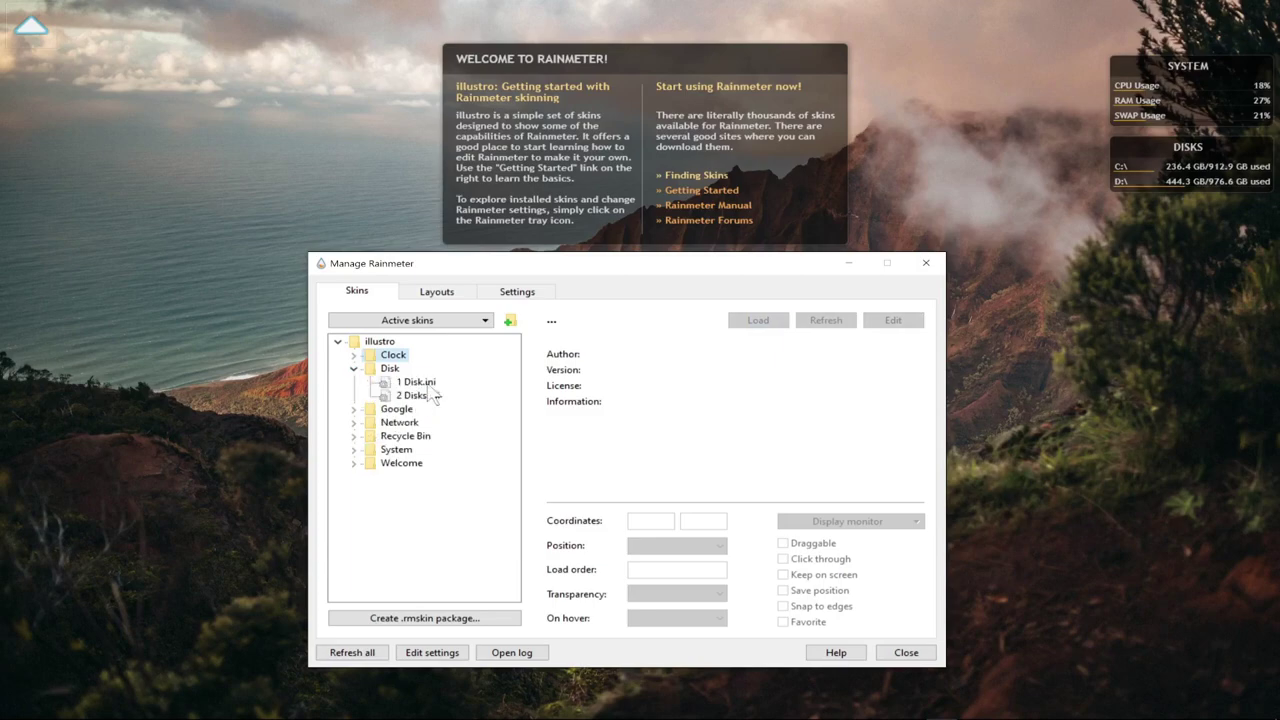
pyautogui.click(415, 382)
pyautogui.click(418, 395)
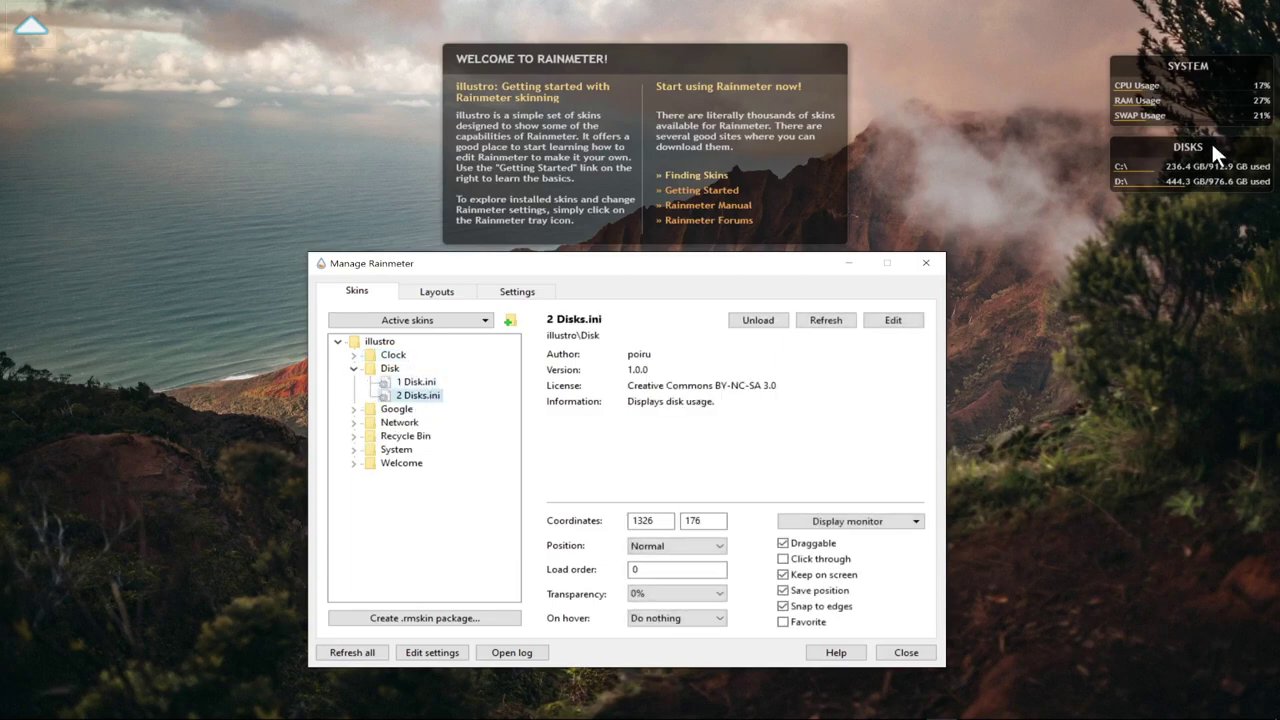
pyautogui.click(415, 382)
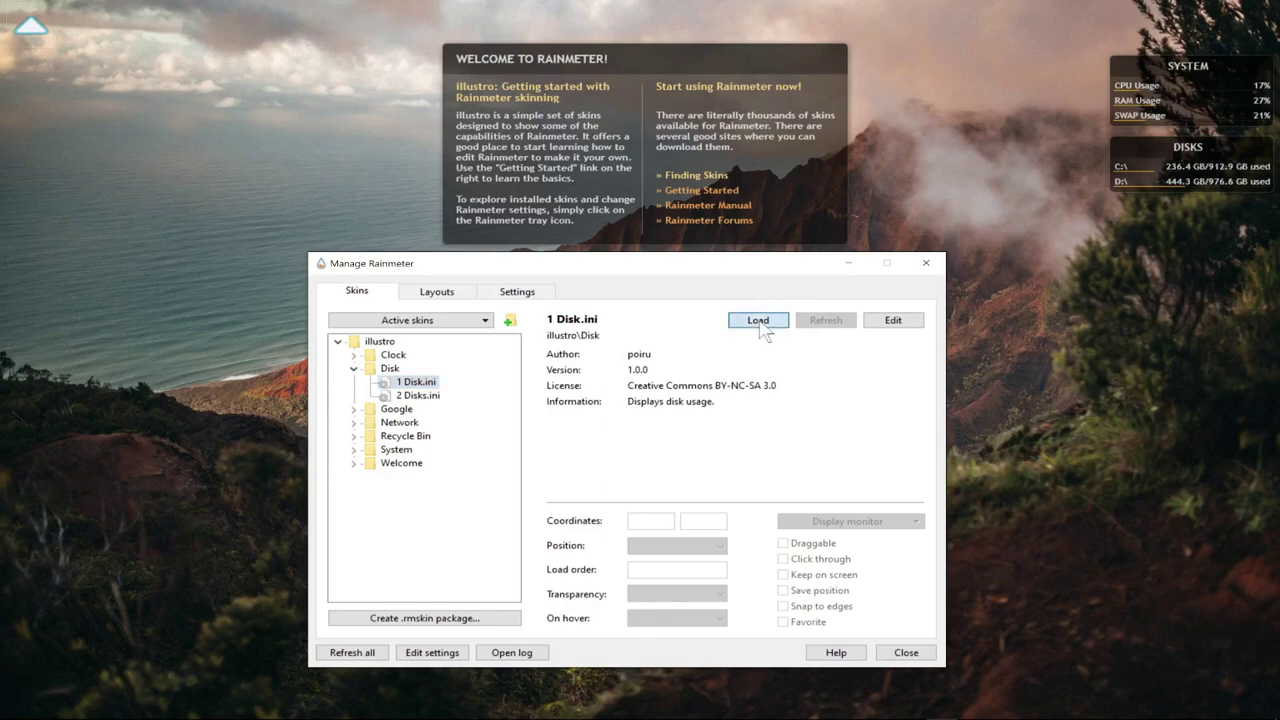
pyautogui.click(758, 321)
pyautogui.click(758, 322)
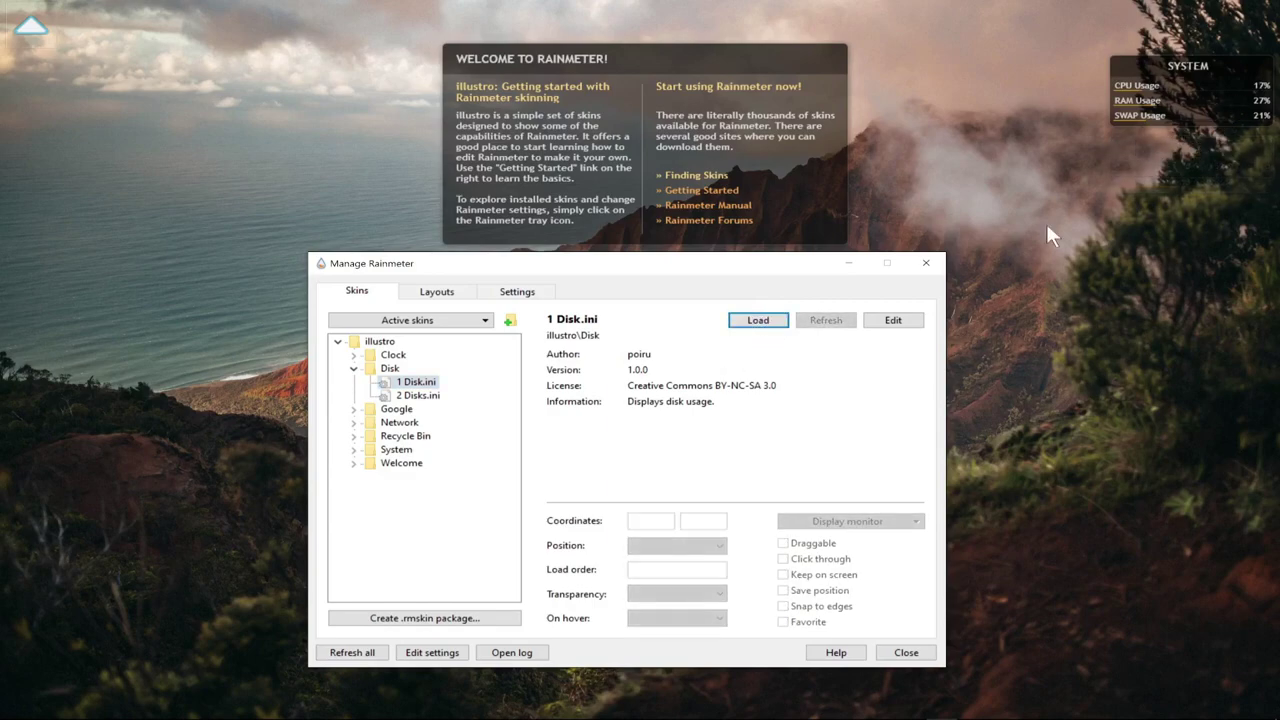
pyautogui.click(353, 368)
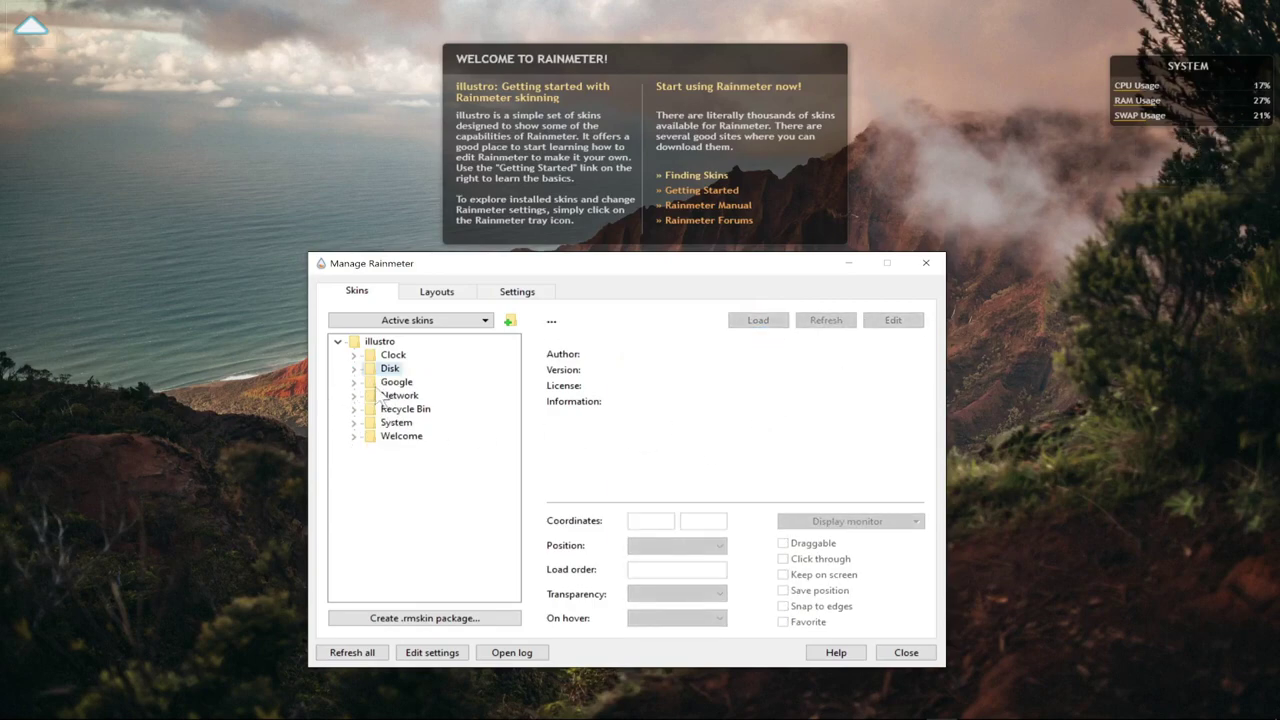
# - Unload the illustro System.ini and Welcome.ini skins and minimize the Manage Rainmeter window
pyautogui.click(354, 423)
pyautogui.click(418, 436)
pyautogui.click(758, 321)
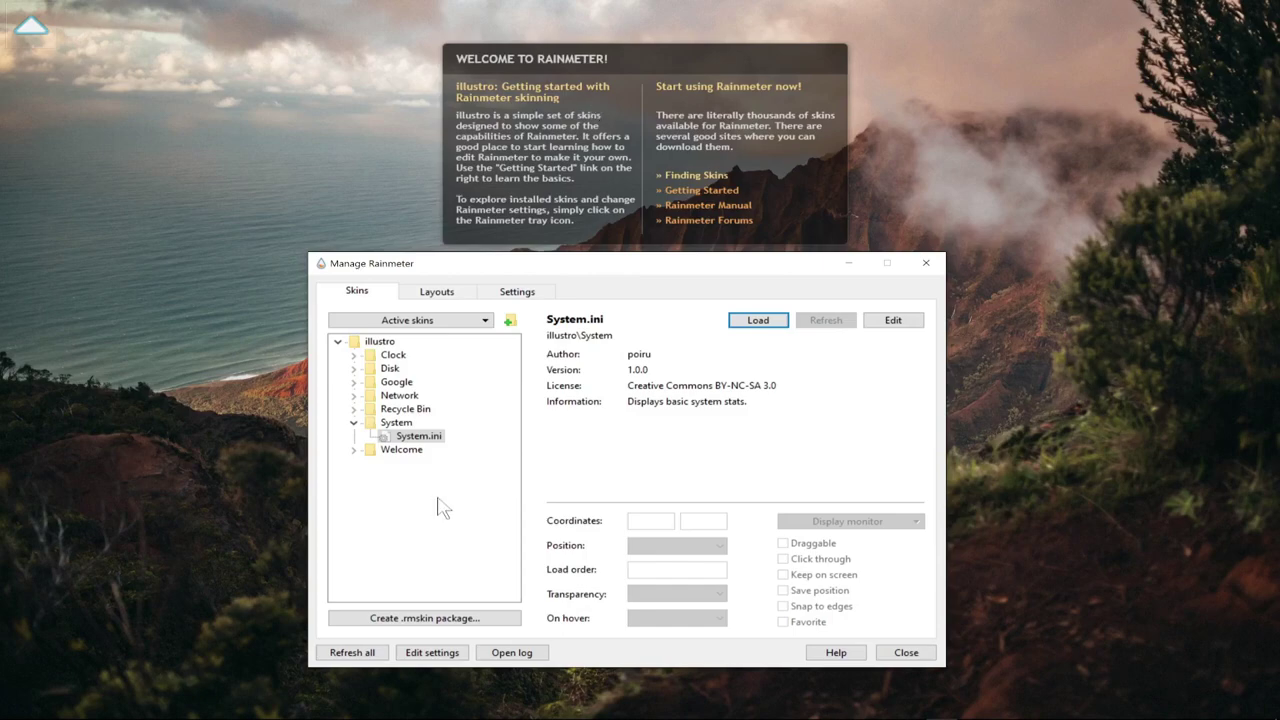
pyautogui.click(353, 449)
pyautogui.click(420, 463)
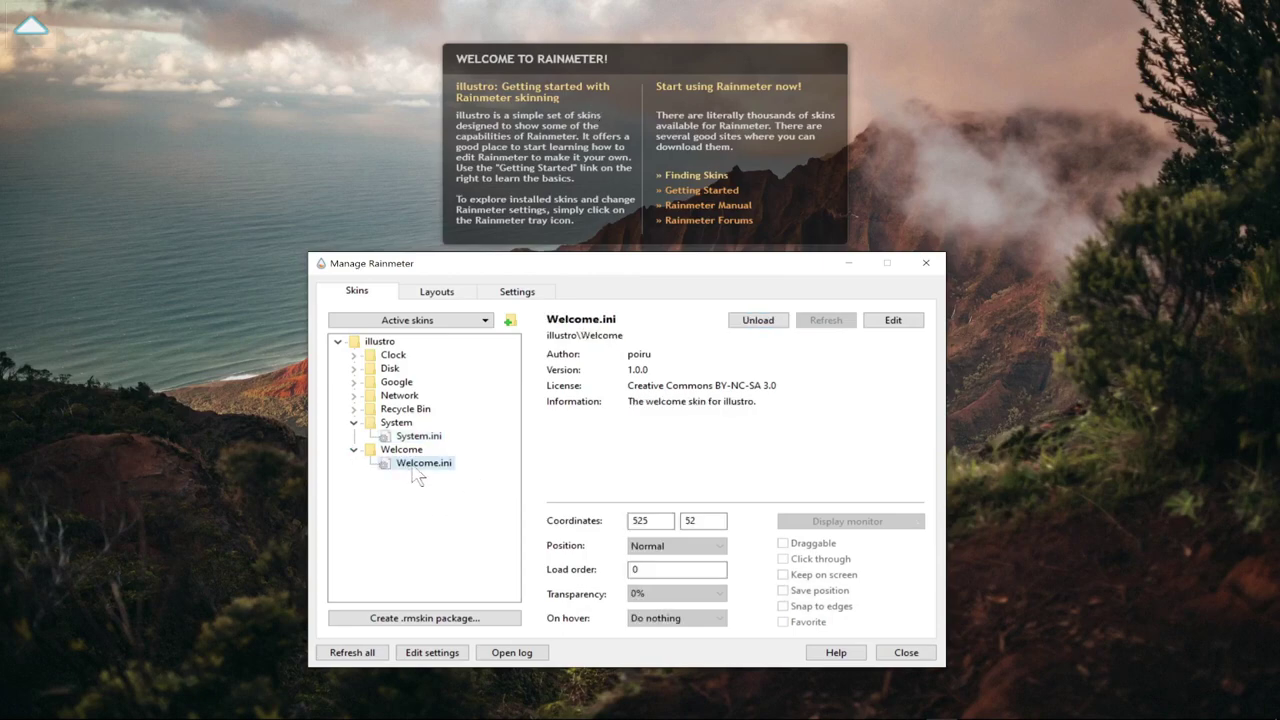
pyautogui.click(758, 320)
pyautogui.moveTo(775, 266); pyautogui.dragTo(646, 143)
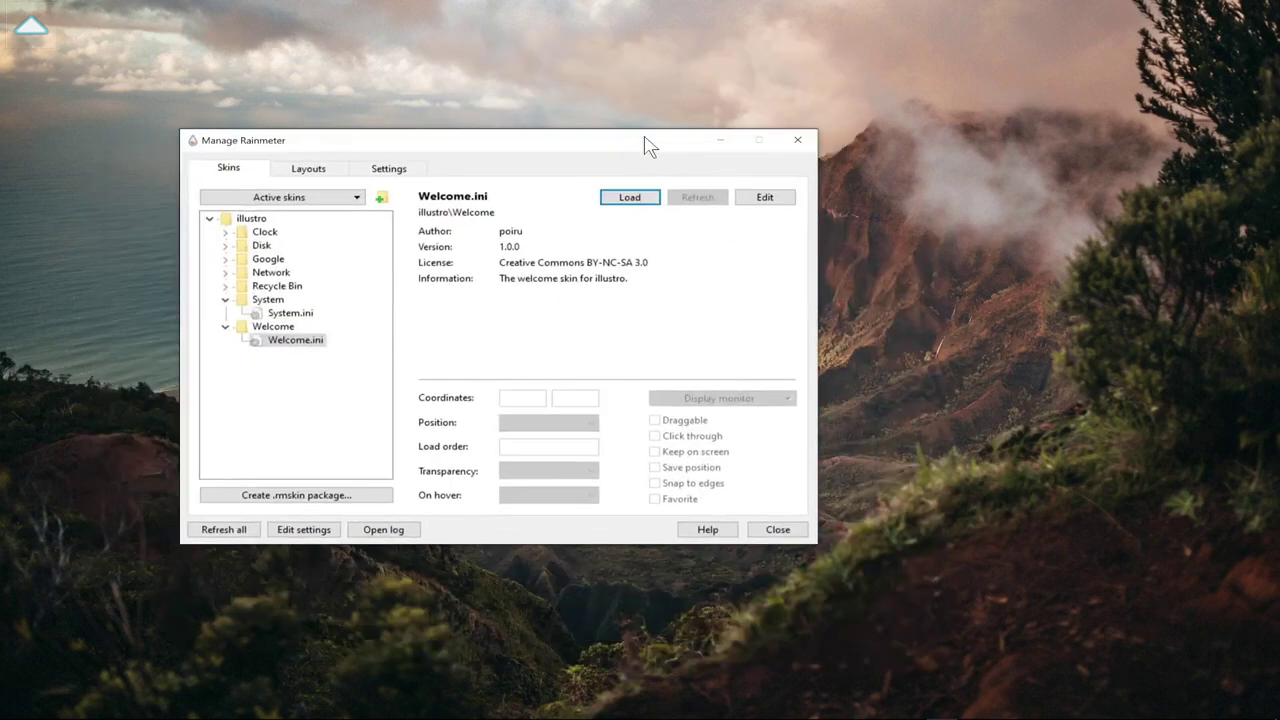
pyautogui.click(720, 140)
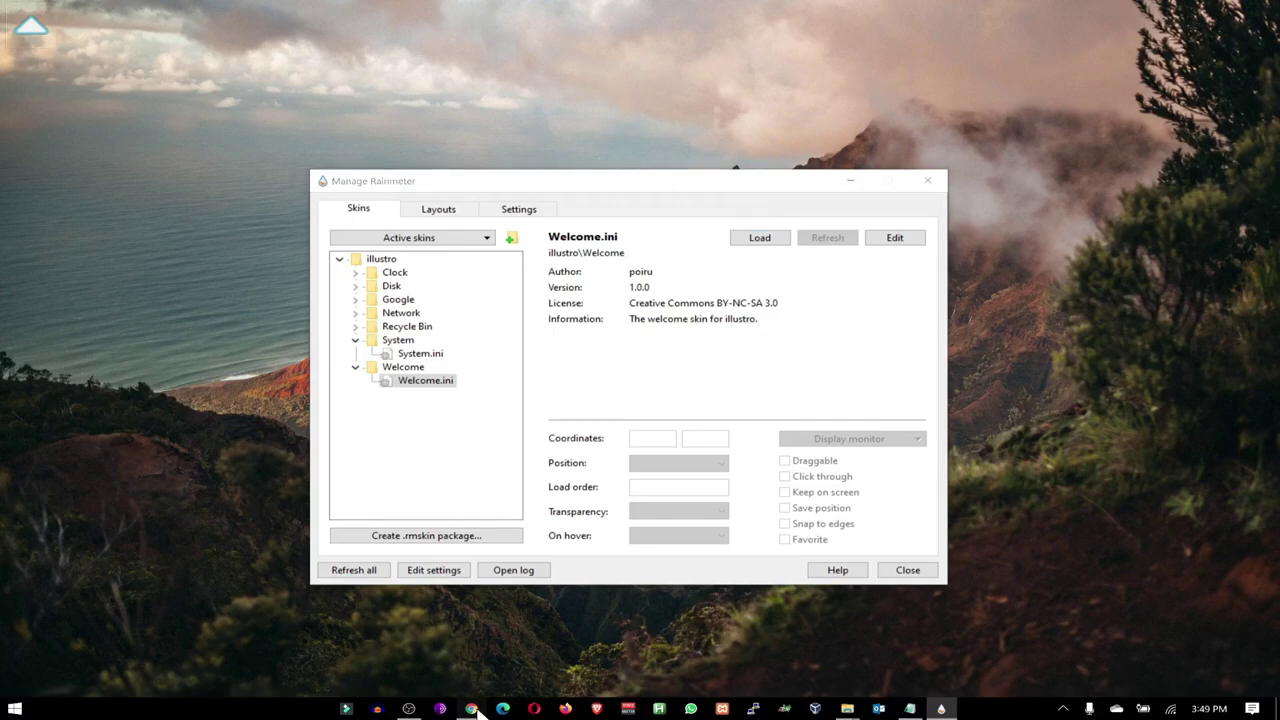
pyautogui.click(473, 710)
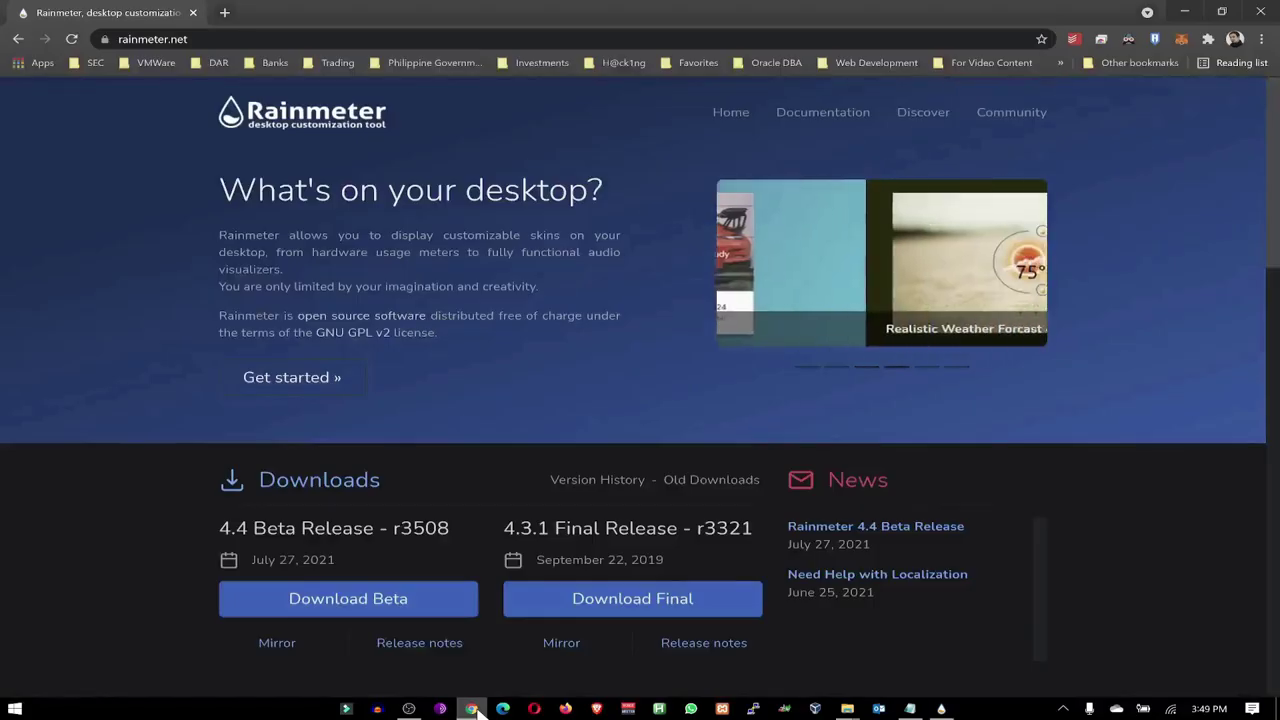
pyautogui.click(226, 10)
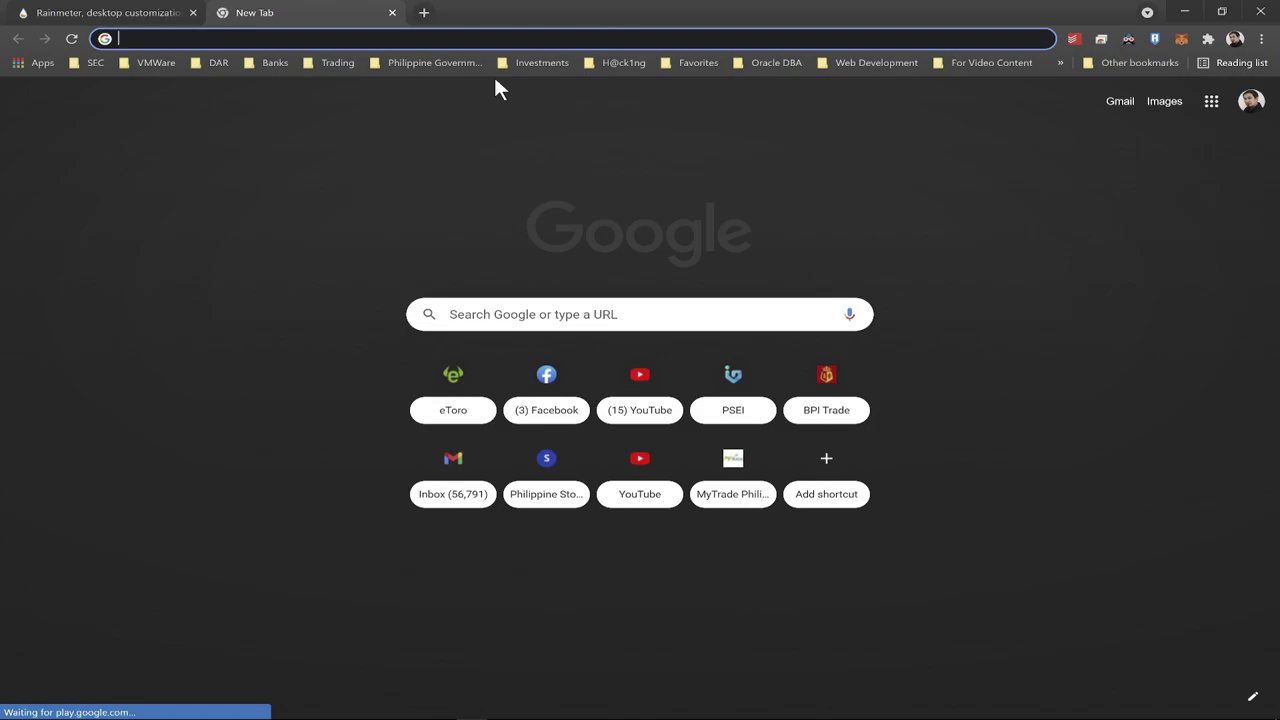
pyautogui.write('https://visualskins.com')
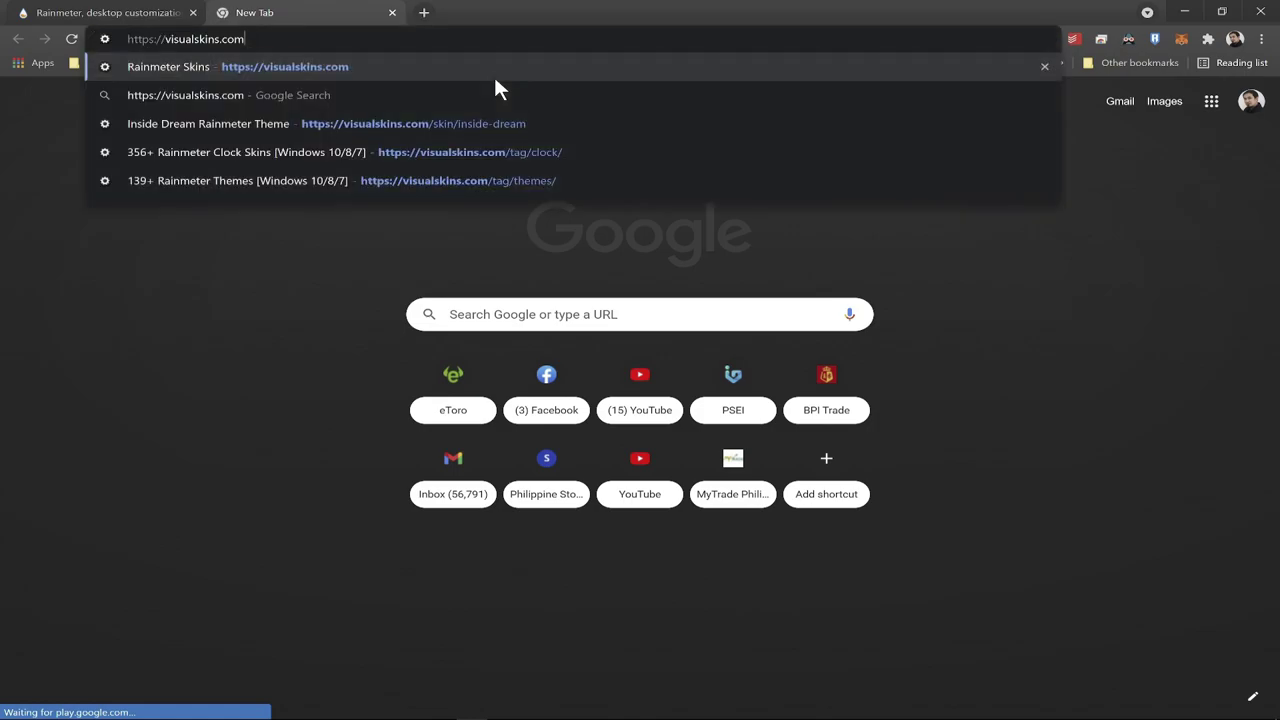
pyautogui.press('Return')
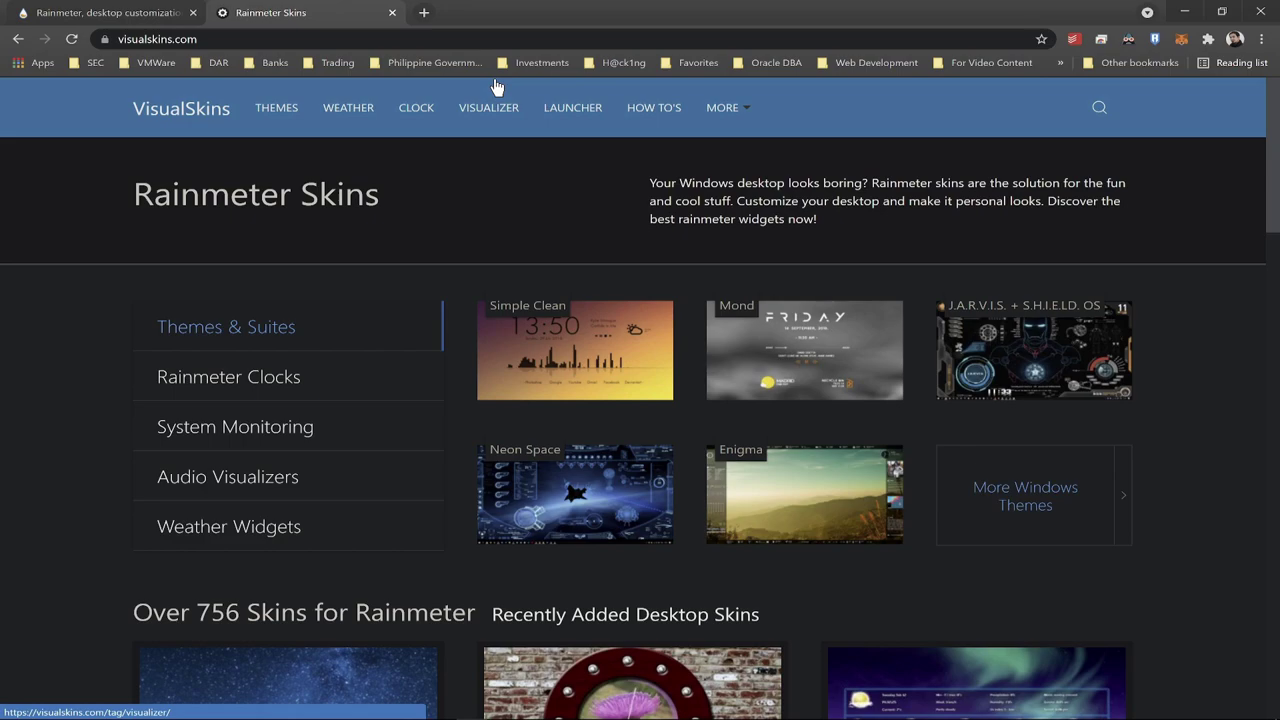
pyautogui.hotkey('ctrl', 'l')
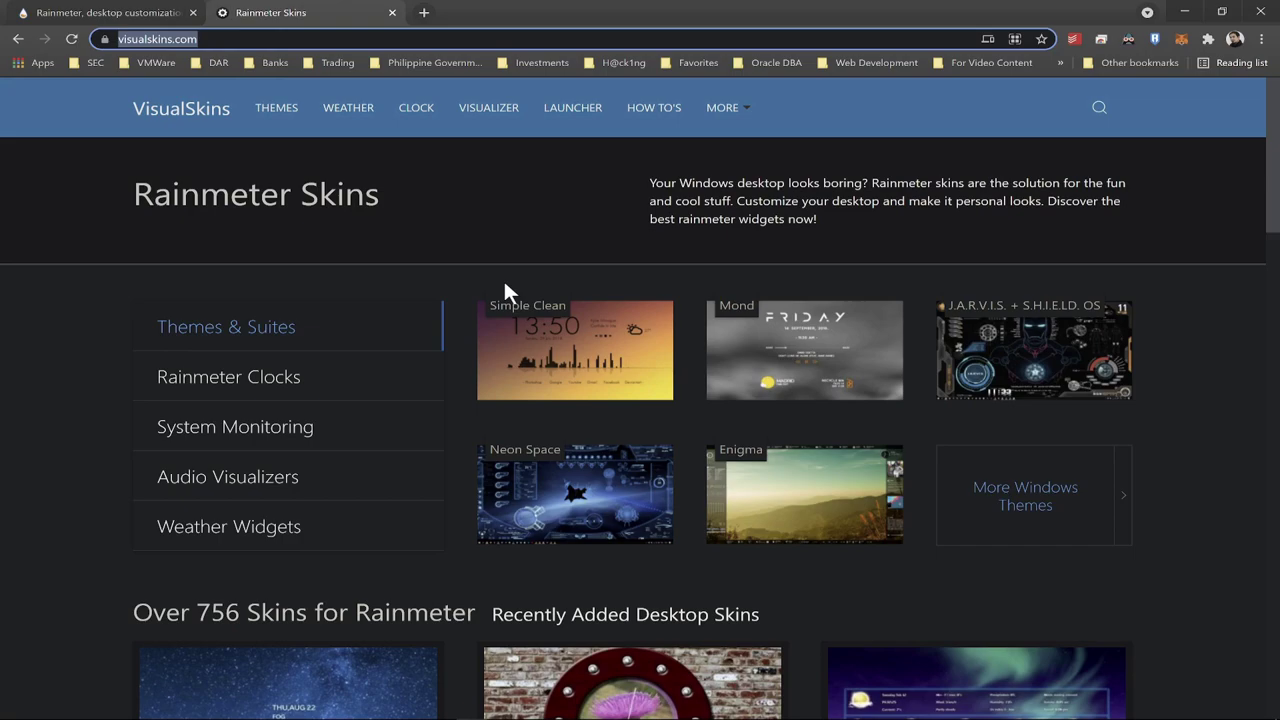
pyautogui.hotkey('ctrl', 't')
pyautogui.write('https://www.deviantart.com')
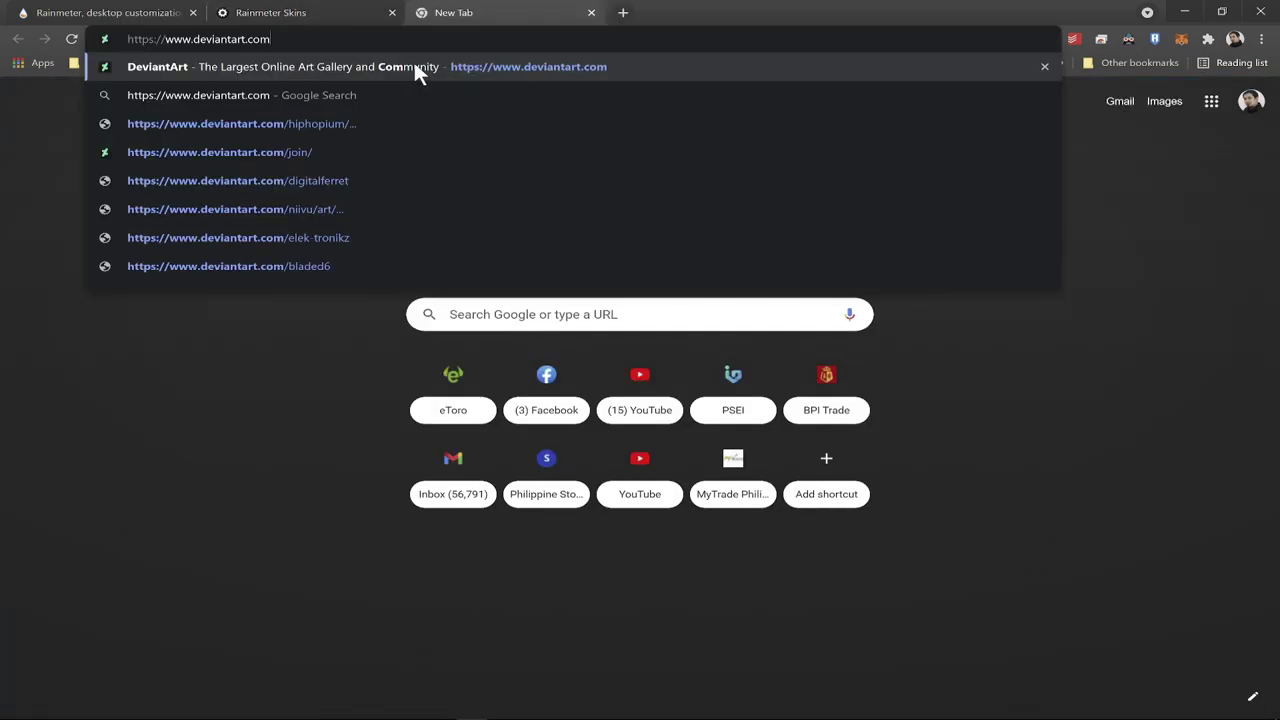
pyautogui.press('Return')
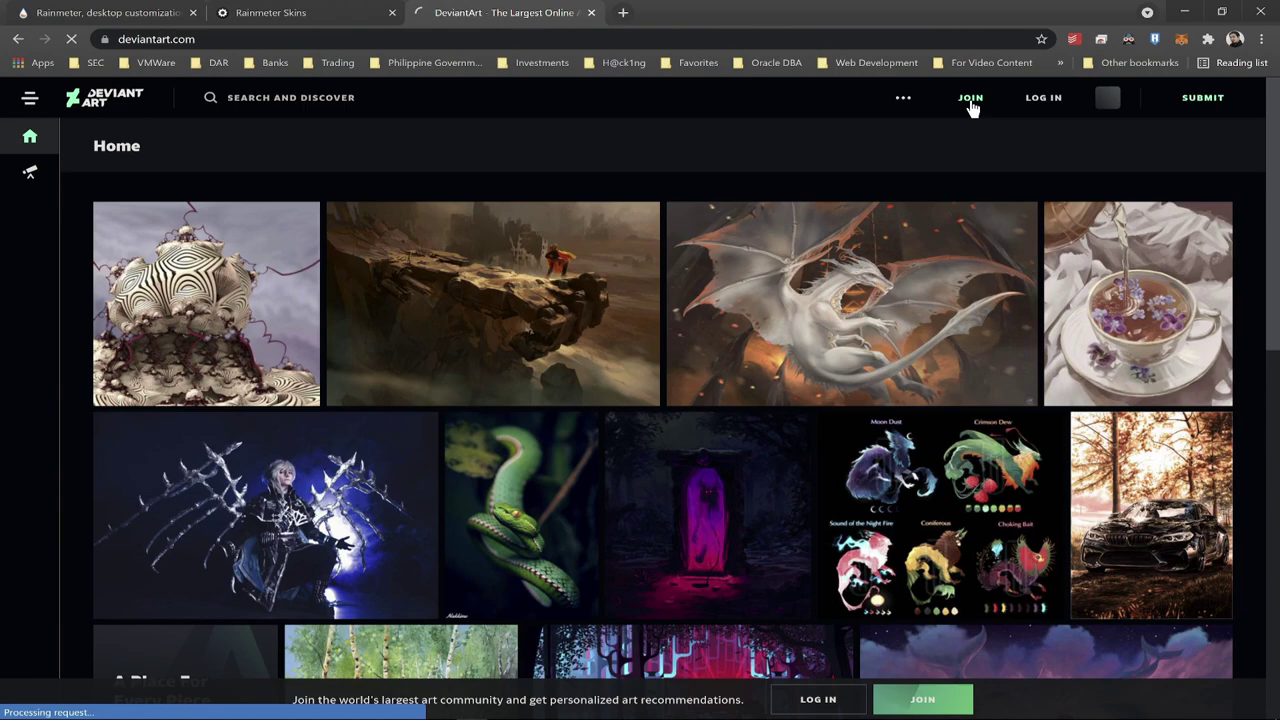
pyautogui.click(970, 100)
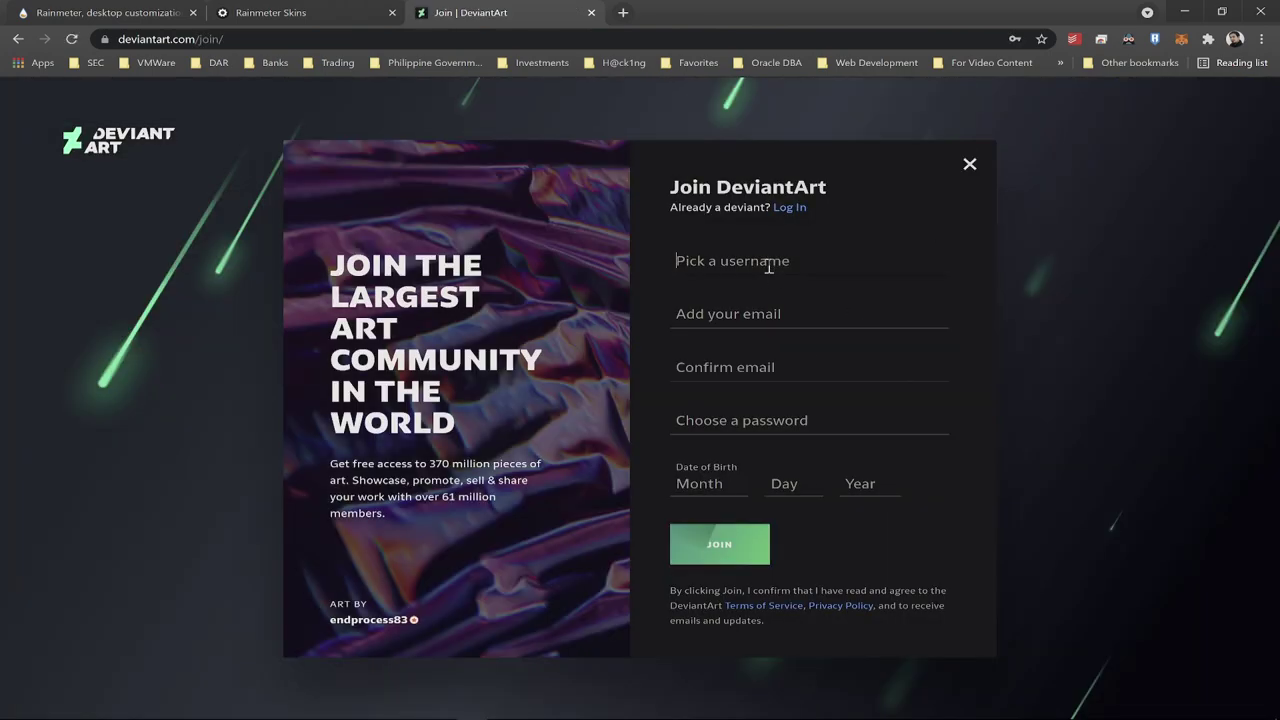
pyautogui.write('Olim')
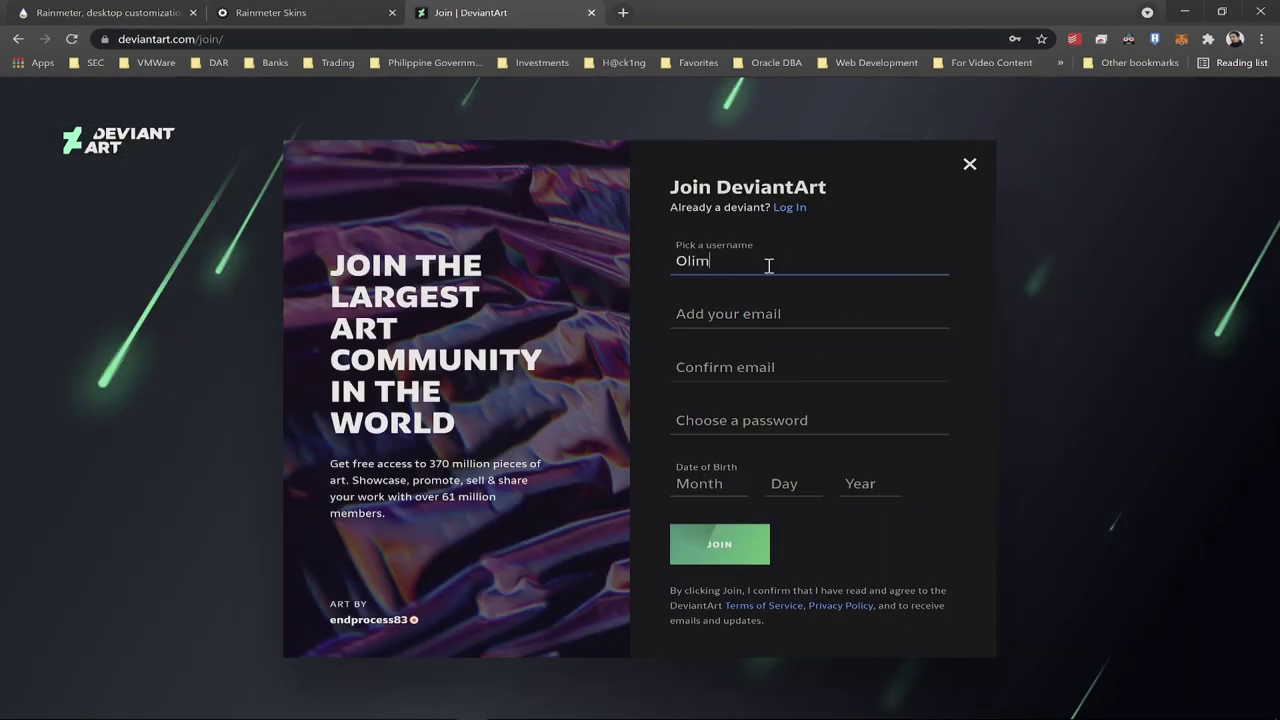
pyautogui.press('BackSpace')
pyautogui.press('BackSpace')
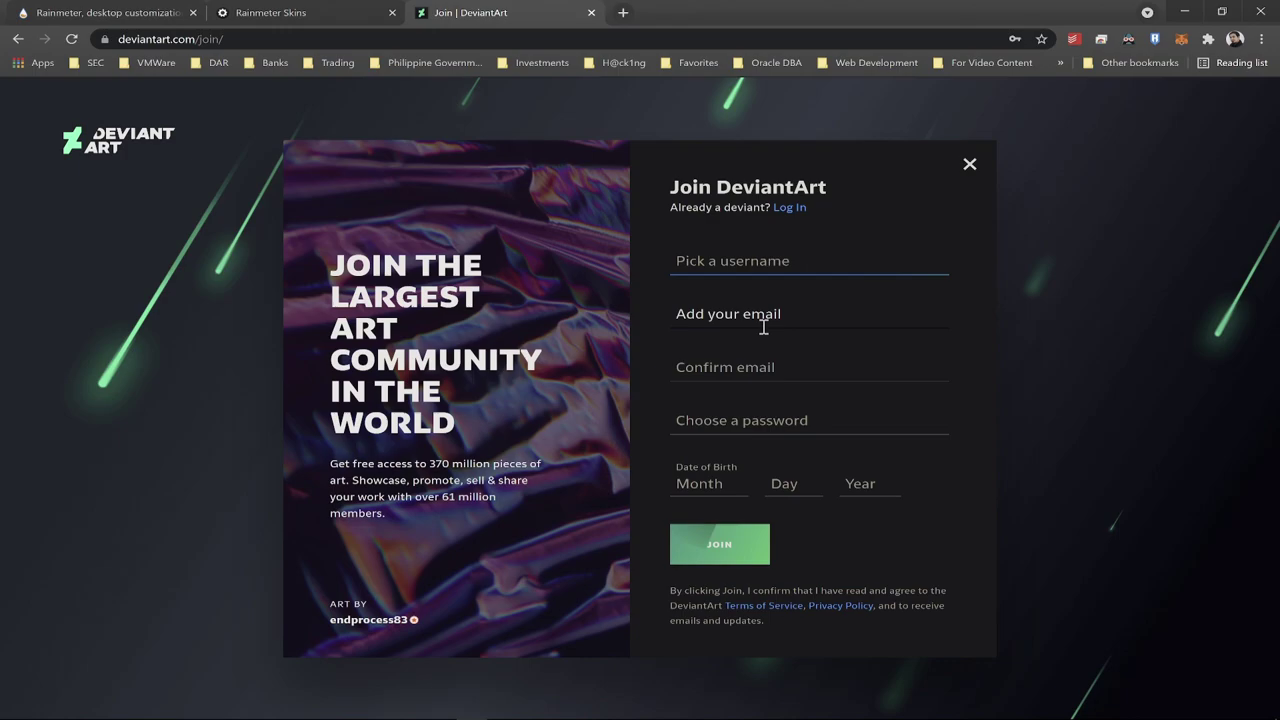
pyautogui.click(969, 164)
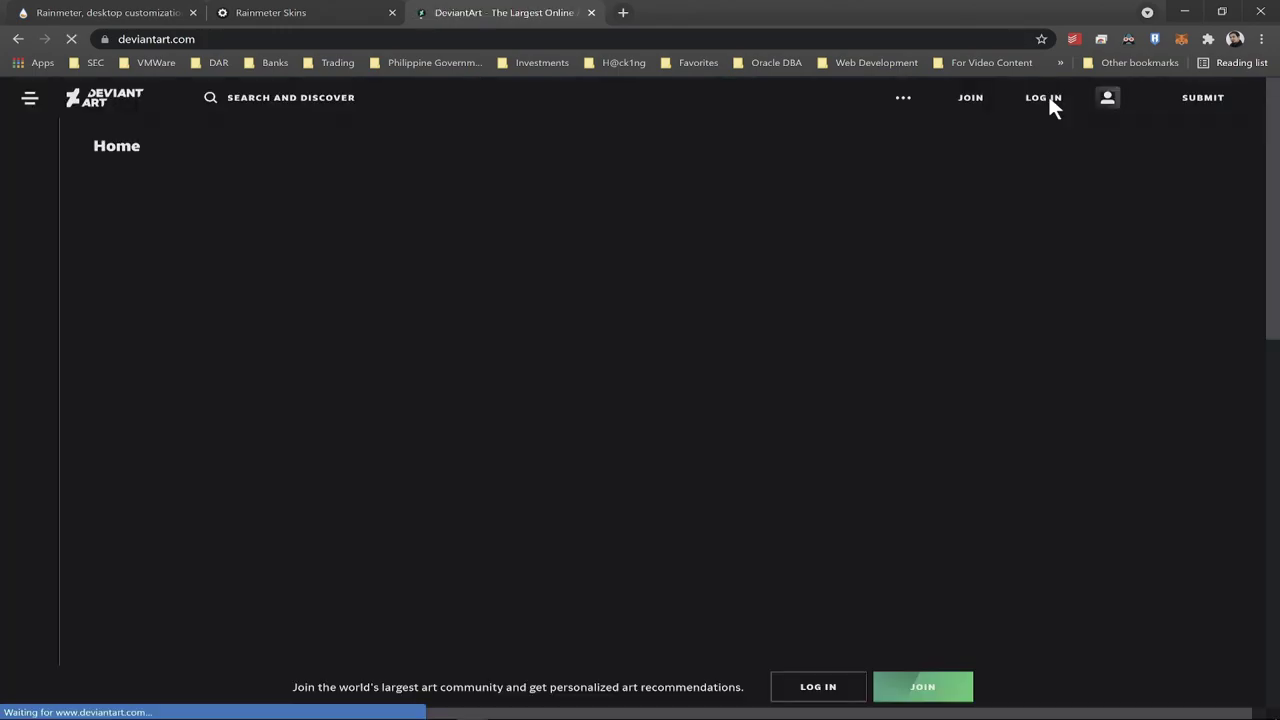
# - Log in to DeviantArt with the prefilled account credentials and look over the home page
pyautogui.click(1049, 100)
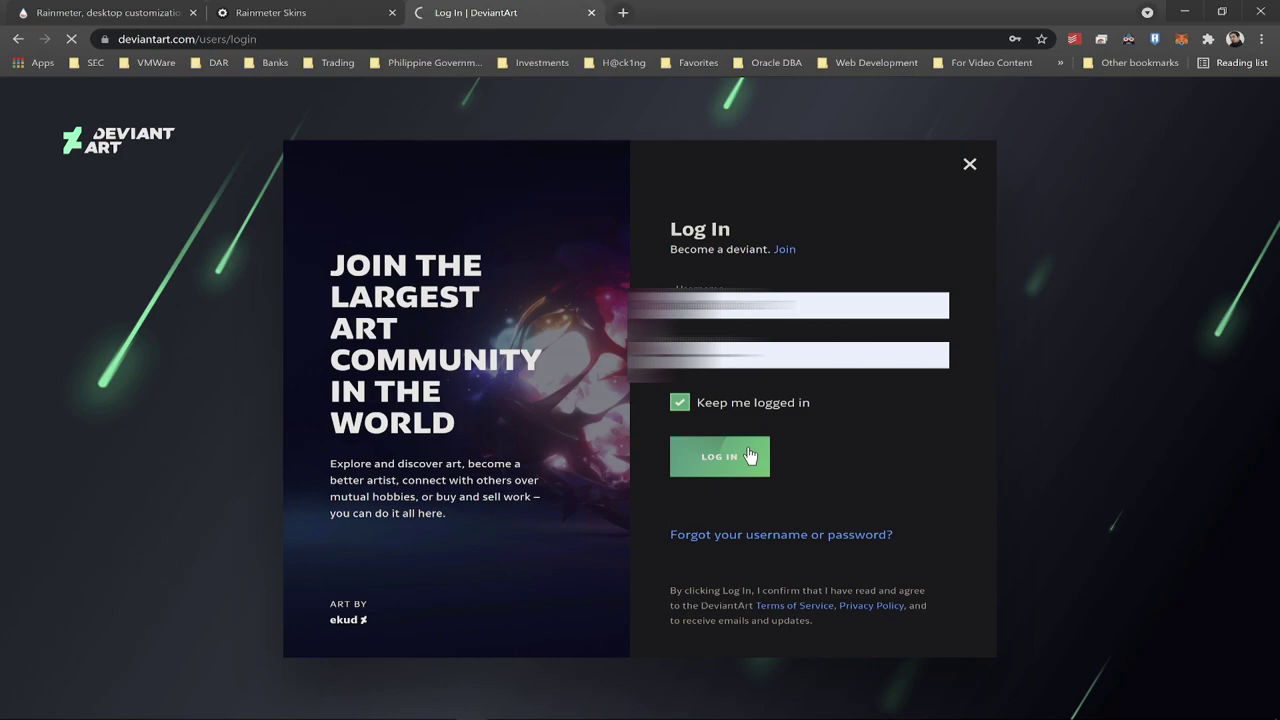
pyautogui.click(750, 456)
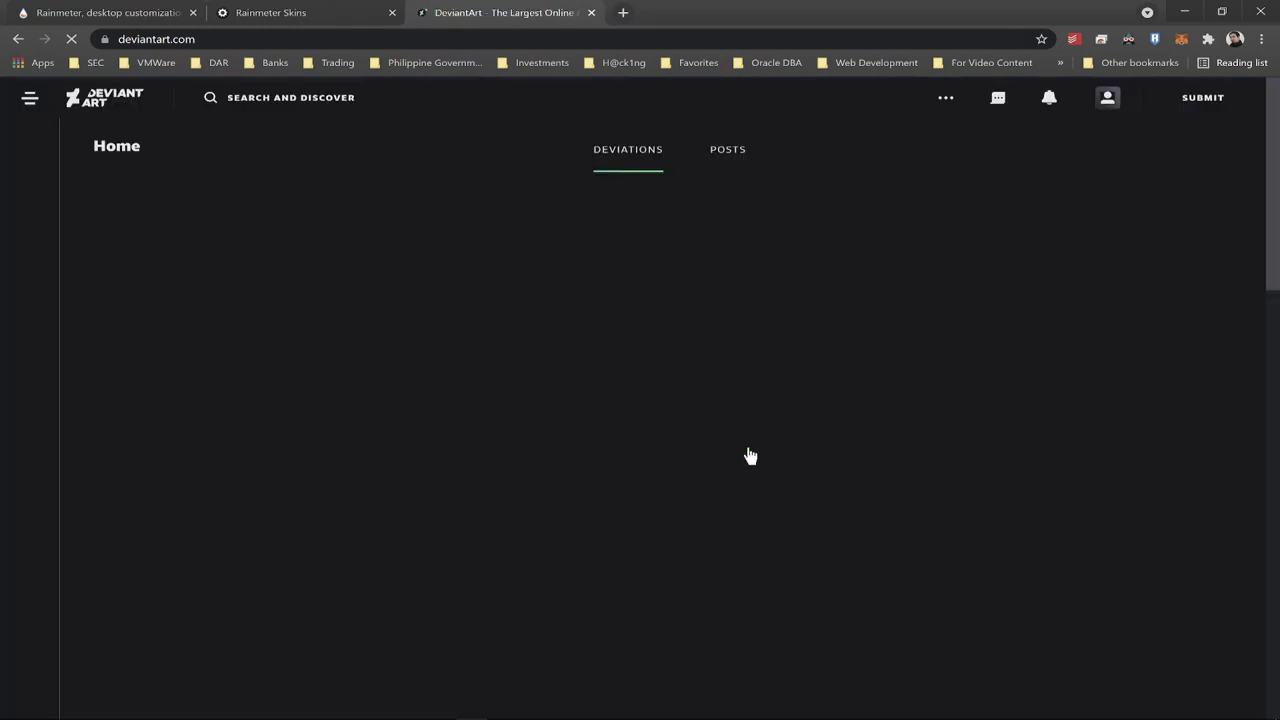
pyautogui.scroll(-2, 902, 469)
pyautogui.scroll(5, 902, 469)
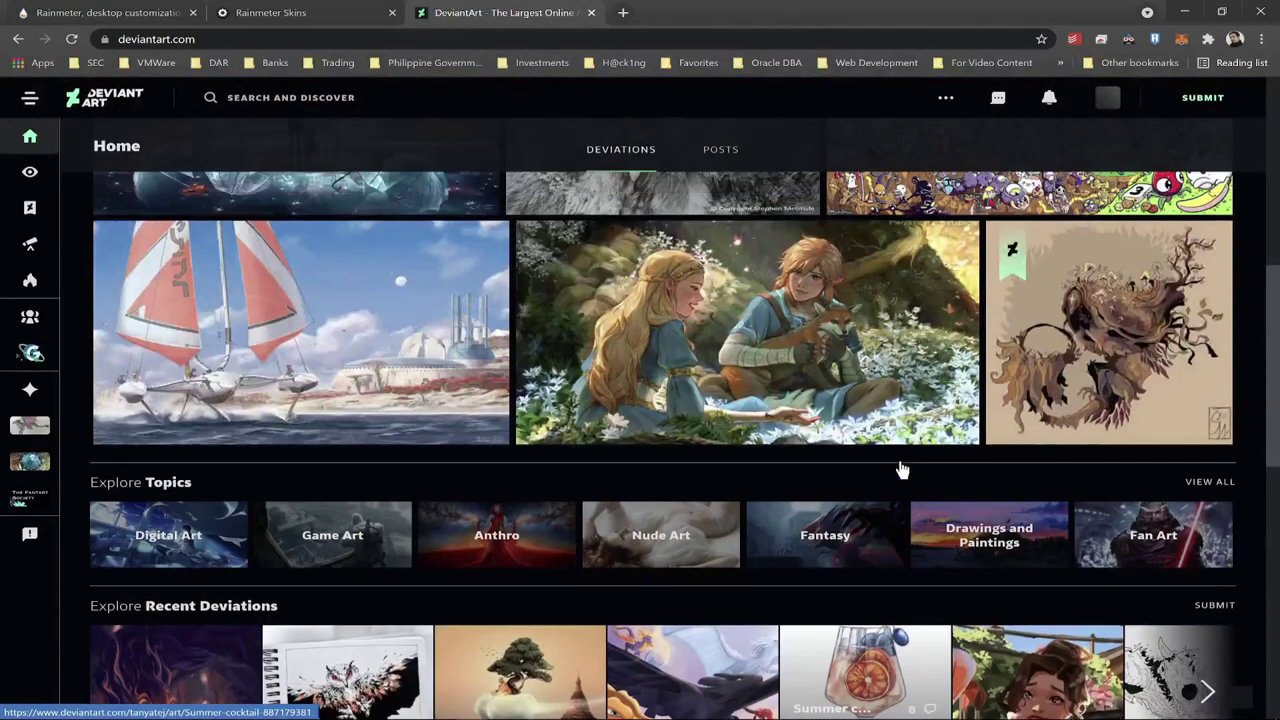
# - Return to the VisualSkins site and search its skins for "translucent"
pyautogui.click(298, 14)
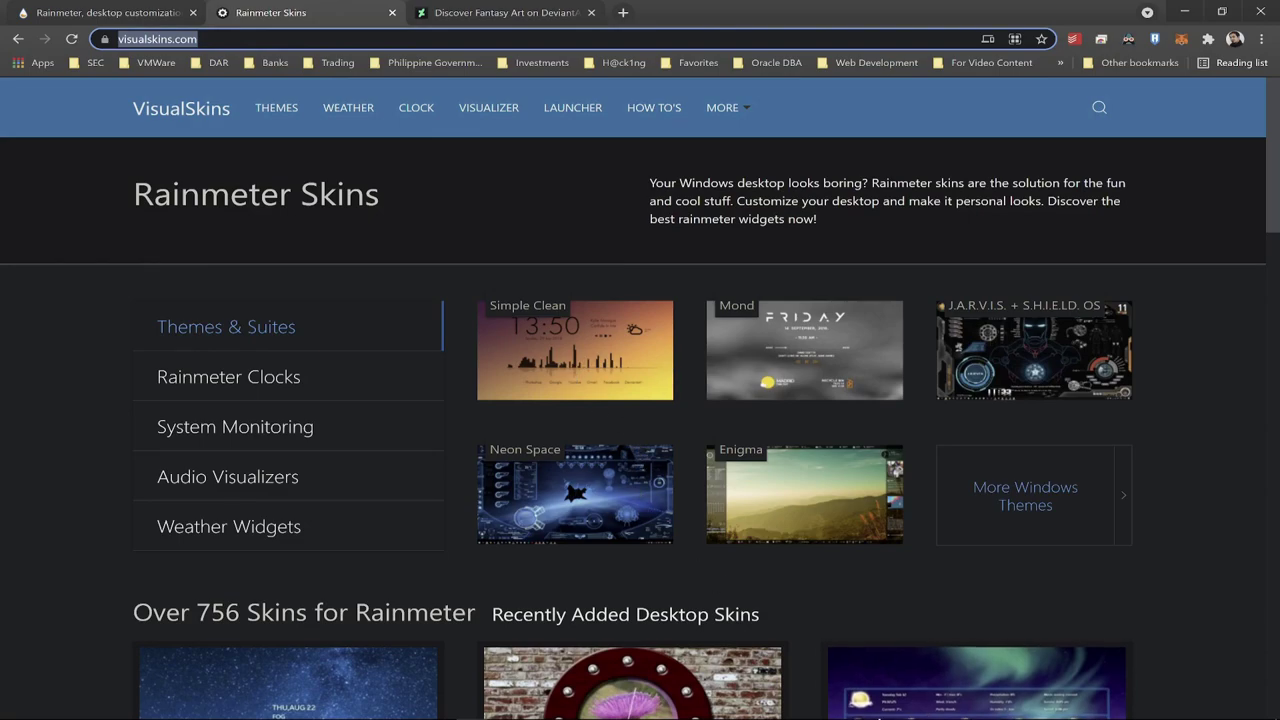
pyautogui.click(1185, 8)
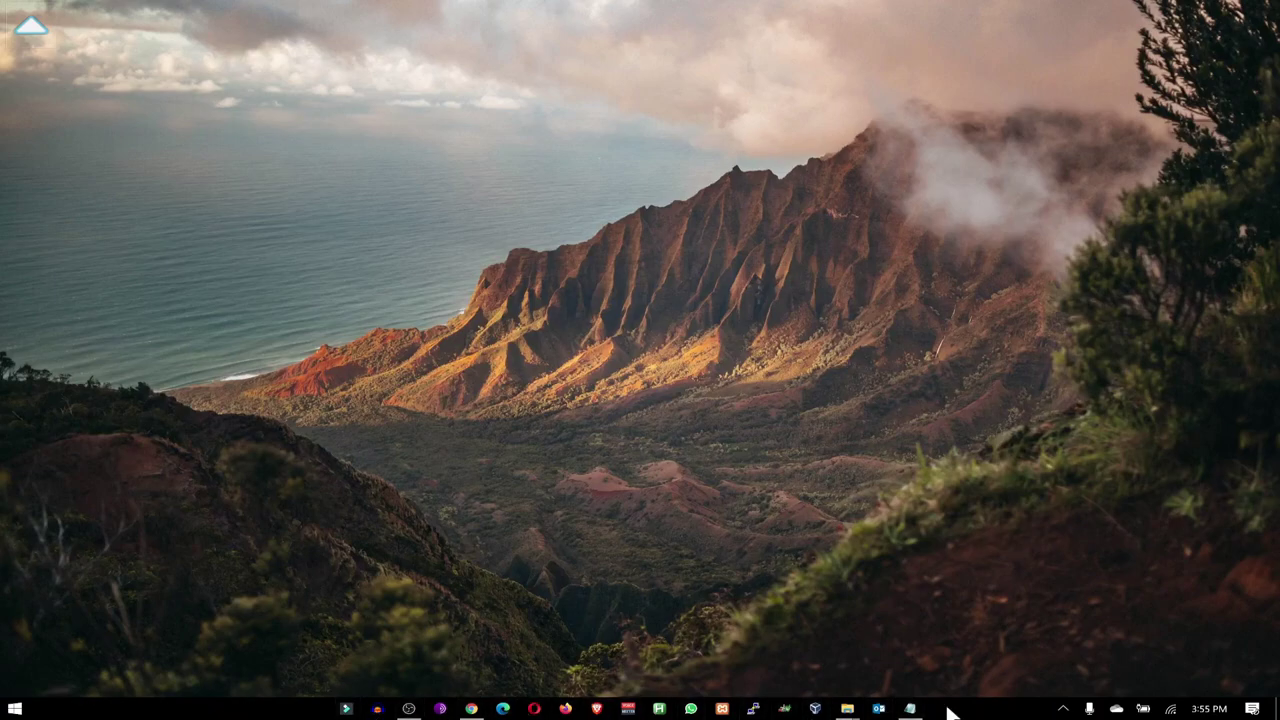
pyautogui.click(471, 708)
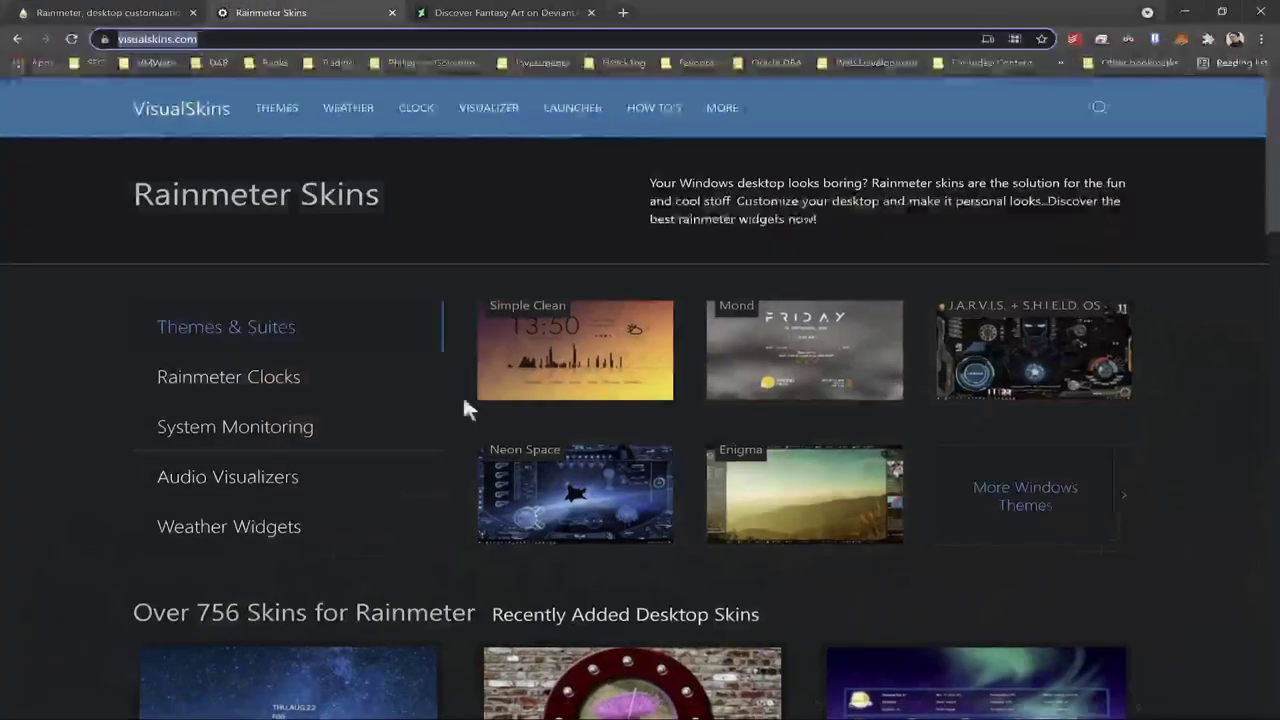
pyautogui.click(1090, 114)
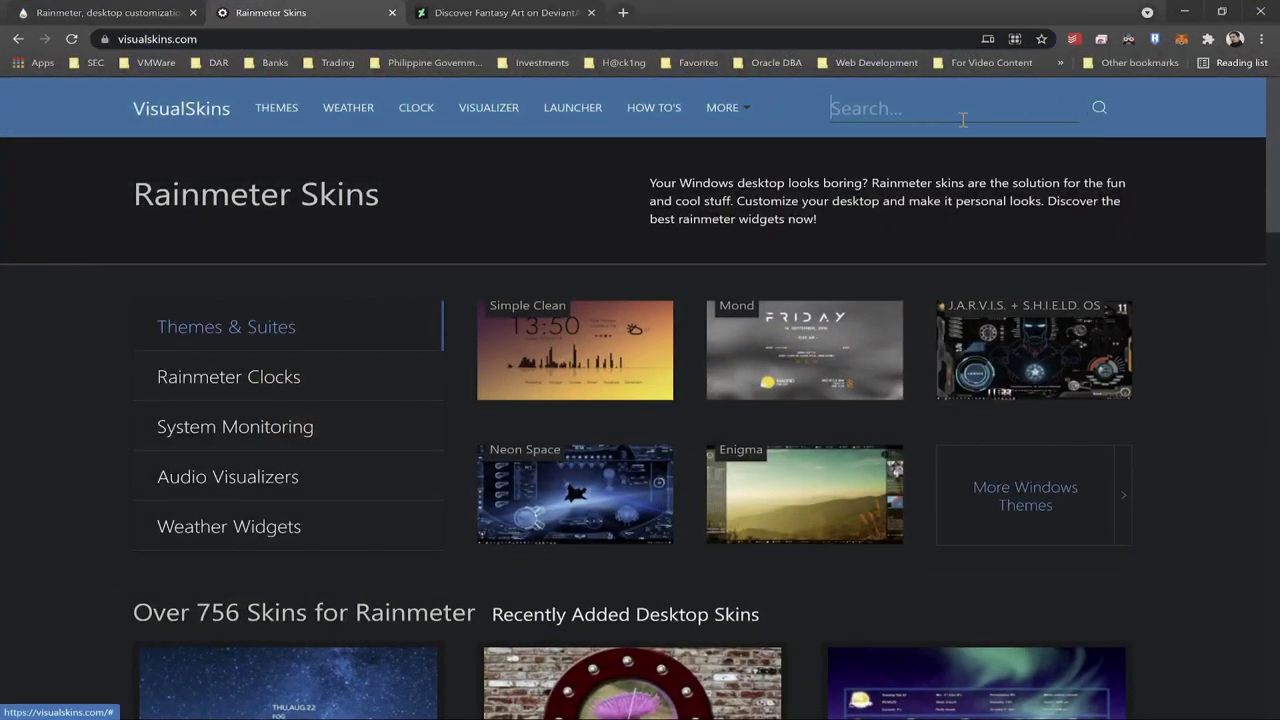
pyautogui.write('translucent-taskbar')
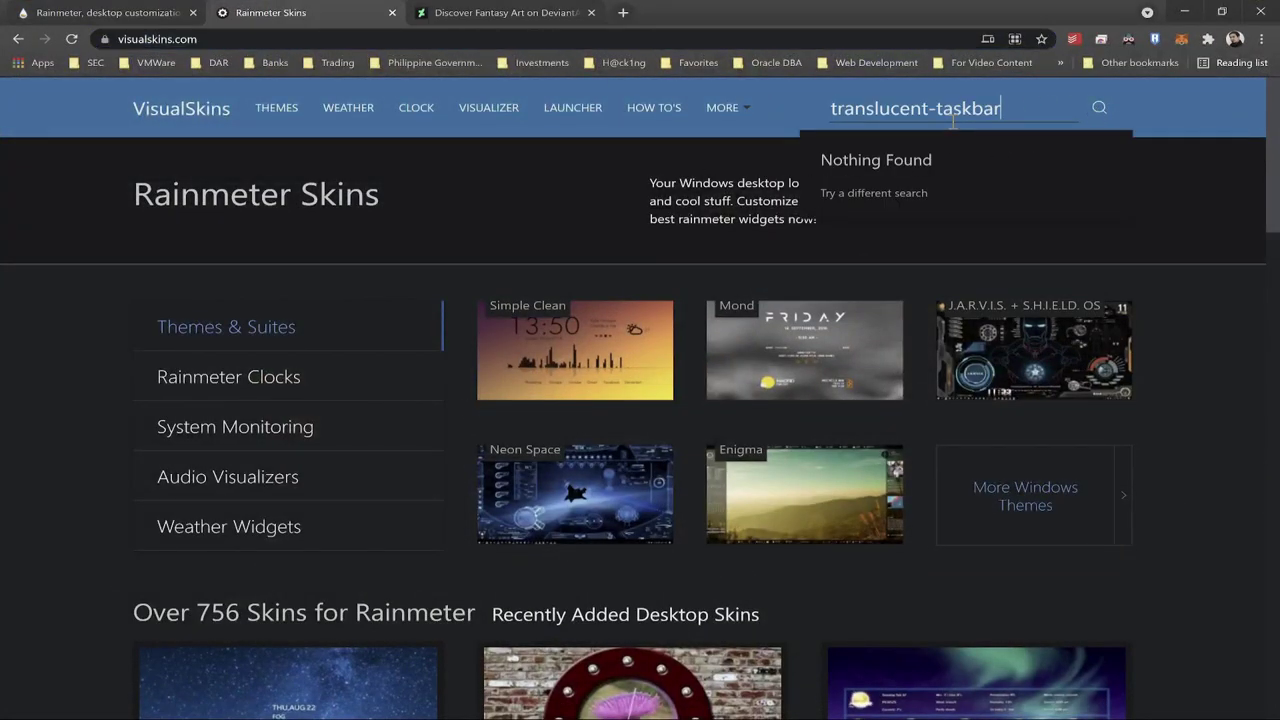
pyautogui.press('BackSpace')
pyautogui.press('BackSpace')
pyautogui.press('BackSpace')
pyautogui.press('BackSpace')
pyautogui.press('BackSpace')
pyautogui.press('BackSpace')
pyautogui.press('BackSpace')
pyautogui.press('BackSpace')
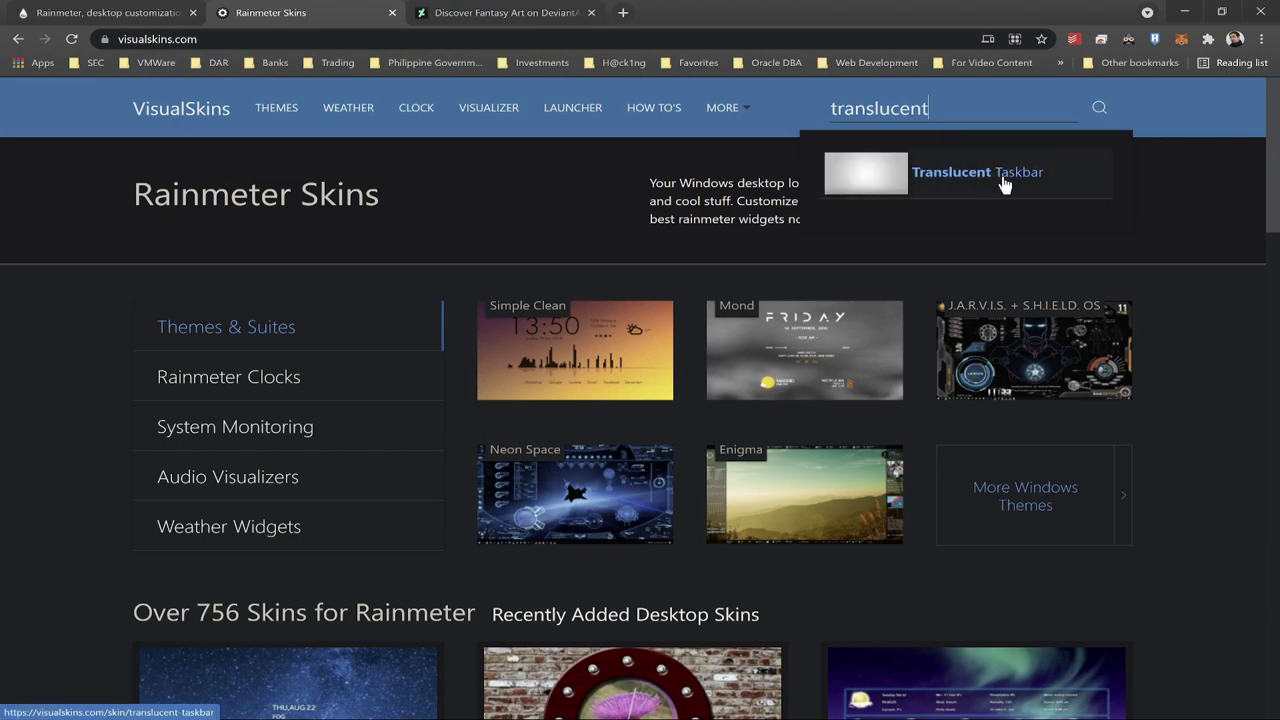
# - Open the Translucent Taskbar skin page, dismissing the advertisement, and download translucent-taskbar.rmskin
pyautogui.click(1005, 185)
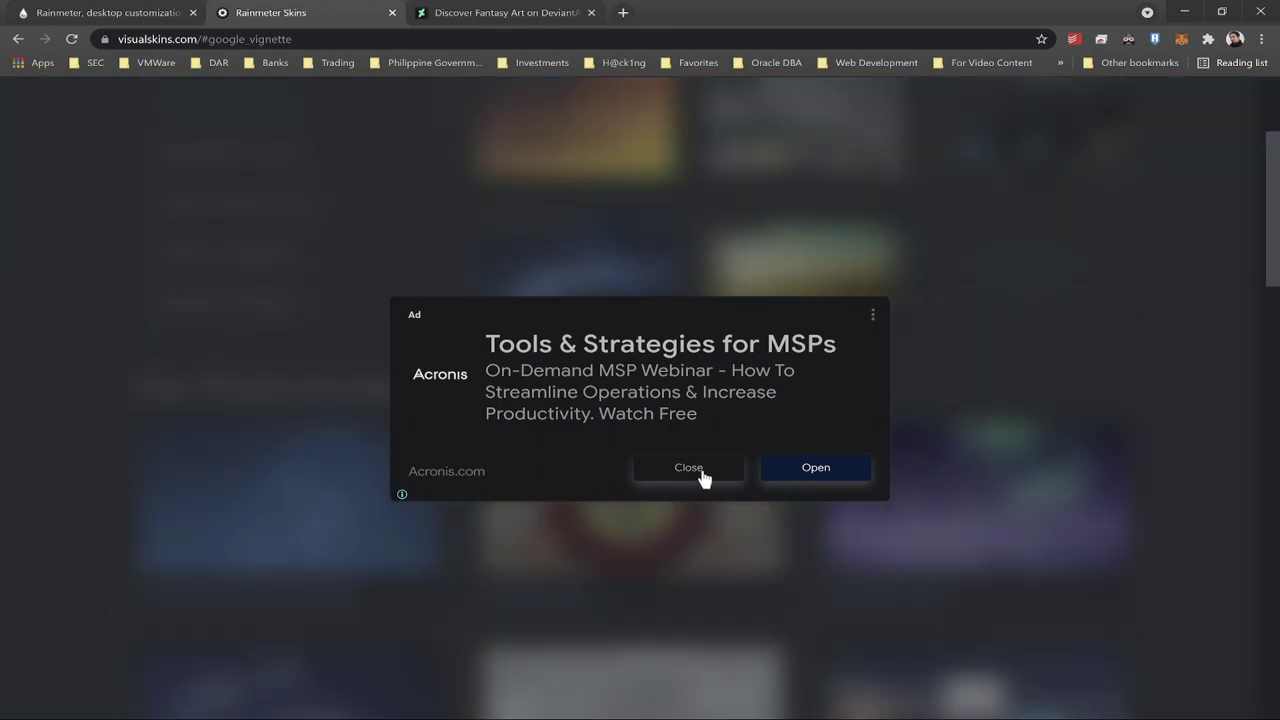
pyautogui.click(700, 470)
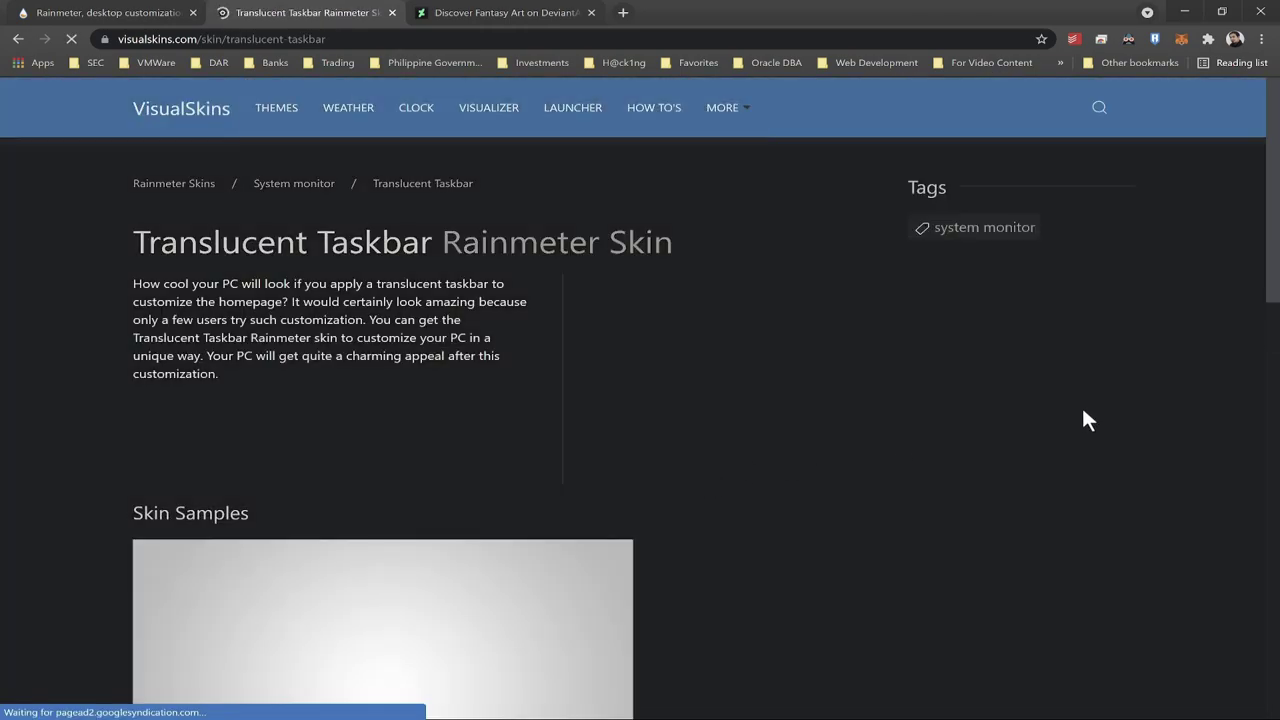
pyautogui.scroll(-7, 1203, 234)
pyautogui.scroll(-2, 1204, 237)
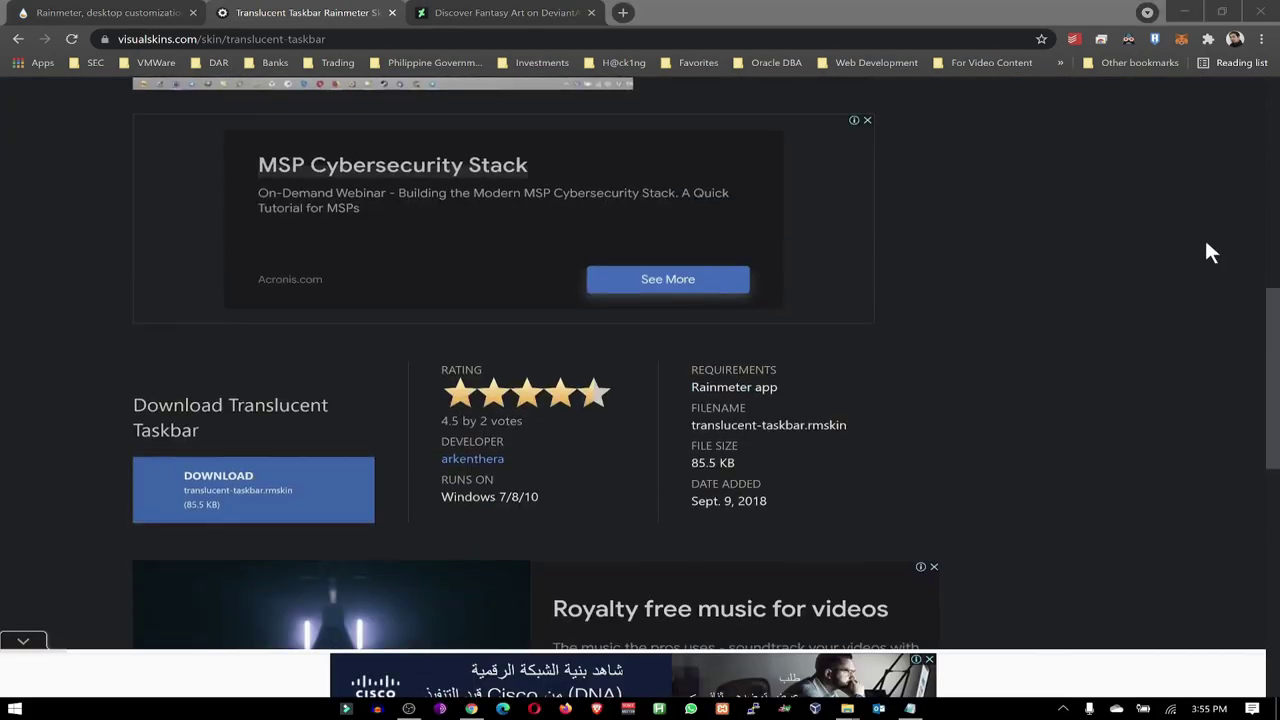
pyautogui.click(290, 353)
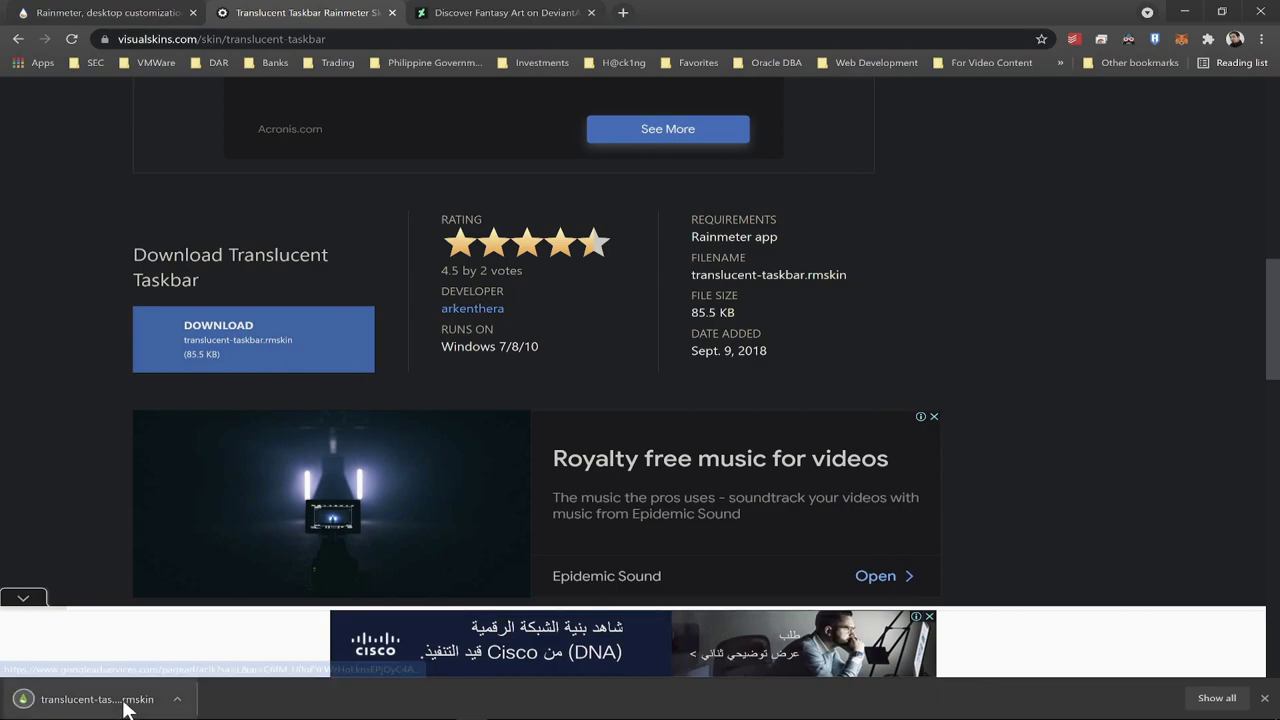
# - Install the downloaded TranslucentTaskbar skin with the Rainmeter Skin Installer and minimize the browser
pyautogui.click(70, 705)
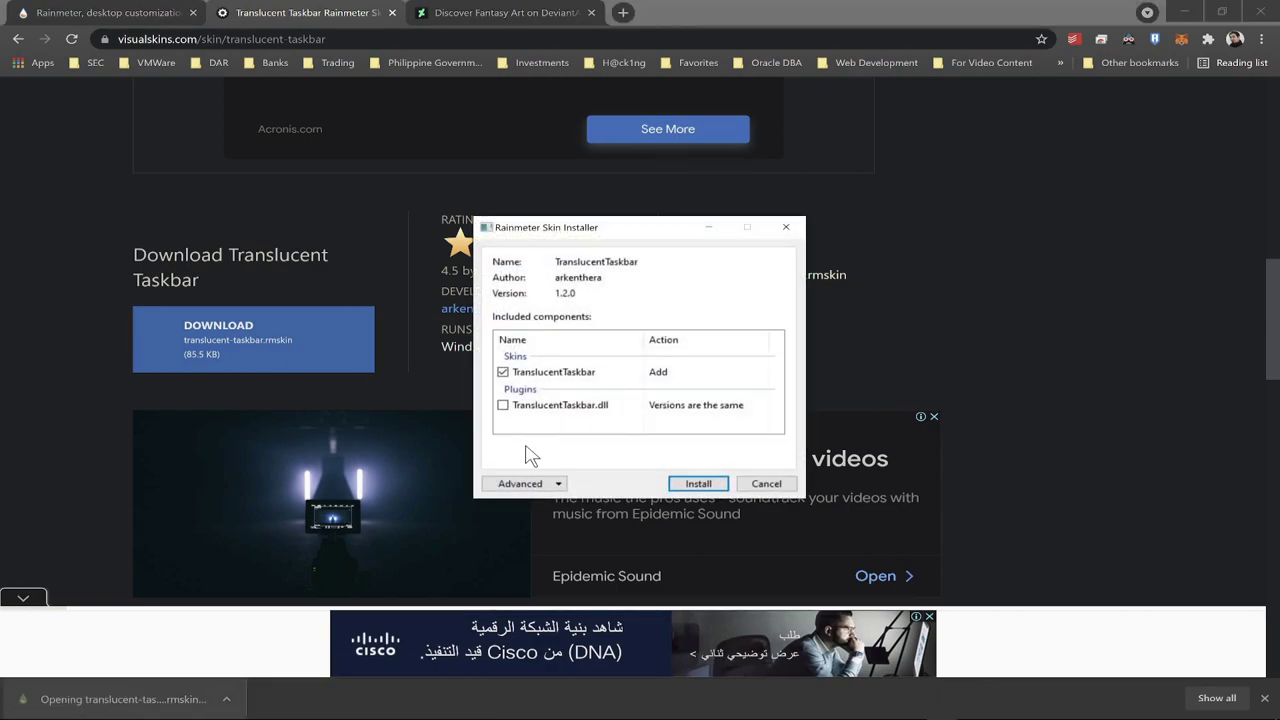
pyautogui.click(698, 484)
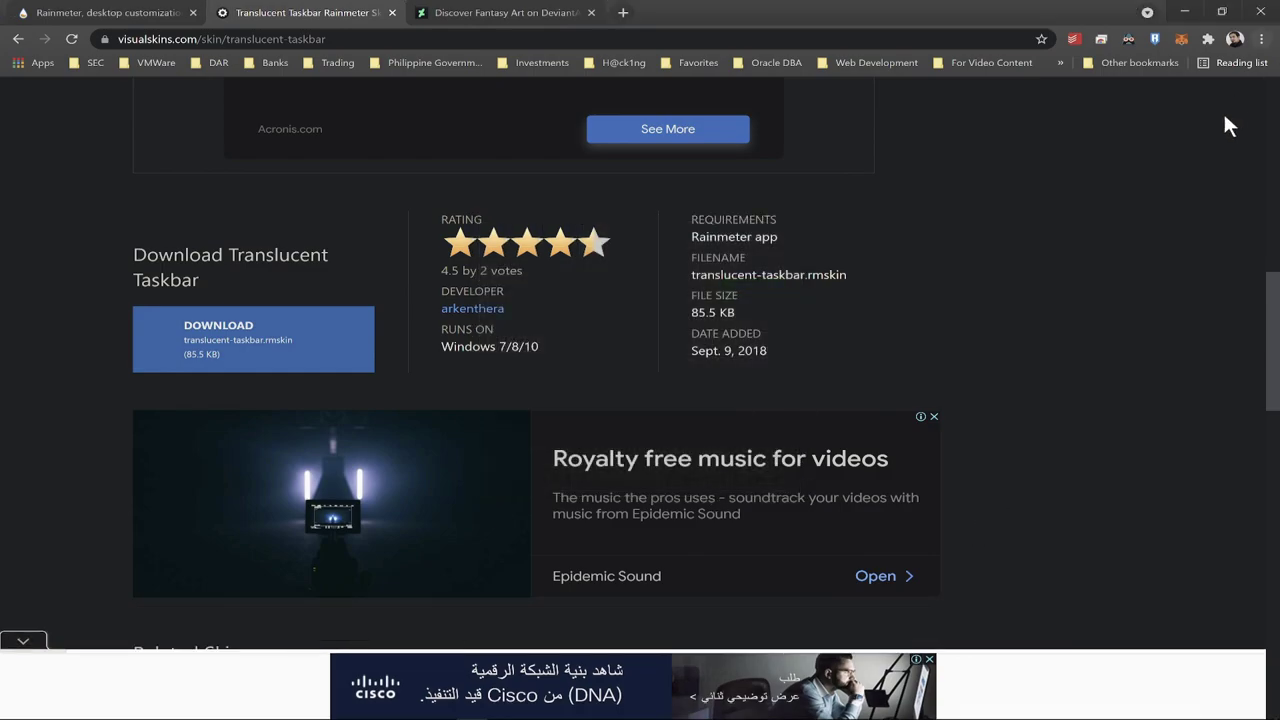
pyautogui.click(1184, 11)
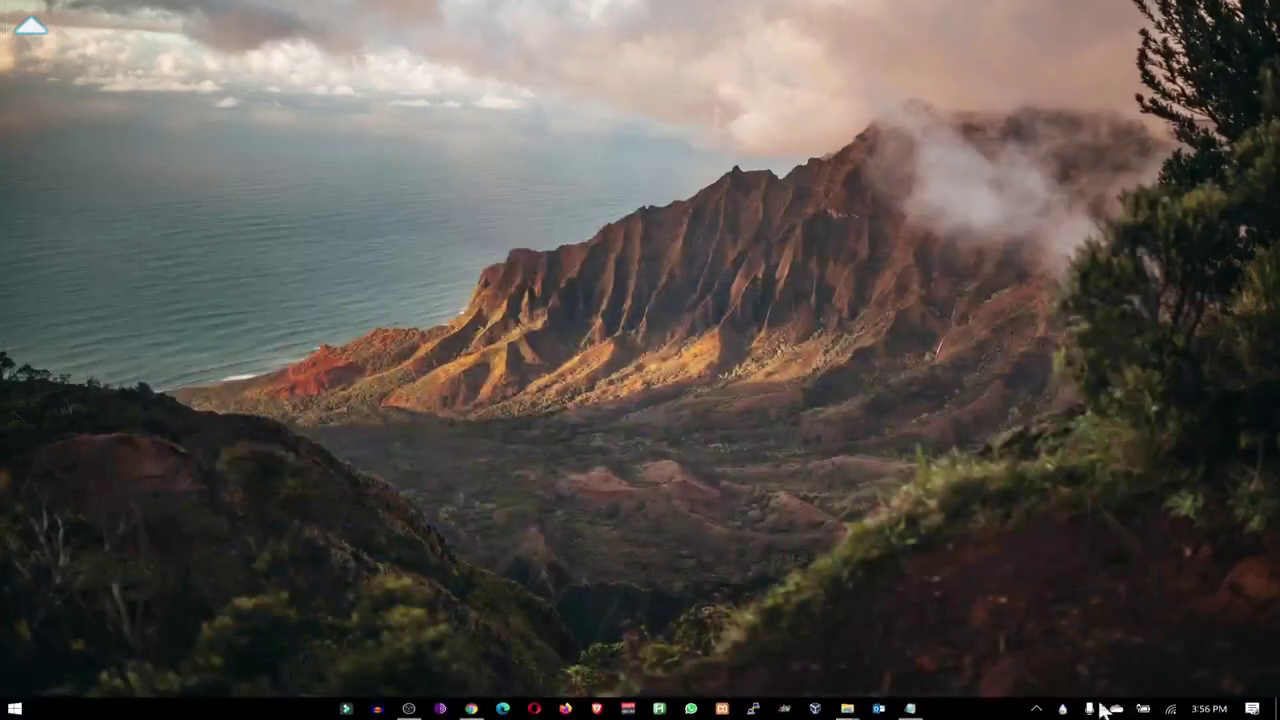
# - Load the TranslucentTaskbar Sample.ini skin in Manage Rainmeter and close that window
pyautogui.click(1064, 709)
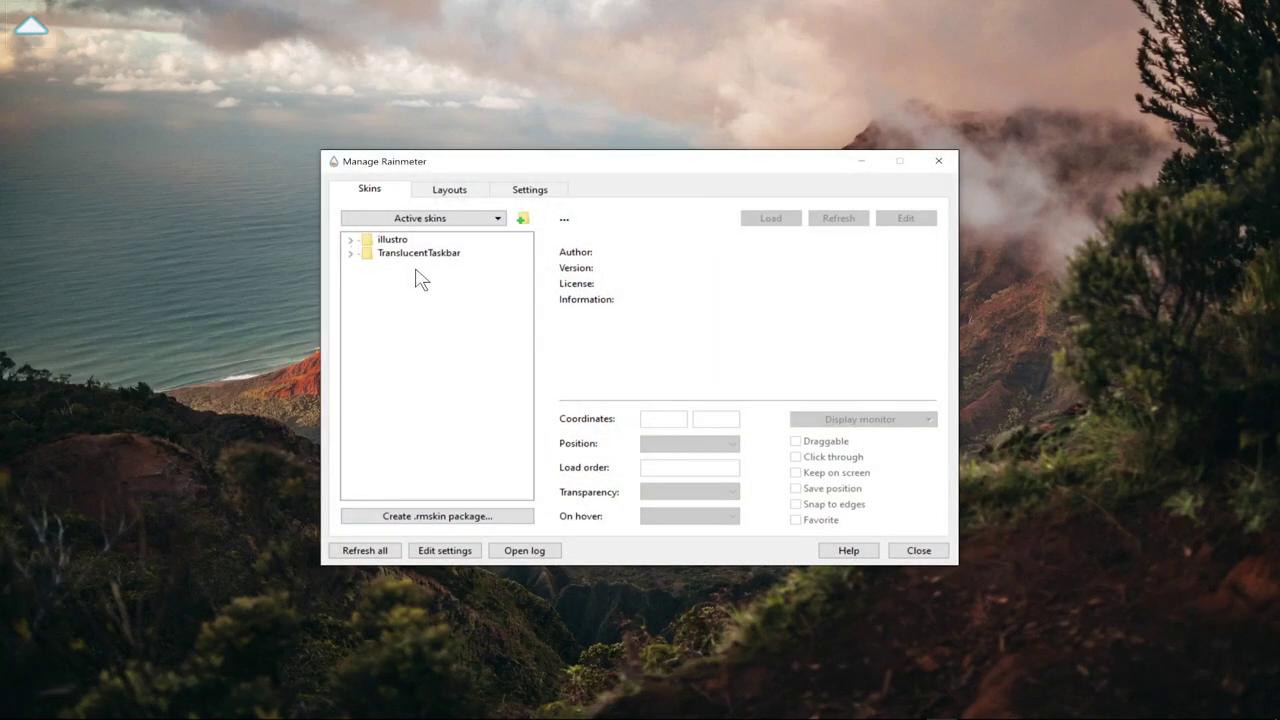
pyautogui.click(350, 253)
pyautogui.click(418, 270)
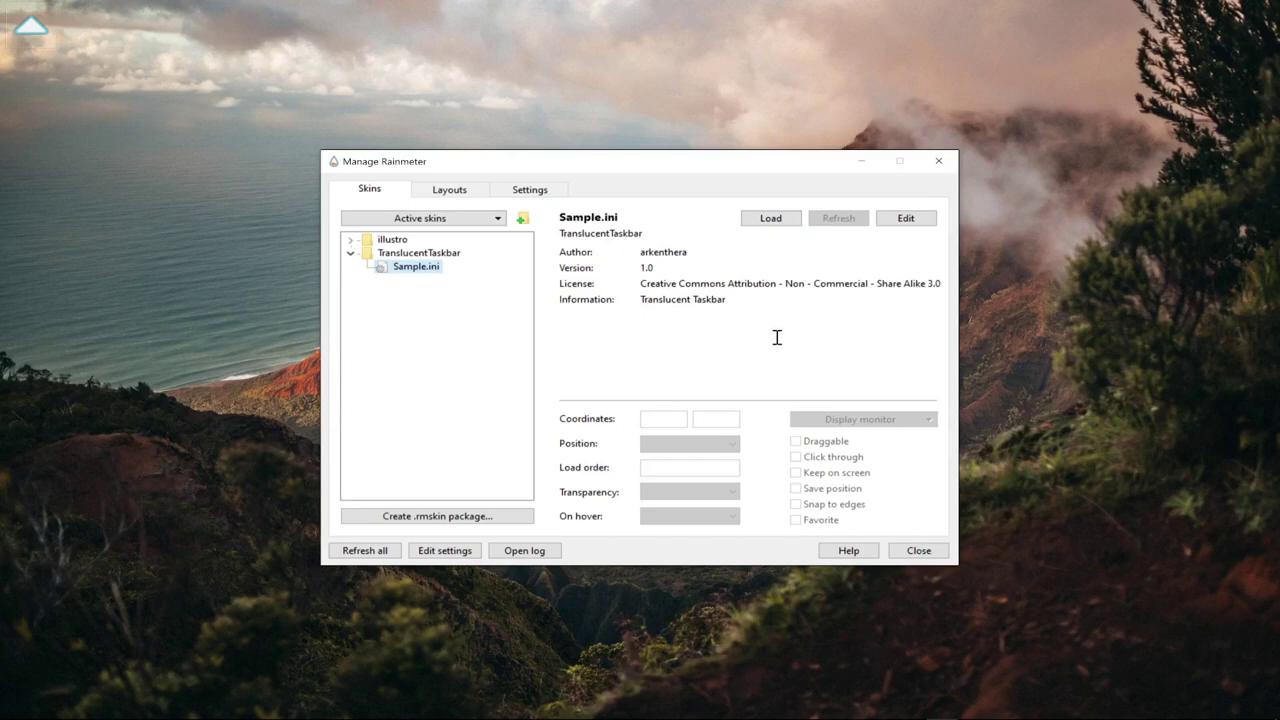
pyautogui.moveTo(760, 716)
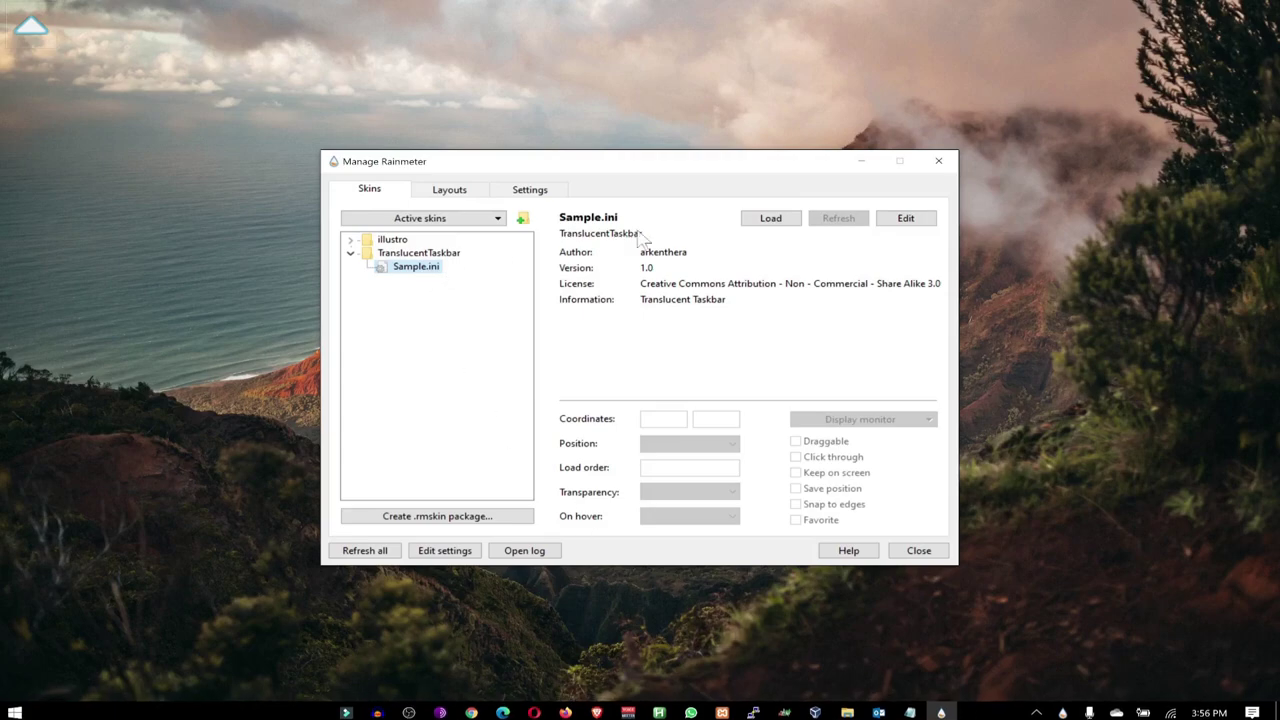
pyautogui.click(780, 226)
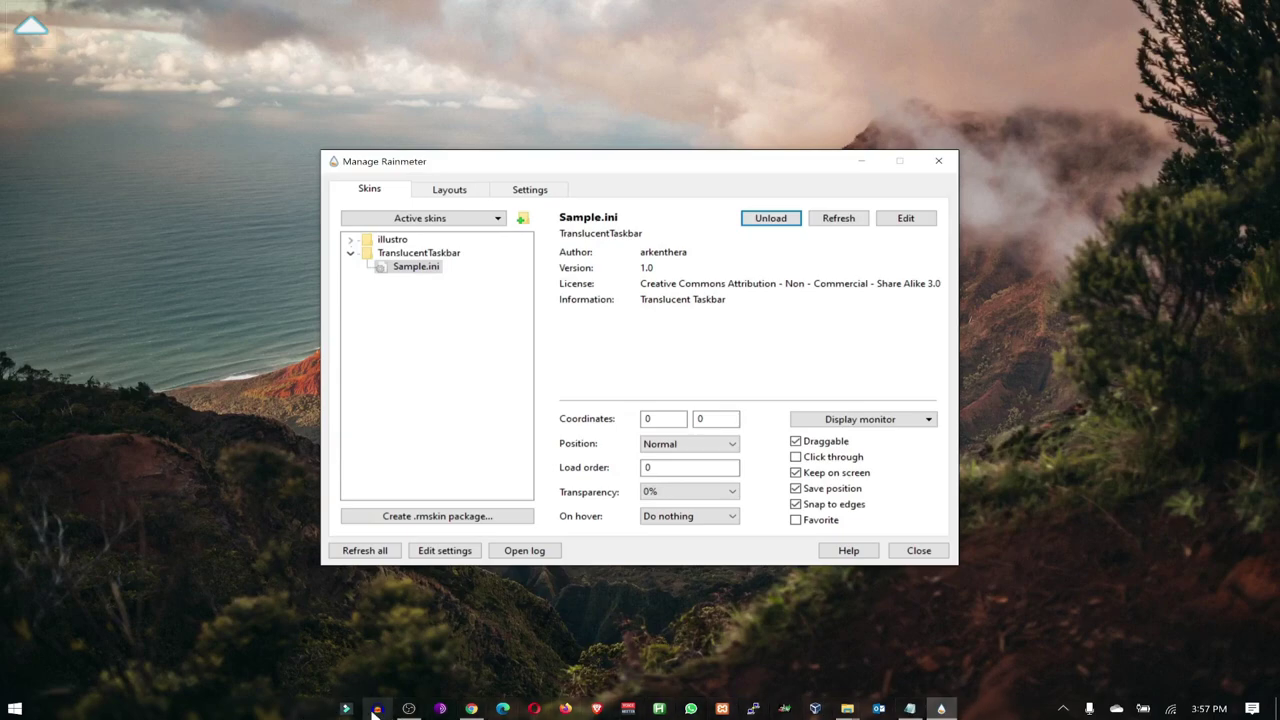
pyautogui.click(955, 166)
# - Switch back to the VisualSkins site in Chrome and search its skins for "inside"
pyautogui.click(473, 708)
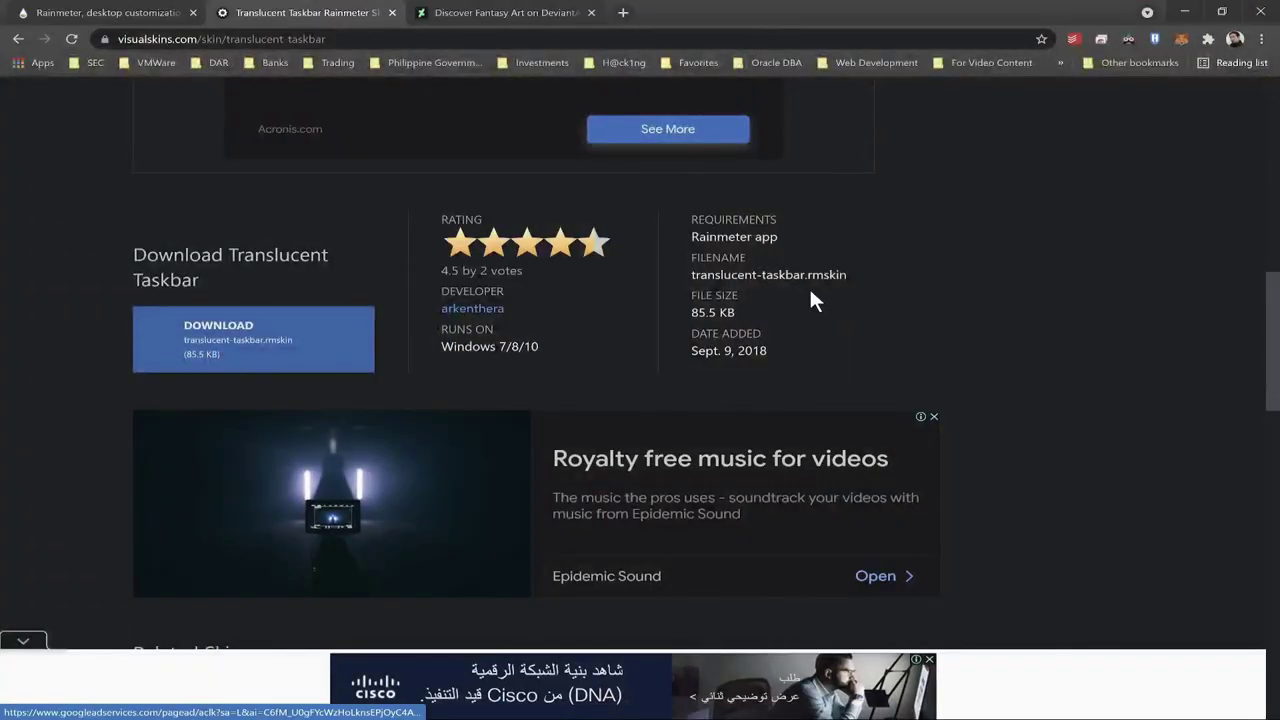
pyautogui.scroll(10, 995, 190)
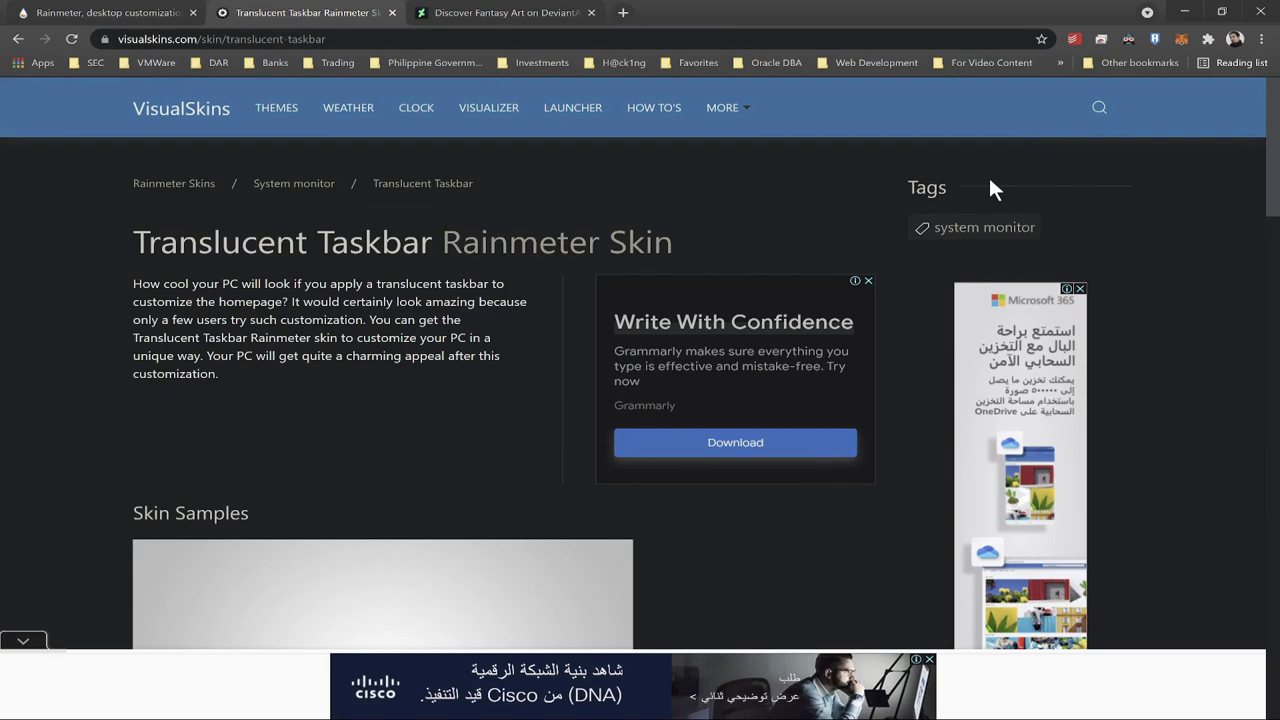
pyautogui.click(1100, 116)
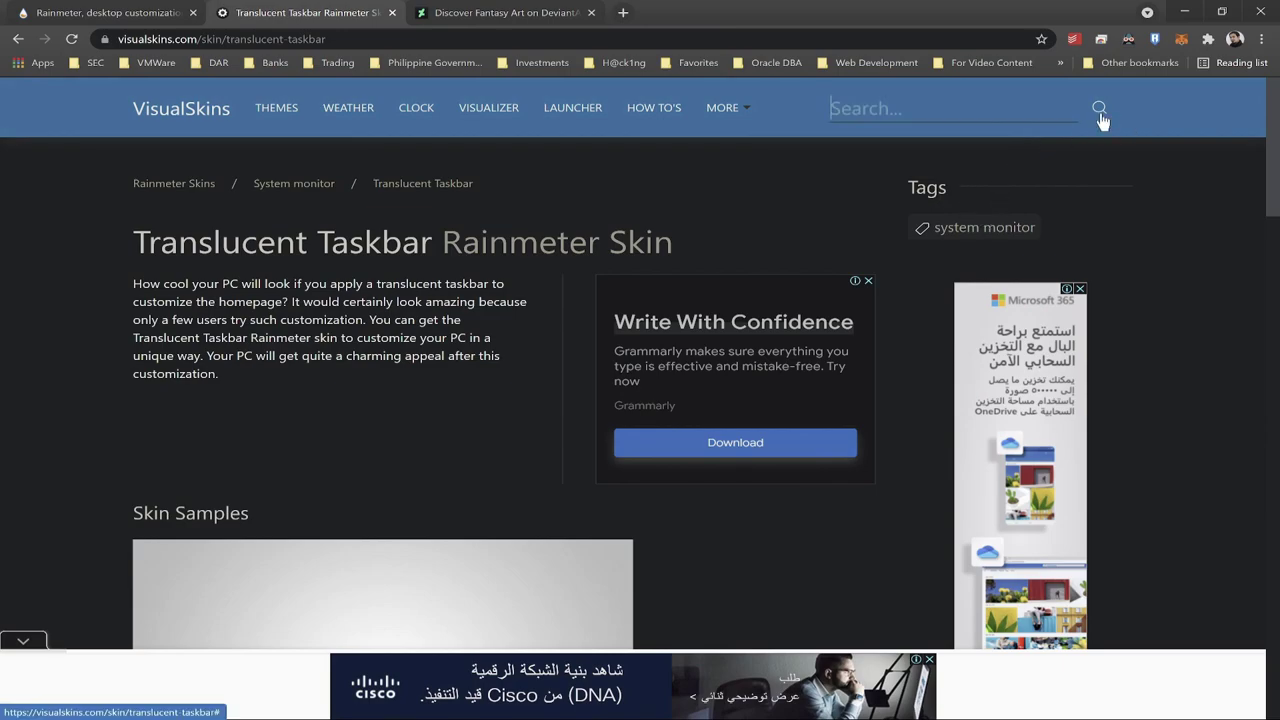
pyautogui.write('inside')
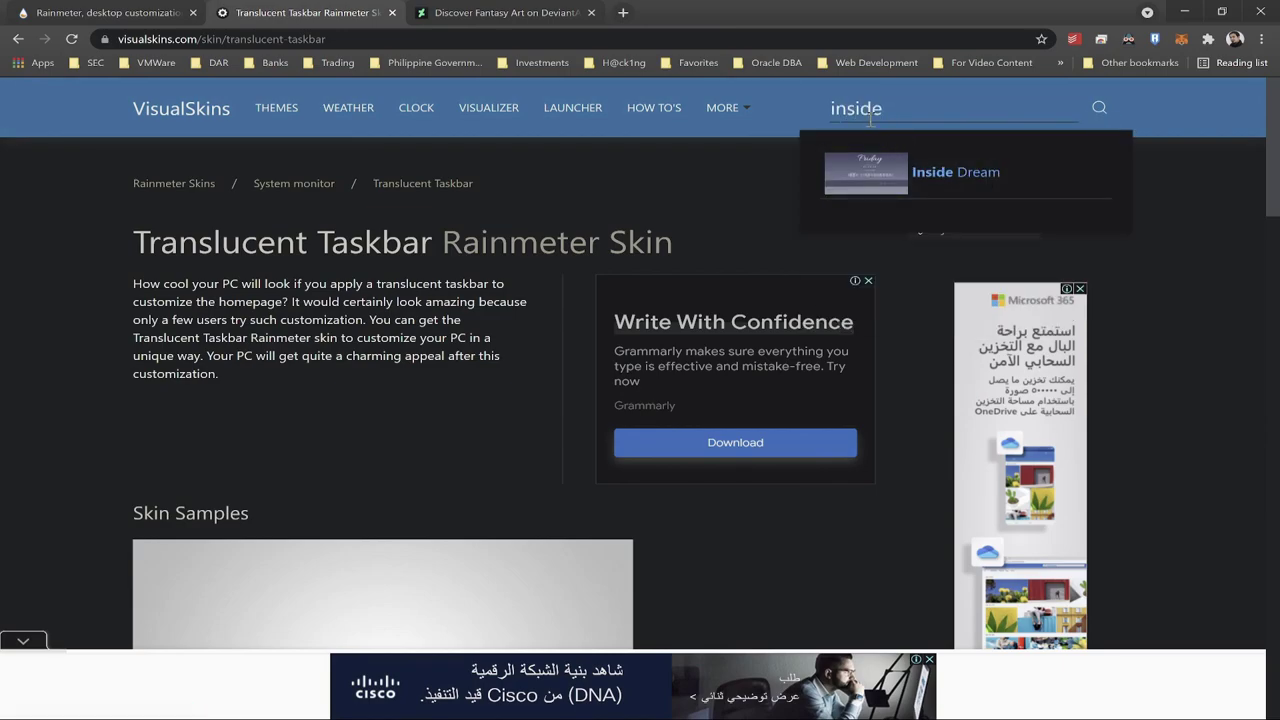
# - Open the Inside Dream skin page from the search results and download inside_dream_1_0.rmskin
pyautogui.click(965, 190)
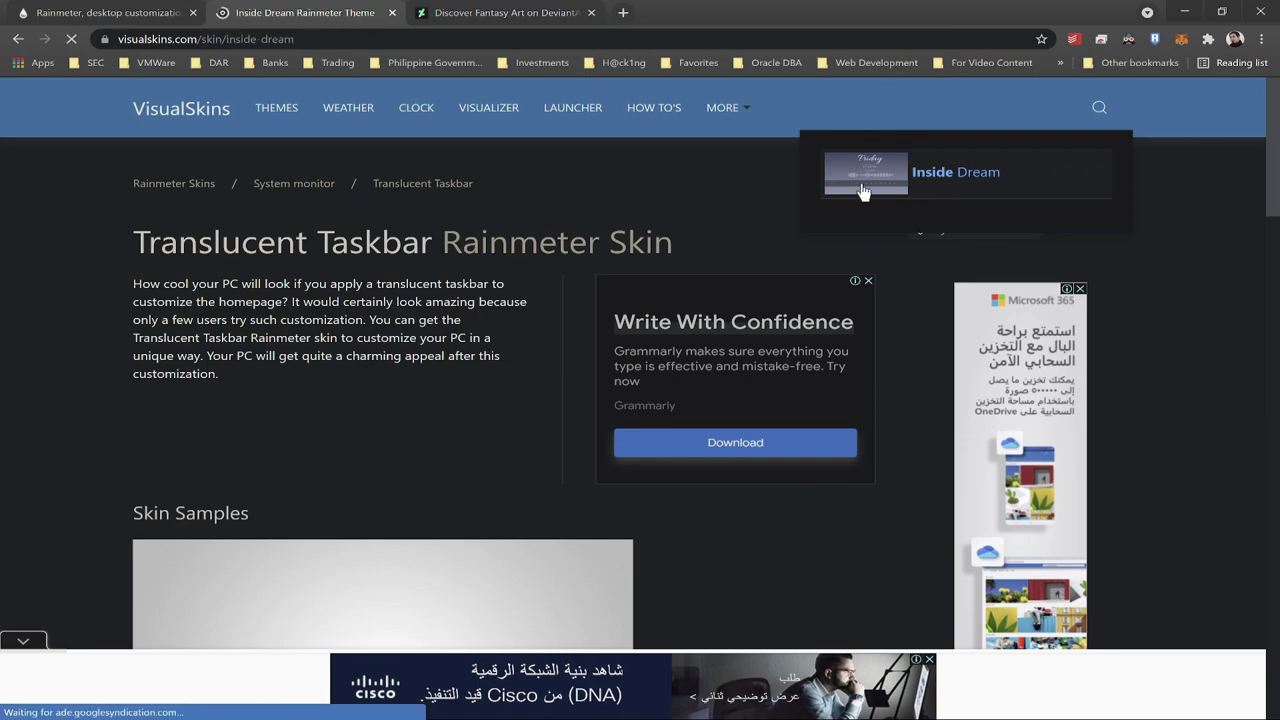
pyautogui.scroll(-3, 708, 514)
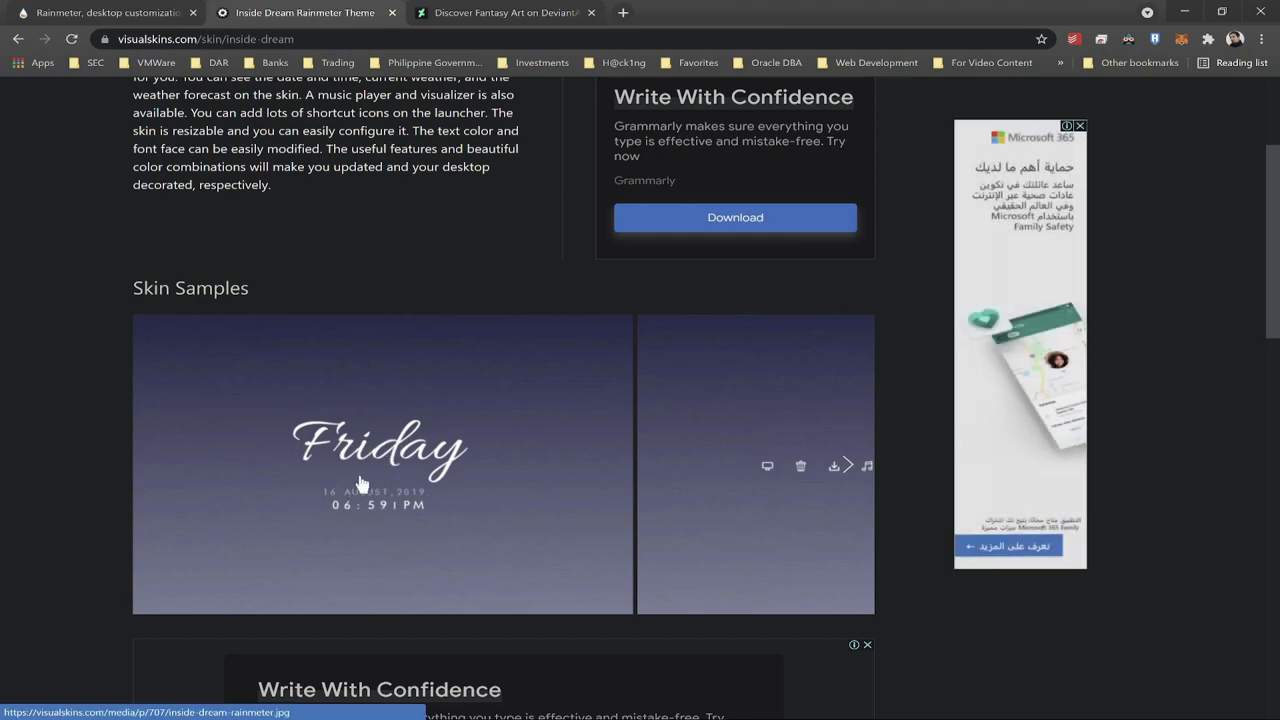
pyautogui.scroll(-5, 366, 485)
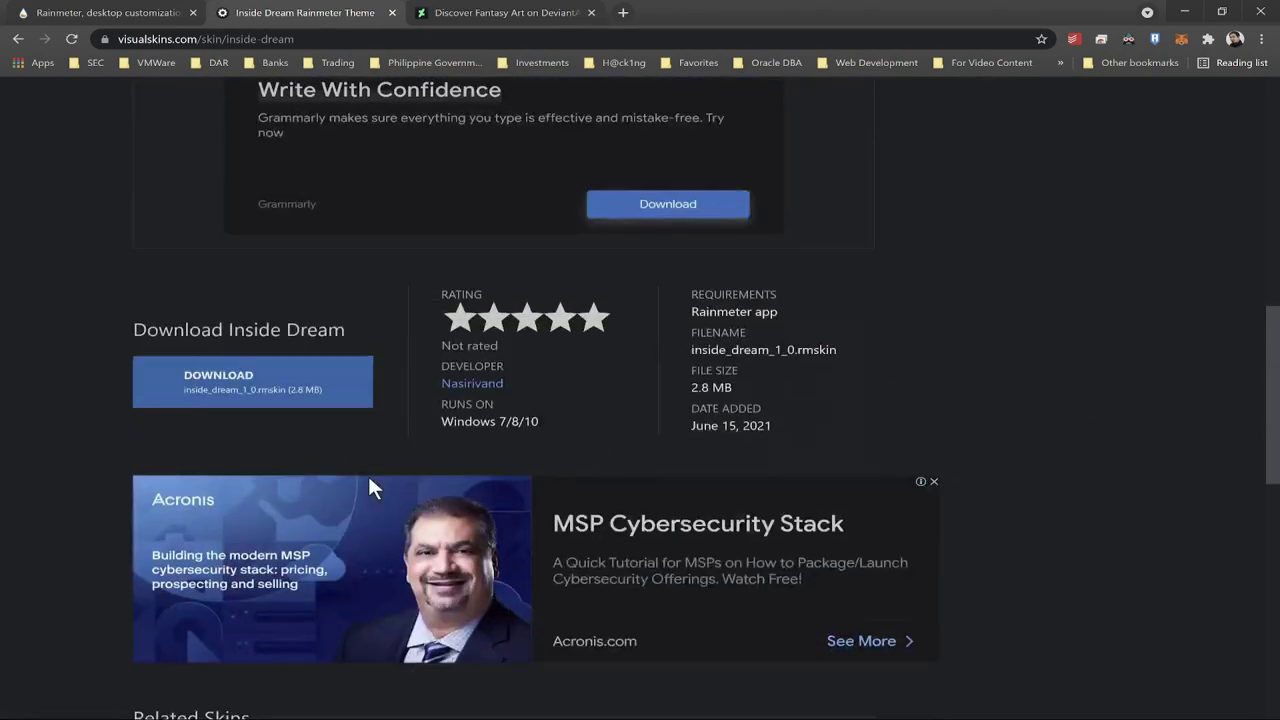
pyautogui.click(231, 392)
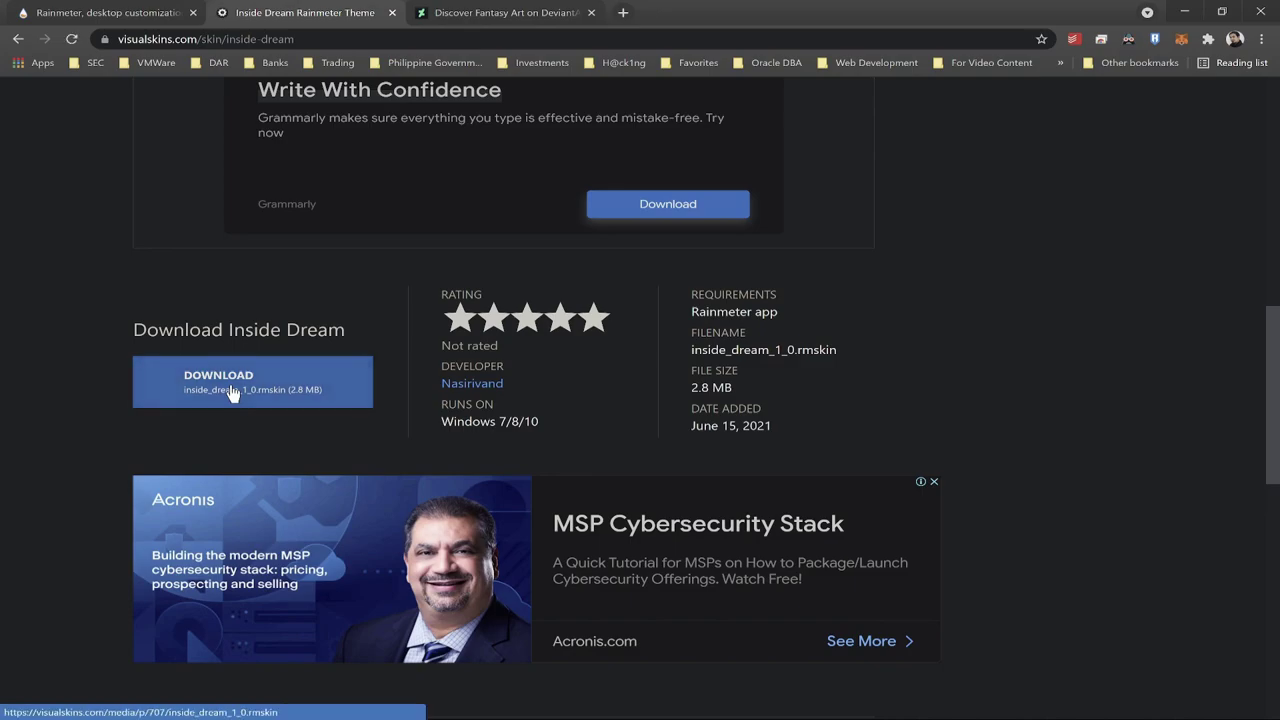
# - Install the downloaded Inside Dream skin with the Rainmeter Skin Installer and minimize the browser
pyautogui.click(100, 703)
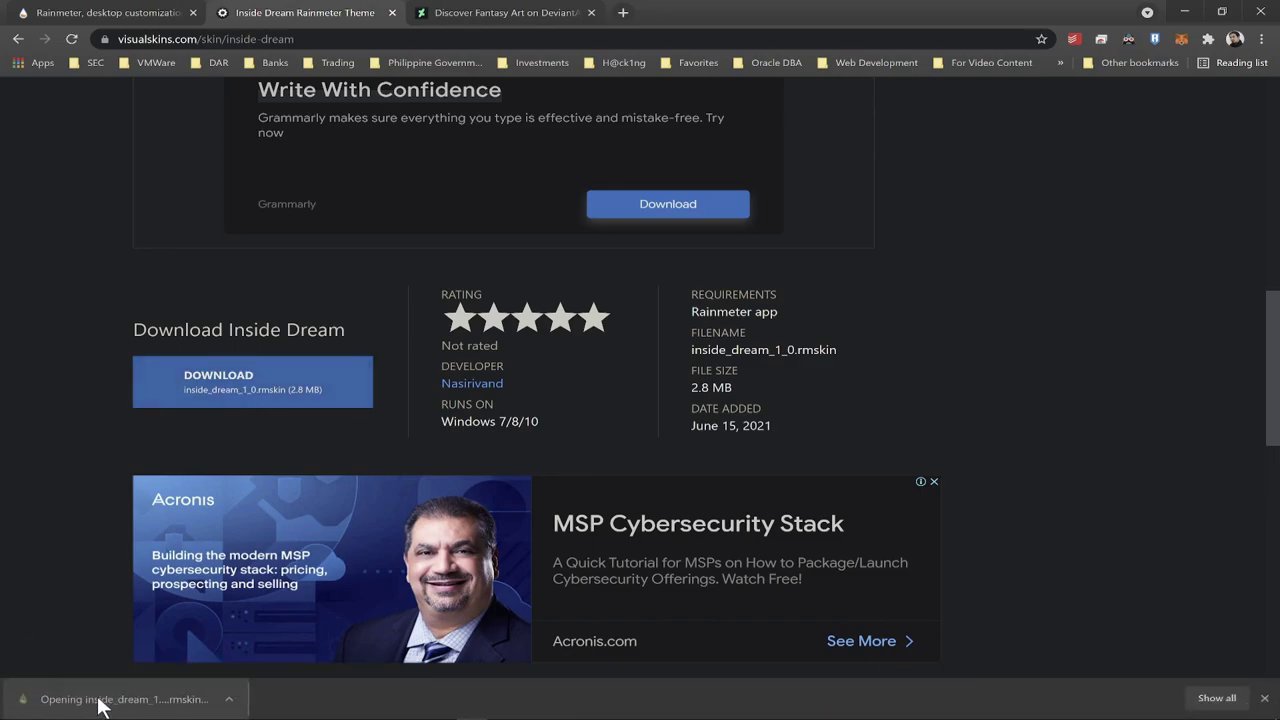
pyautogui.click(698, 484)
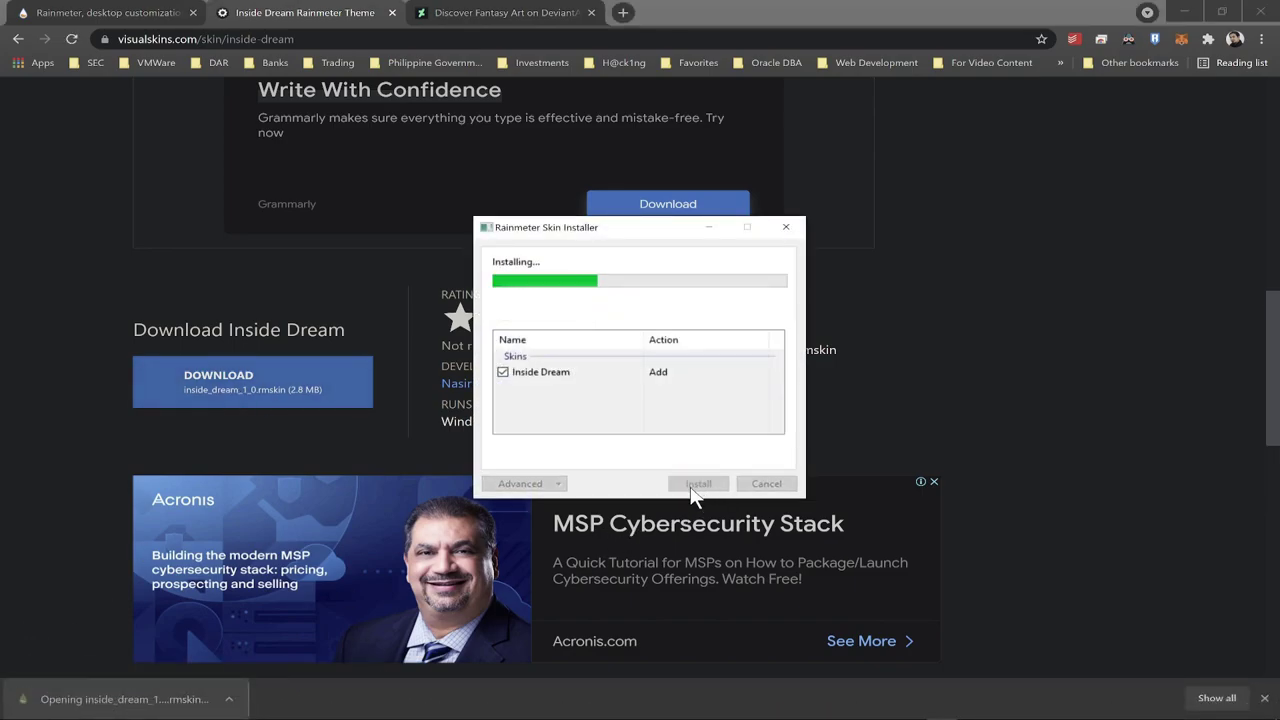
pyautogui.click(1185, 12)
# - Open Manage Rainmeter and load the Clock.ini skin from the Inside Dream Clock folder
pyautogui.click(1063, 708)
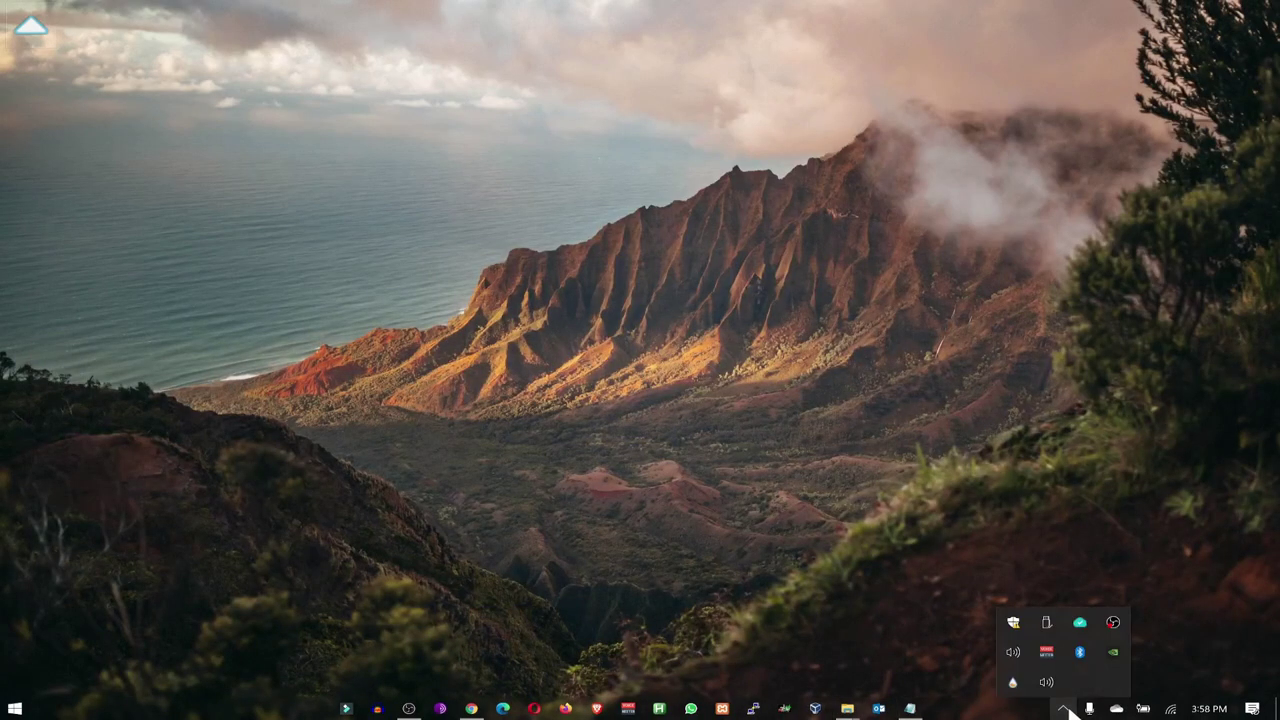
pyautogui.click(1012, 682)
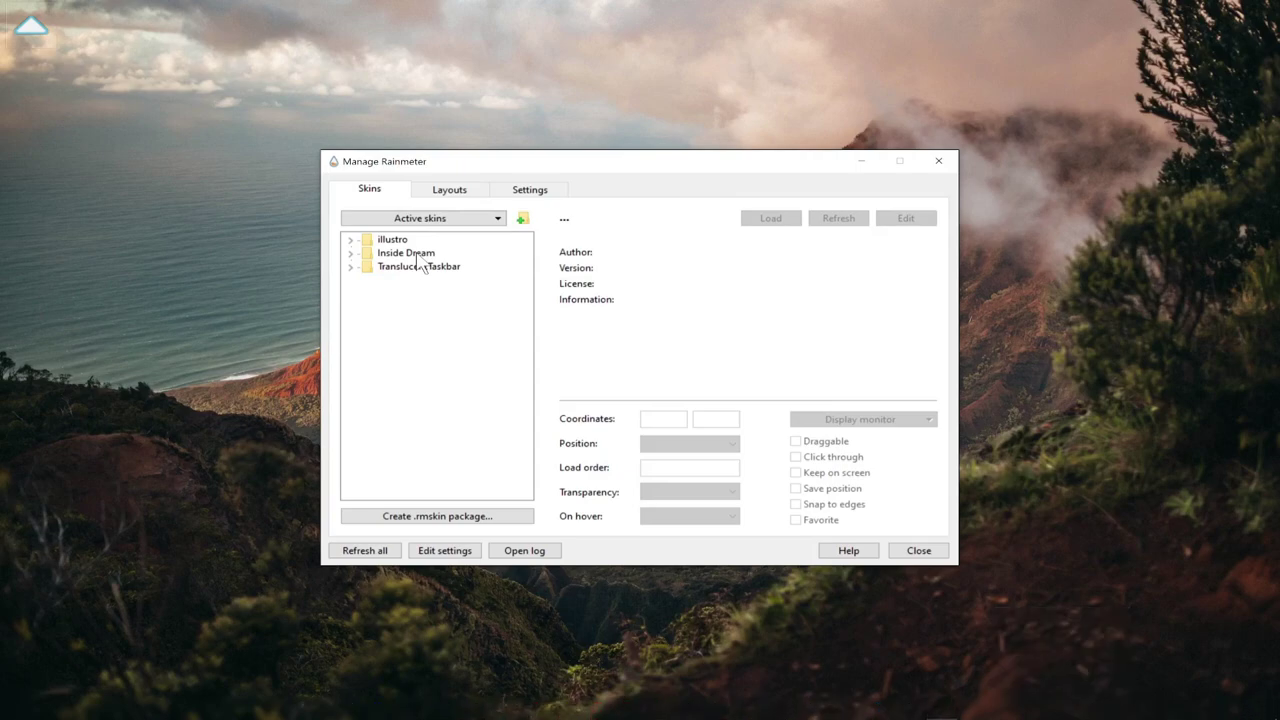
pyautogui.click(350, 254)
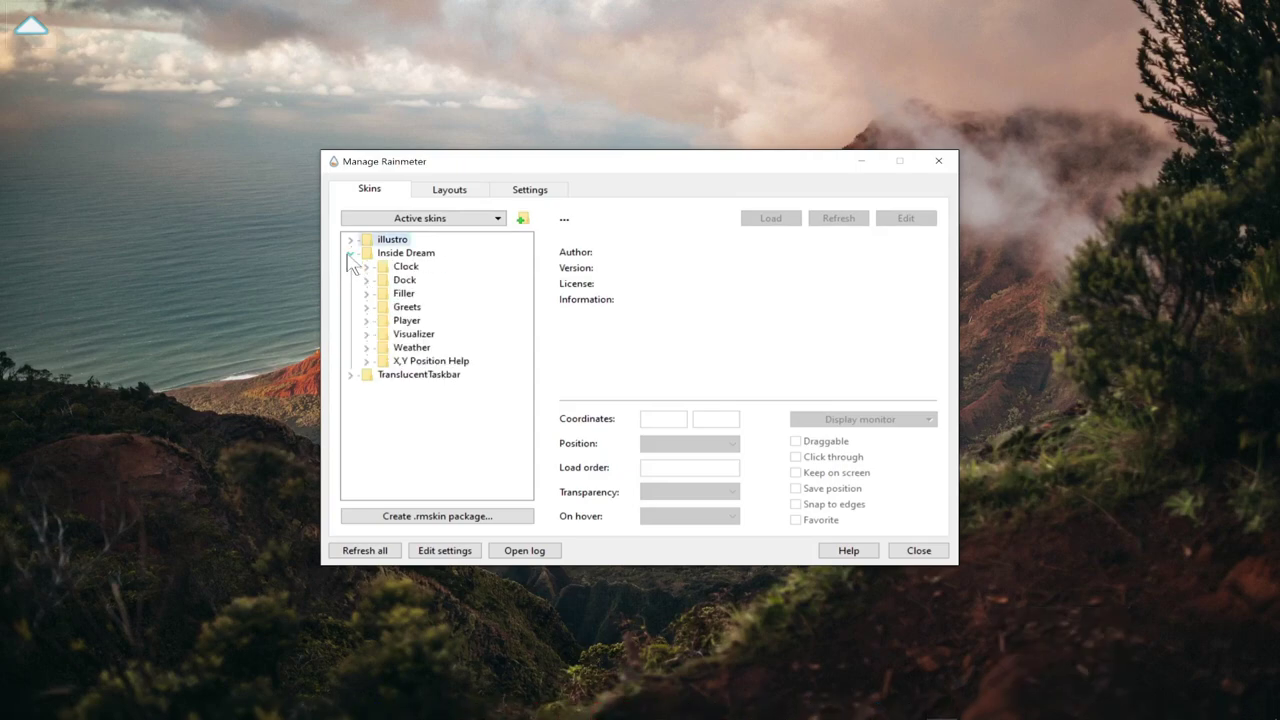
pyautogui.click(366, 267)
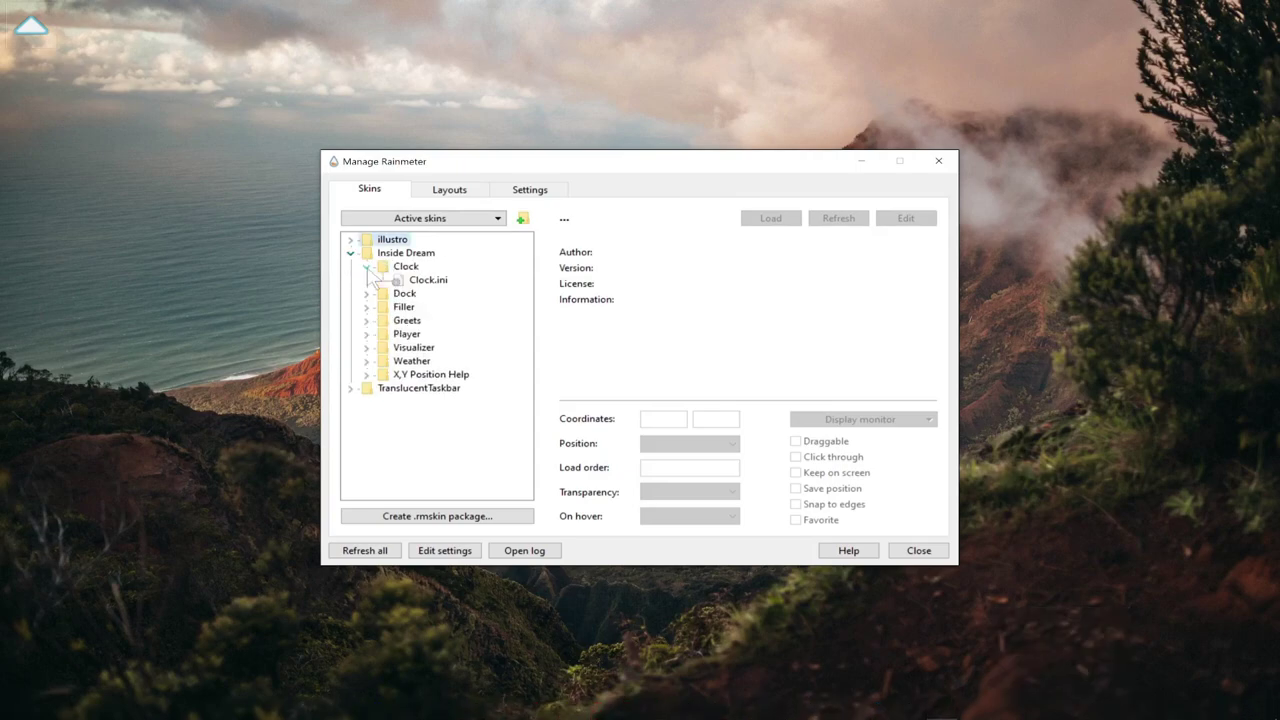
pyautogui.click(427, 280)
pyautogui.click(775, 220)
# - Move the Manage Rainmeter window out of the way and place the clock in the lower middle of the desktop at about 527, 571
pyautogui.moveTo(703, 164); pyautogui.dragTo(520, 14)
pyautogui.moveTo(991, 227); pyautogui.dragTo(628, 508)
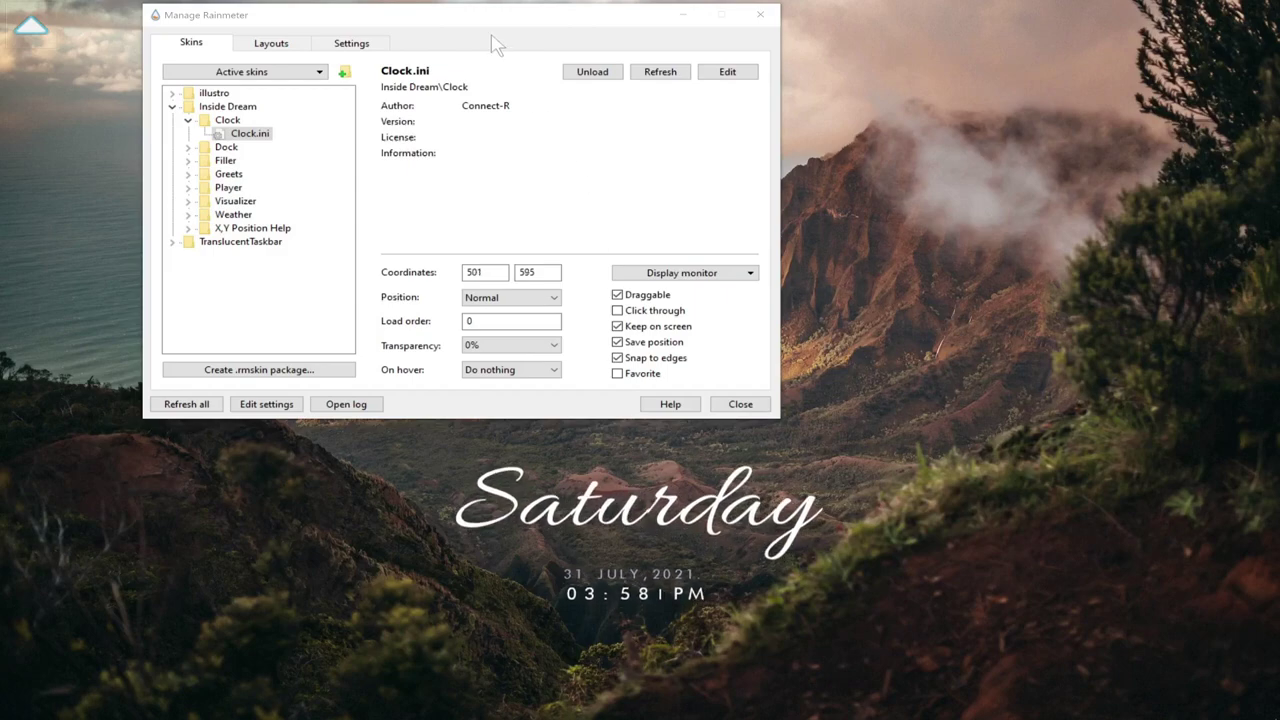
pyautogui.moveTo(713, 19); pyautogui.dragTo(1092, 45)
pyautogui.moveTo(590, 528); pyautogui.dragTo(173, 116)
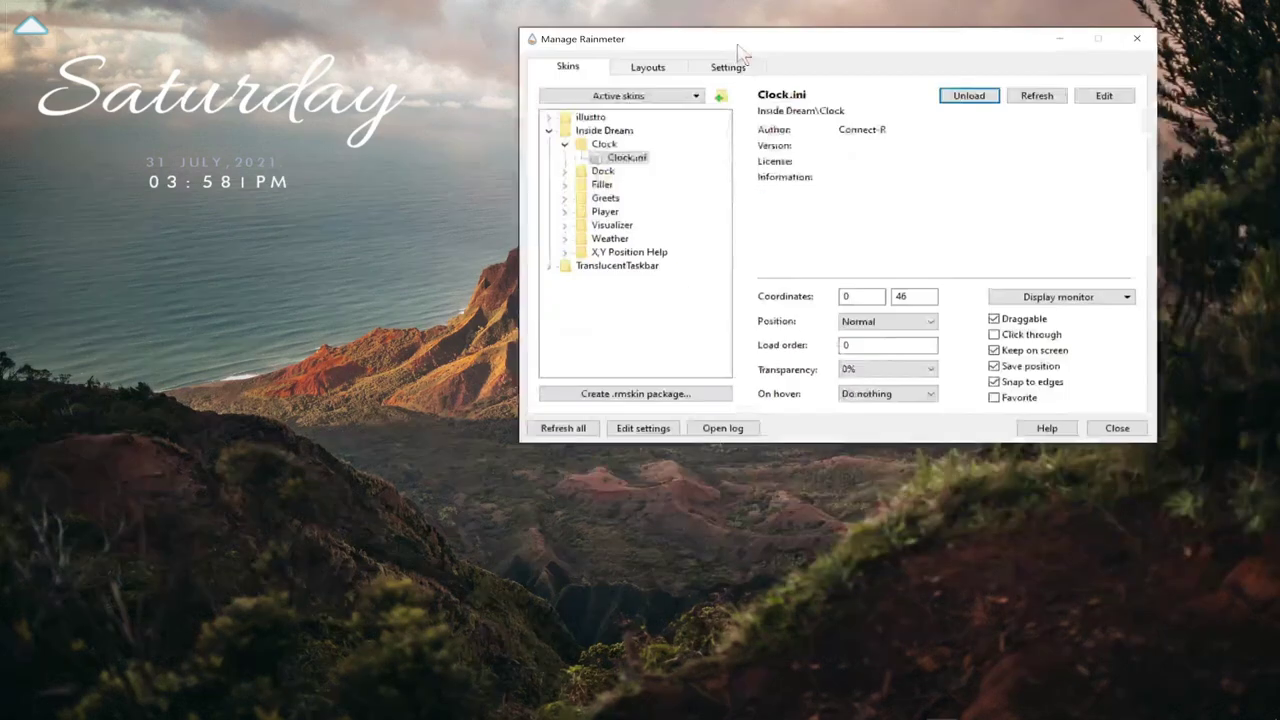
pyautogui.moveTo(740, 40); pyautogui.dragTo(706, 18)
pyautogui.moveTo(195, 99); pyautogui.dragTo(634, 495)
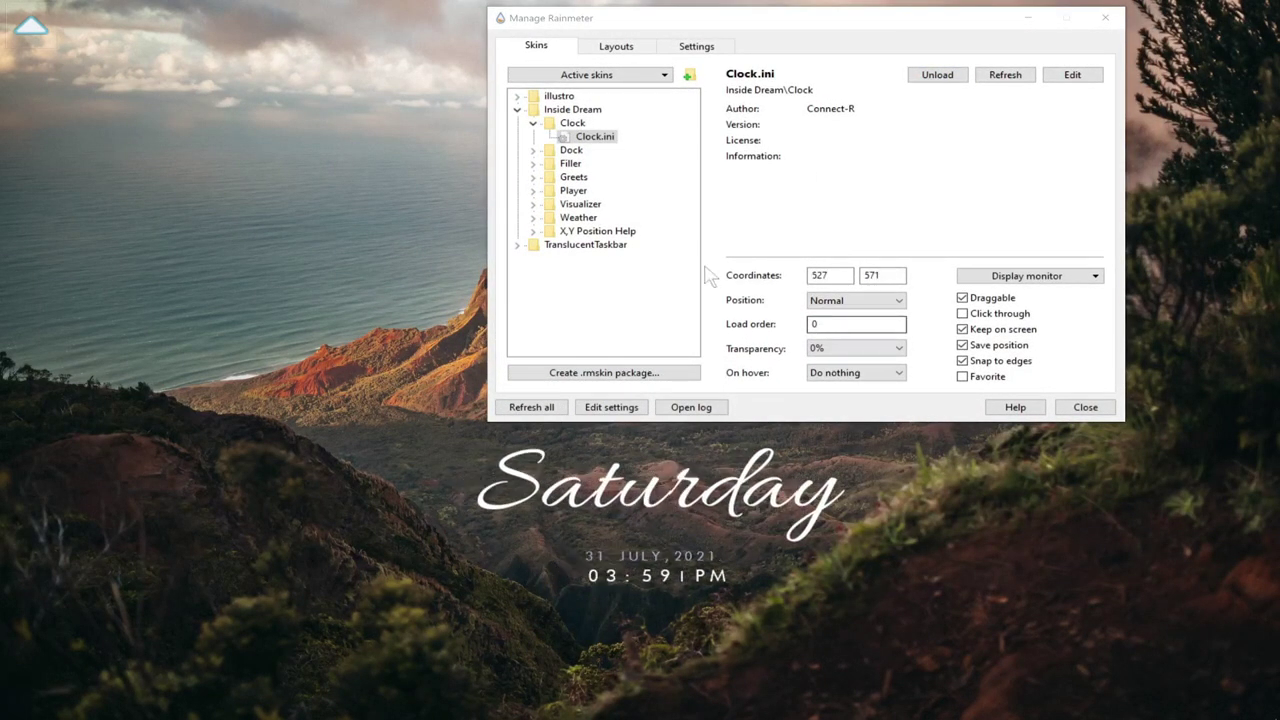
# - Load the Inside Dream Visualizer.ini skin, place it below the clock at about 490, 752, and minimize Manage Rainmeter
pyautogui.click(533, 204)
pyautogui.click(610, 218)
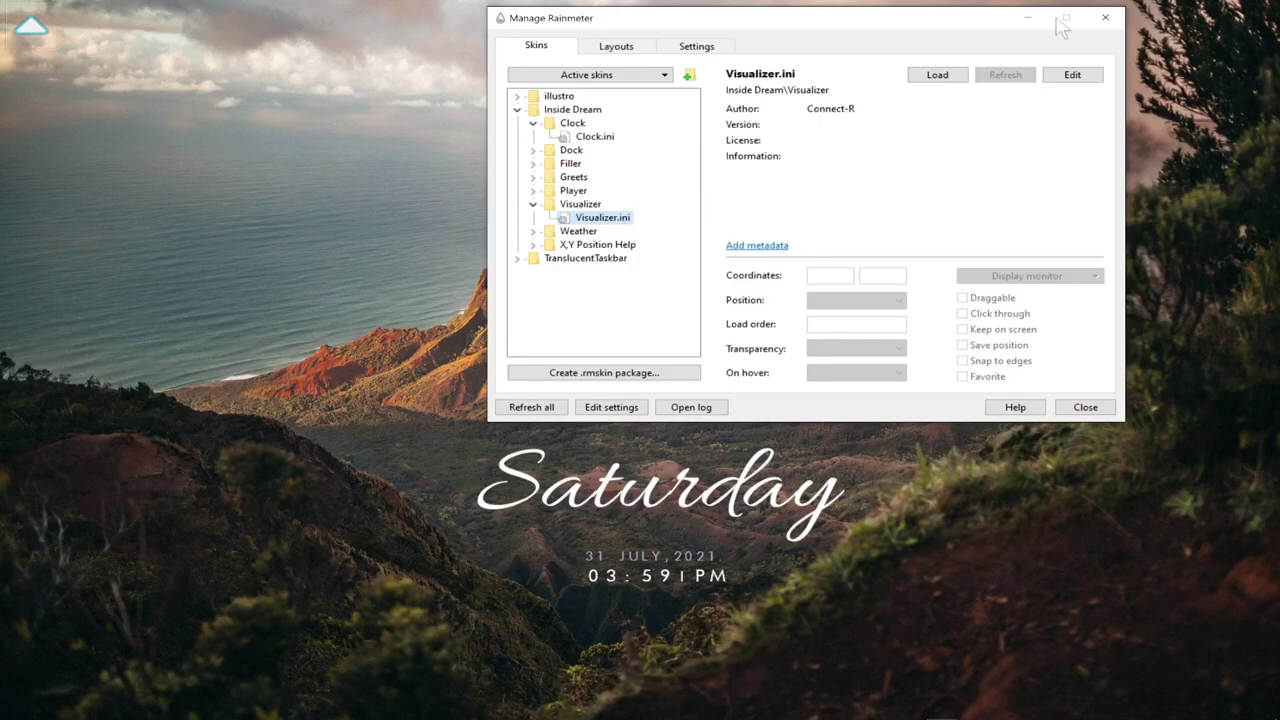
pyautogui.click(935, 76)
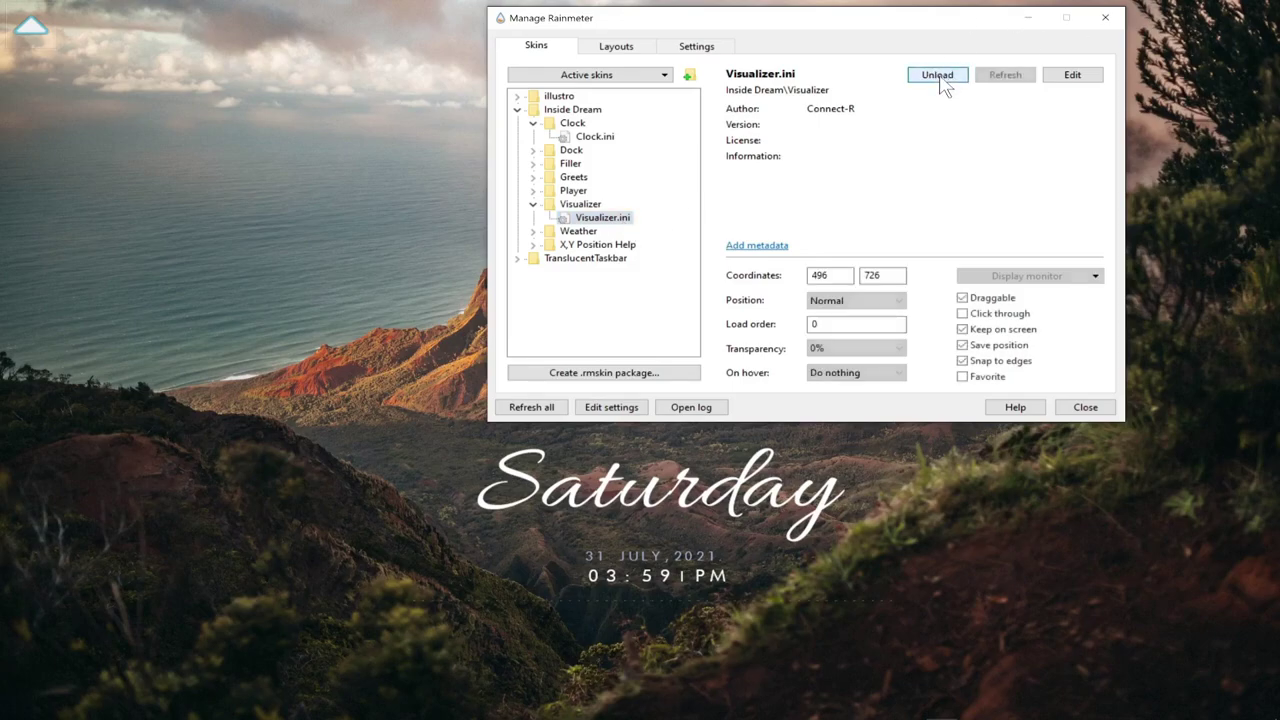
pyautogui.click(798, 604)
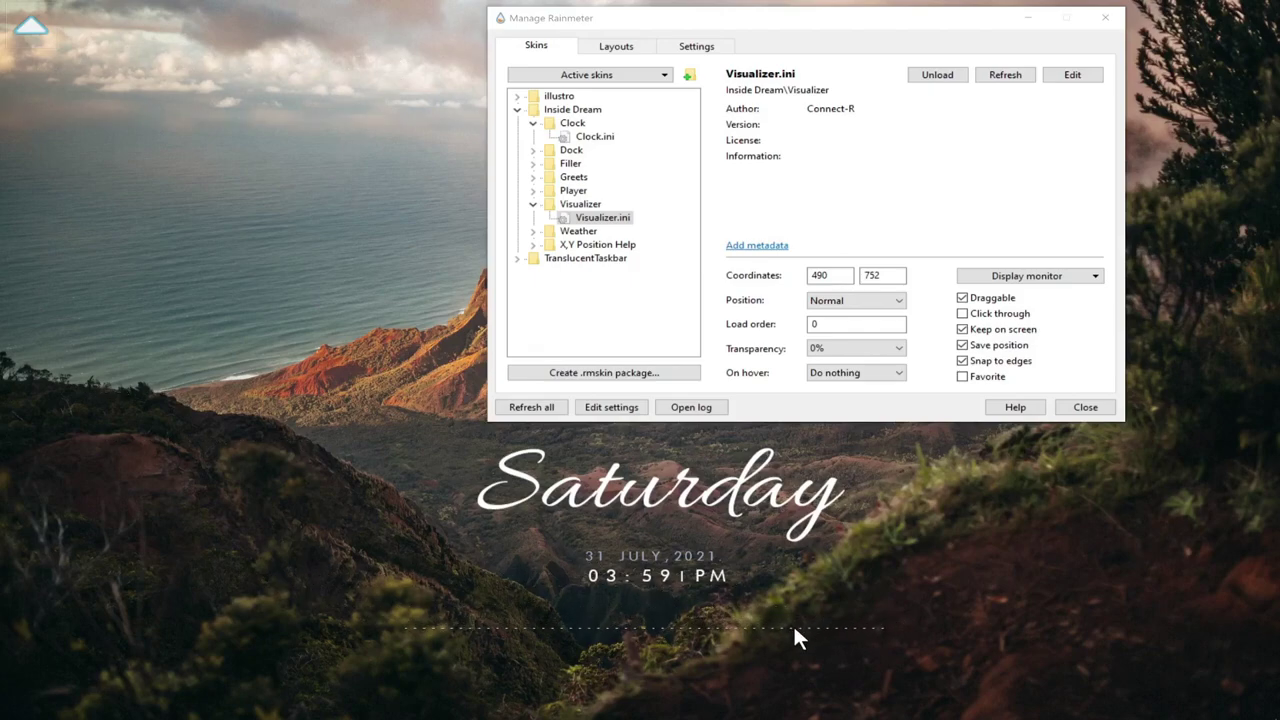
pyautogui.click(1030, 20)
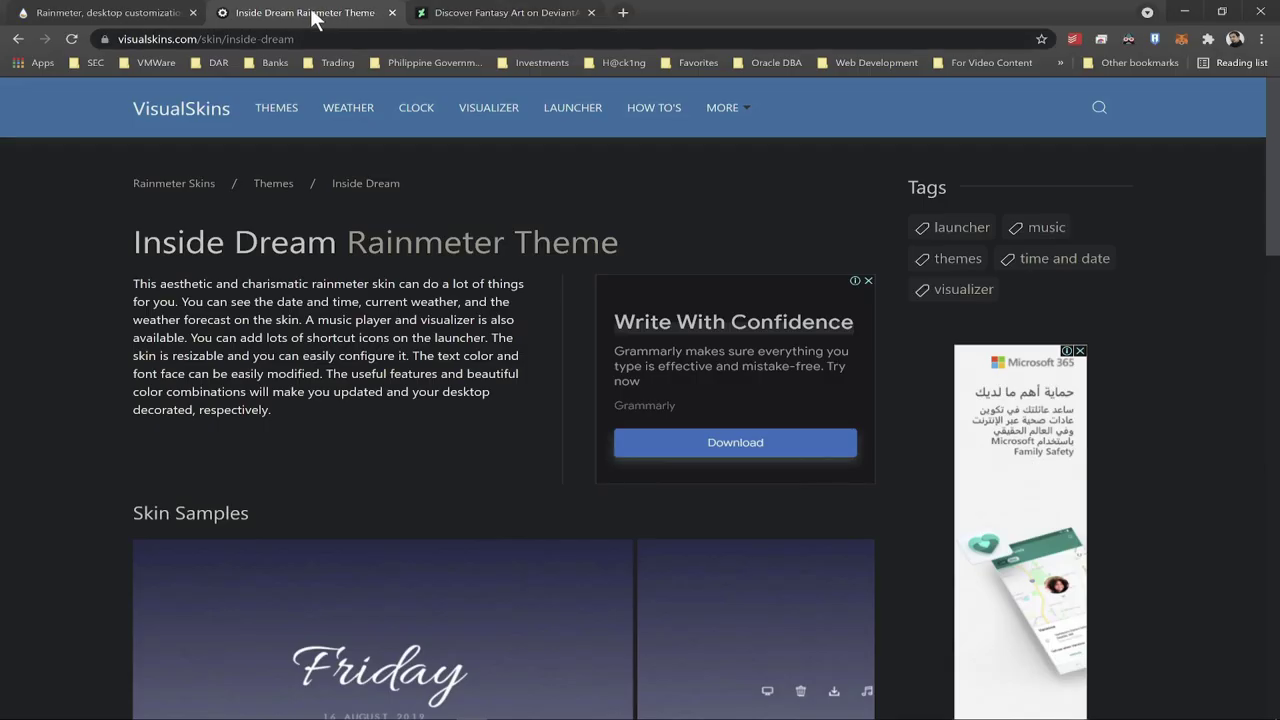
# - Search the VisualSkins site for "up" and open the Up In Lights skin page
pyautogui.click(1099, 107)
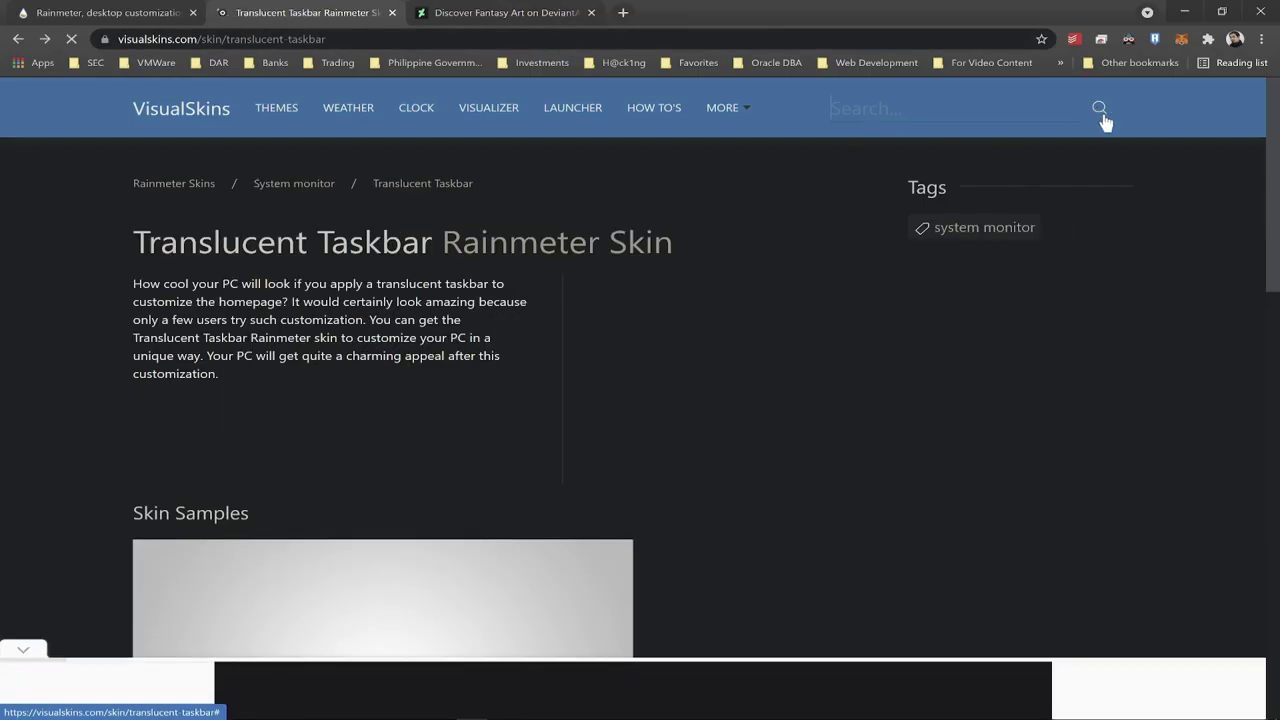
pyautogui.write('up')
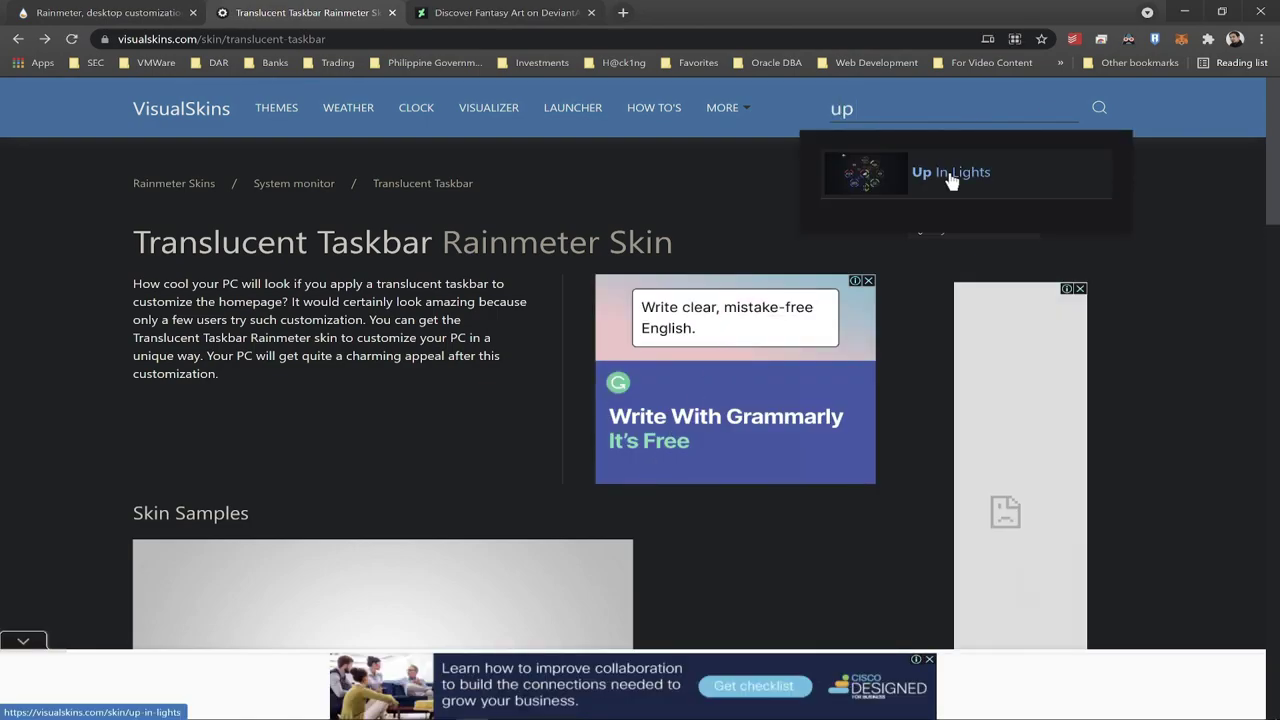
pyautogui.click(950, 181)
# - Look over the Up In Lights skin sample and download up_in_lights.rmskin
pyautogui.scroll(-3, 505, 437)
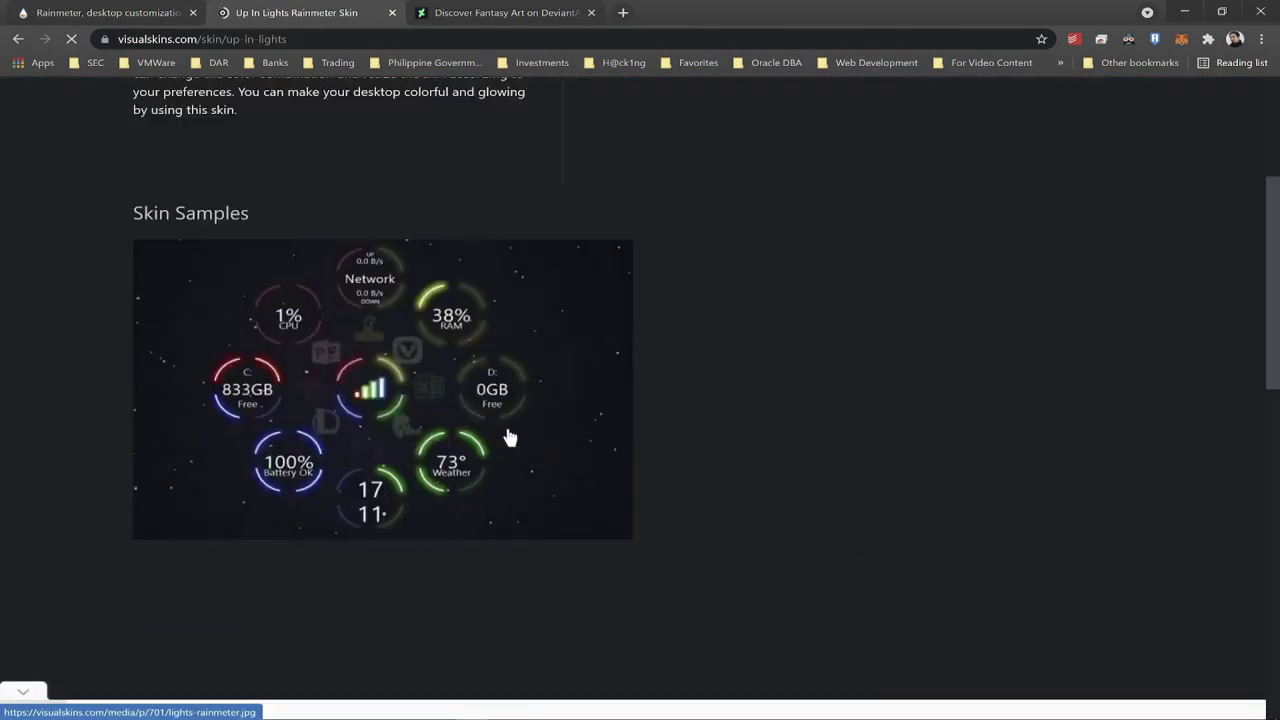
pyautogui.scroll(-2, 508, 437)
pyautogui.scroll(2, 594, 271)
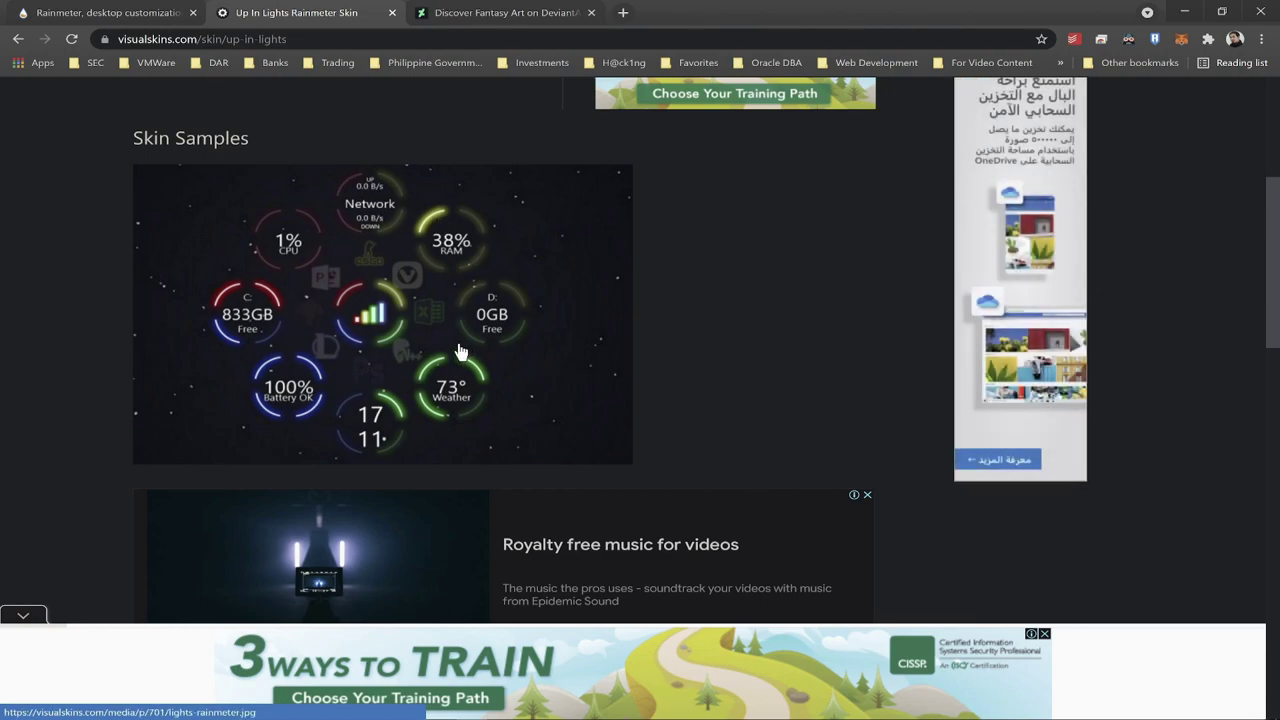
pyautogui.scroll(-5, 463, 350)
pyautogui.click(246, 389)
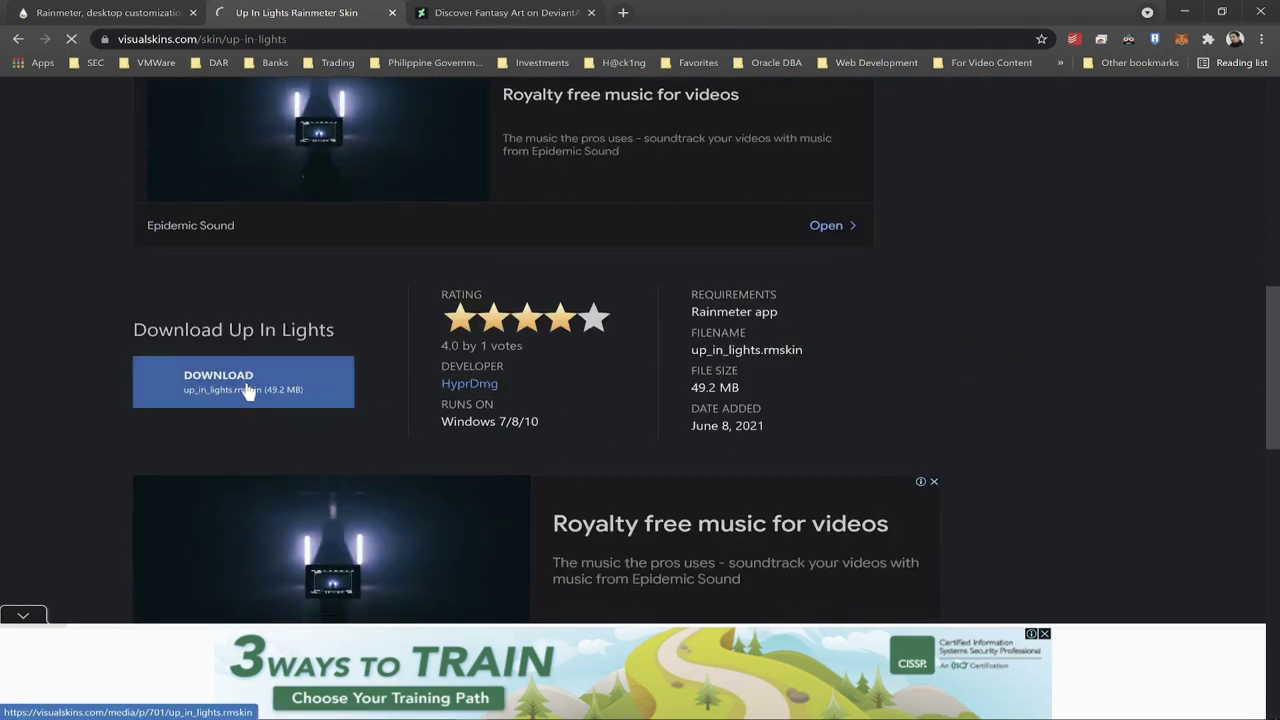
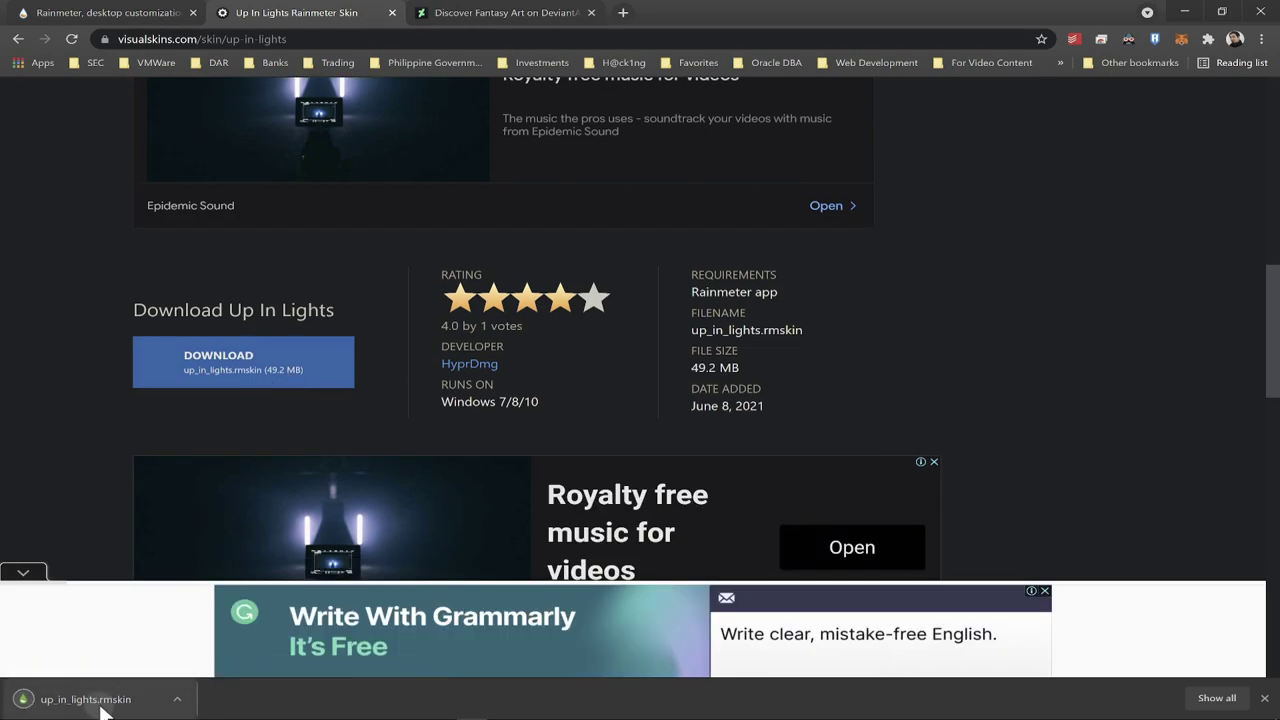
# - Install the downloaded Up In Lights skin without applying its included layout, and minimize the browser
pyautogui.click(100, 700)
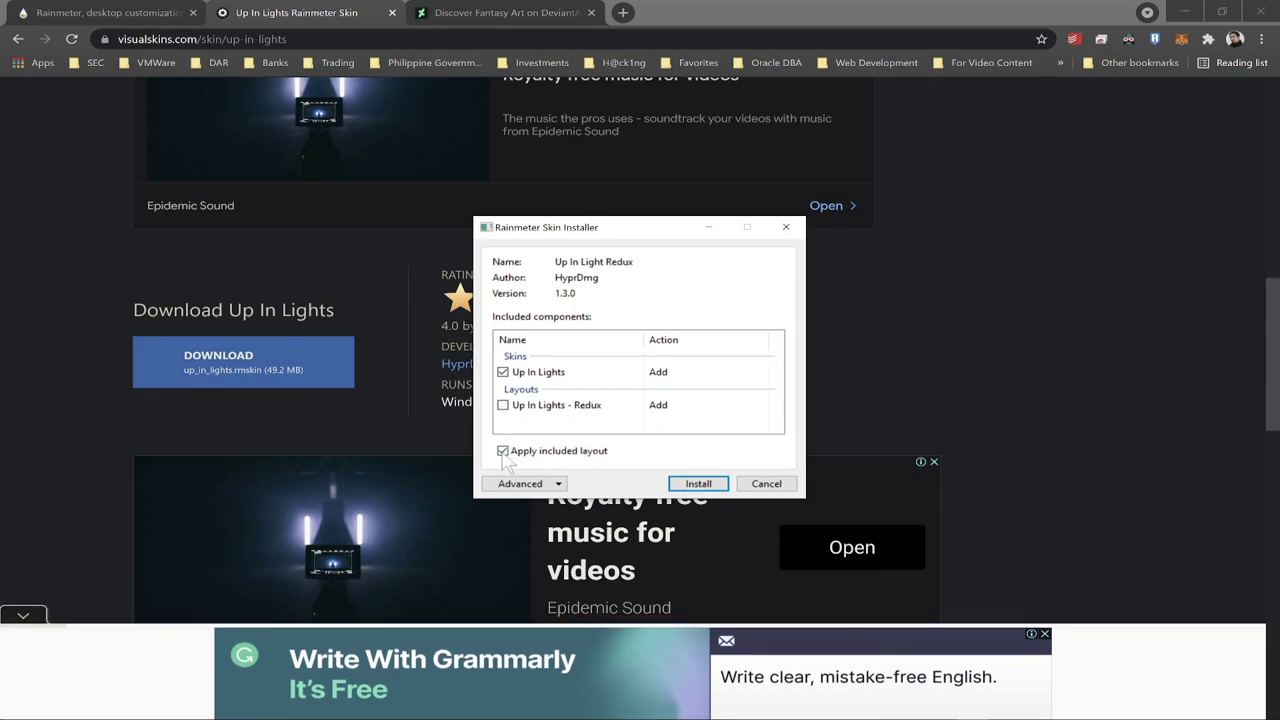
pyautogui.click(503, 451)
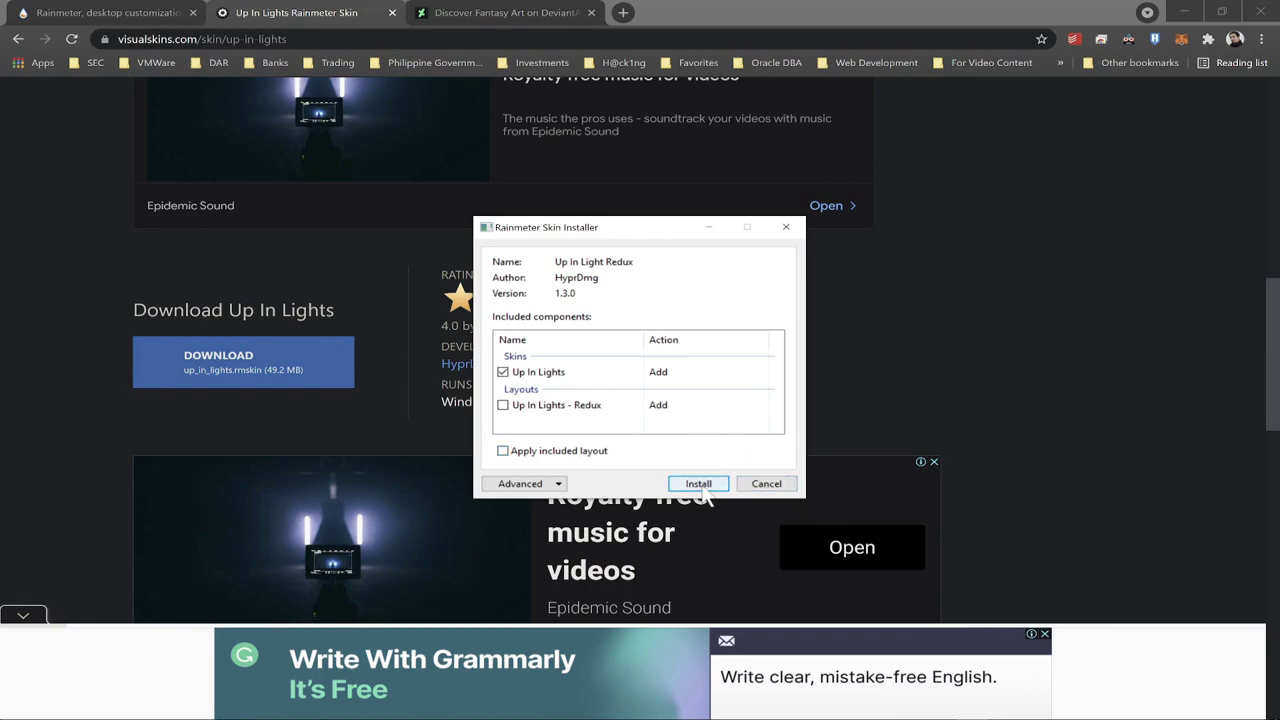
pyautogui.click(704, 486)
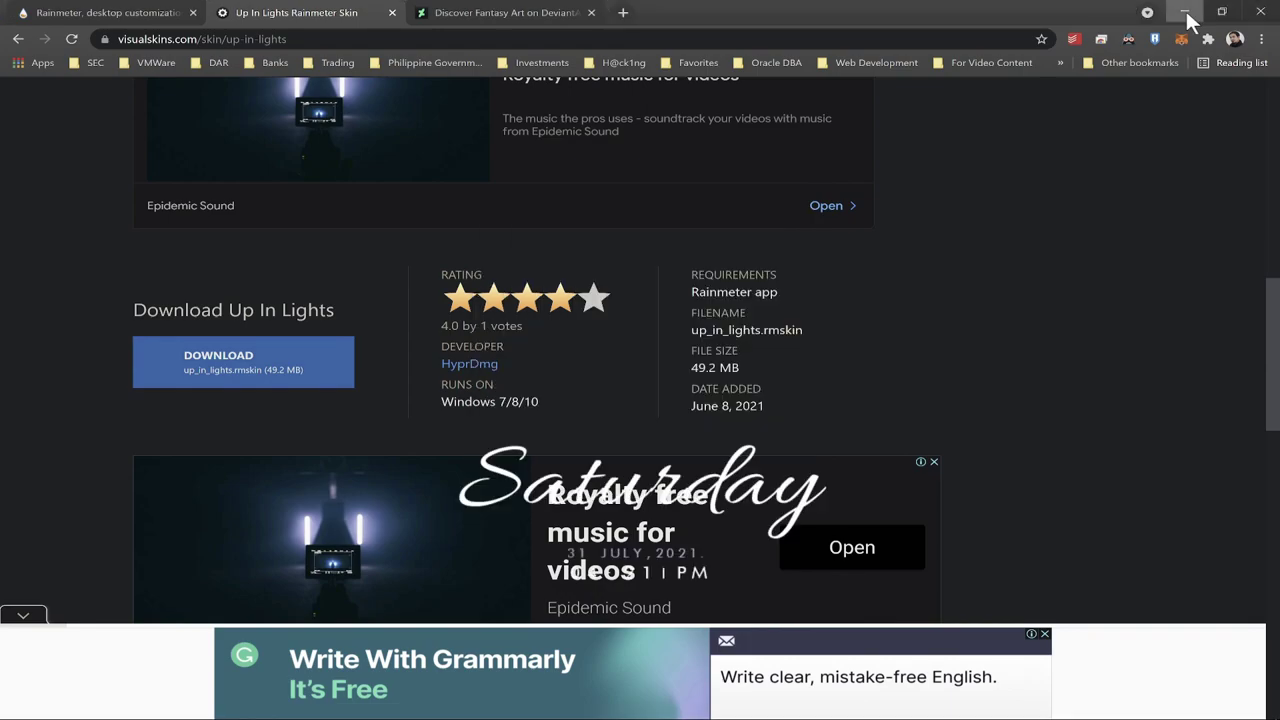
pyautogui.click(1185, 13)
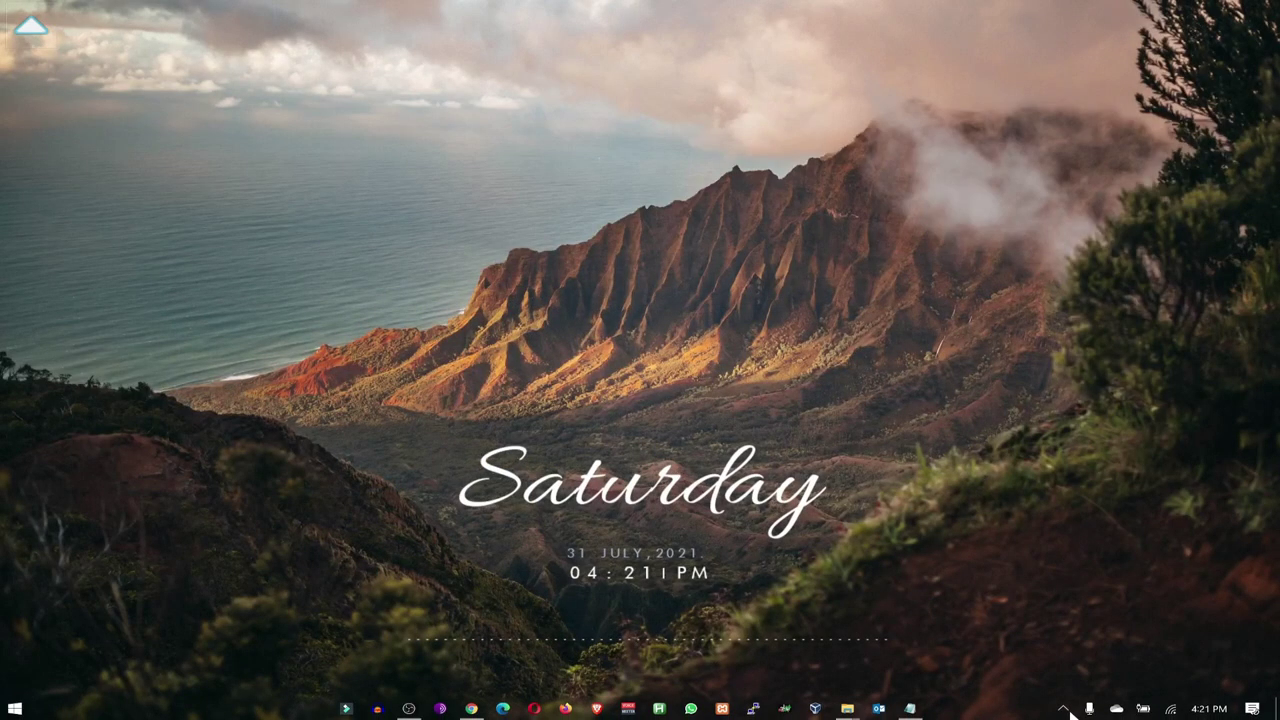
# - Open Manage Rainmeter and load the Battery.ini skin from the Up In Lights Battery folder
pyautogui.click(1064, 708)
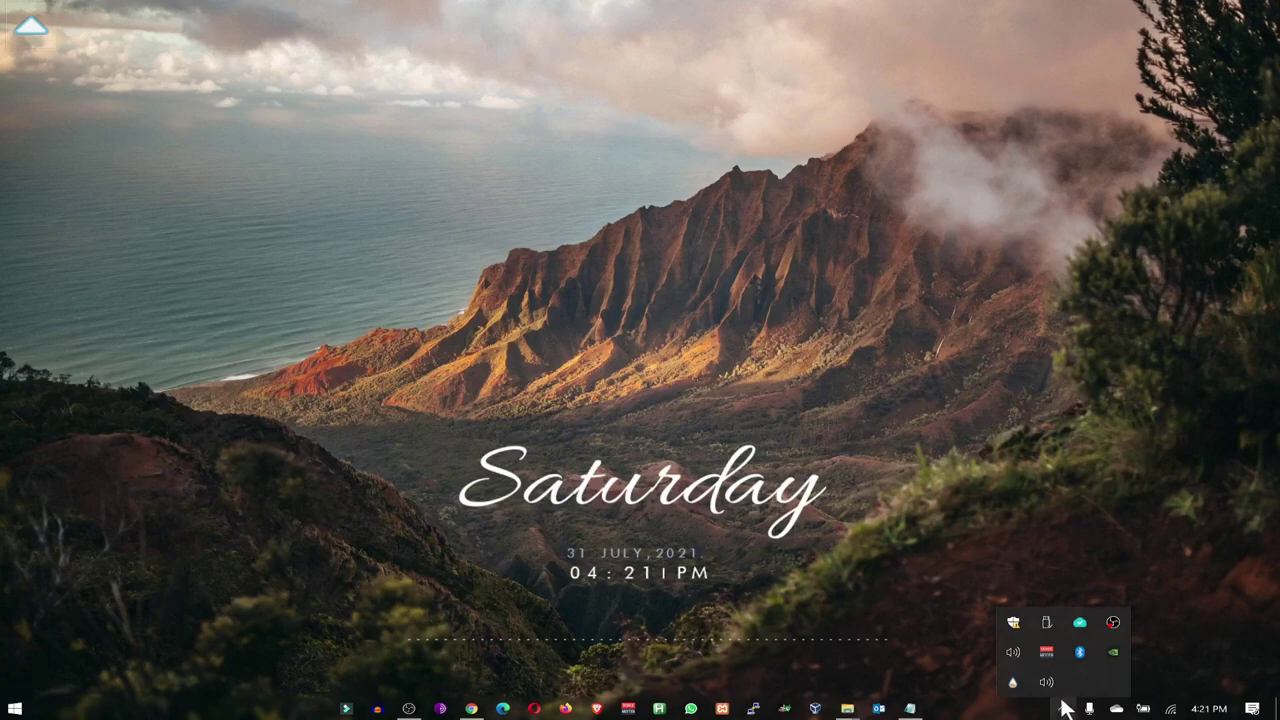
pyautogui.click(1013, 682)
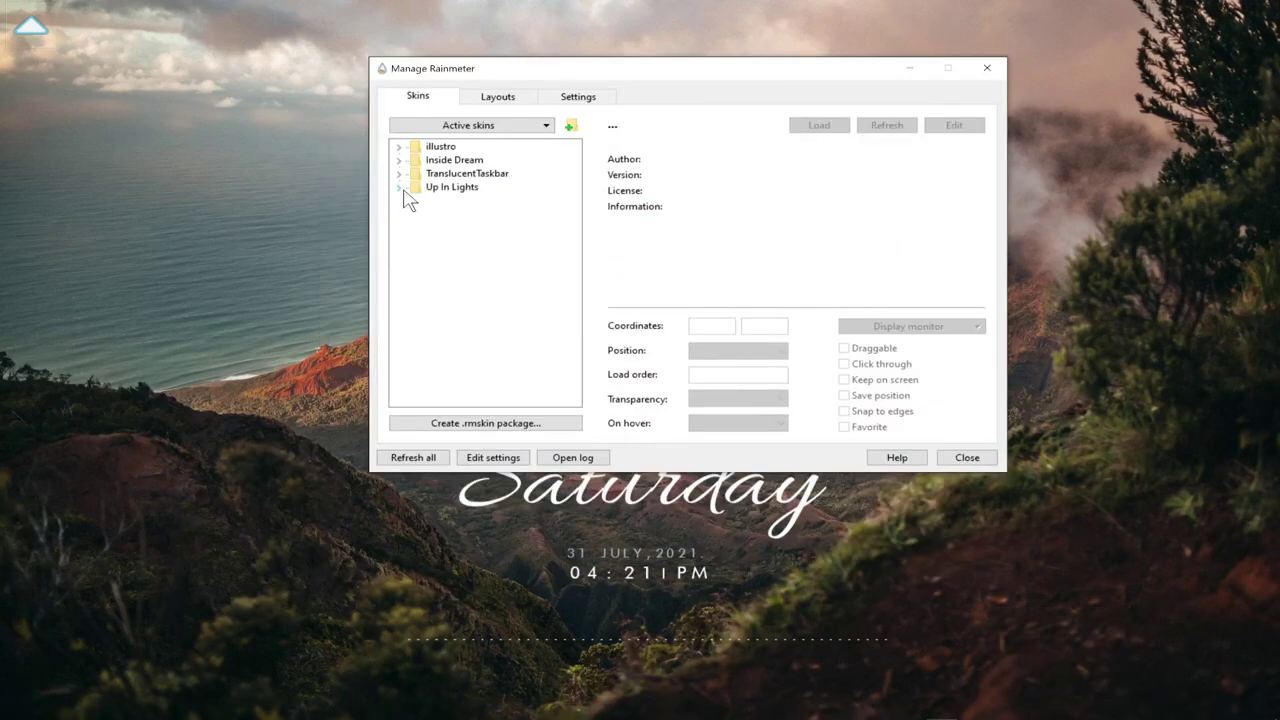
pyautogui.click(399, 187)
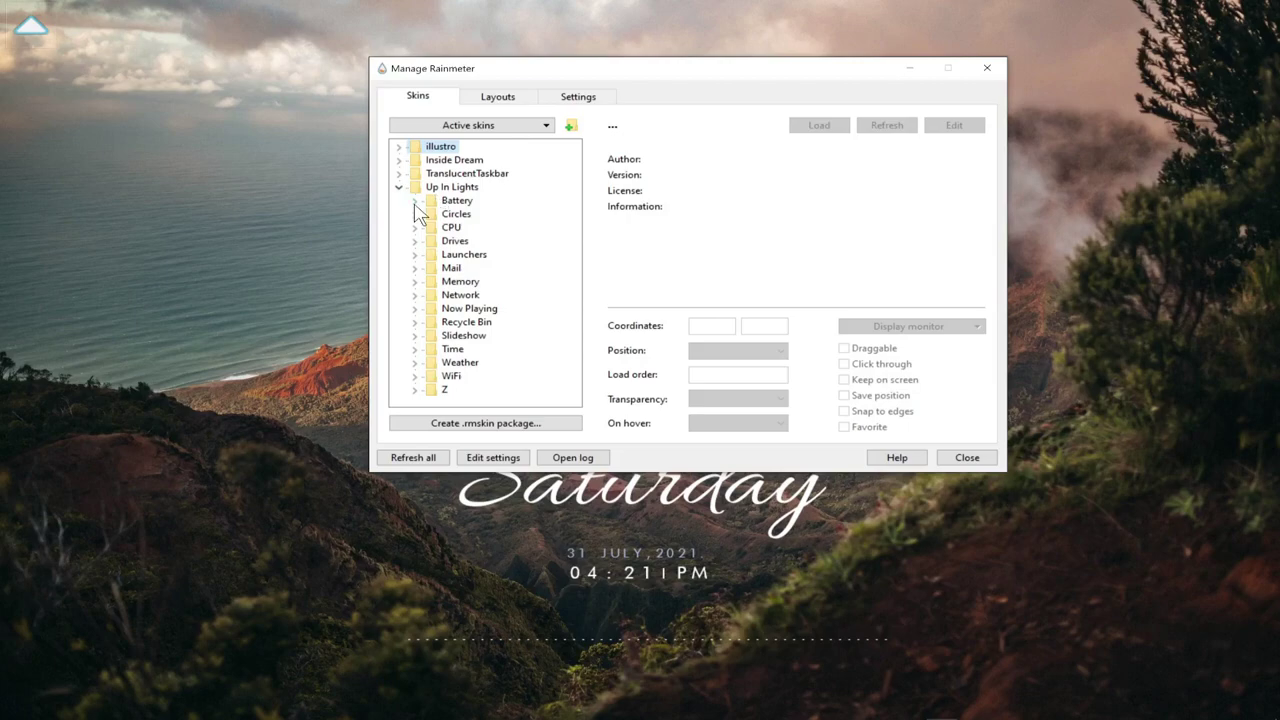
pyautogui.click(415, 201)
pyautogui.click(470, 216)
pyautogui.click(820, 126)
# - Load the CPU.ini and Network UpDown.ini skins from the Up In Lights folder
pyautogui.click(416, 243)
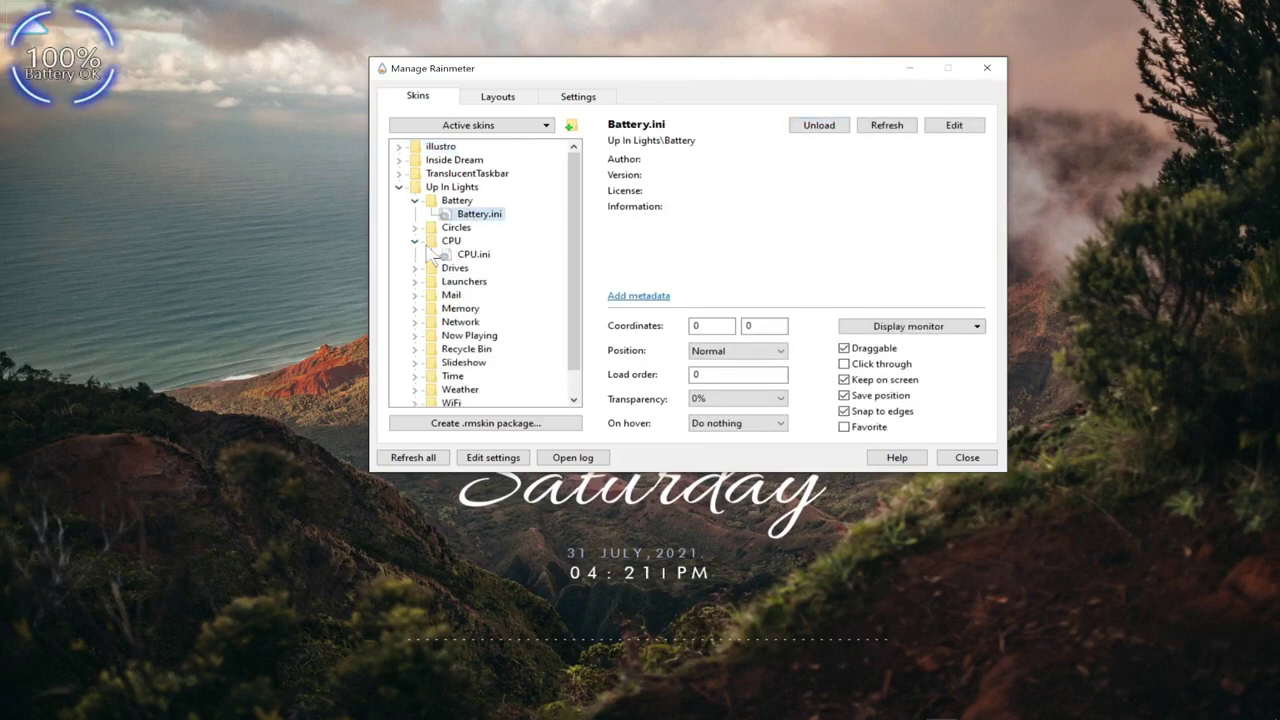
pyautogui.click(472, 255)
pyautogui.click(819, 125)
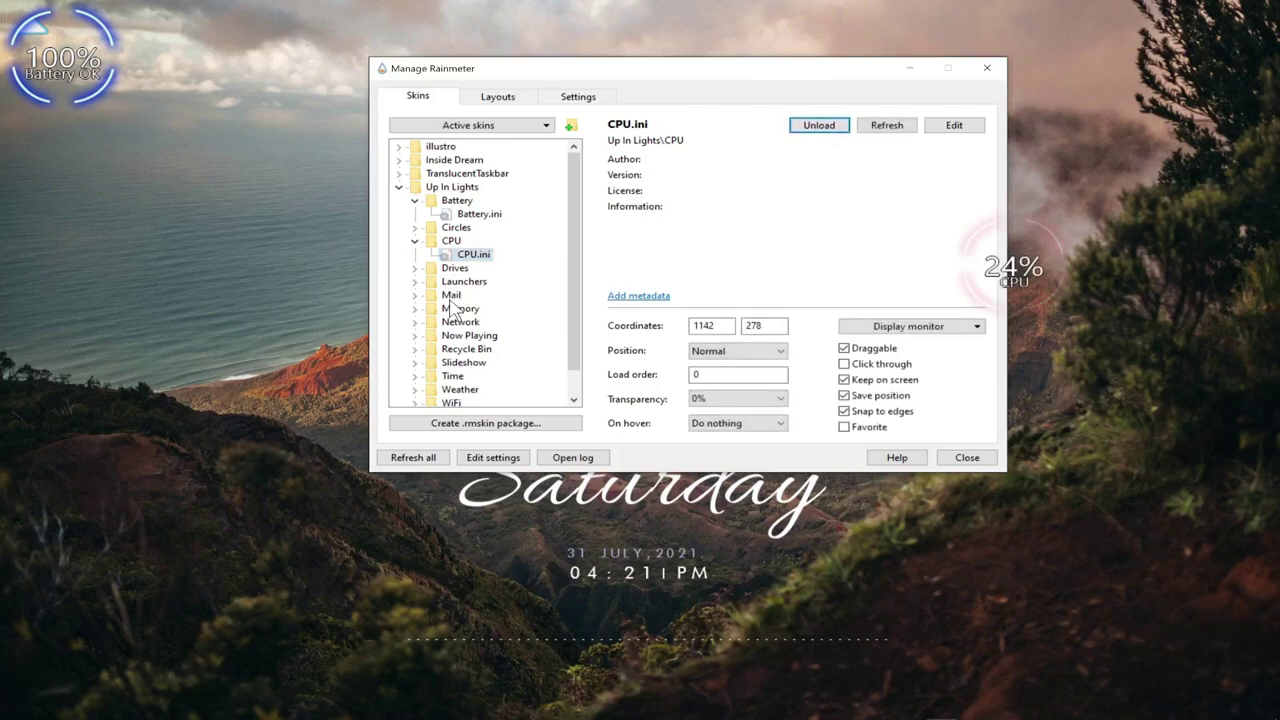
pyautogui.click(416, 322)
pyautogui.click(481, 336)
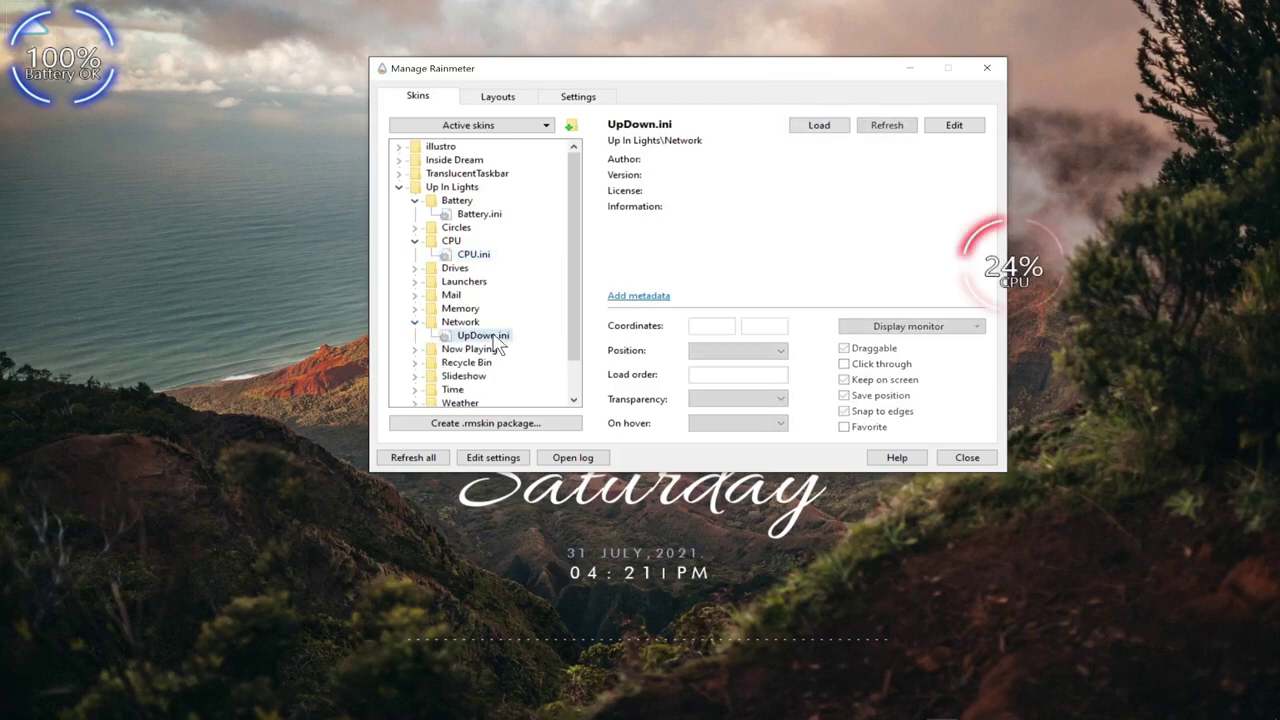
pyautogui.click(819, 125)
# - Load the wifi.ini skin from the Up In Lights WiFi folder and minimize Manage Rainmeter
pyautogui.click(415, 376)
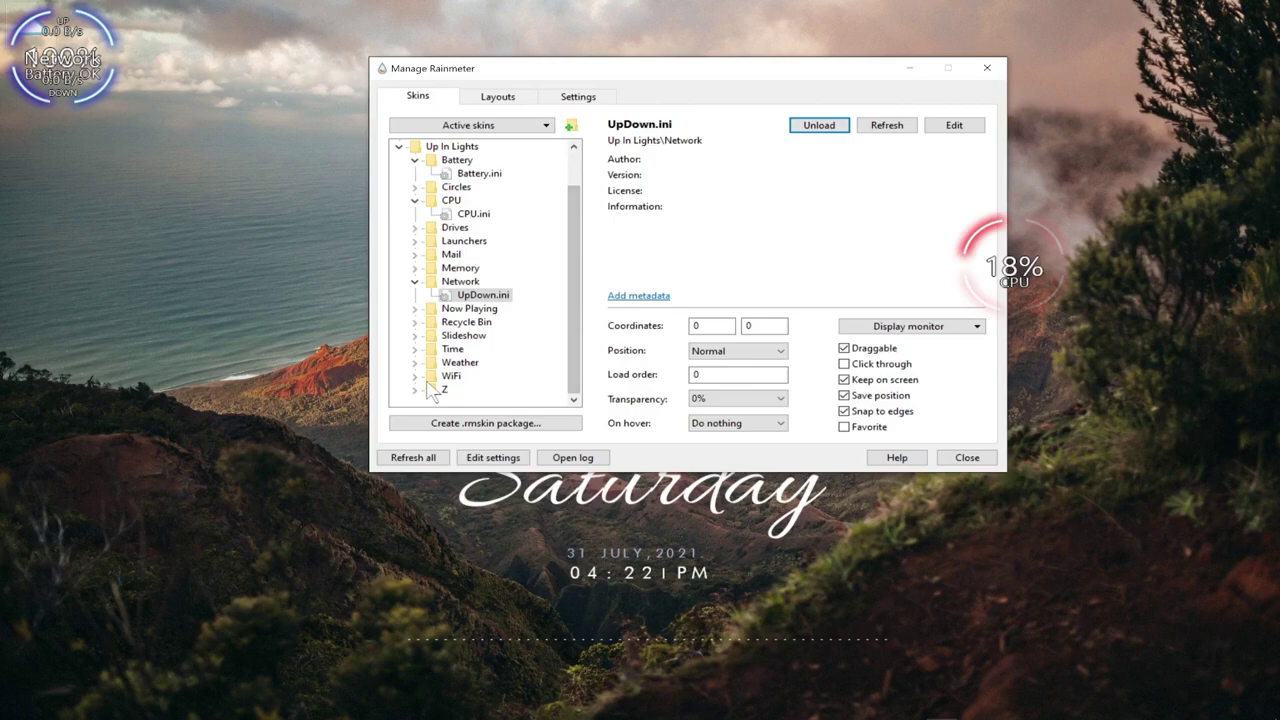
pyautogui.click(472, 389)
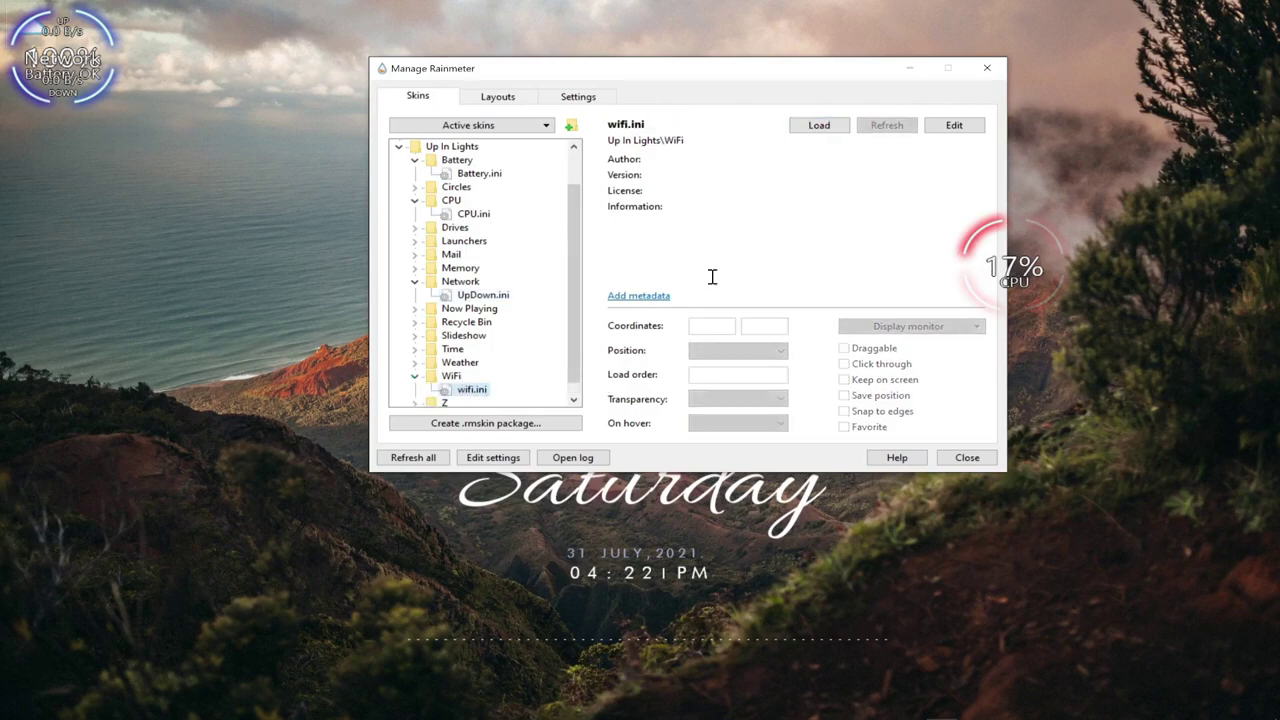
pyautogui.click(819, 125)
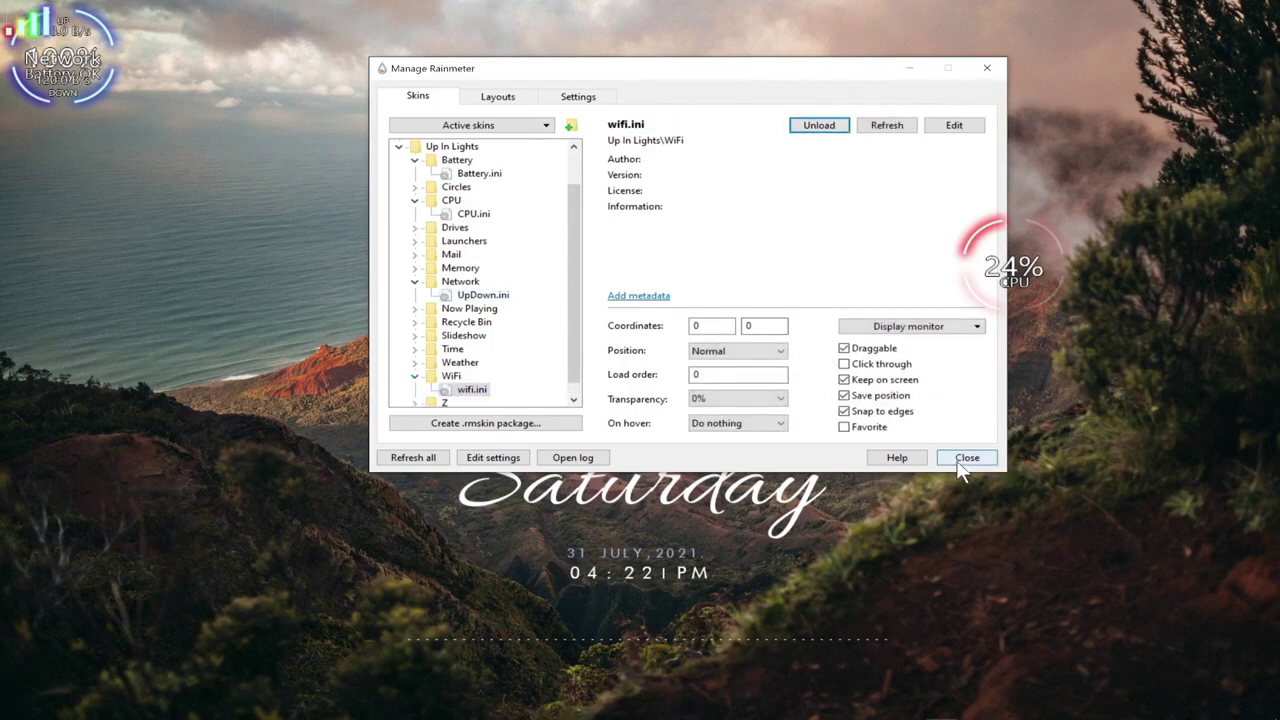
pyautogui.click(909, 68)
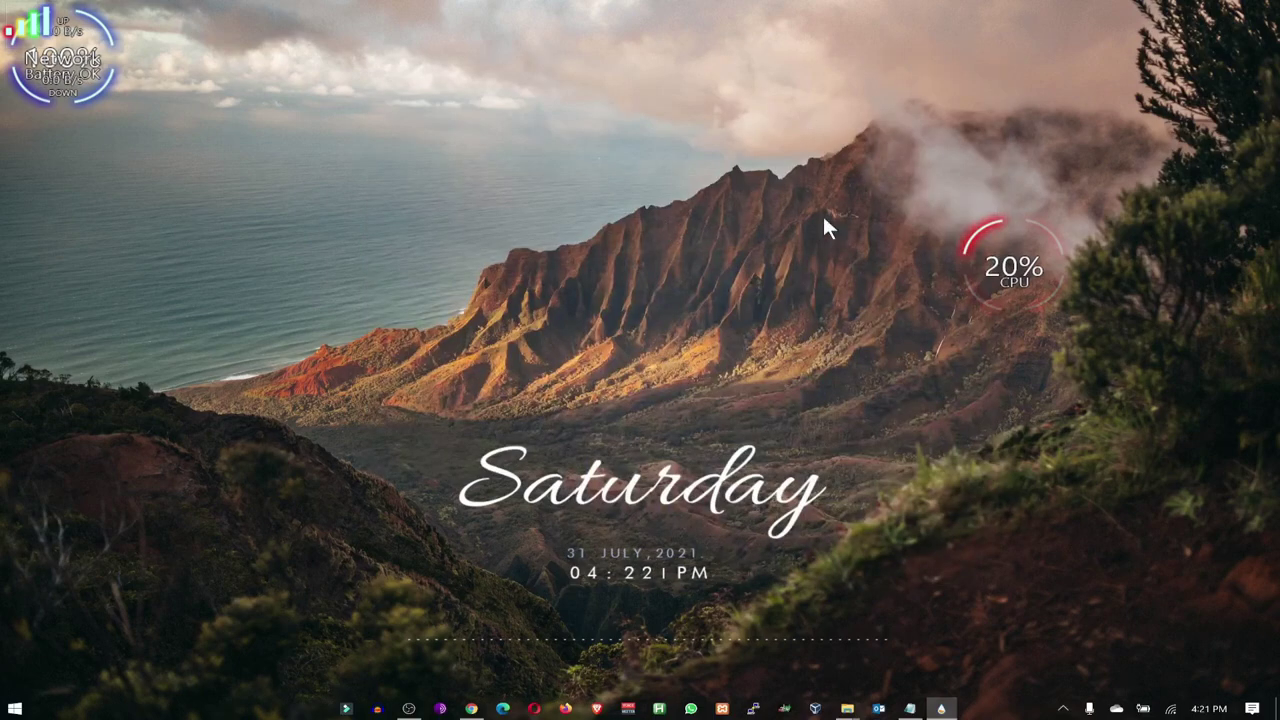
# - Stack the CPU, Network, Battery and WiFi skins in that order down the right edge of the desktop
pyautogui.moveTo(1116, 122); pyautogui.dragTo(1169, 46)
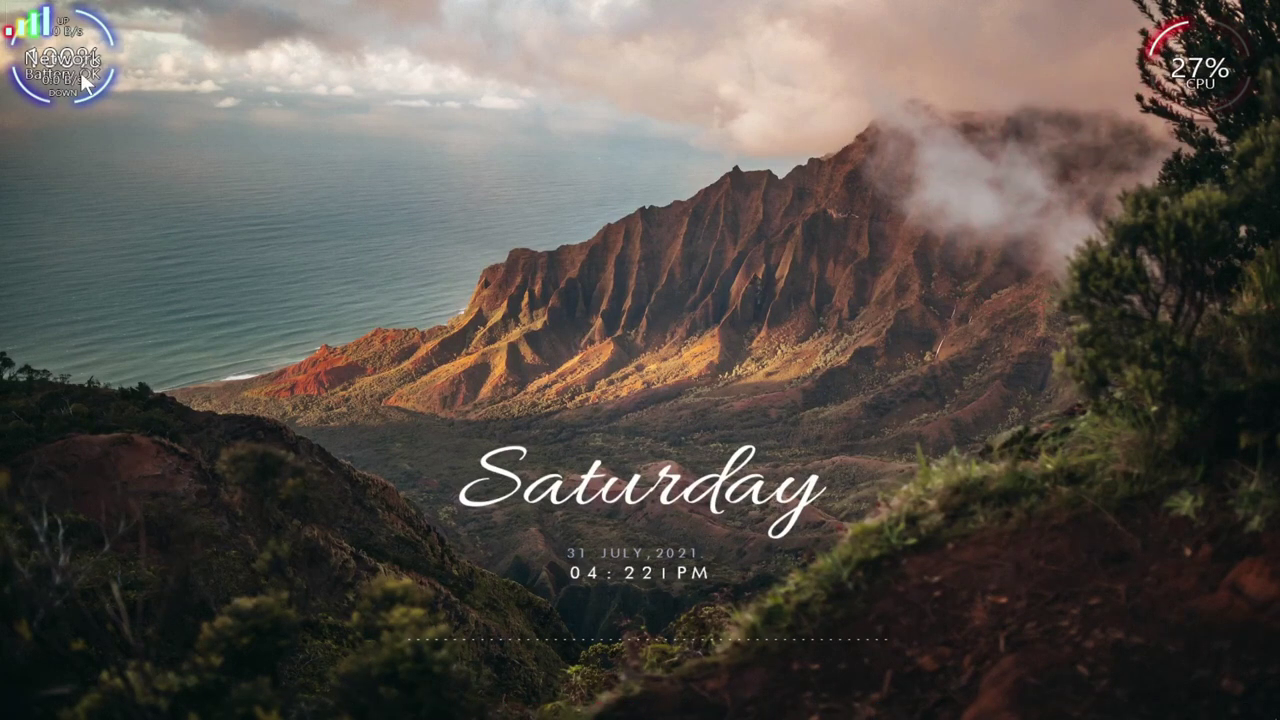
pyautogui.moveTo(94, 91); pyautogui.dragTo(1231, 342)
pyautogui.moveTo(107, 85); pyautogui.dragTo(1258, 462)
pyautogui.moveTo(1226, 270); pyautogui.dragTo(1226, 136)
pyautogui.moveTo(1217, 433); pyautogui.dragTo(1214, 291)
pyautogui.moveTo(30, 22); pyautogui.dragTo(1227, 402)
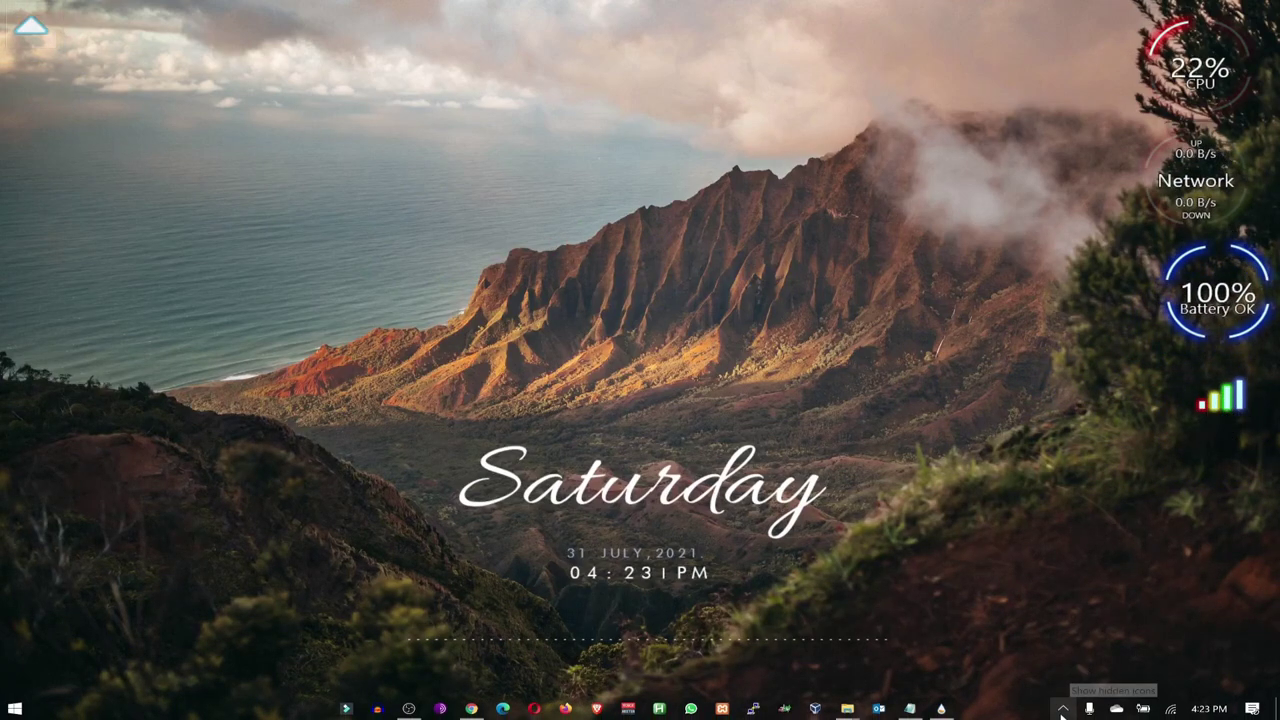
# - Reopen Manage Rainmeter, unload the wifi.ini skin and close the manager
pyautogui.click(1063, 709)
pyautogui.click(1013, 682)
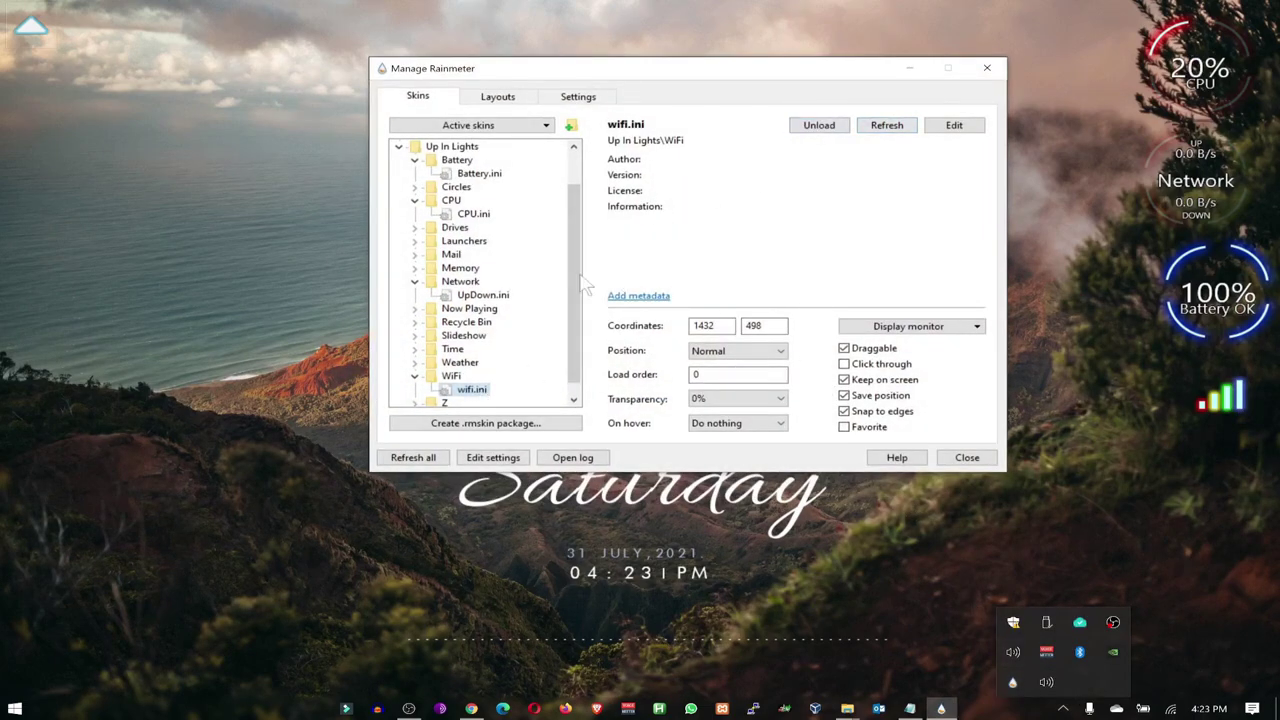
pyautogui.click(815, 126)
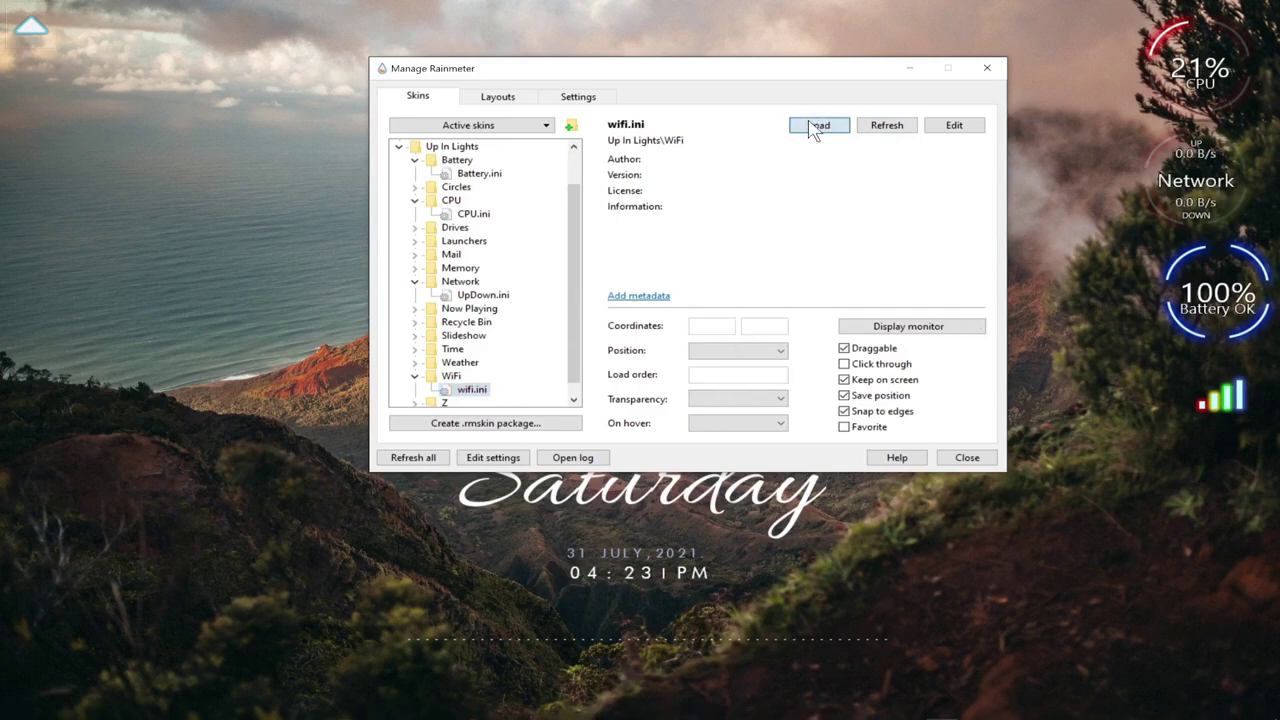
pyautogui.click(986, 68)
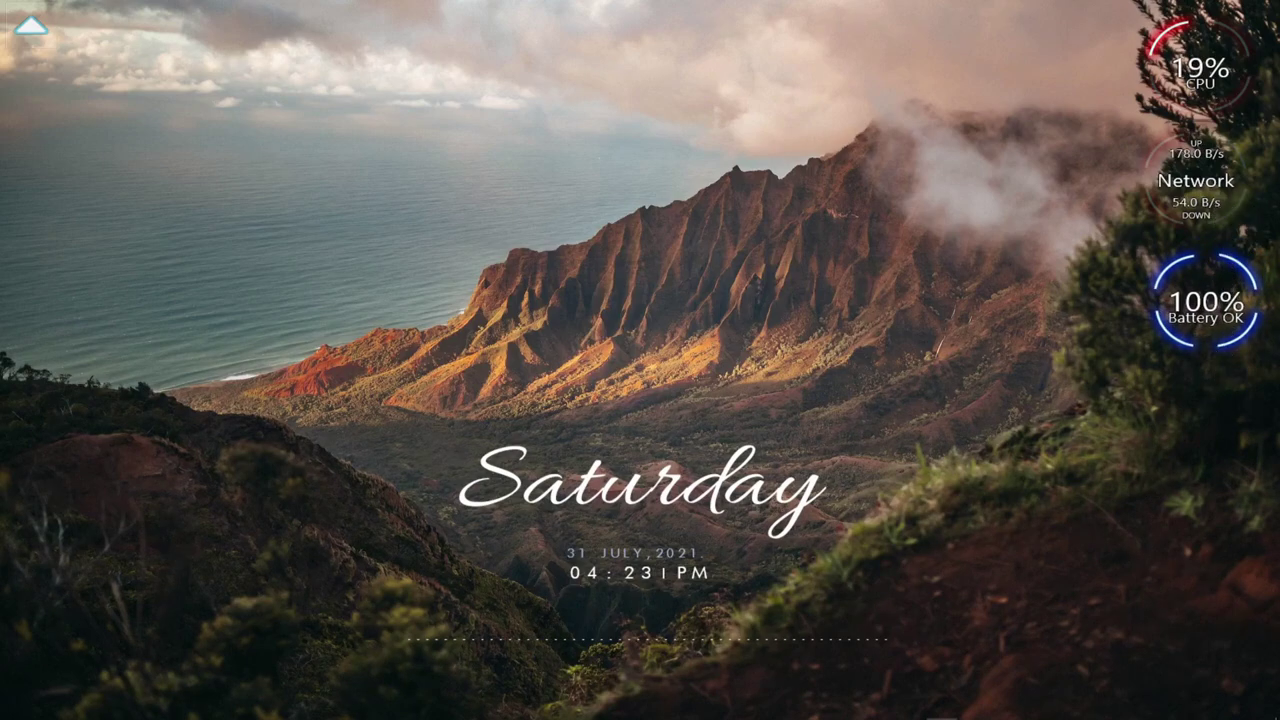
# - Open Manage Rainmeter, load the Memory.ini skin from the Up In Lights Memory folder, and minimize the manager
pyautogui.click(1063, 708)
pyautogui.click(1012, 683)
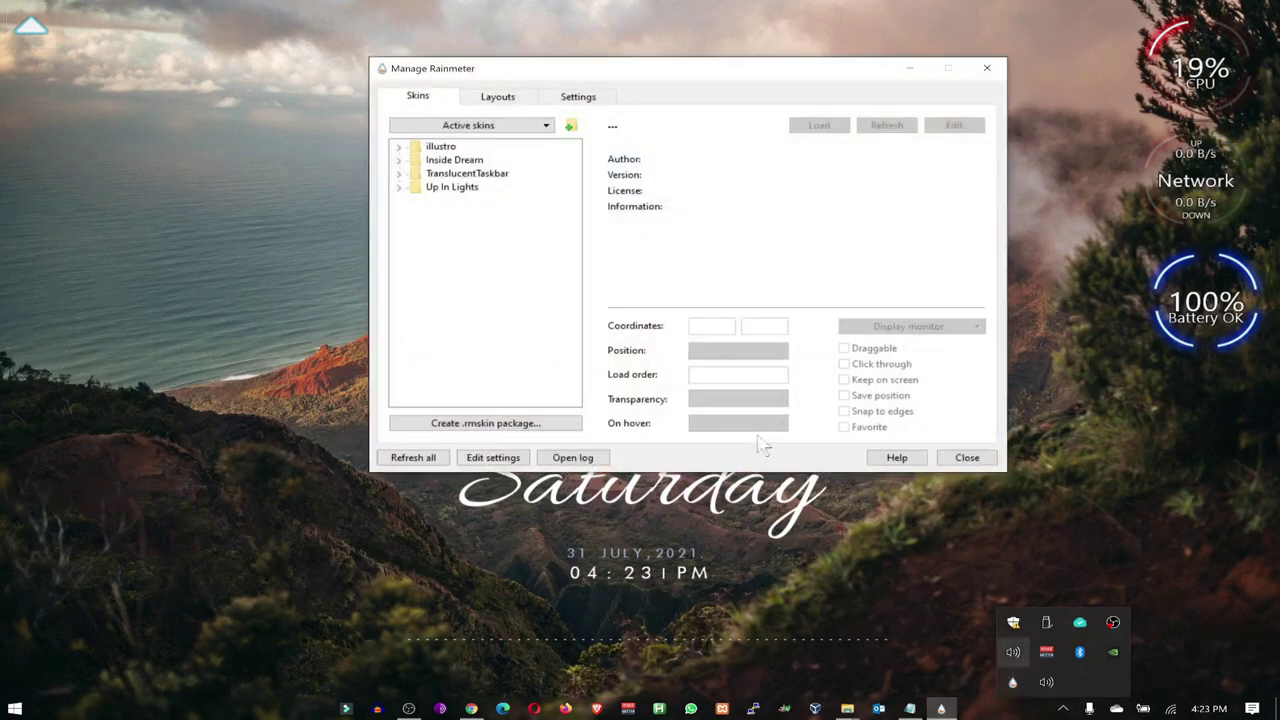
pyautogui.click(400, 188)
pyautogui.click(415, 282)
pyautogui.click(483, 295)
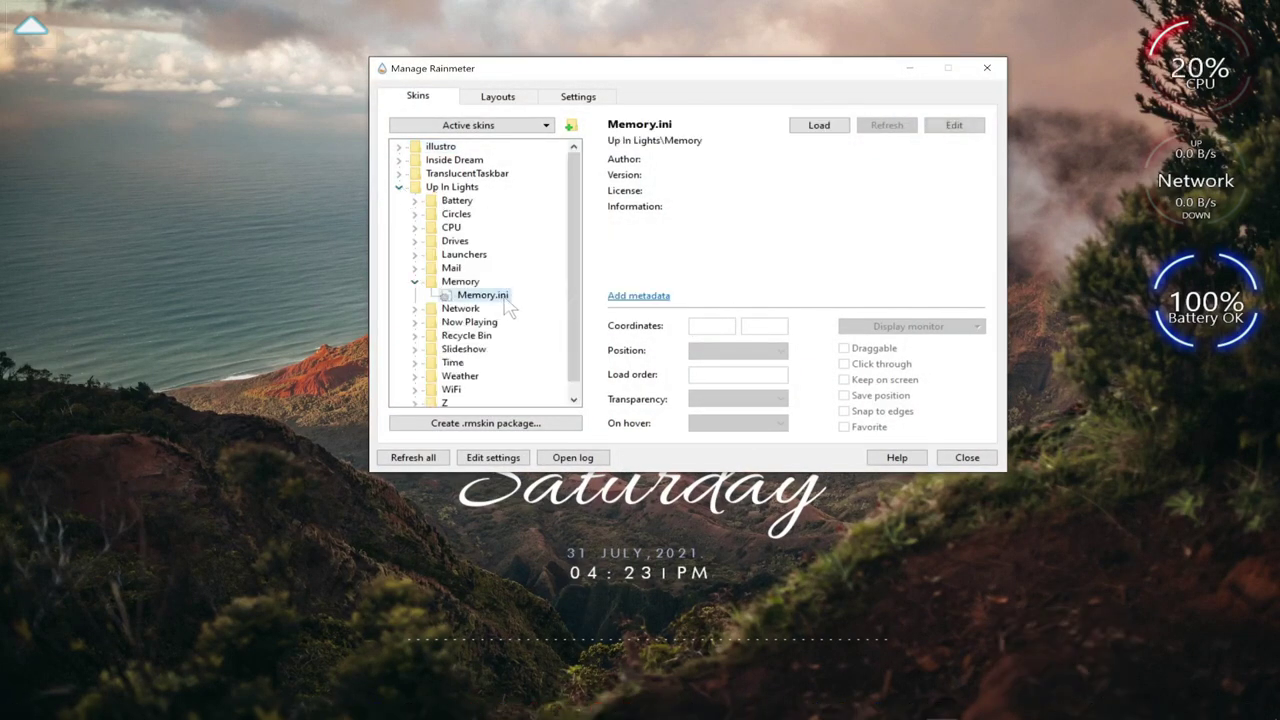
pyautogui.click(819, 125)
pyautogui.click(909, 68)
# - Shift the Battery and Network skins down the desktop and place the RAM skin between CPU and Network
pyautogui.moveTo(1217, 315); pyautogui.dragTo(1217, 435)
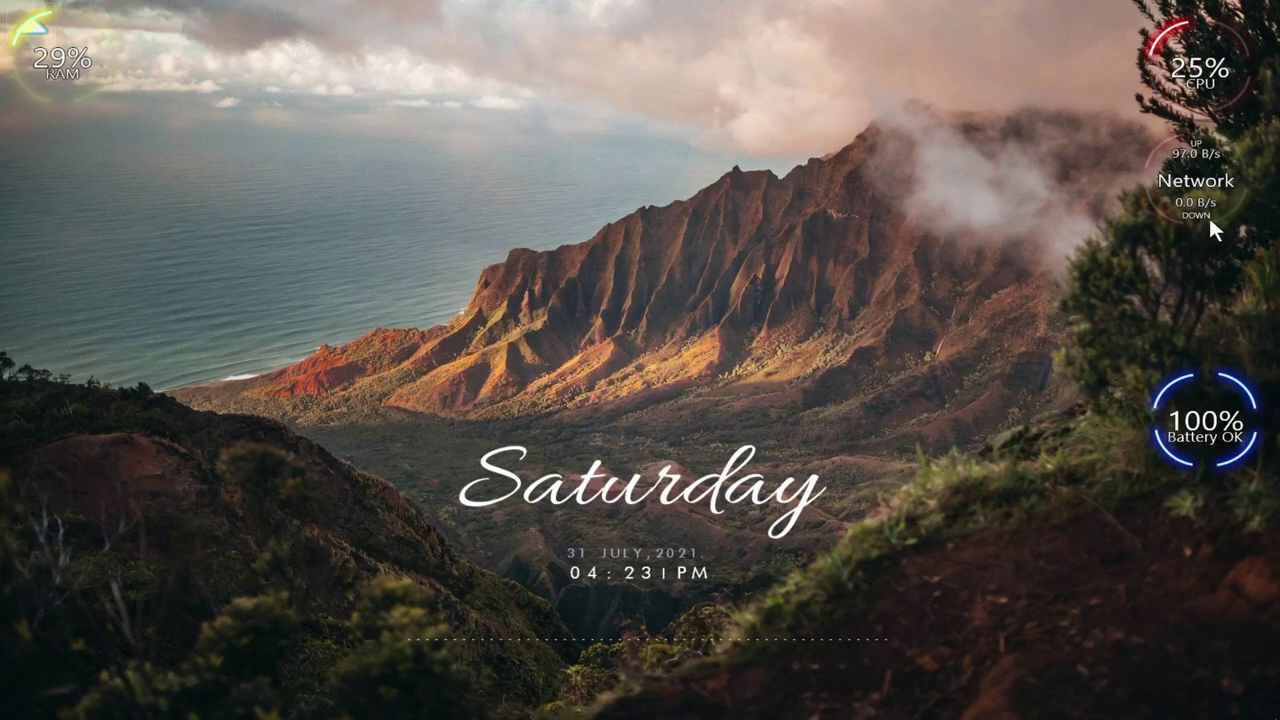
pyautogui.moveTo(1216, 208); pyautogui.dragTo(1221, 327)
pyautogui.moveTo(52, 22); pyautogui.dragTo(1195, 148)
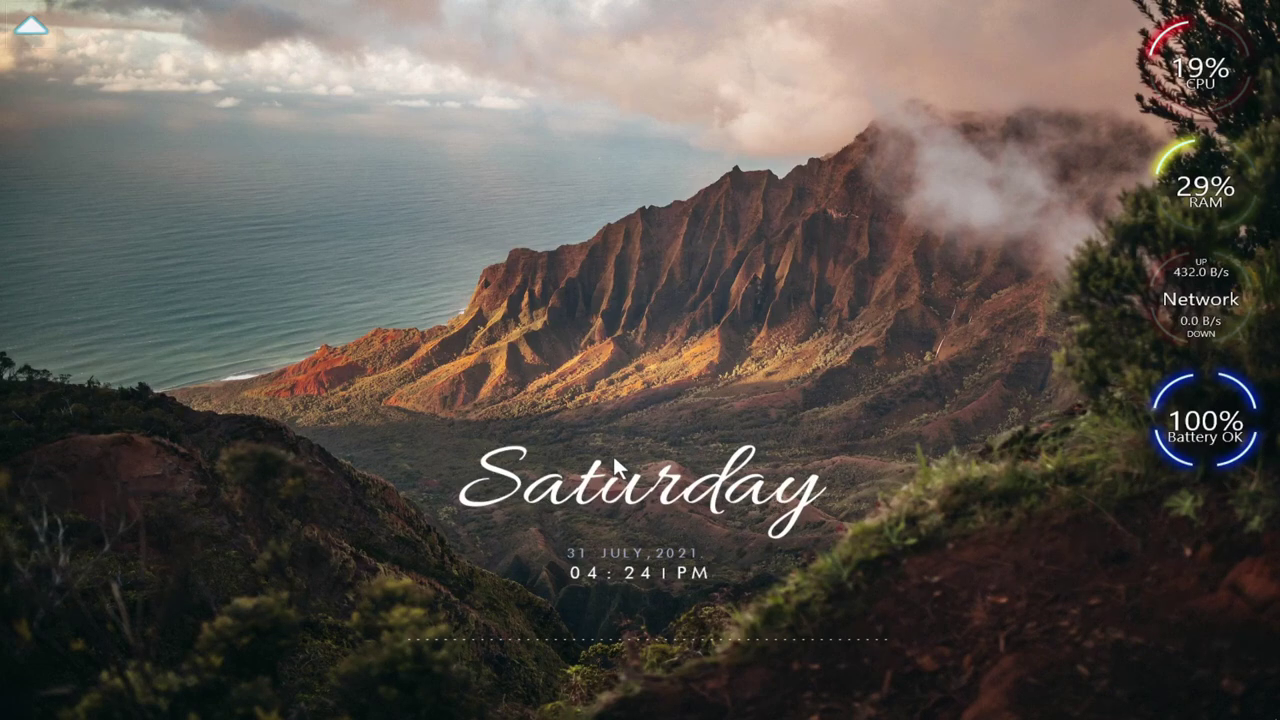
# - Save the current Rainmeter setup as layout MyTheme1, excluding unloaded skins and including the current wallpaper
pyautogui.moveTo(720, 712)
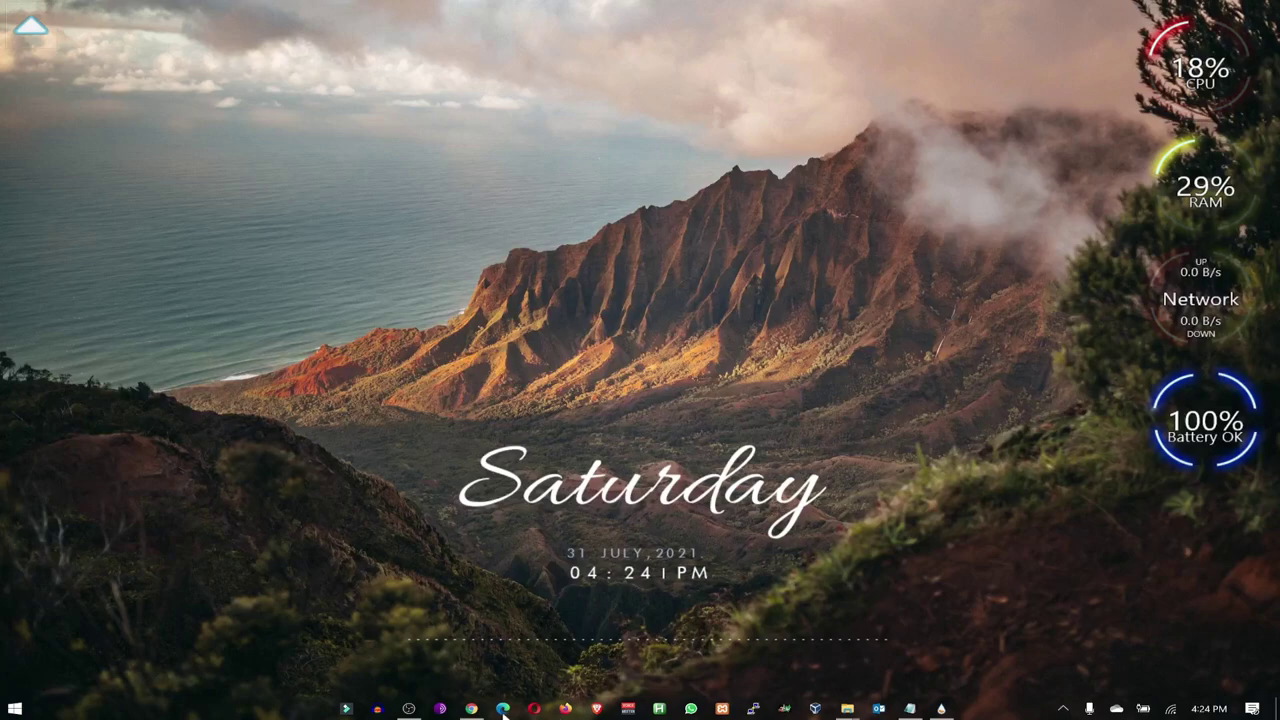
pyautogui.click(941, 708)
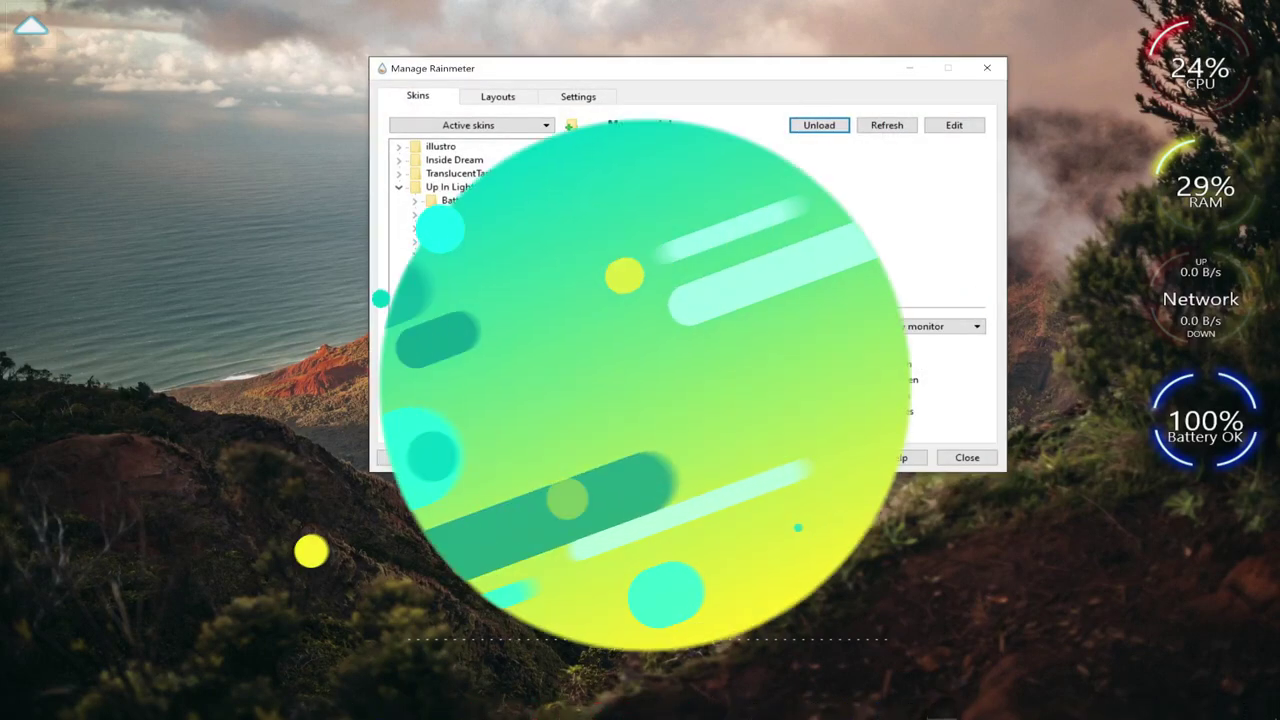
pyautogui.click(500, 100)
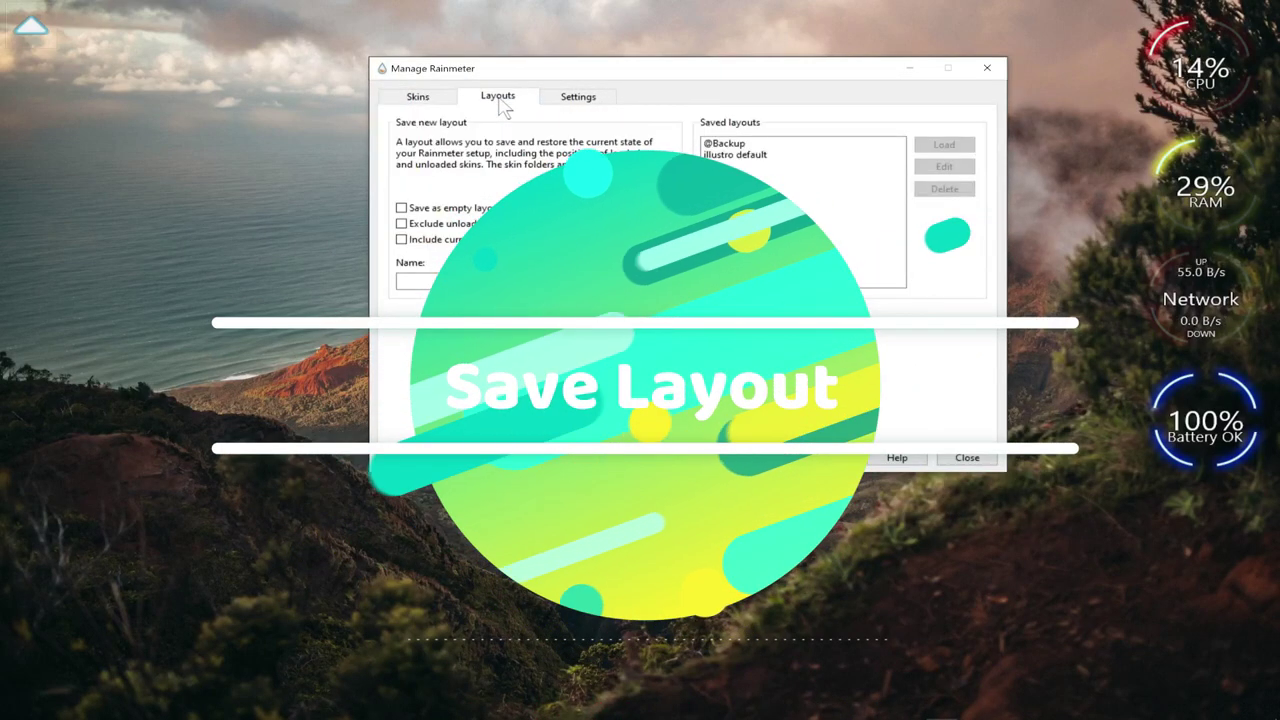
pyautogui.click(402, 224)
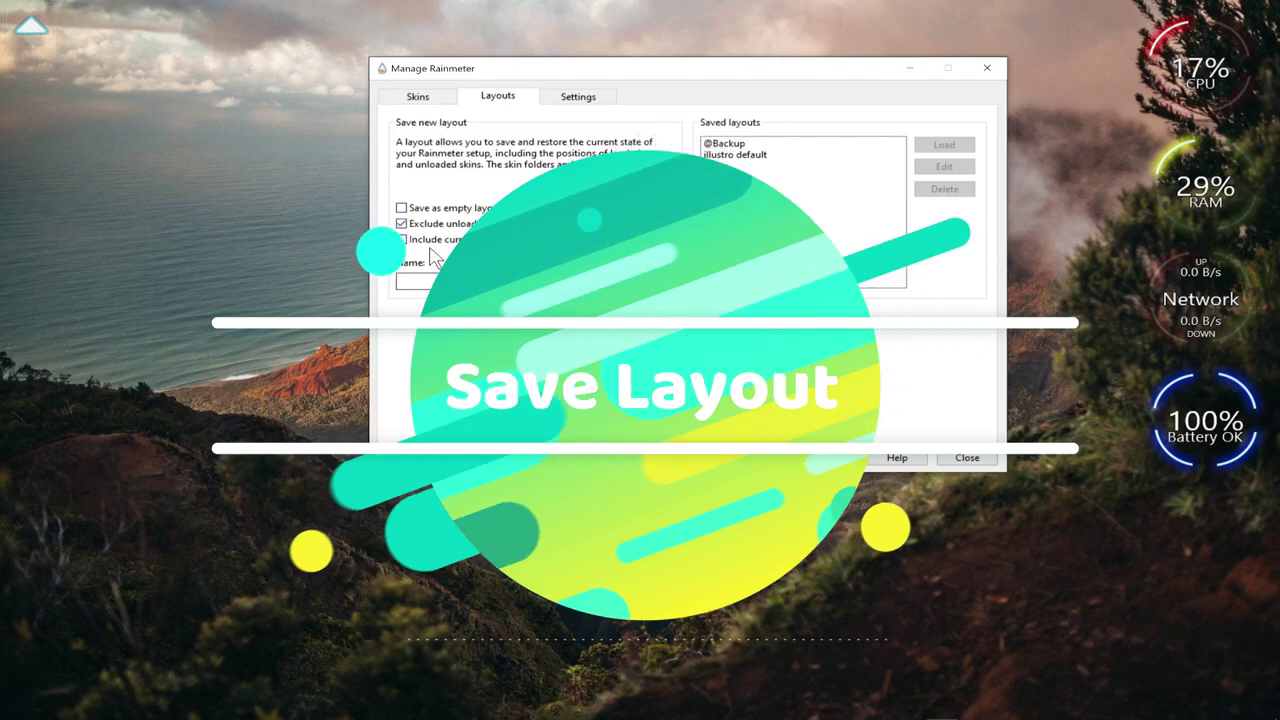
pyautogui.click(401, 240)
pyautogui.click(506, 282)
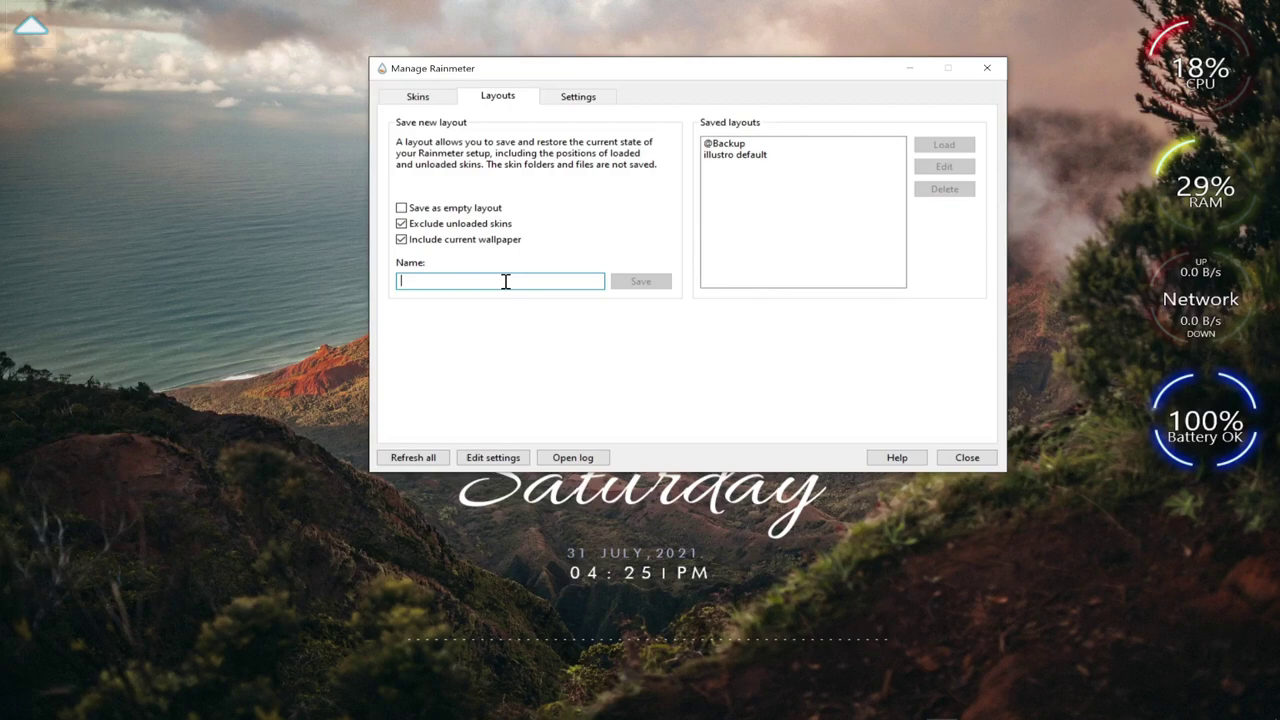
pyautogui.write('My')
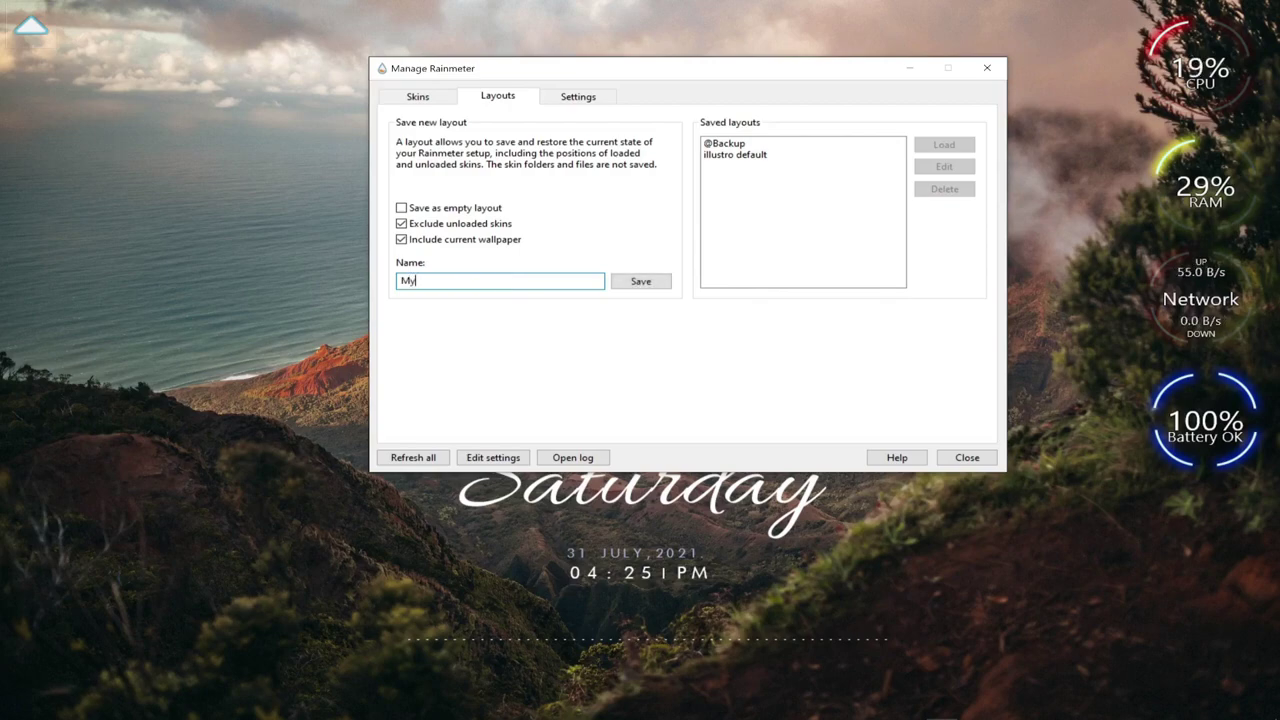
pyautogui.write('Theme1')
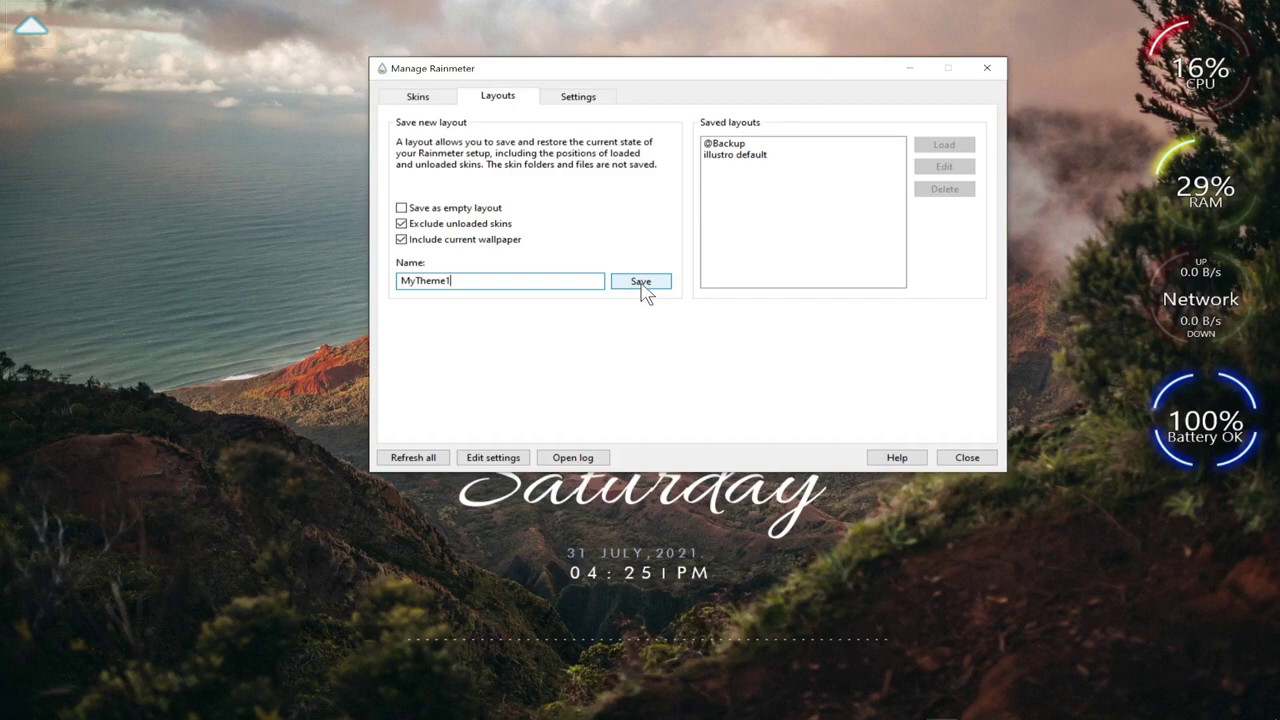
pyautogui.click(641, 282)
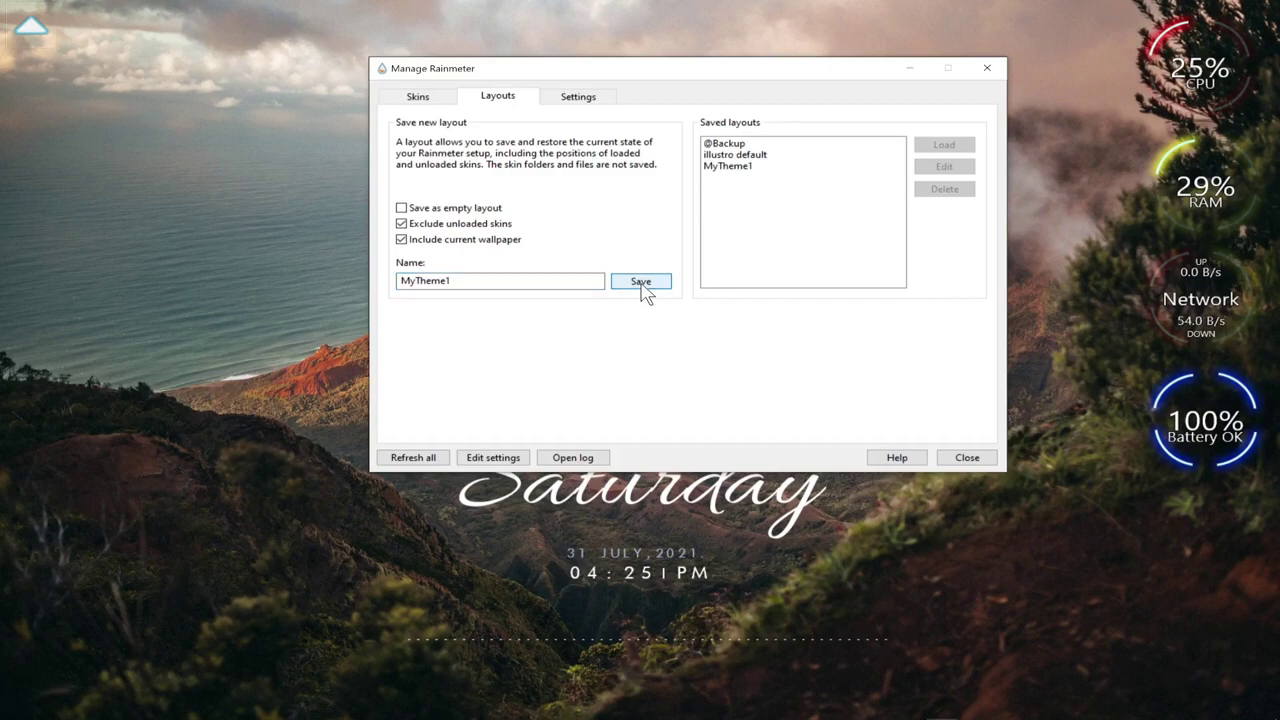
# - Move the Manage Rainmeter window aside and load the illustro default layout
pyautogui.click(887, 172)
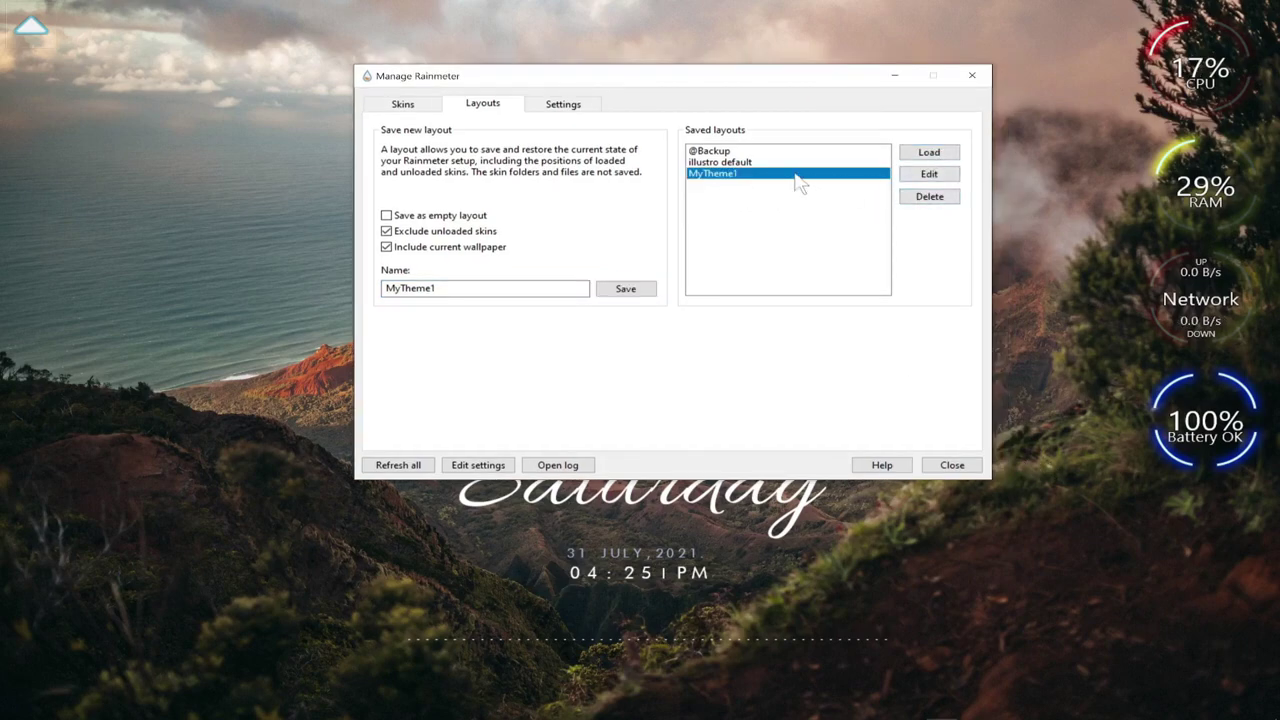
pyautogui.moveTo(797, 82); pyautogui.dragTo(511, 44)
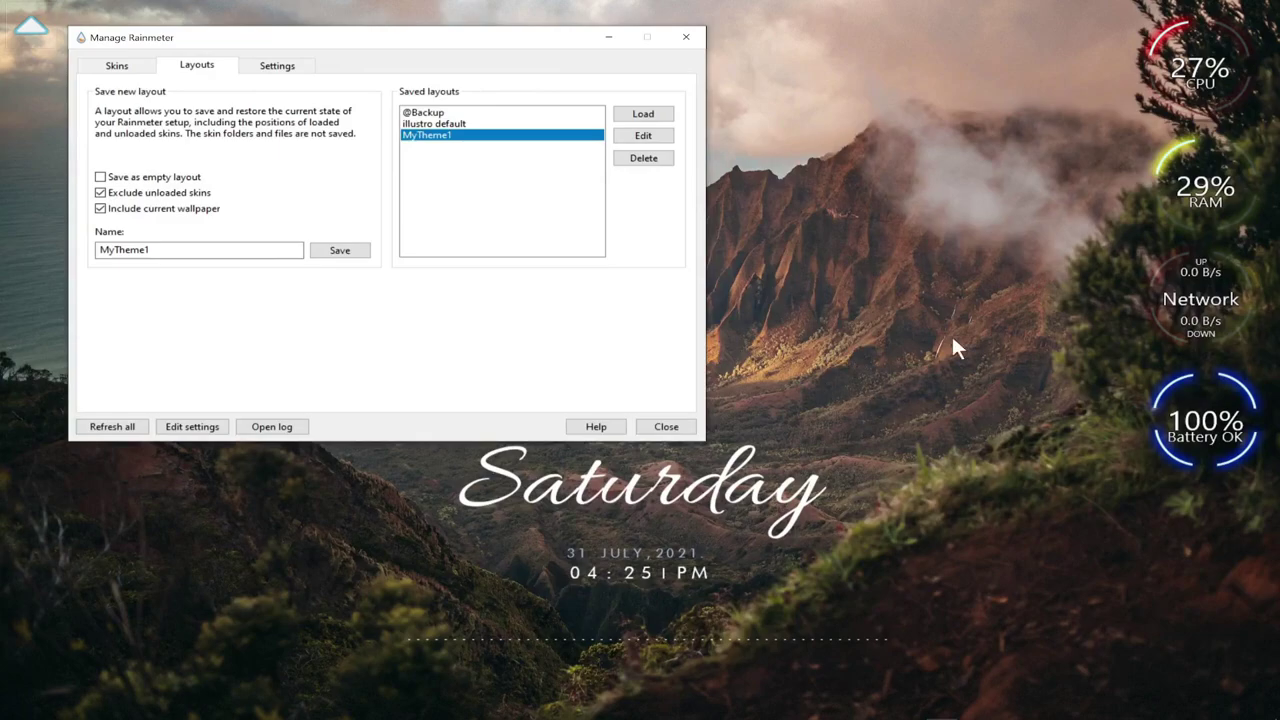
pyautogui.click(508, 125)
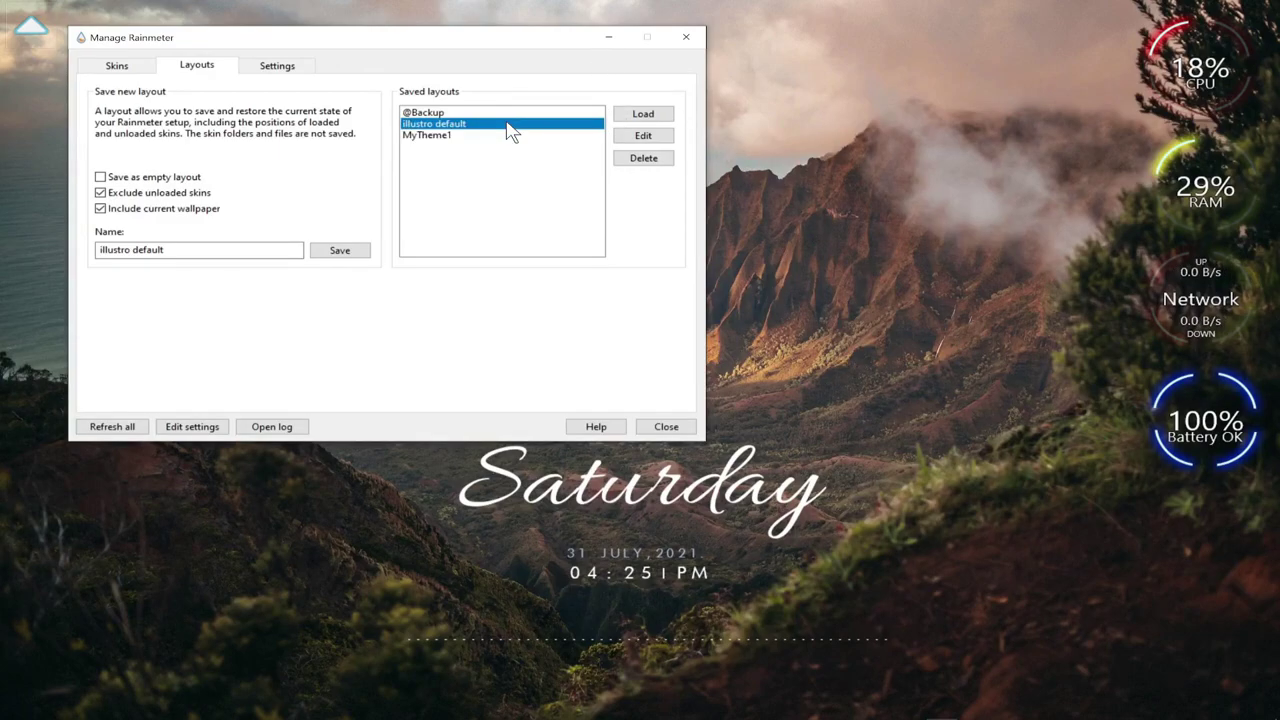
pyautogui.click(642, 115)
pyautogui.moveTo(957, 372); pyautogui.dragTo(492, 22)
# - Load the saved MyTheme1 layout and close Manage Rainmeter
pyautogui.click(437, 111)
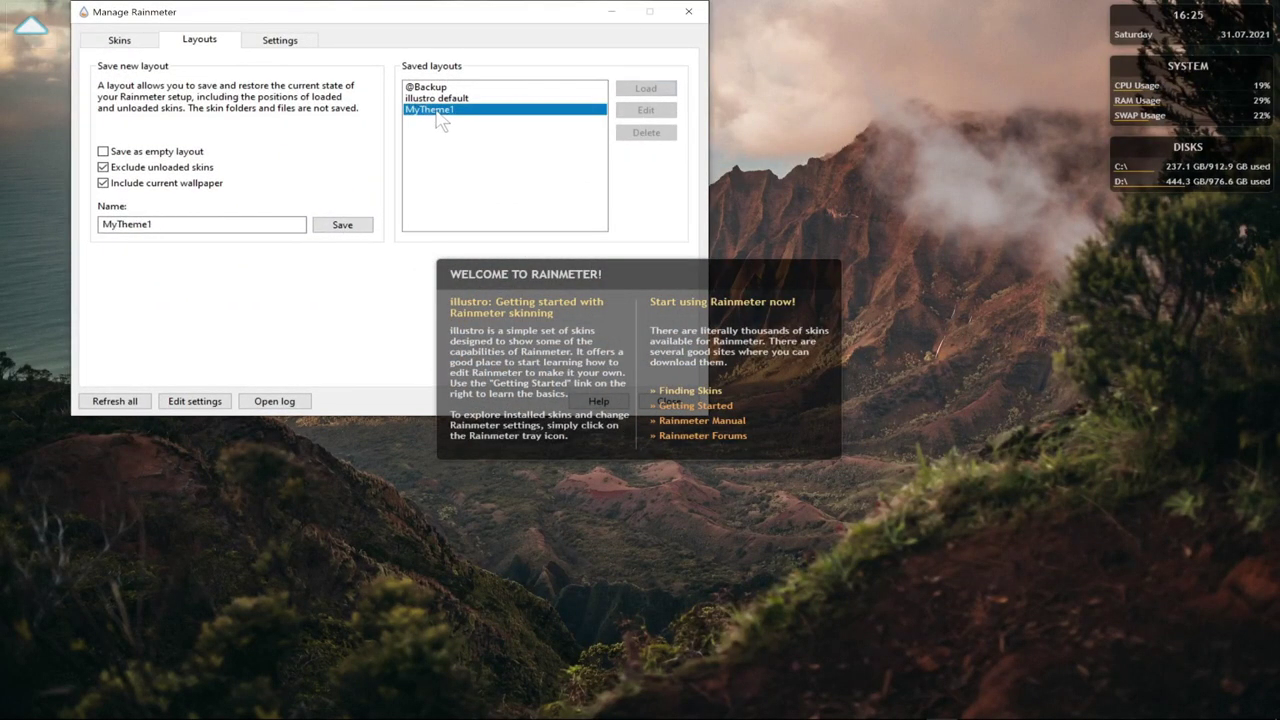
pyautogui.click(655, 90)
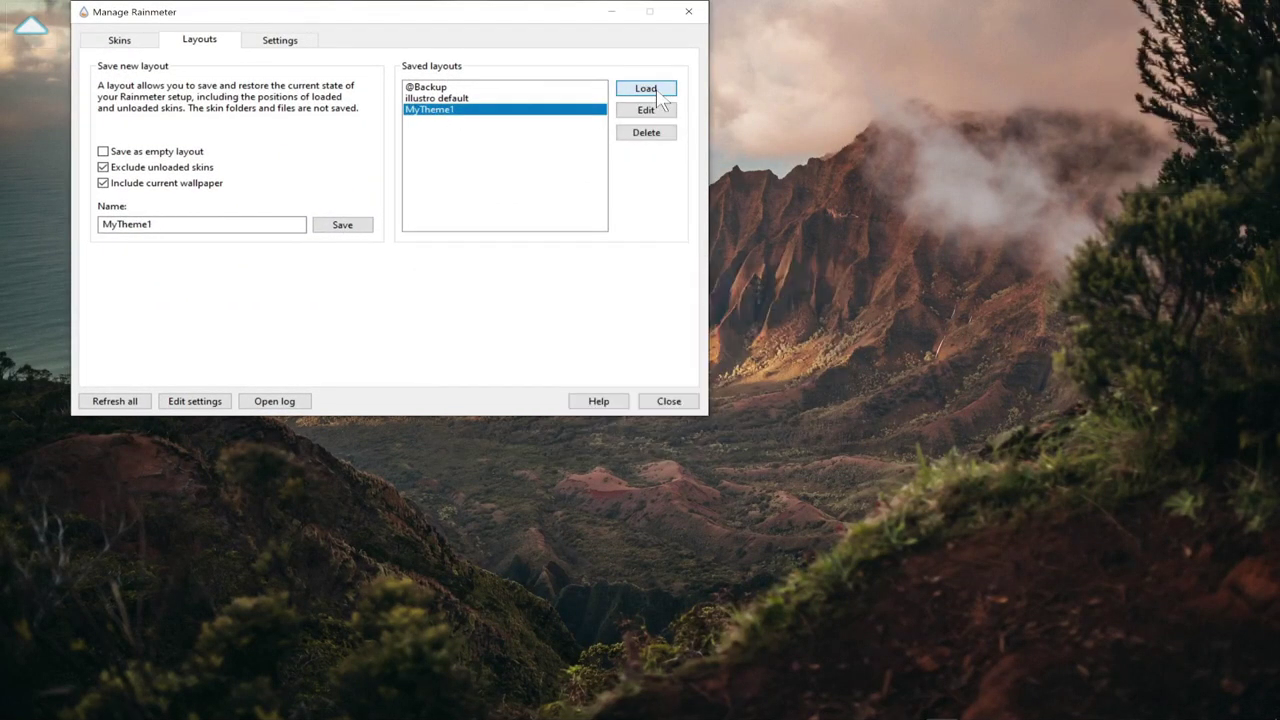
pyautogui.moveTo(577, 27); pyautogui.dragTo(915, 45)
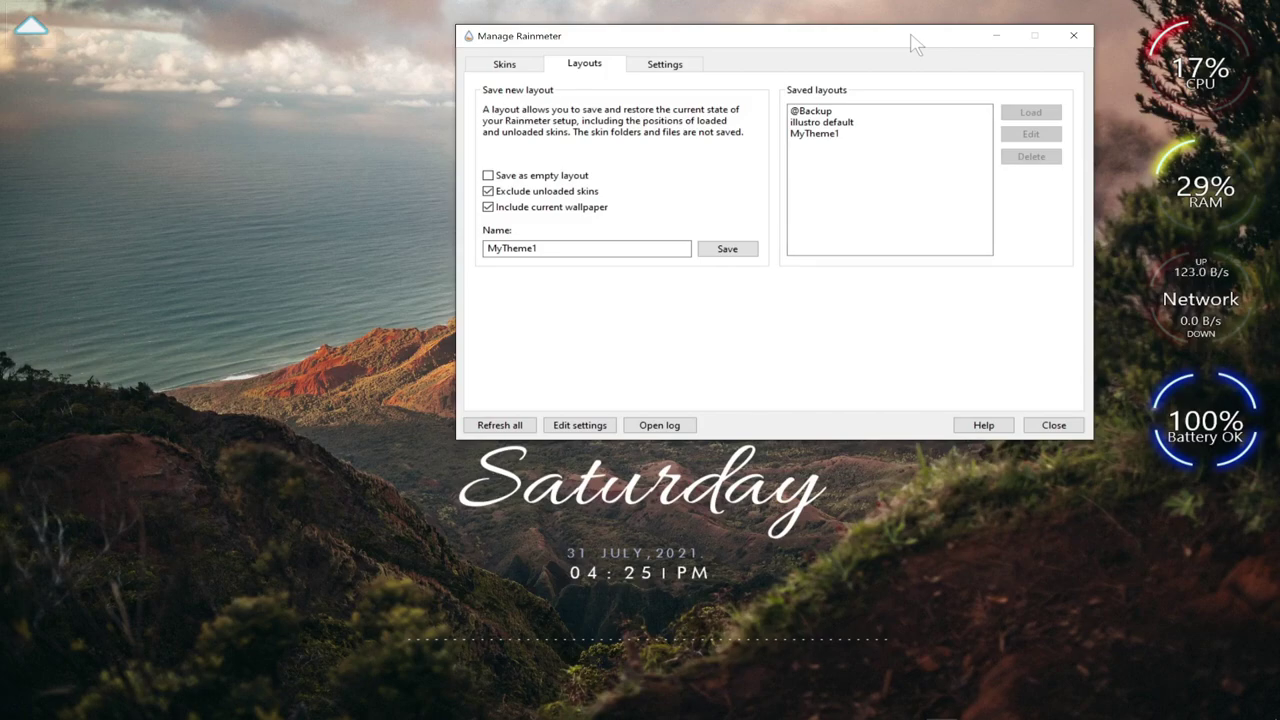
pyautogui.click(1054, 425)
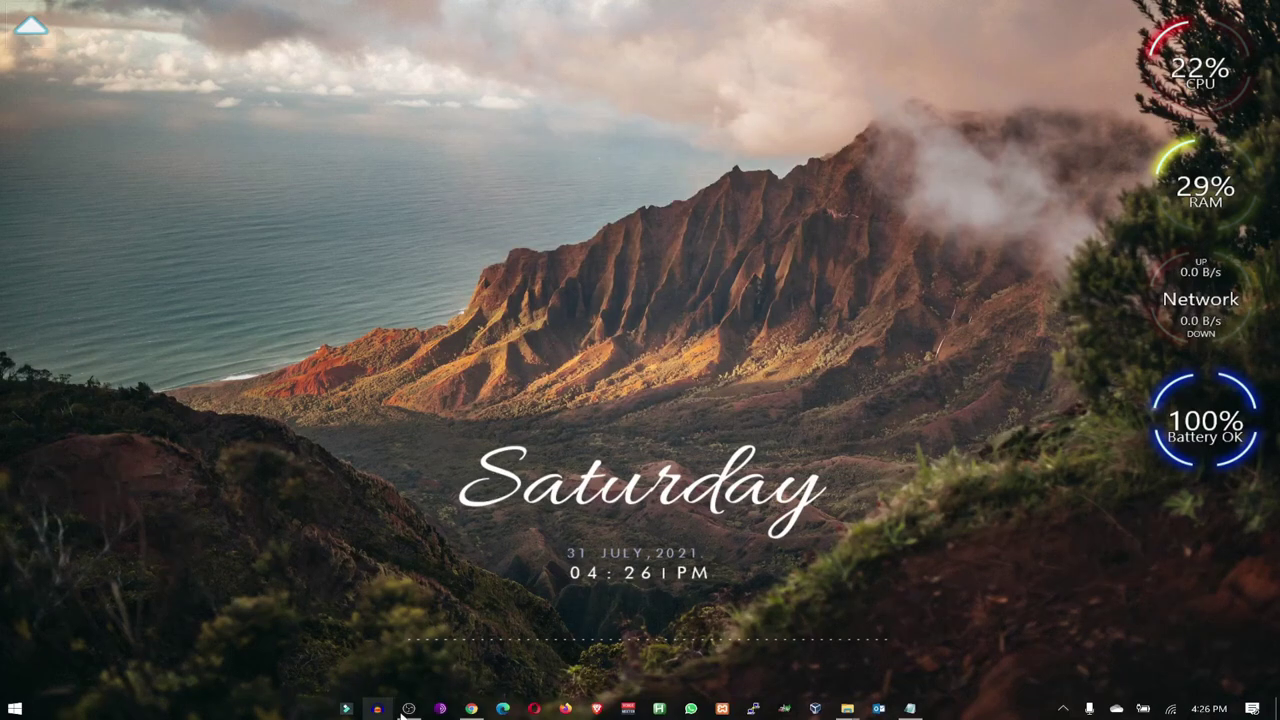
# - Switch to Chrome, search DeviantArt for Bribrerra and open the Bribrerra skin's page
pyautogui.click(443, 706)
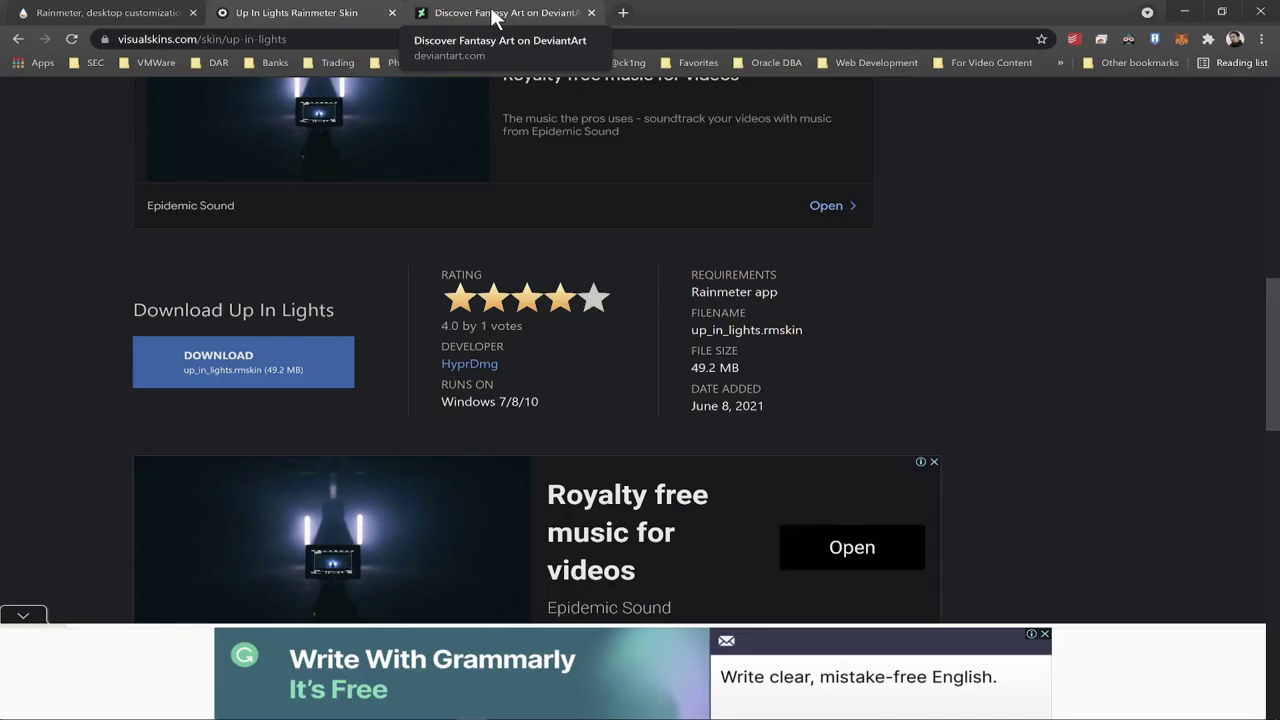
pyautogui.click(491, 14)
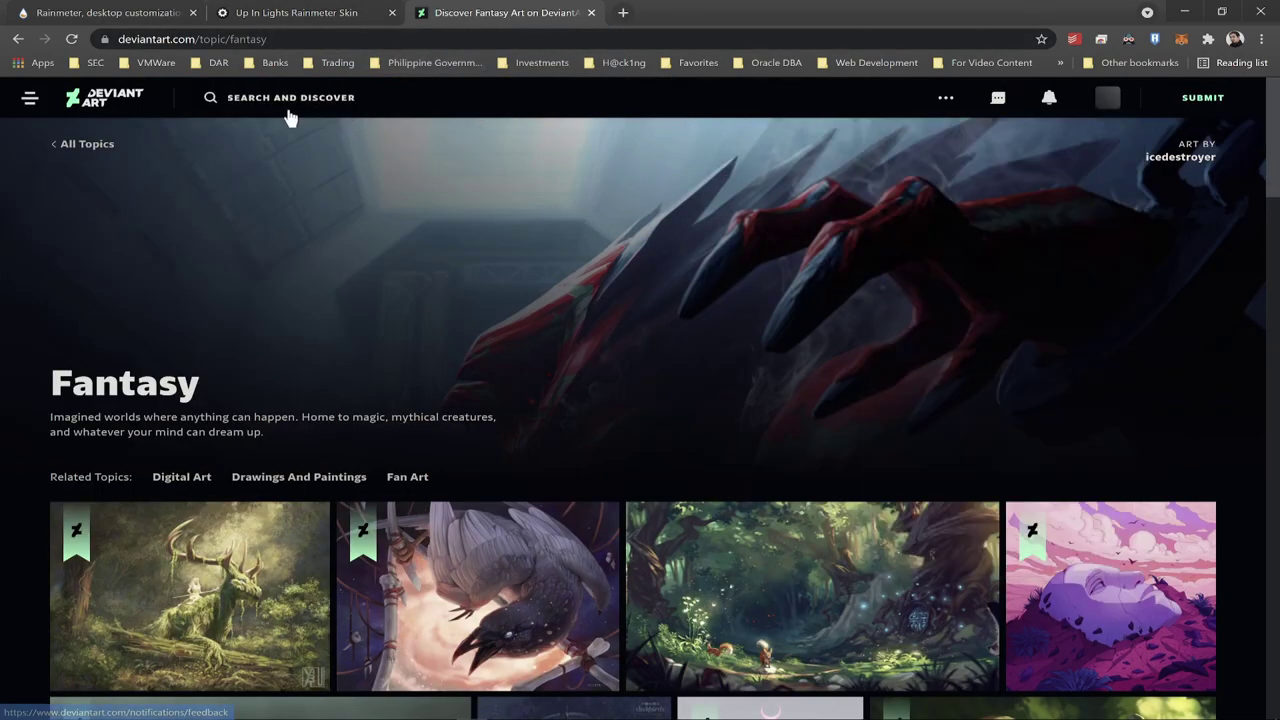
pyautogui.click(211, 102)
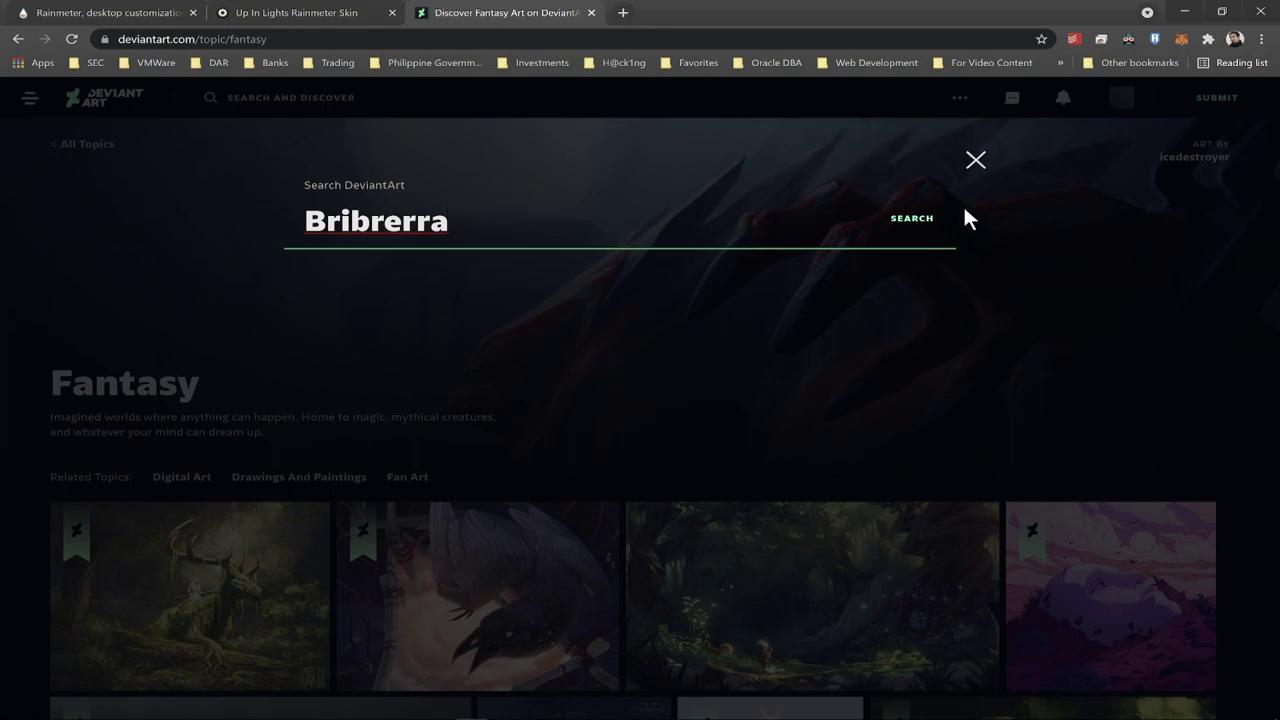
pyautogui.click(921, 228)
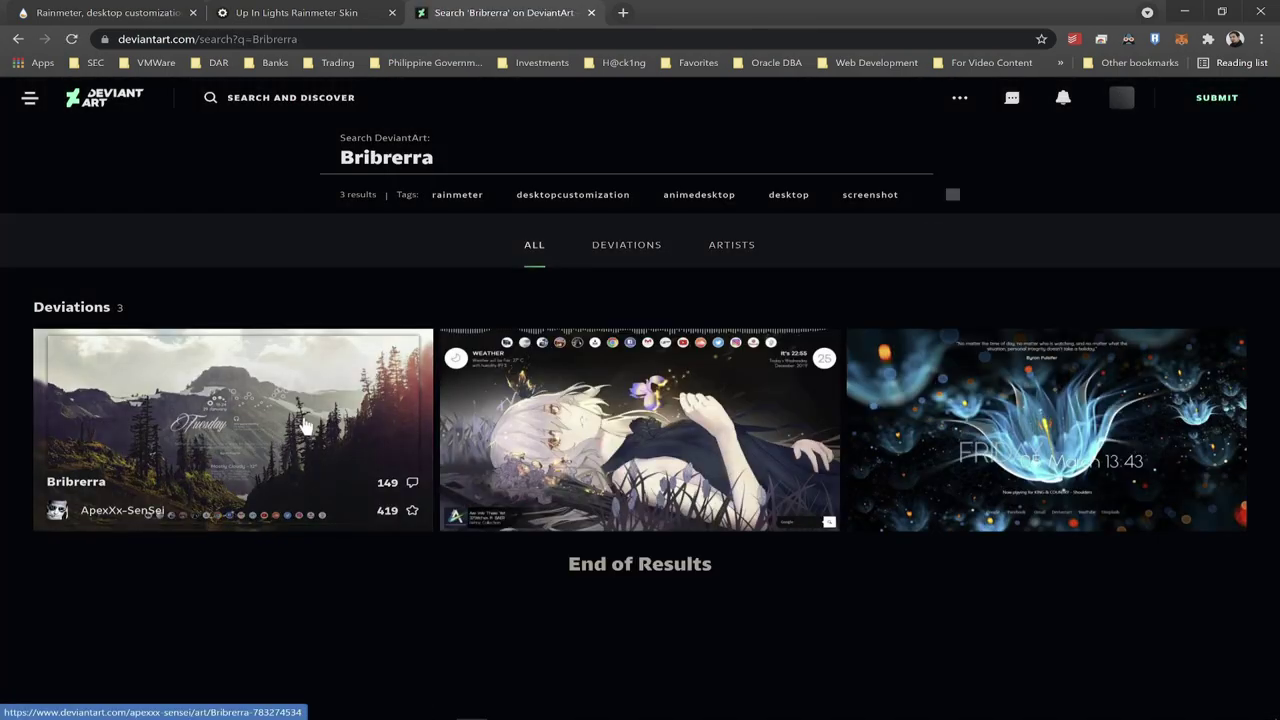
pyautogui.click(84, 499)
# - Download the Bribrerra skin and install it without adding or applying its included layout
pyautogui.scroll(-3, 597, 466)
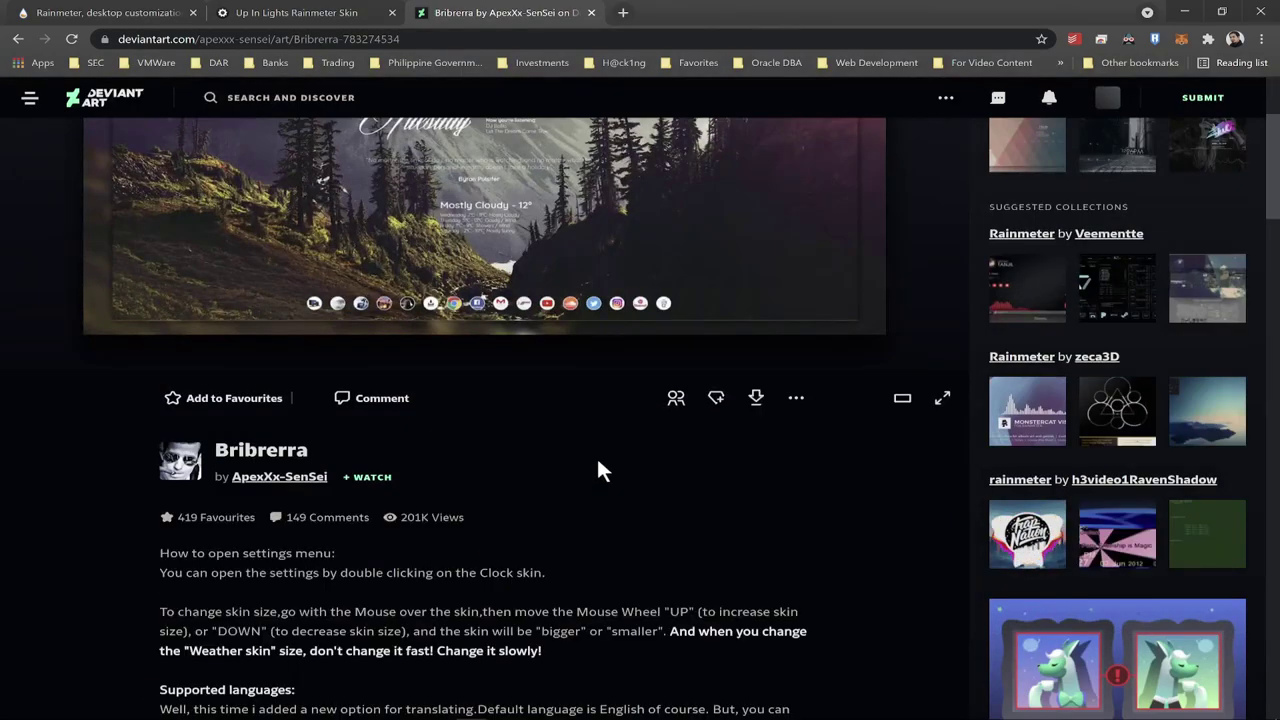
pyautogui.click(757, 406)
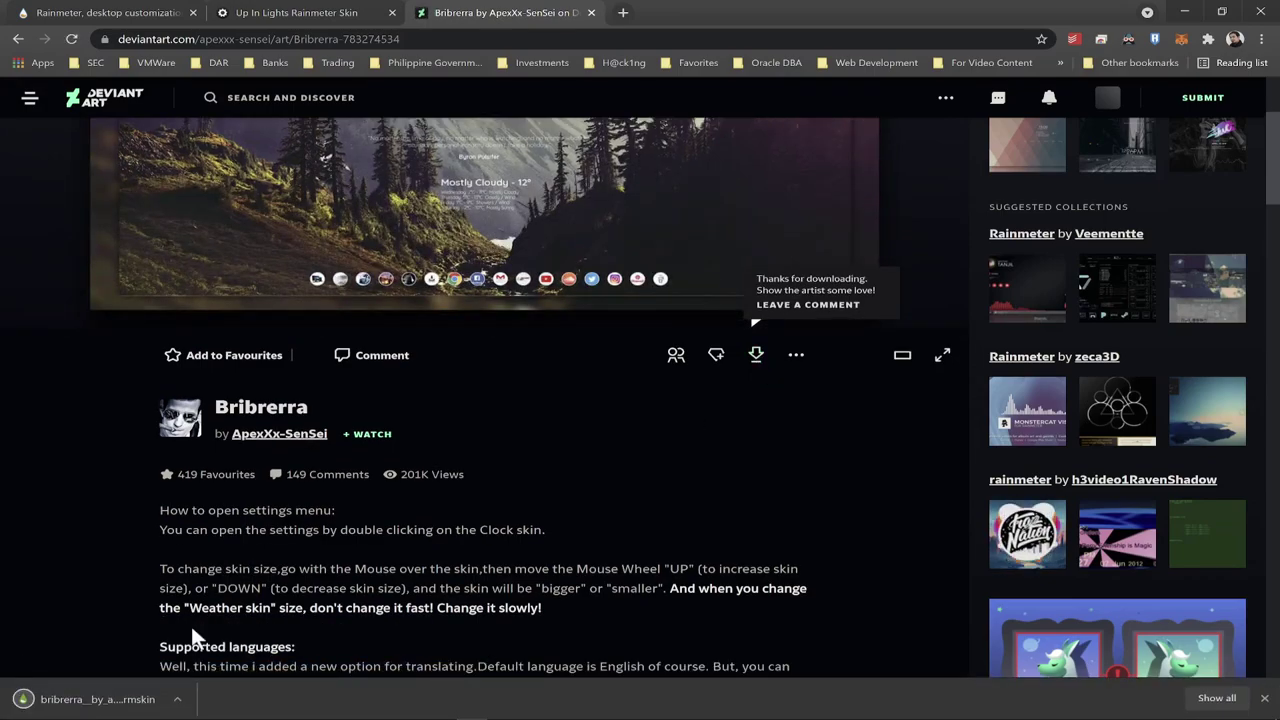
pyautogui.click(90, 699)
pyautogui.click(503, 473)
pyautogui.click(503, 427)
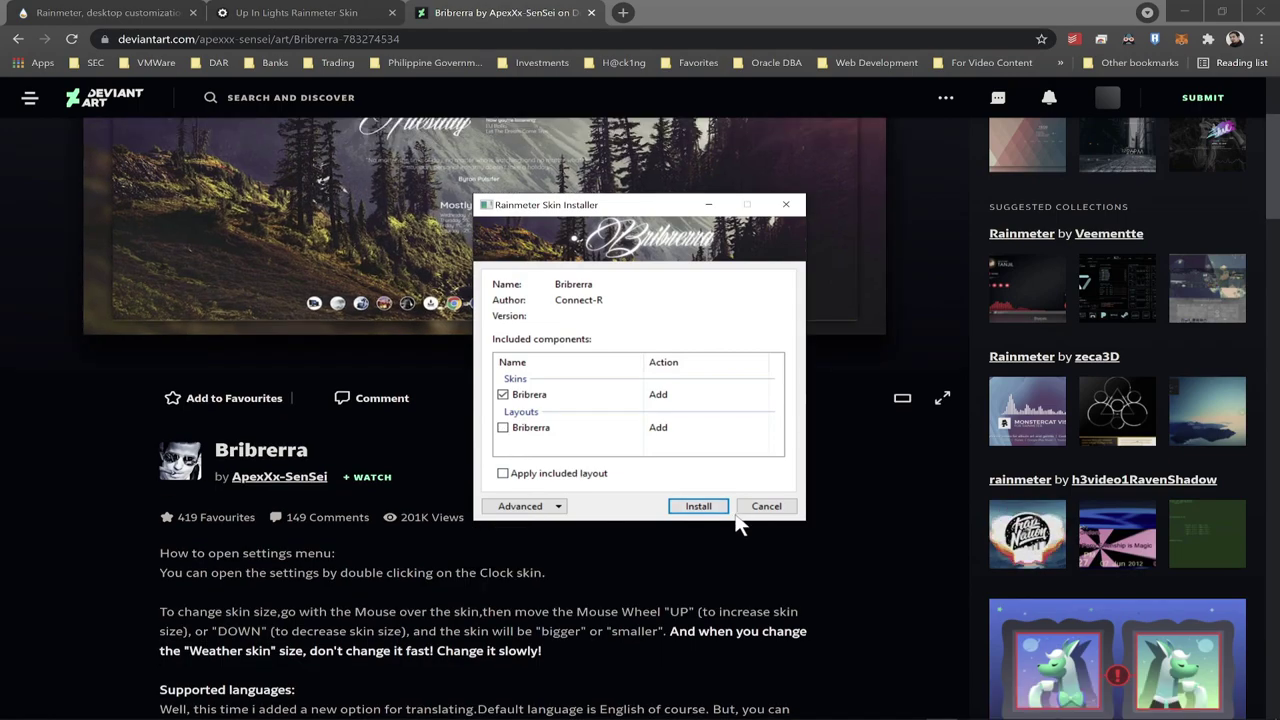
pyautogui.click(706, 512)
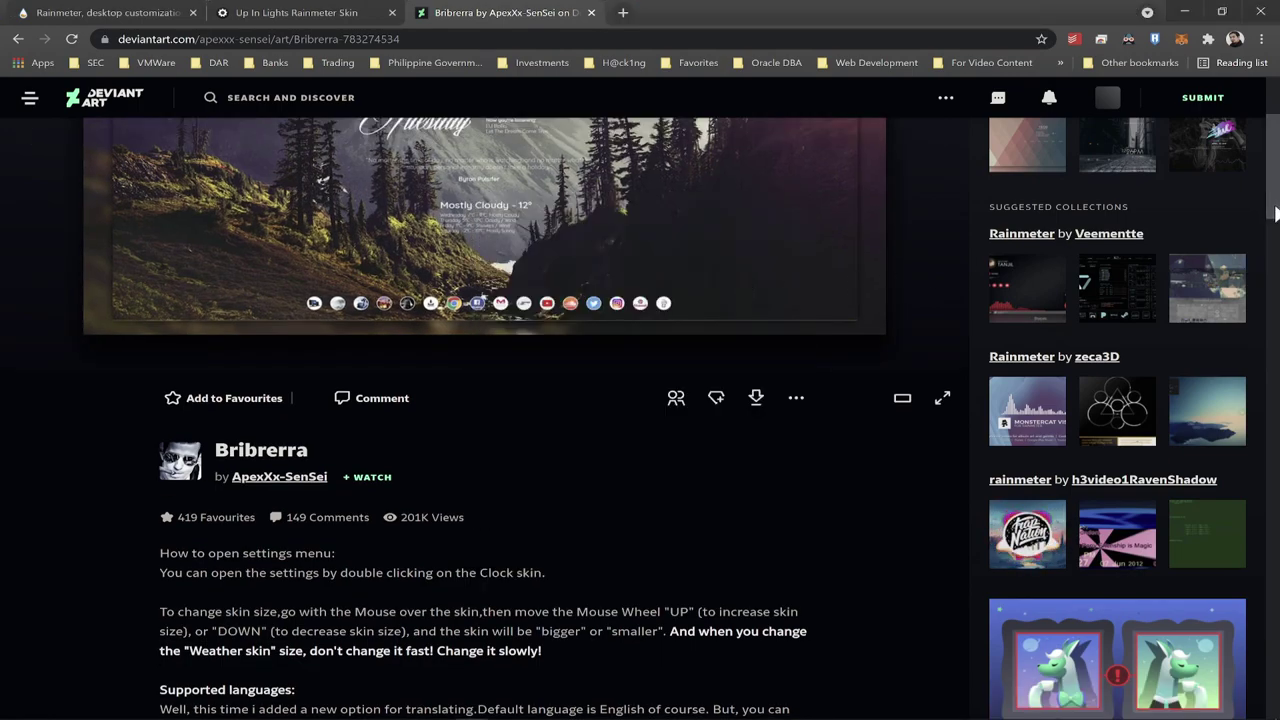
pyautogui.scroll(2, 657, 495)
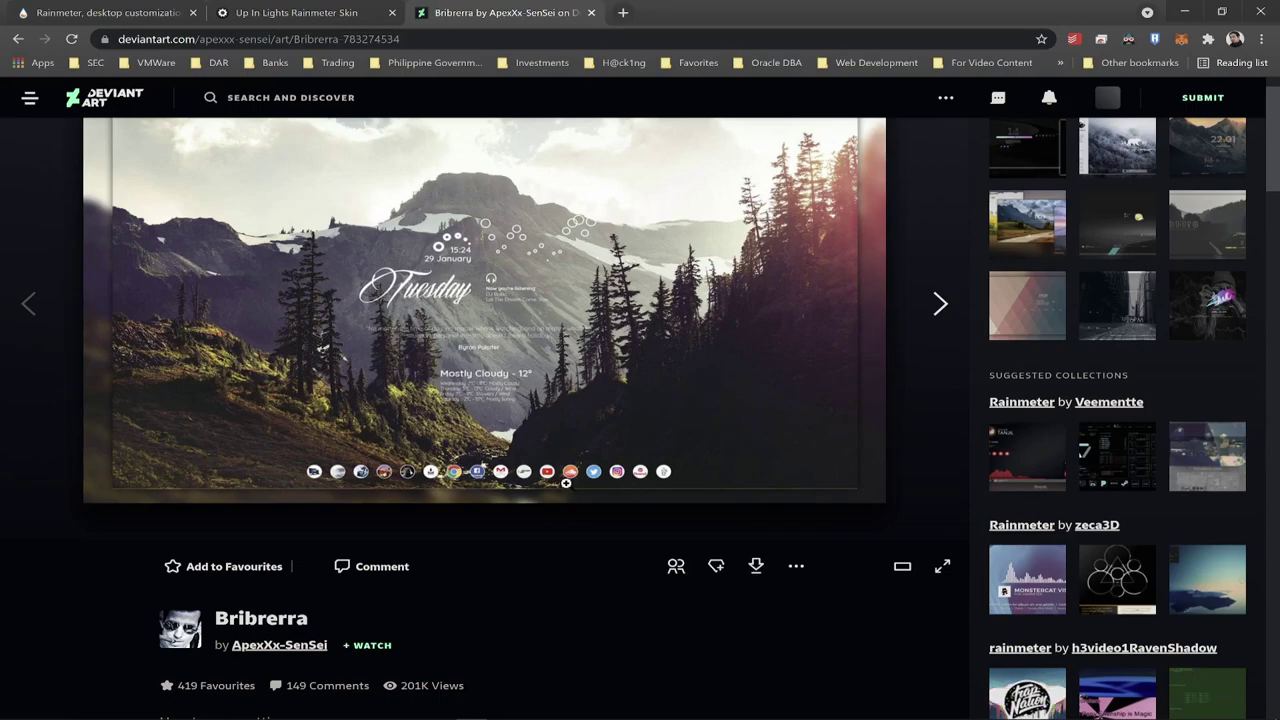
# - Switch to the desktop, open Manage Rainmeter and load the Dock (Colored).ini skin from Bribrera
pyautogui.click(1186, 13)
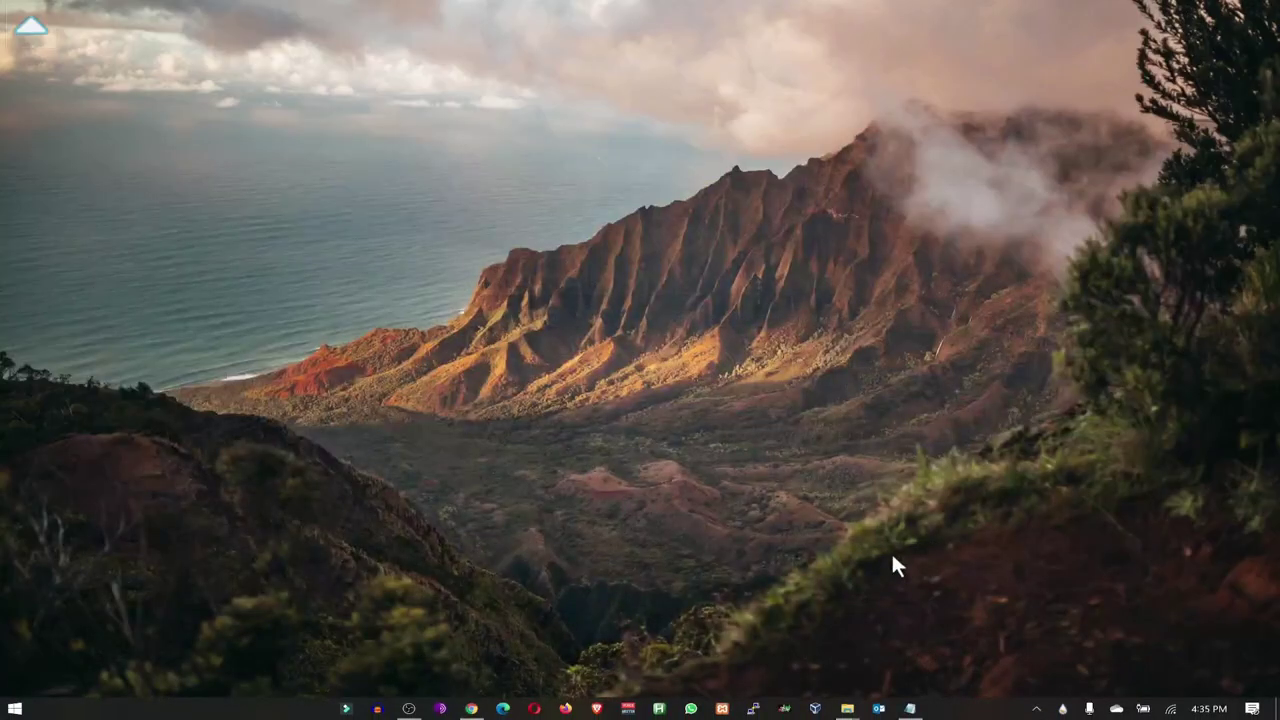
pyautogui.click(1066, 709)
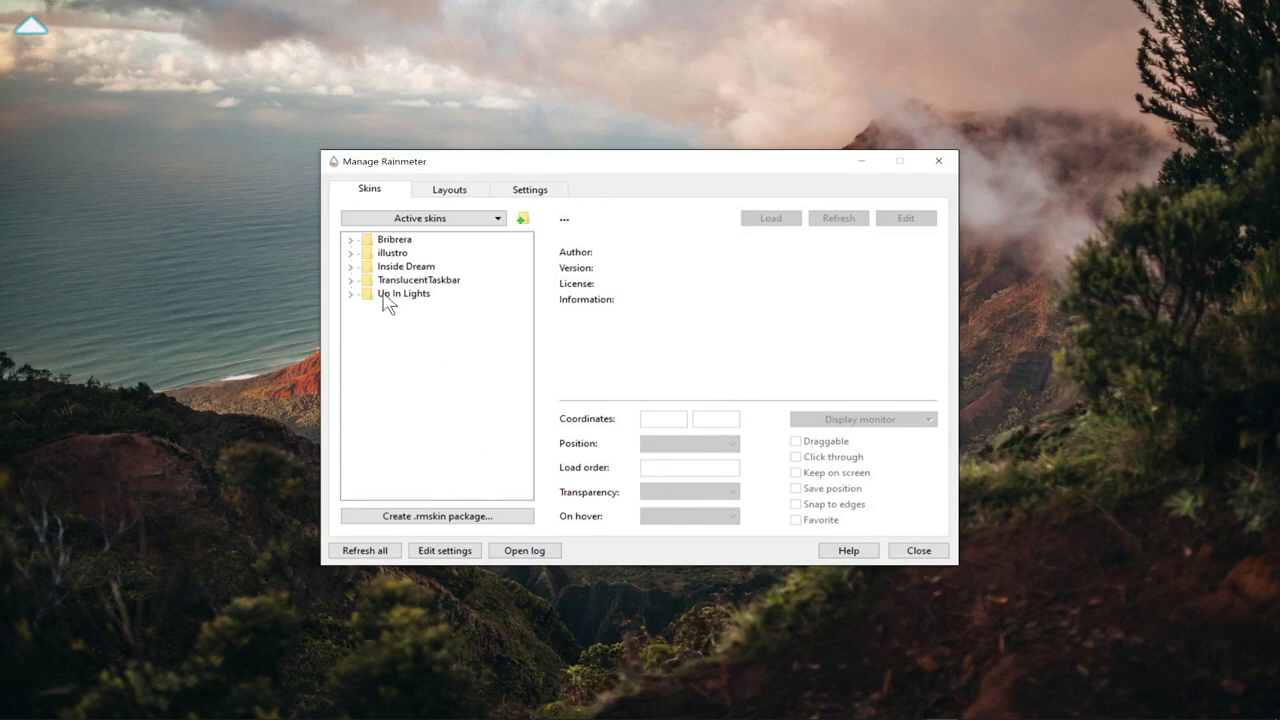
pyautogui.doubleClick(394, 239)
pyautogui.click(366, 266)
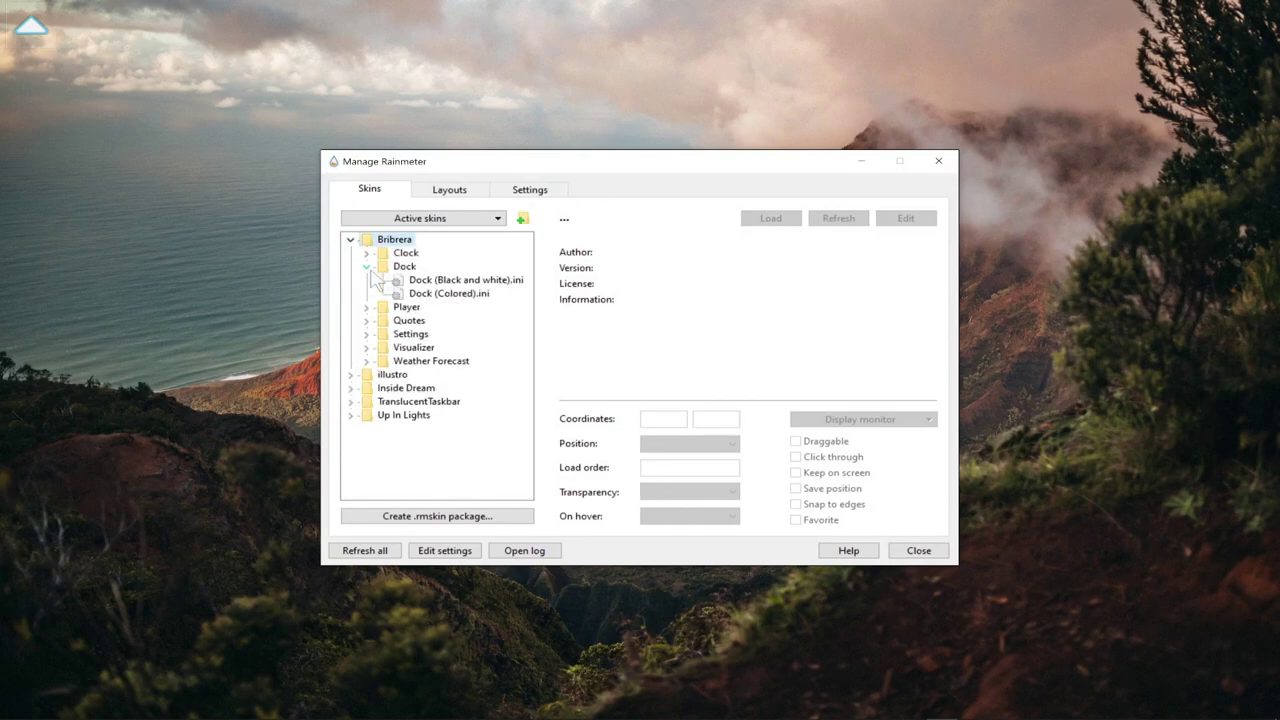
pyautogui.click(445, 294)
pyautogui.click(778, 220)
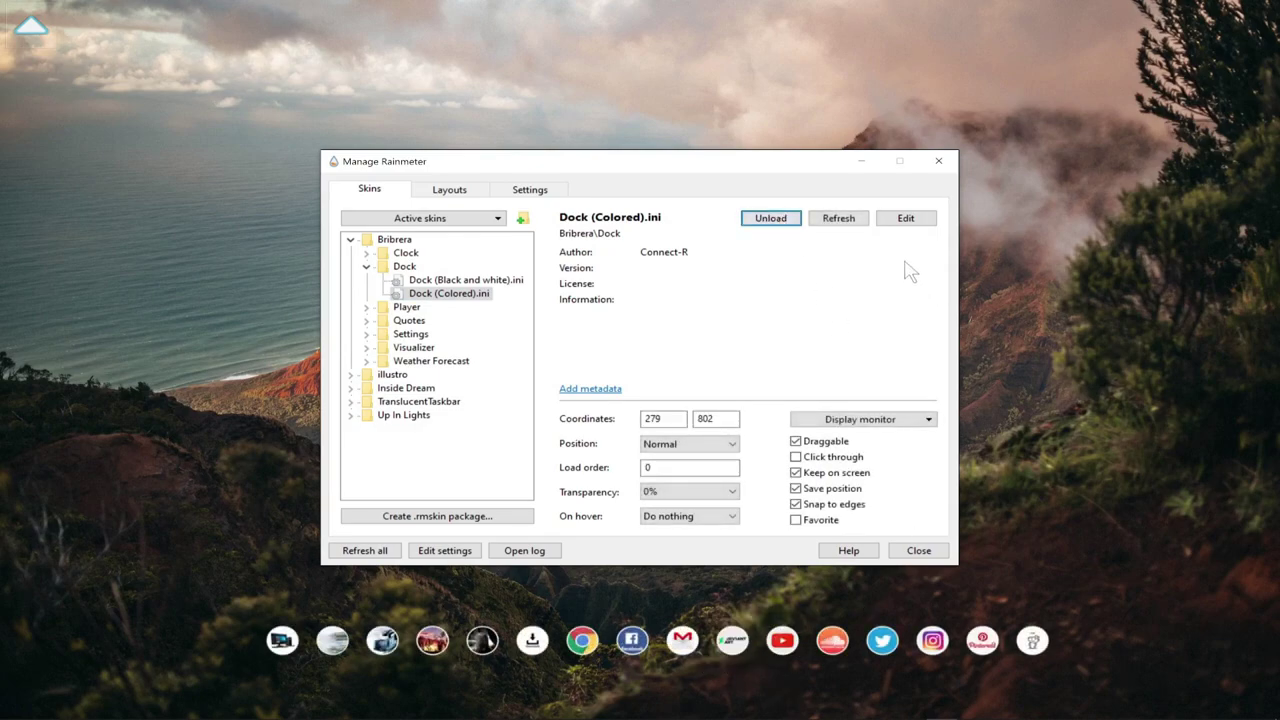
pyautogui.click(860, 160)
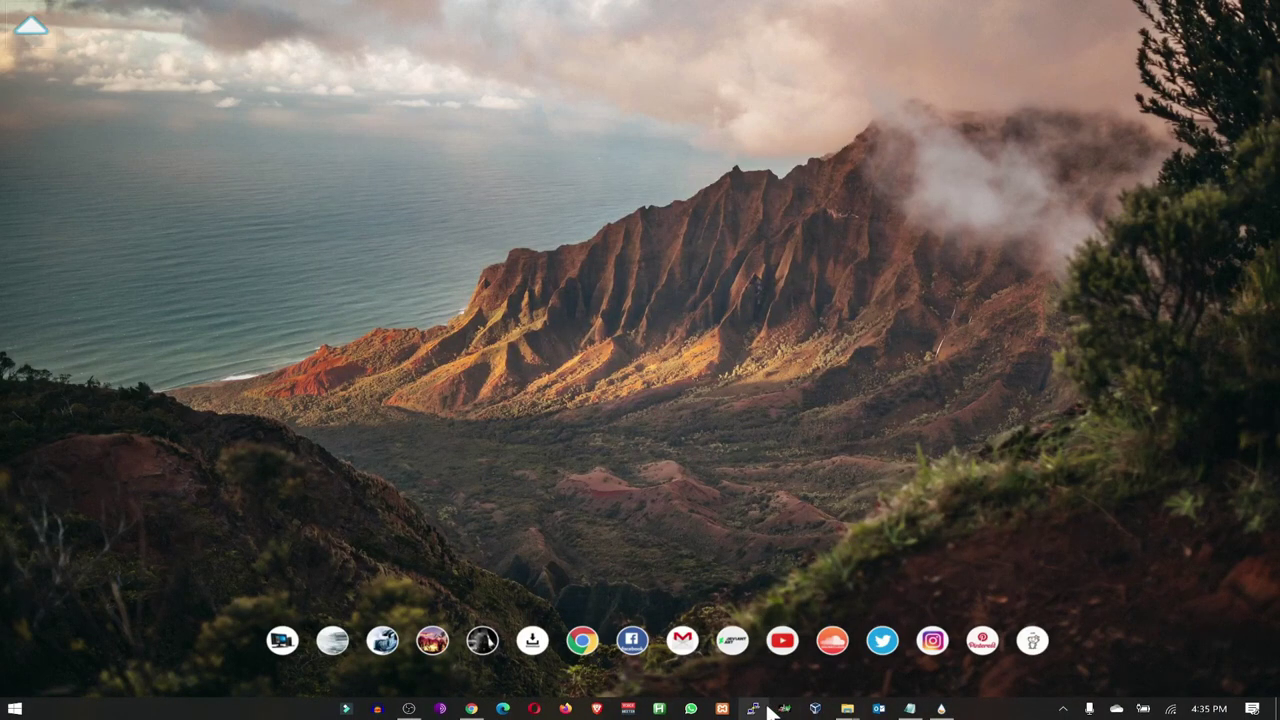
# - Switch back to Chrome, search DeviantArt for robik and open the Robik skin's page
pyautogui.moveTo(470, 708)
pyautogui.click(474, 600)
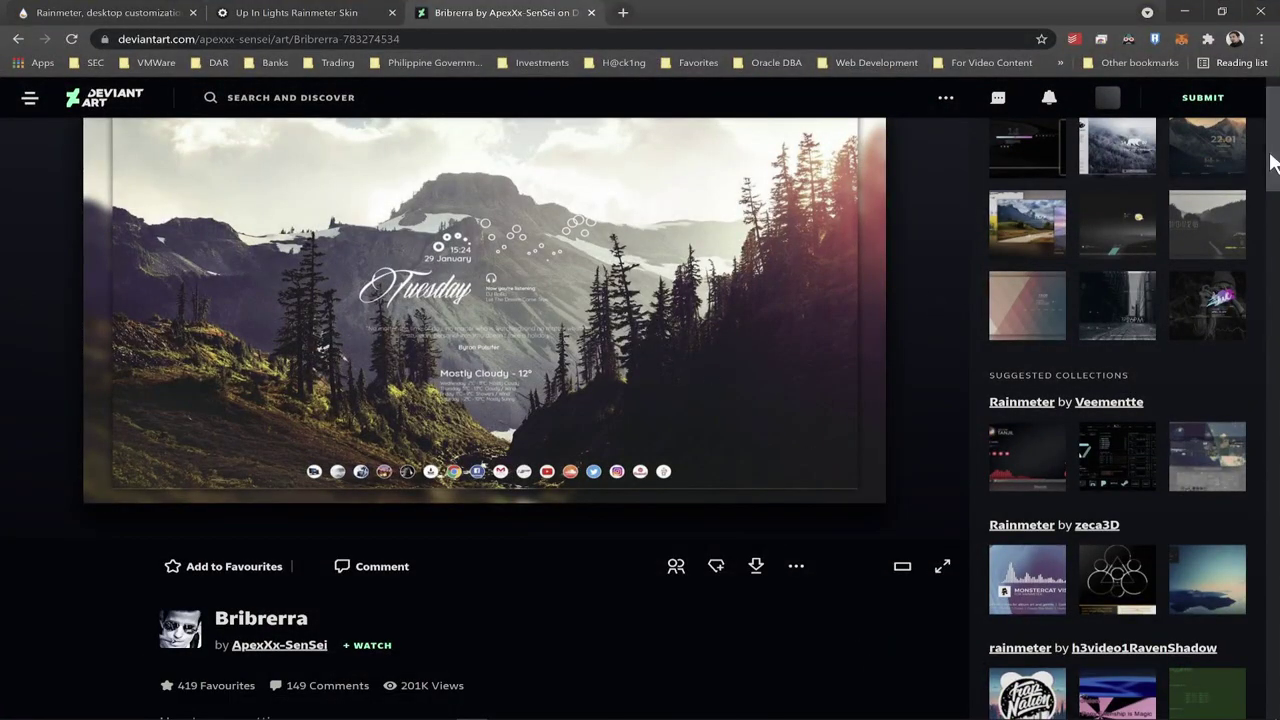
pyautogui.scroll(1, 970, 200)
pyautogui.click(215, 97)
pyautogui.write('robik')
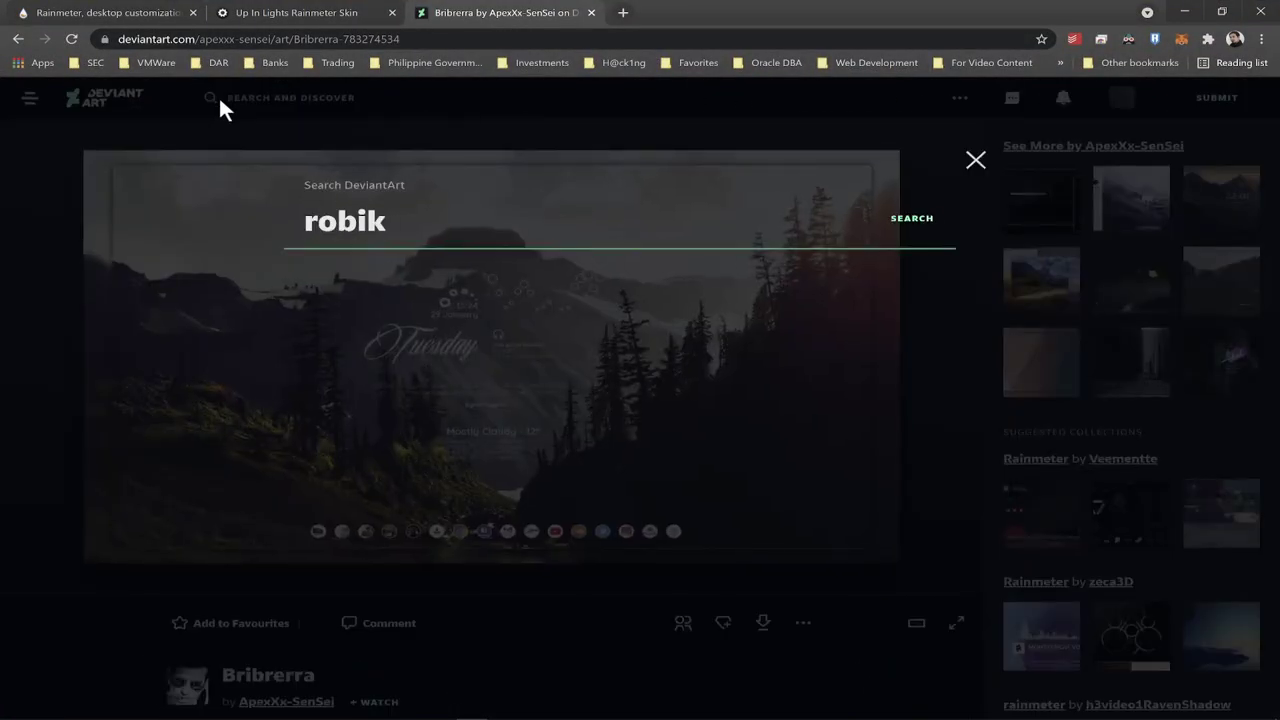
pyautogui.click(912, 218)
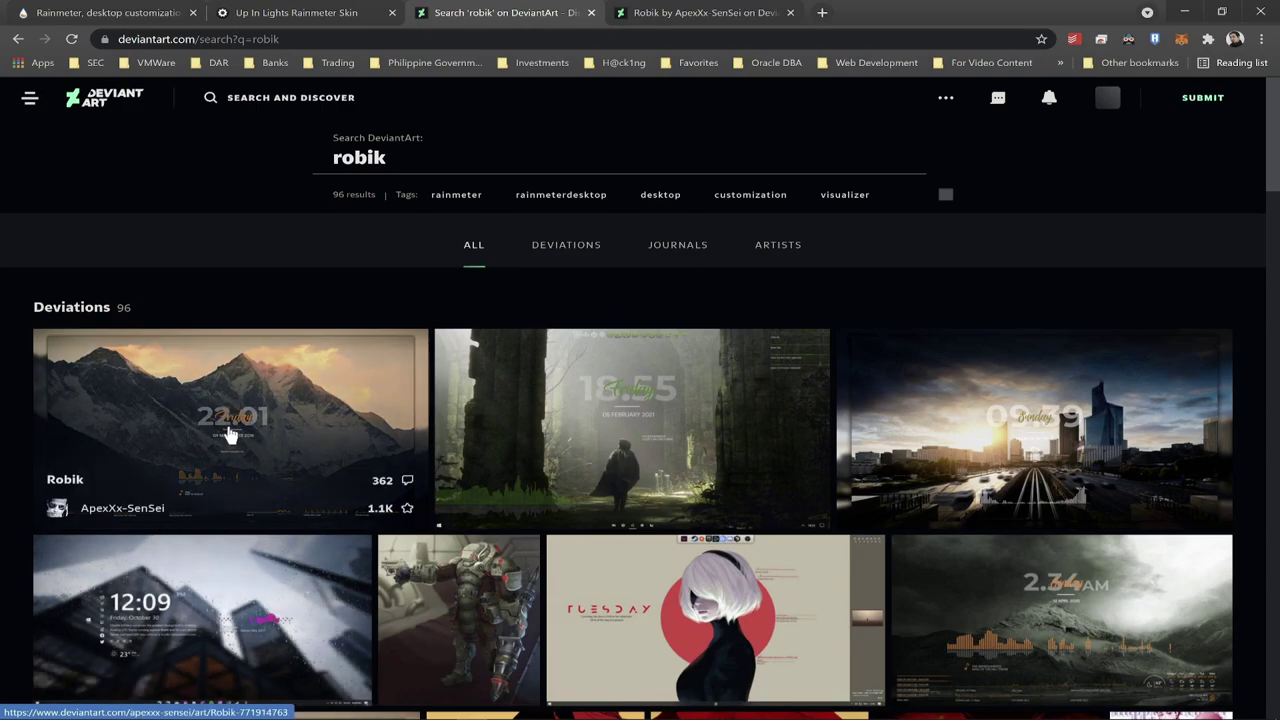
pyautogui.click(249, 426)
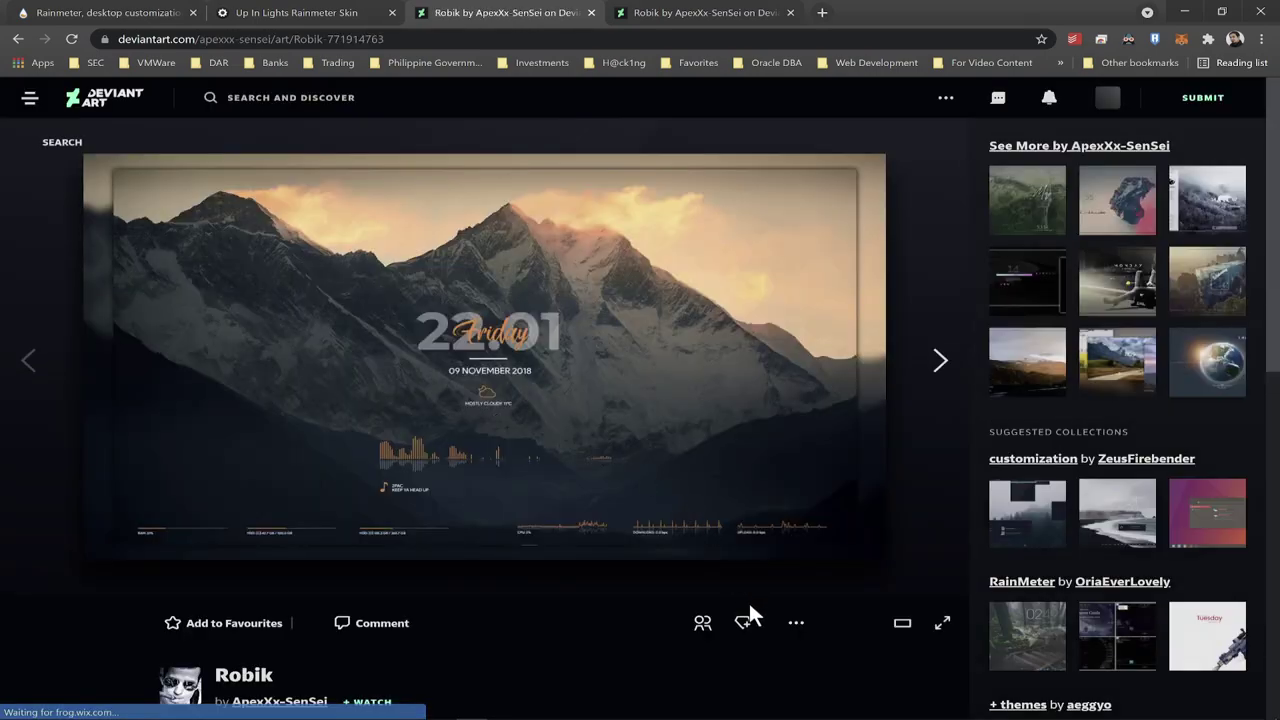
# - Download the Robik skin and install it without applying its included layout
pyautogui.click(755, 622)
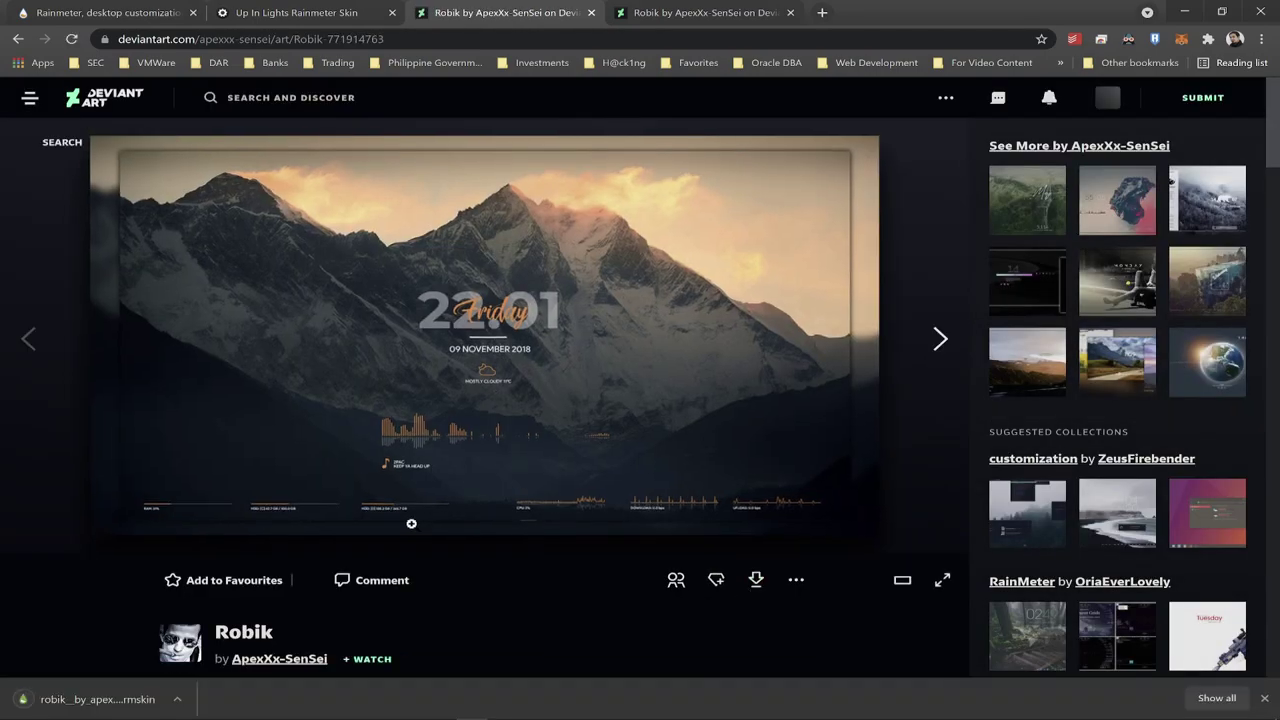
pyautogui.click(97, 699)
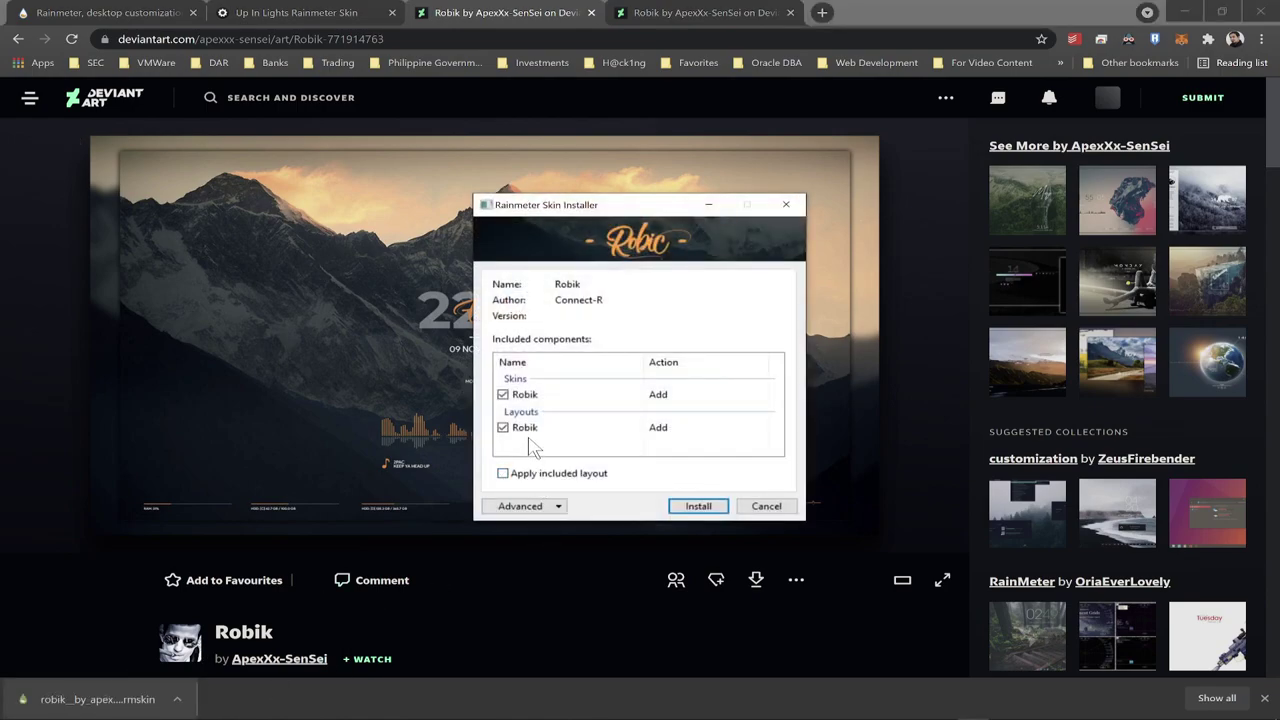
pyautogui.click(600, 430)
pyautogui.click(692, 506)
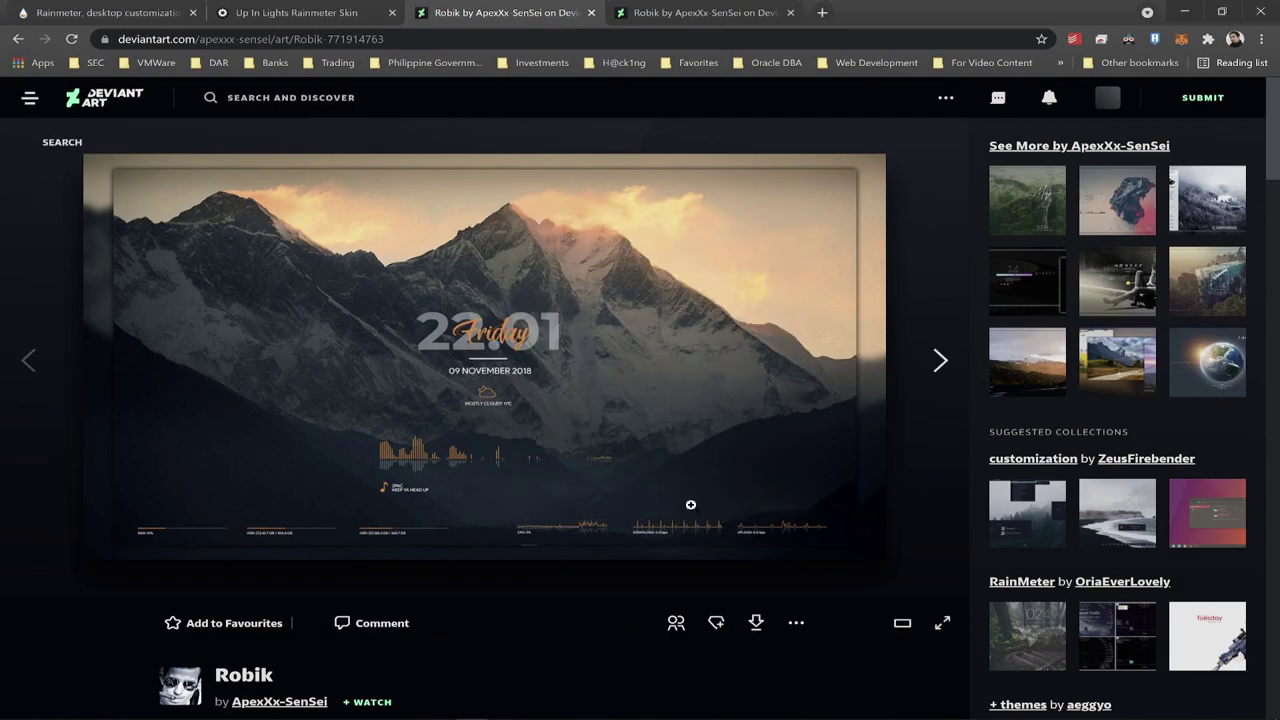
# - Open Manage Rainmeter on the desktop and load the Robik Clock.ini skin
pyautogui.click(1186, 11)
pyautogui.click(1021, 682)
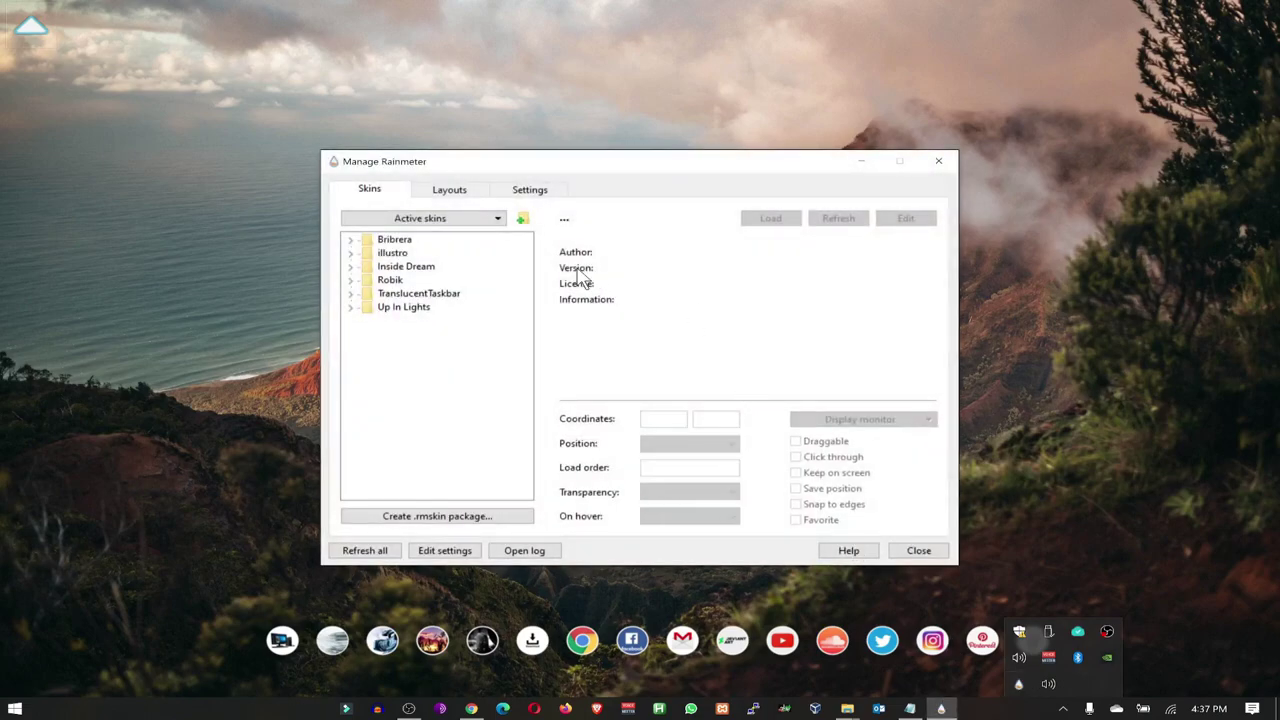
pyautogui.click(350, 280)
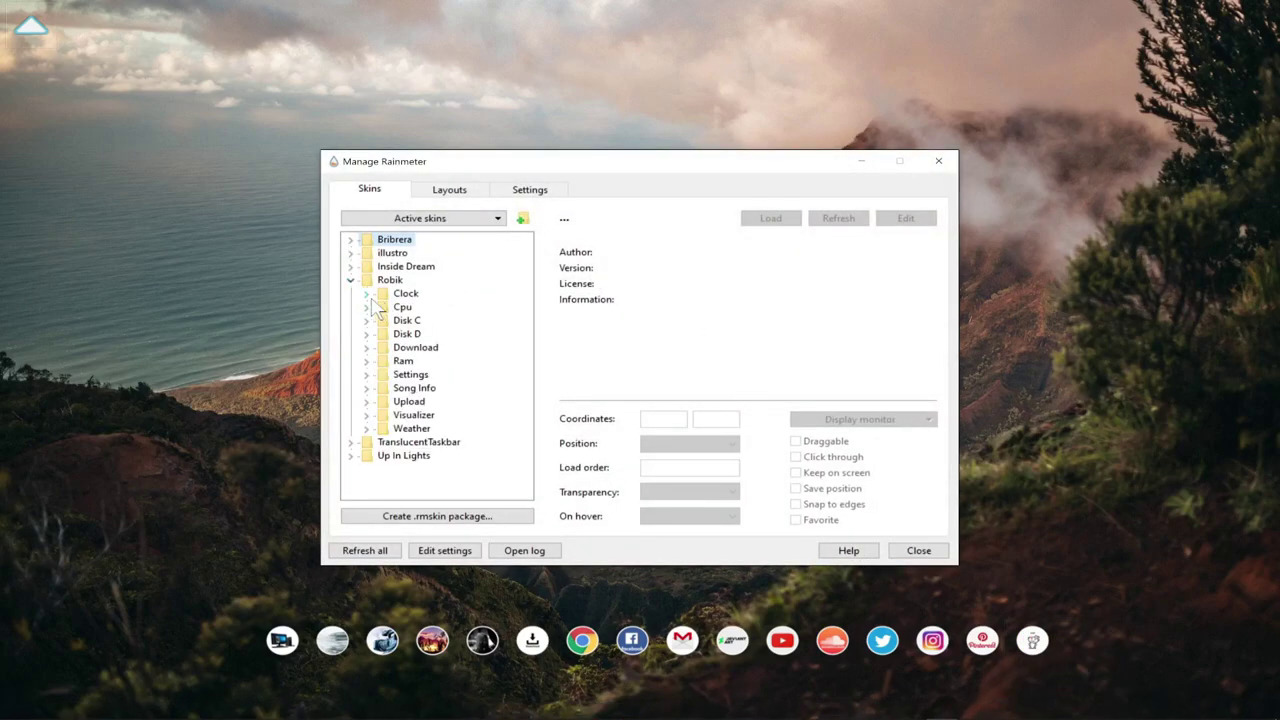
pyautogui.moveTo(648, 170); pyautogui.dragTo(717, 101)
pyautogui.click(435, 224)
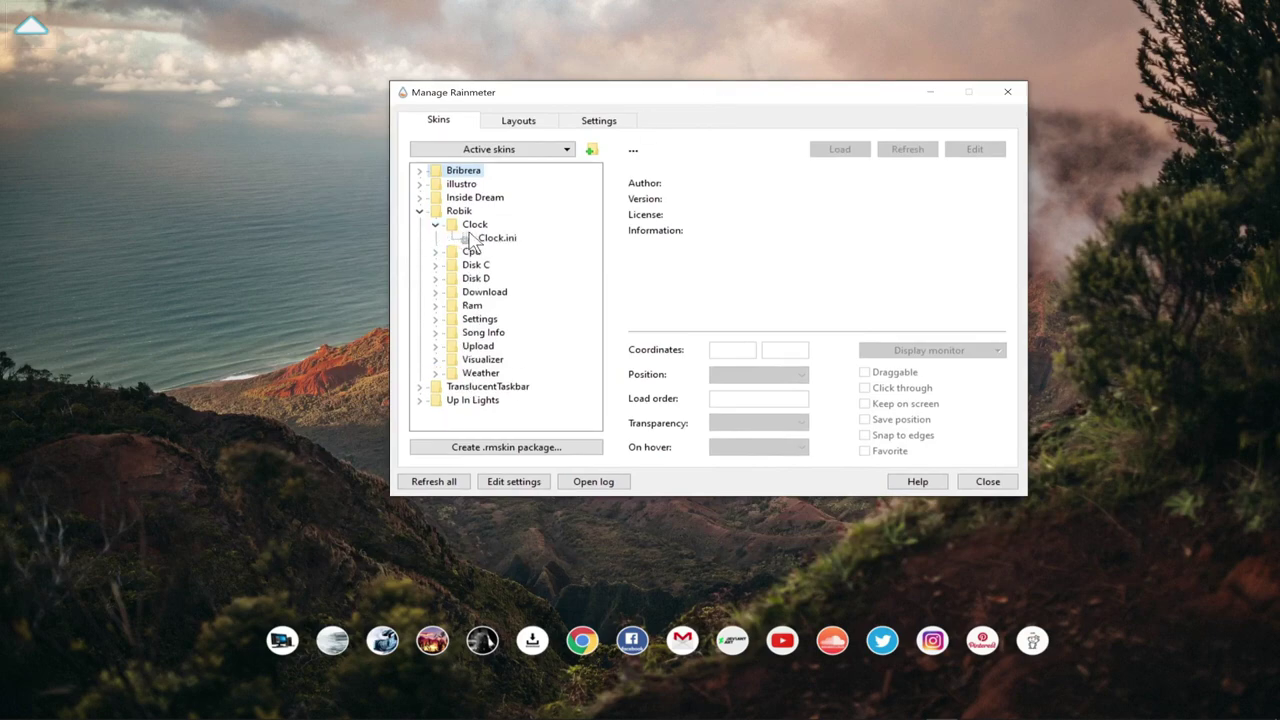
pyautogui.click(497, 238)
pyautogui.click(841, 152)
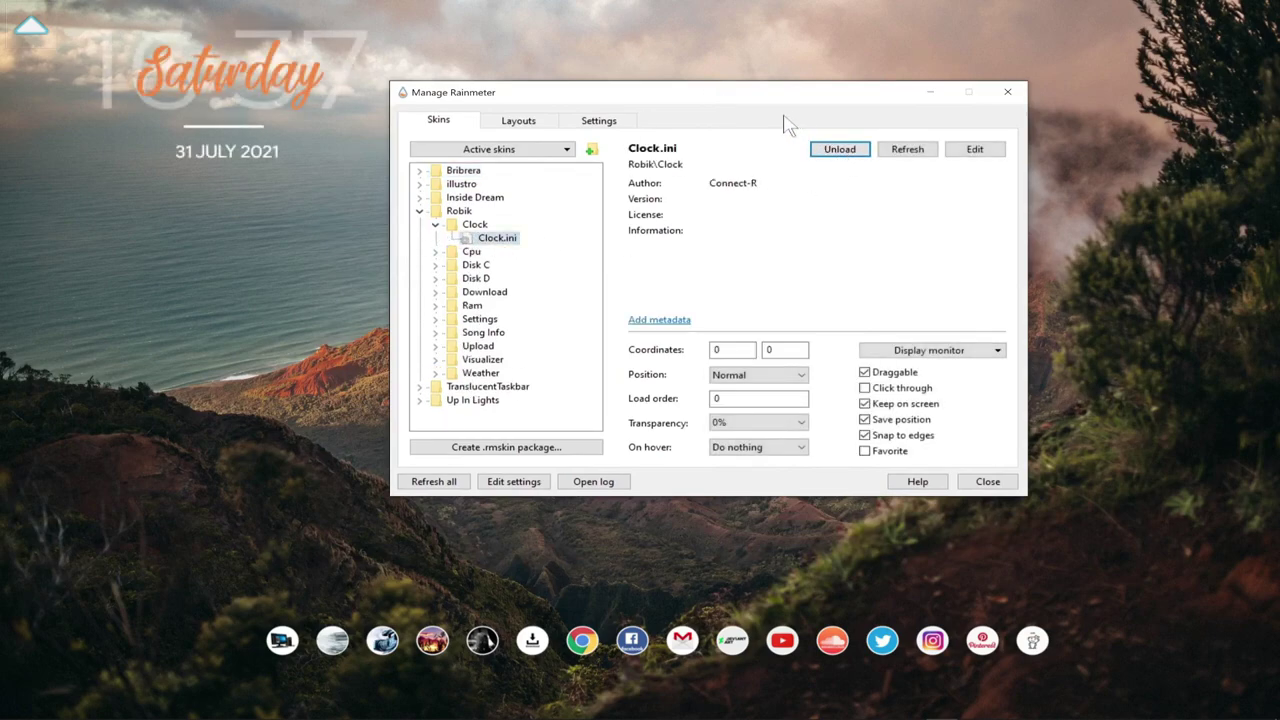
# - Load the Robik skins Cpu.ini, Ram.ini and Visualizer.ini
pyautogui.click(435, 251)
pyautogui.click(494, 265)
pyautogui.click(839, 149)
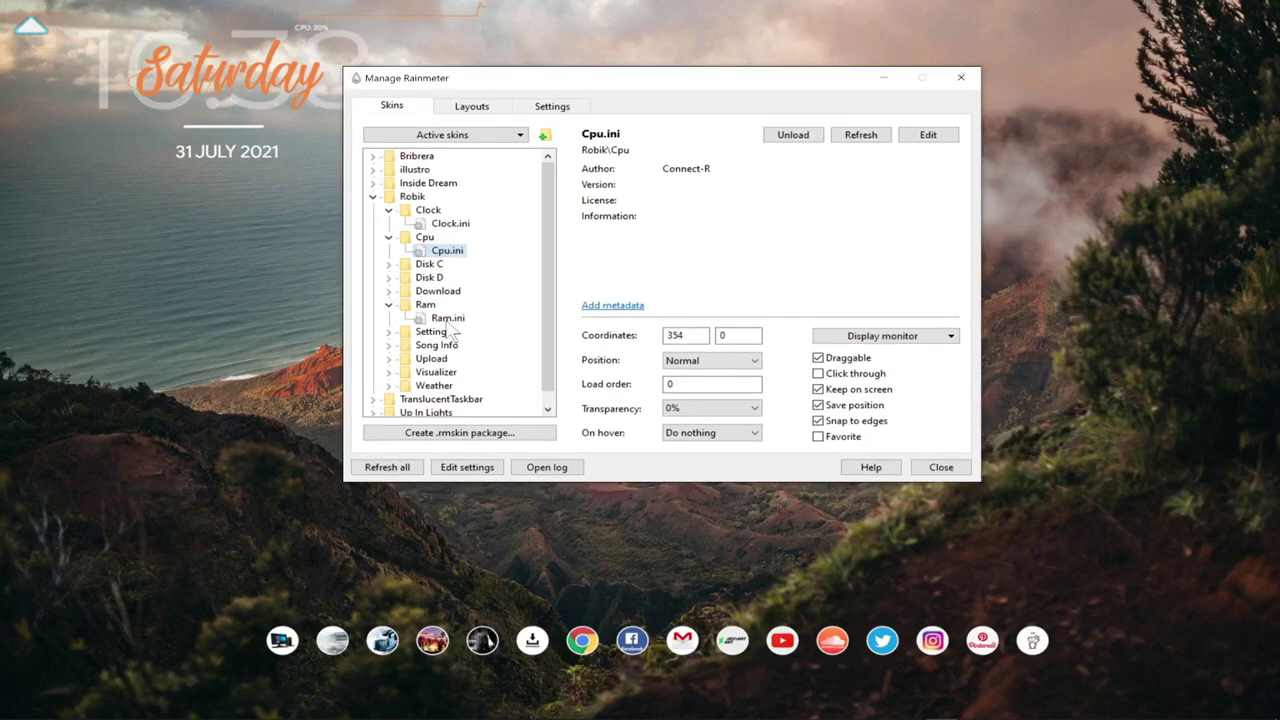
pyautogui.click(448, 317)
pyautogui.click(788, 150)
pyautogui.click(389, 372)
pyautogui.click(458, 371)
pyautogui.click(795, 145)
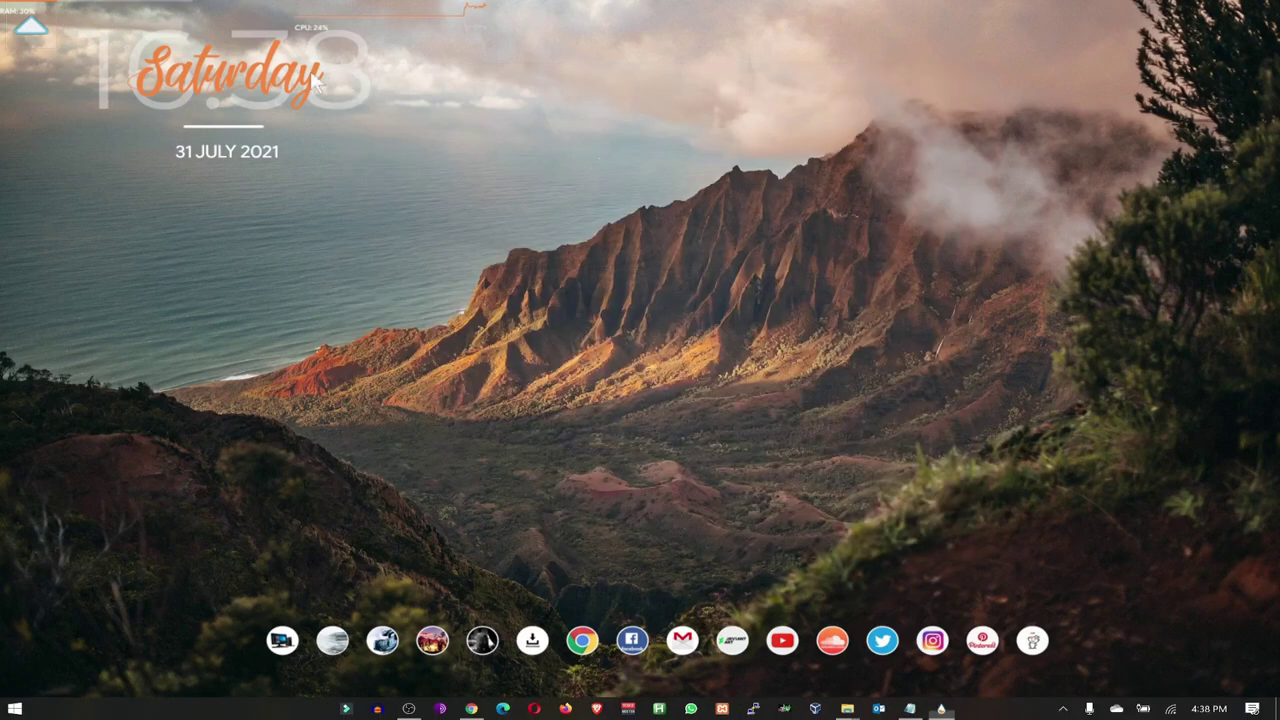
# - Move the clock to just above the centre of the dock and stack the RAM meter above the CPU meter at the desktop's right edge
pyautogui.moveTo(253, 141); pyautogui.dragTo(649, 568)
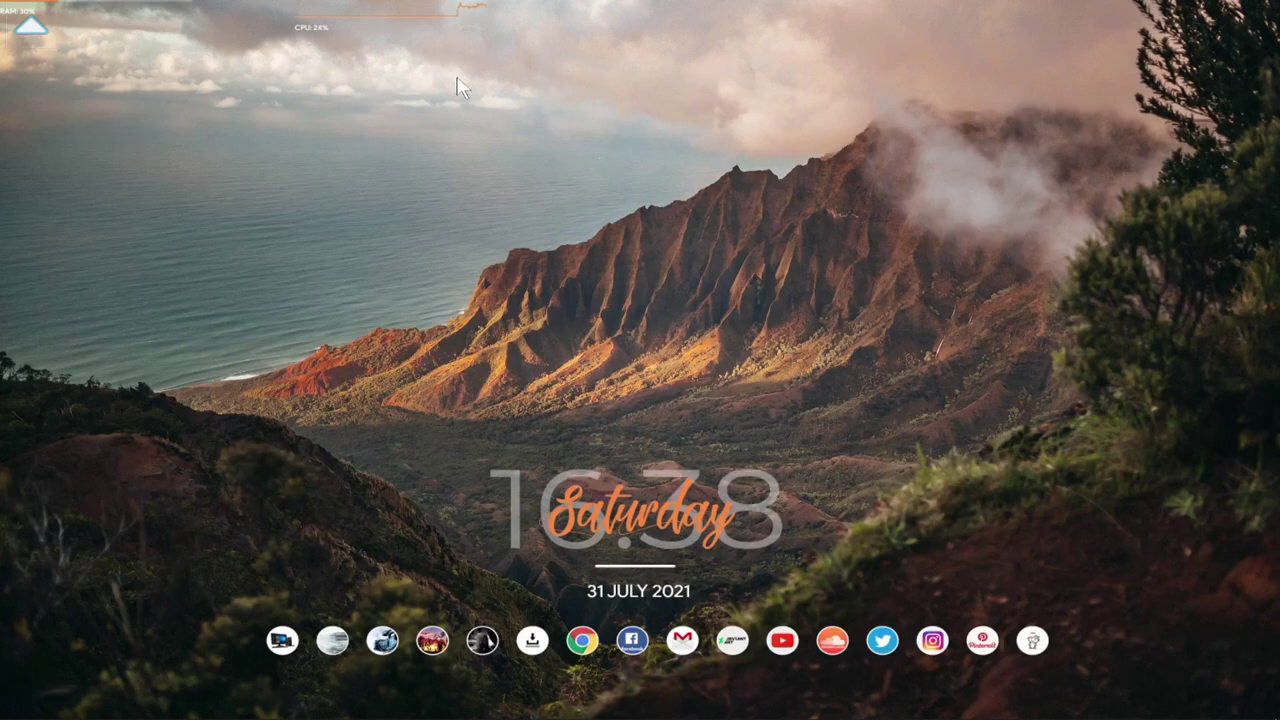
pyautogui.moveTo(310, 25); pyautogui.dragTo(39, 278)
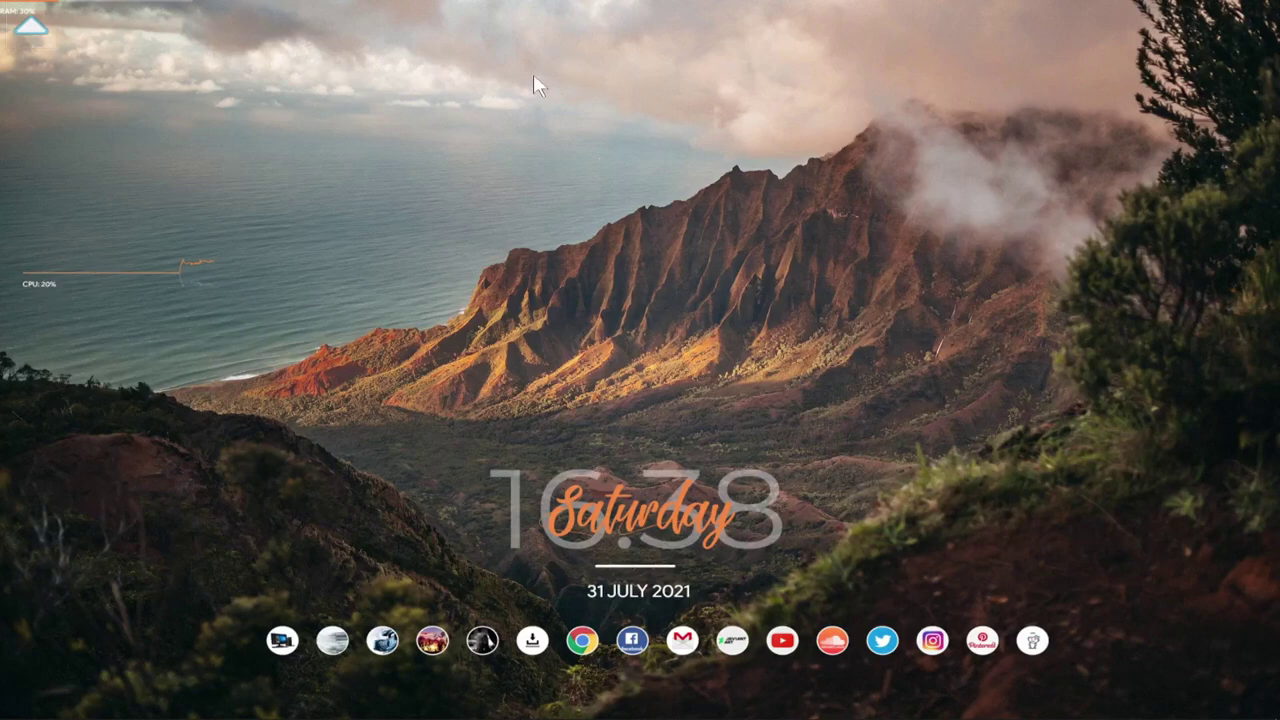
pyautogui.moveTo(31, 12); pyautogui.dragTo(155, 30)
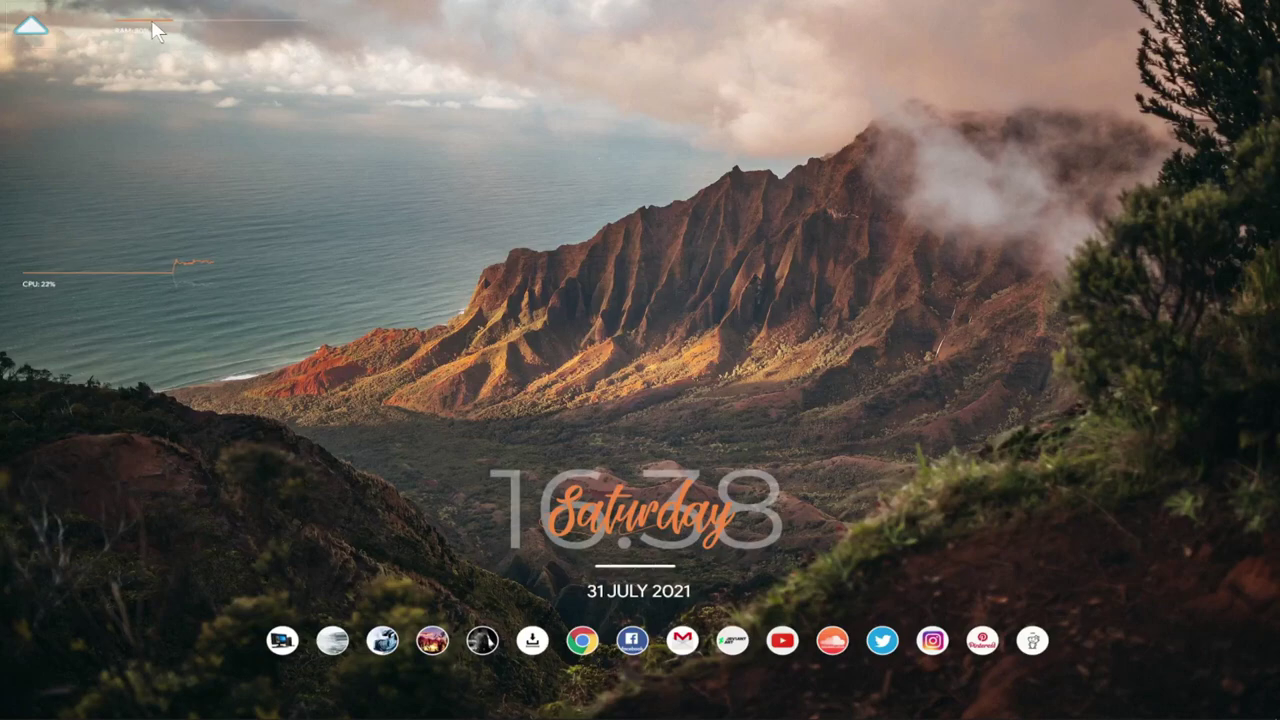
pyautogui.moveTo(71, 266); pyautogui.dragTo(1127, 306)
pyautogui.moveTo(155, 30); pyautogui.dragTo(1108, 277)
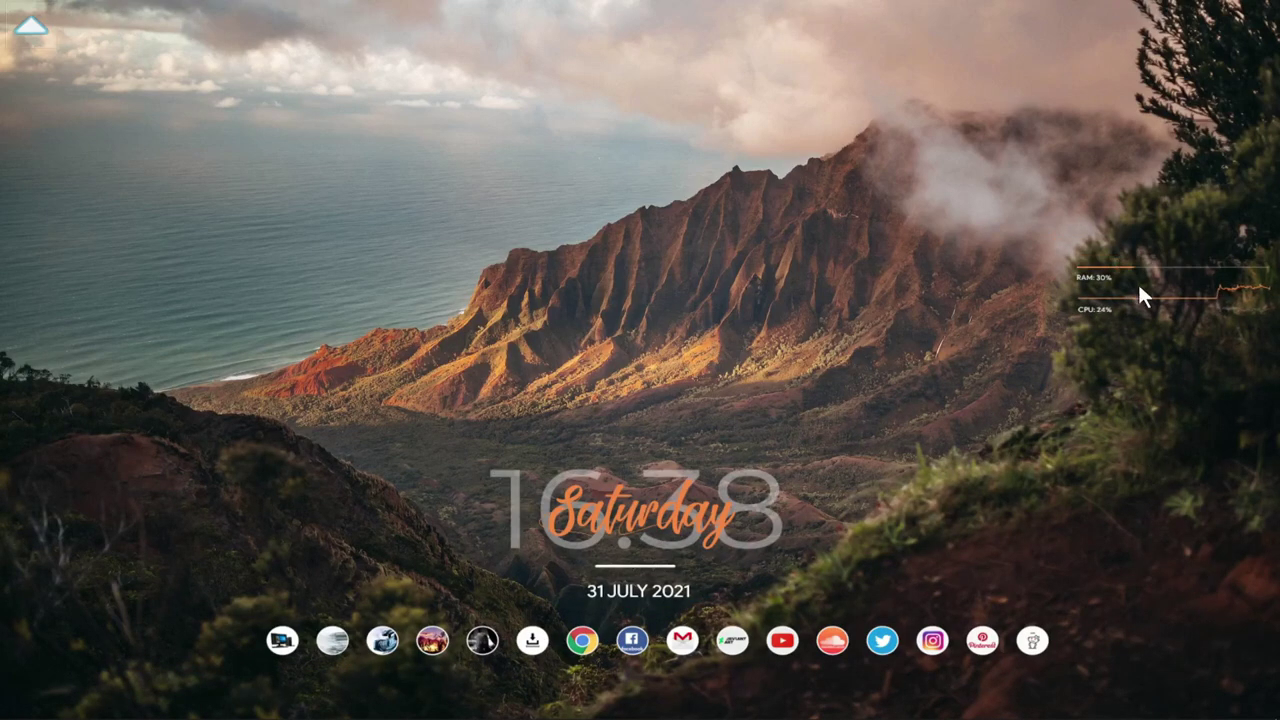
# - Save the current Rainmeter setup as layout MyTheme2, excluding unloaded skins and including the current wallpaper
pyautogui.doubleClick(31, 27)
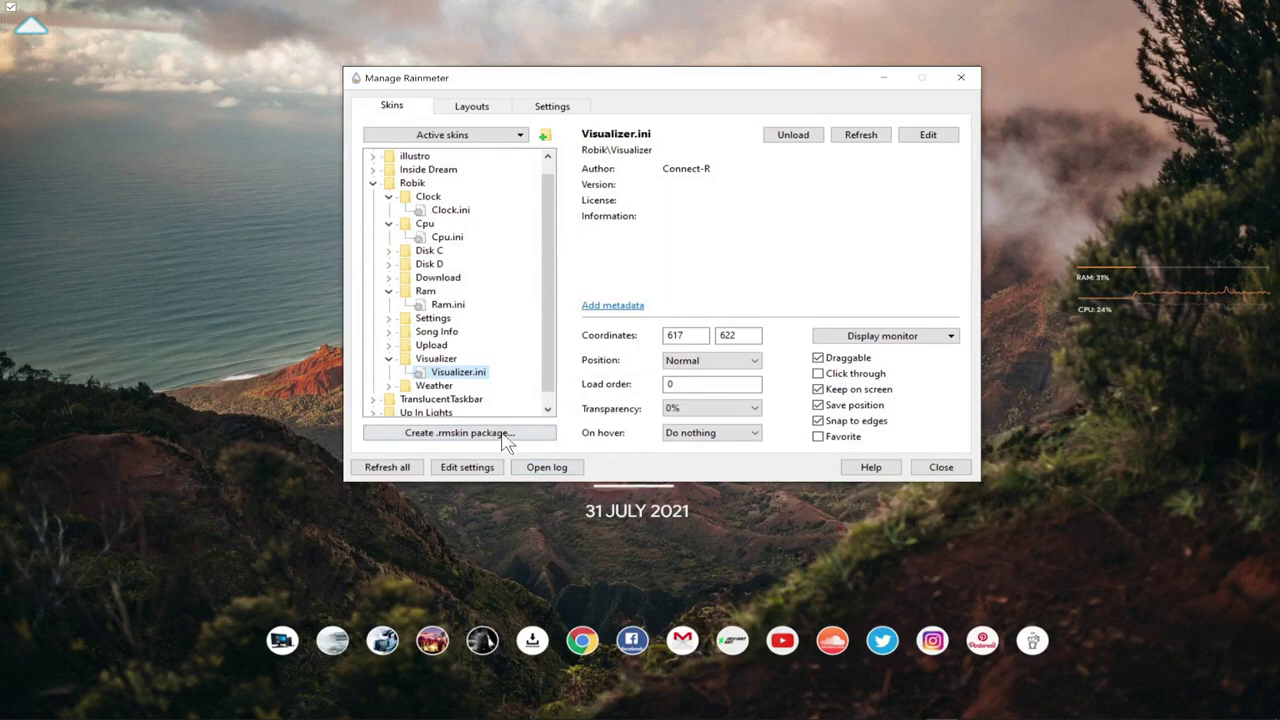
pyautogui.click(474, 107)
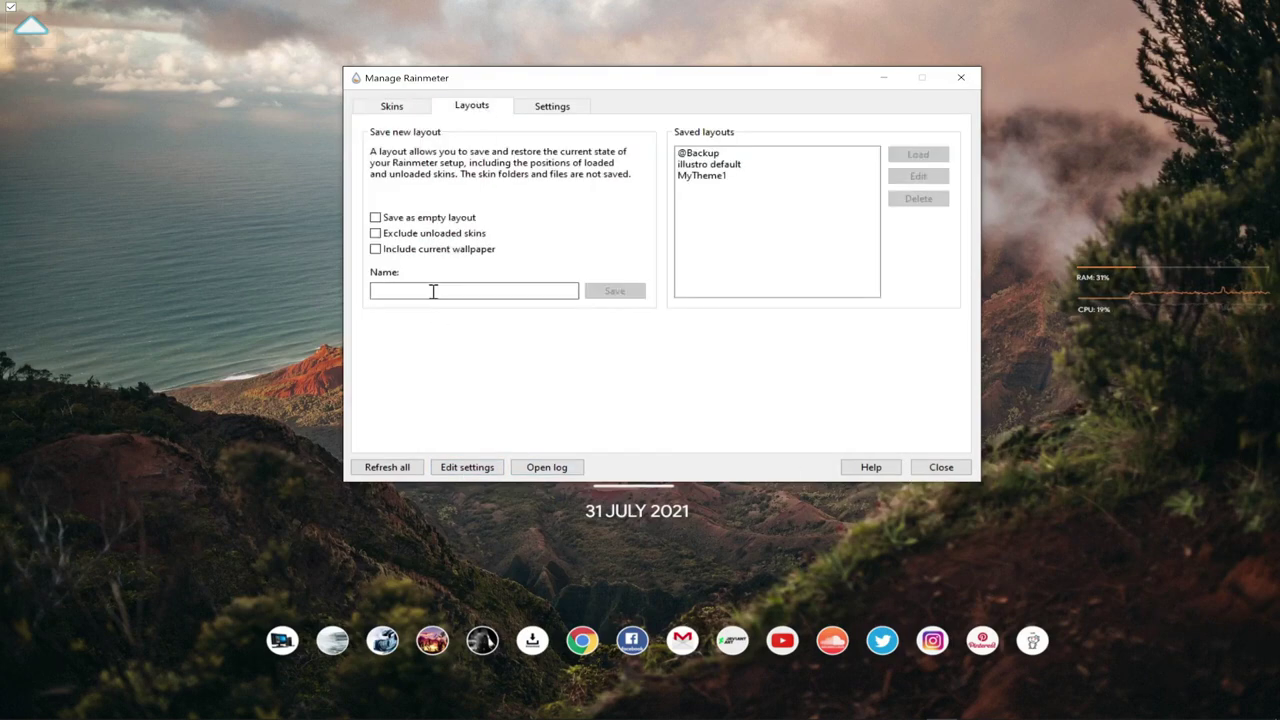
pyautogui.write('MyTheme2')
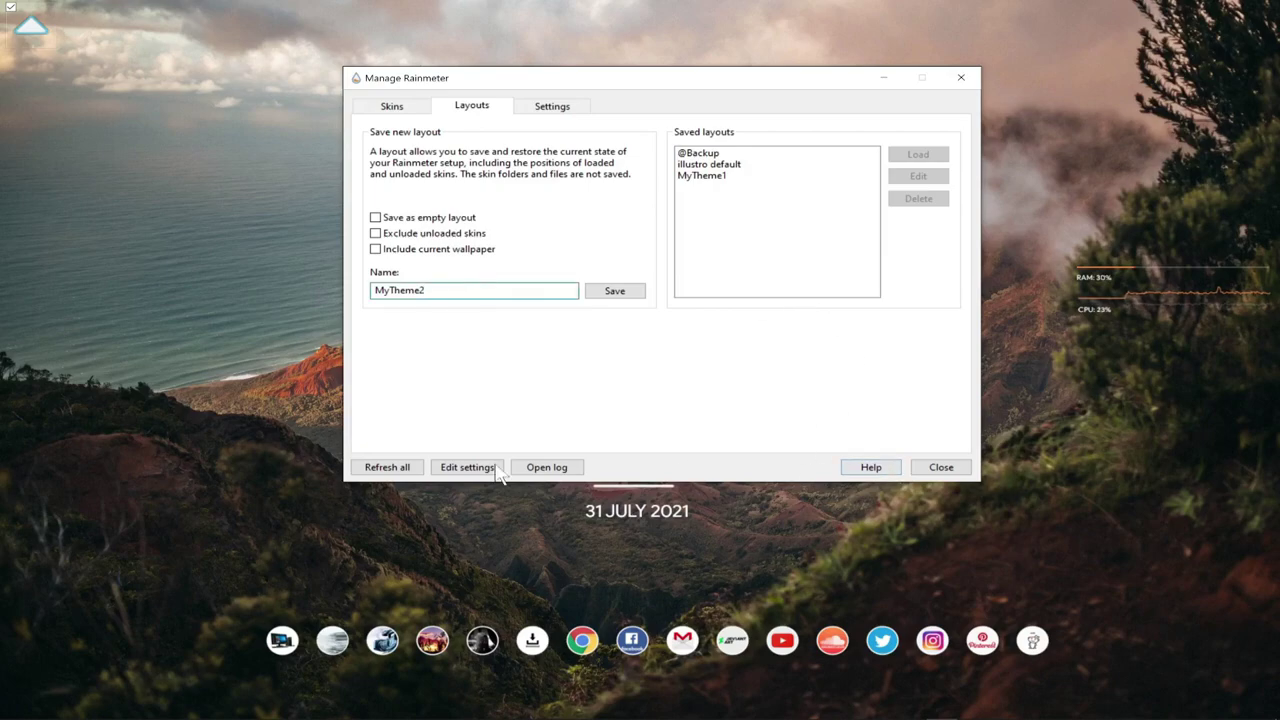
pyautogui.click(449, 251)
pyautogui.click(628, 298)
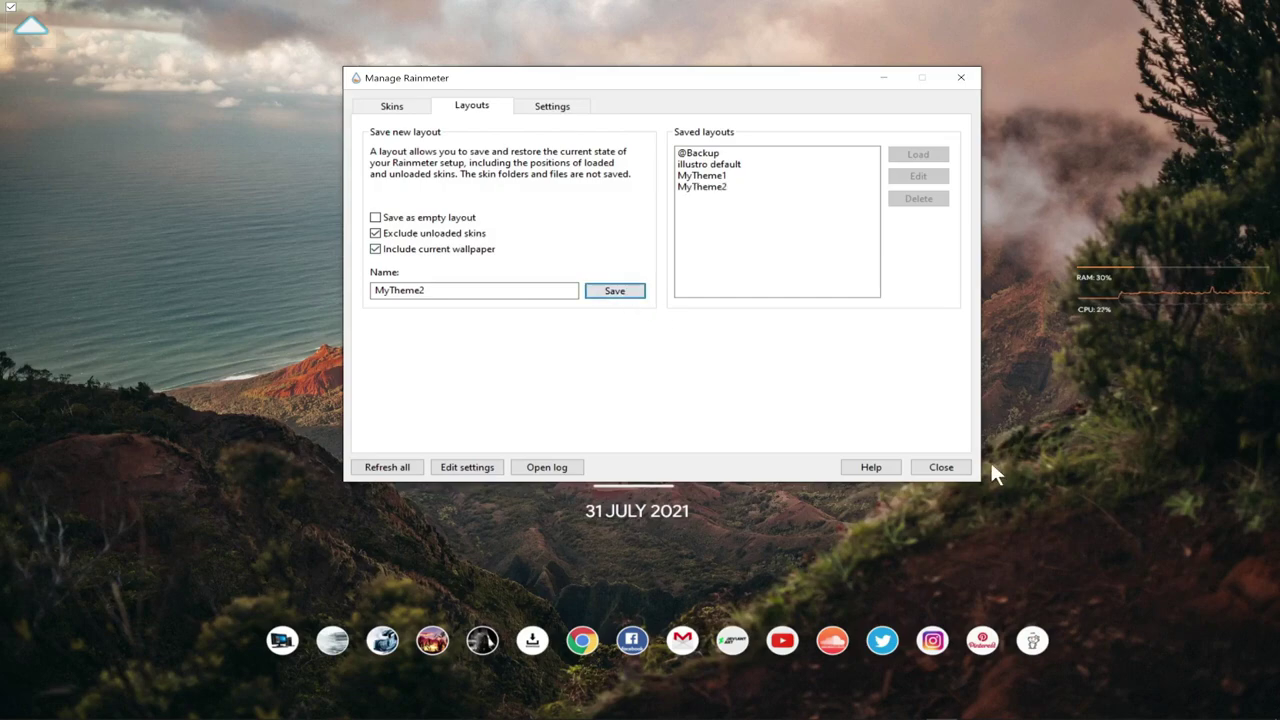
# - Move the Manage Rainmeter window aside and load the MyTheme1 layout
pyautogui.moveTo(798, 87); pyautogui.dragTo(506, 14)
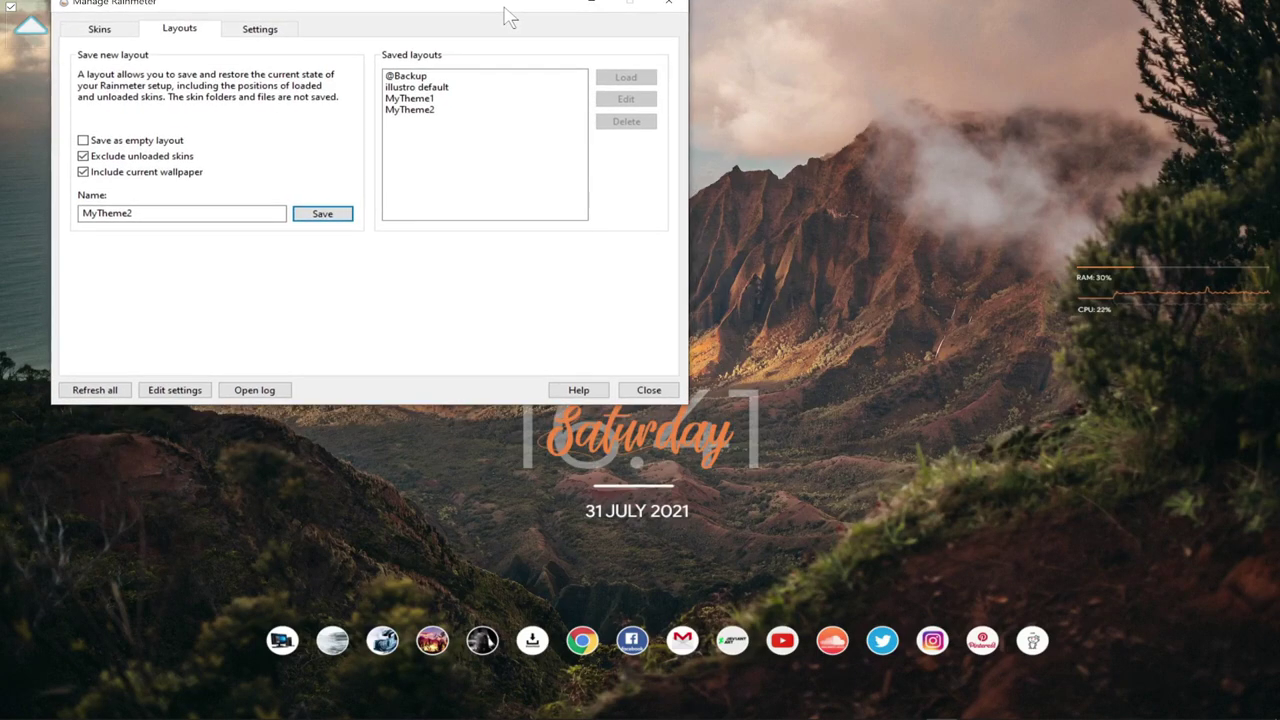
pyautogui.click(415, 109)
pyautogui.click(643, 90)
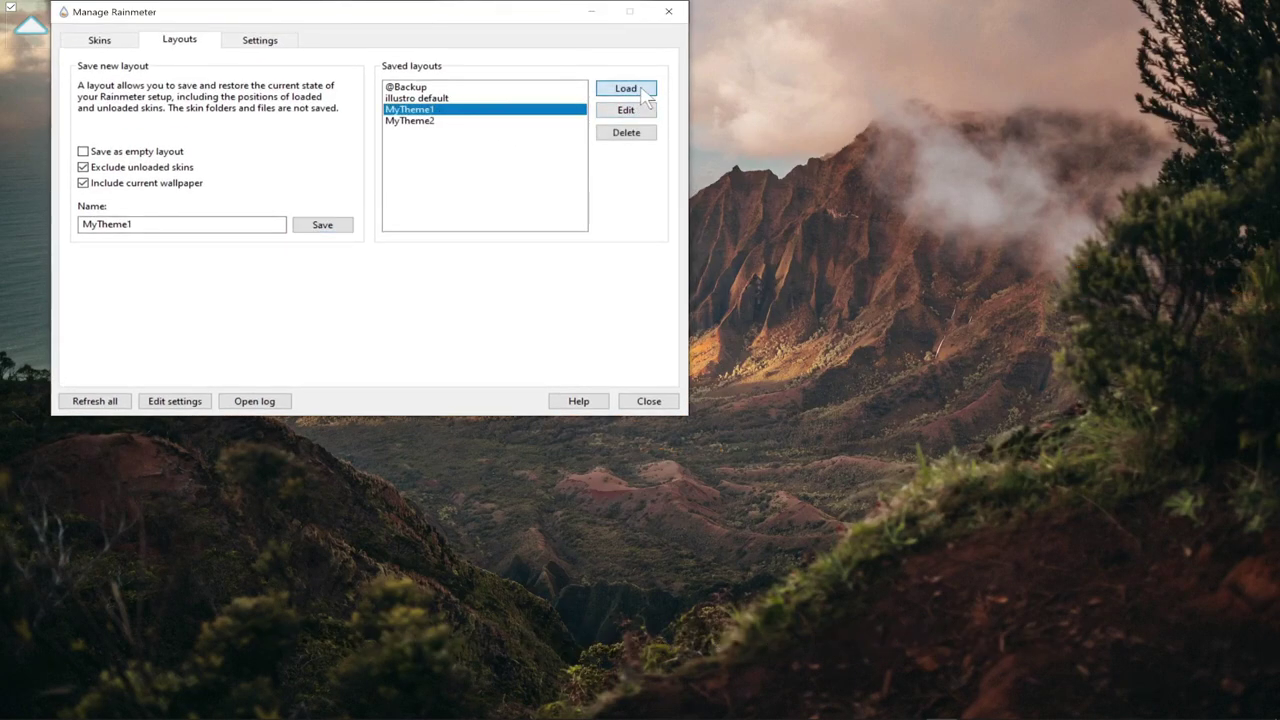
# - Load the saved MyTheme2 layout and minimize Manage Rainmeter
pyautogui.moveTo(526, 14); pyautogui.dragTo(641, 24)
pyautogui.click(530, 132)
pyautogui.click(750, 103)
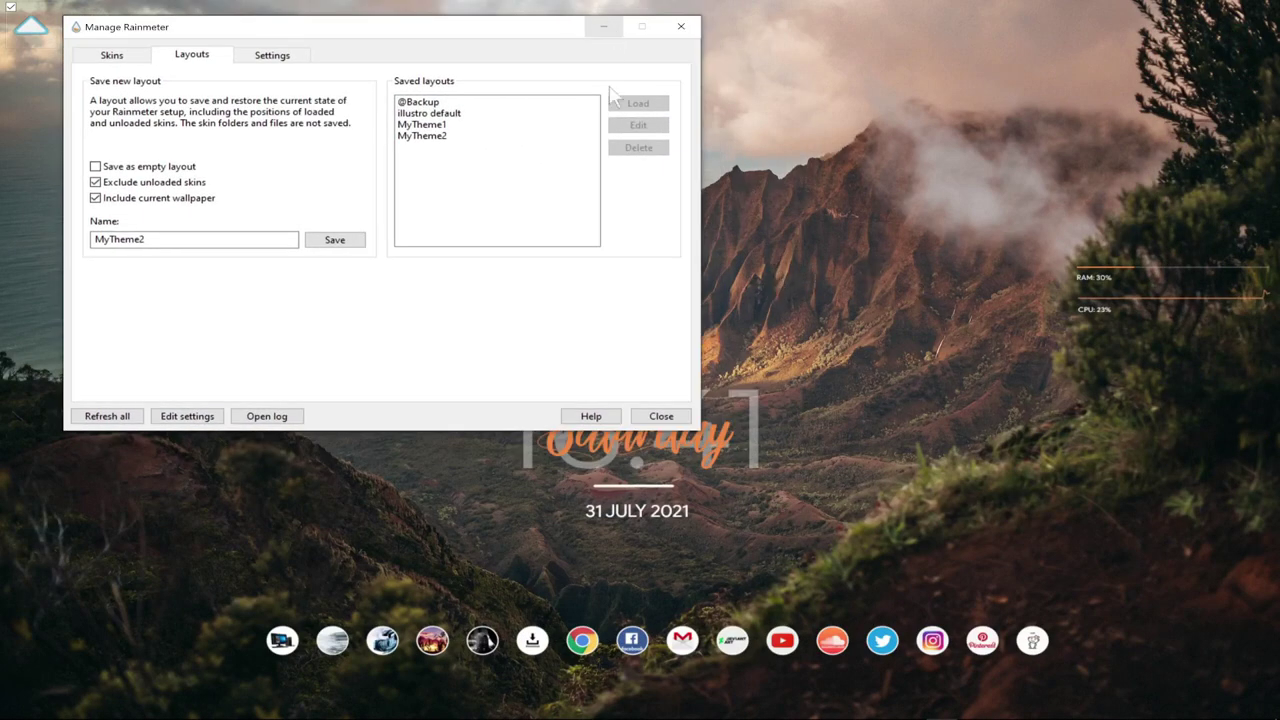
pyautogui.click(600, 28)
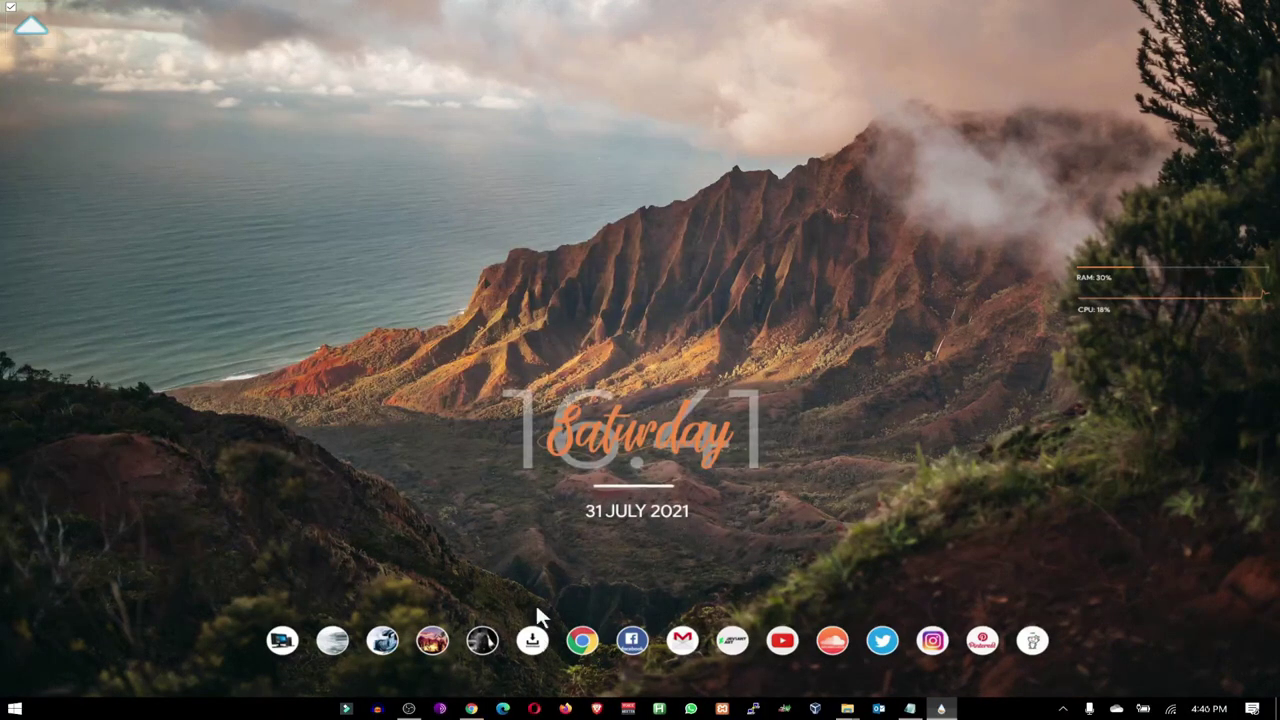
# - Set pexels-jae-park-3802510.jpg from the Pictures Wallpaper folder as the desktop background and show the desktop
pyautogui.click(436, 644)
pyautogui.doubleClick(839, 388)
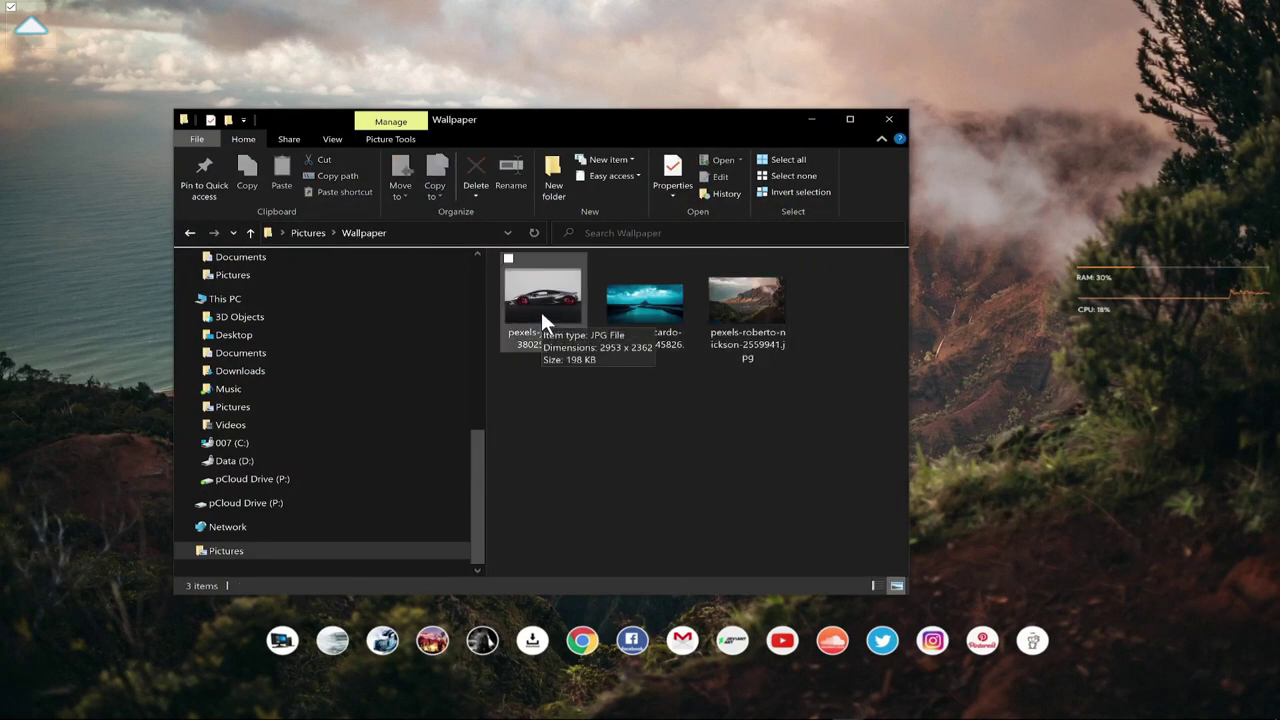
pyautogui.rightClick(542, 316)
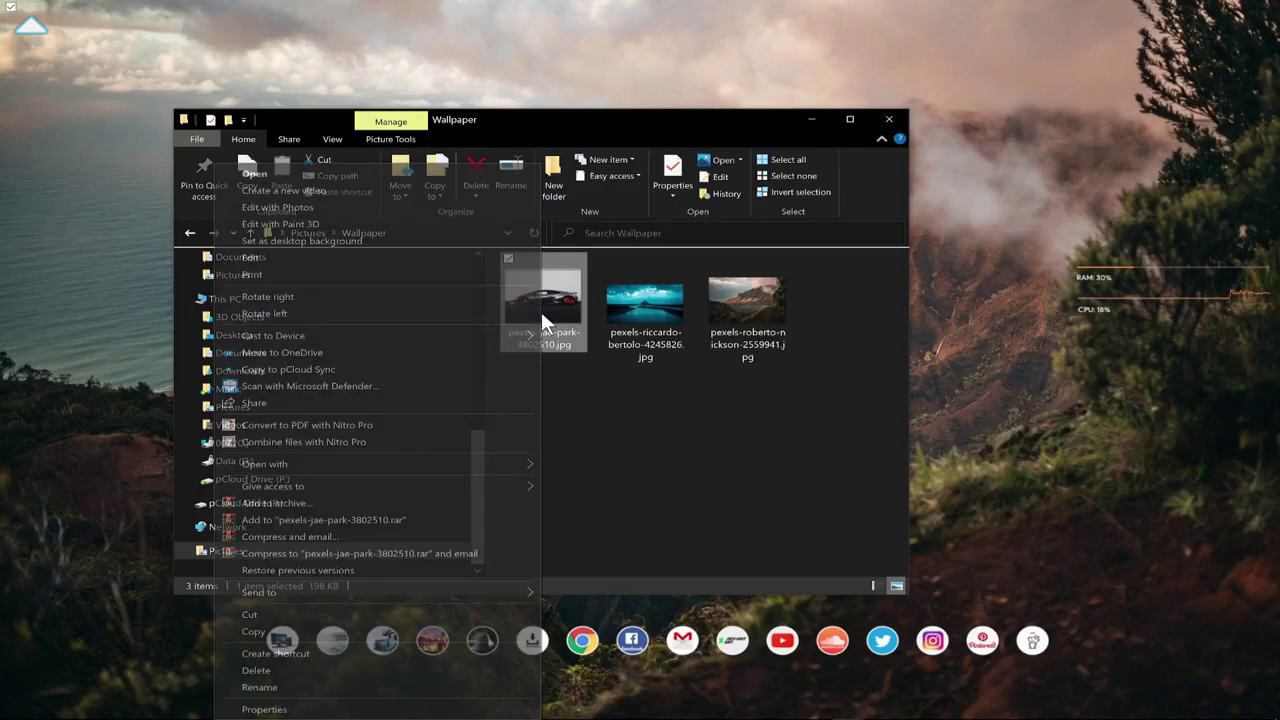
pyautogui.click(433, 243)
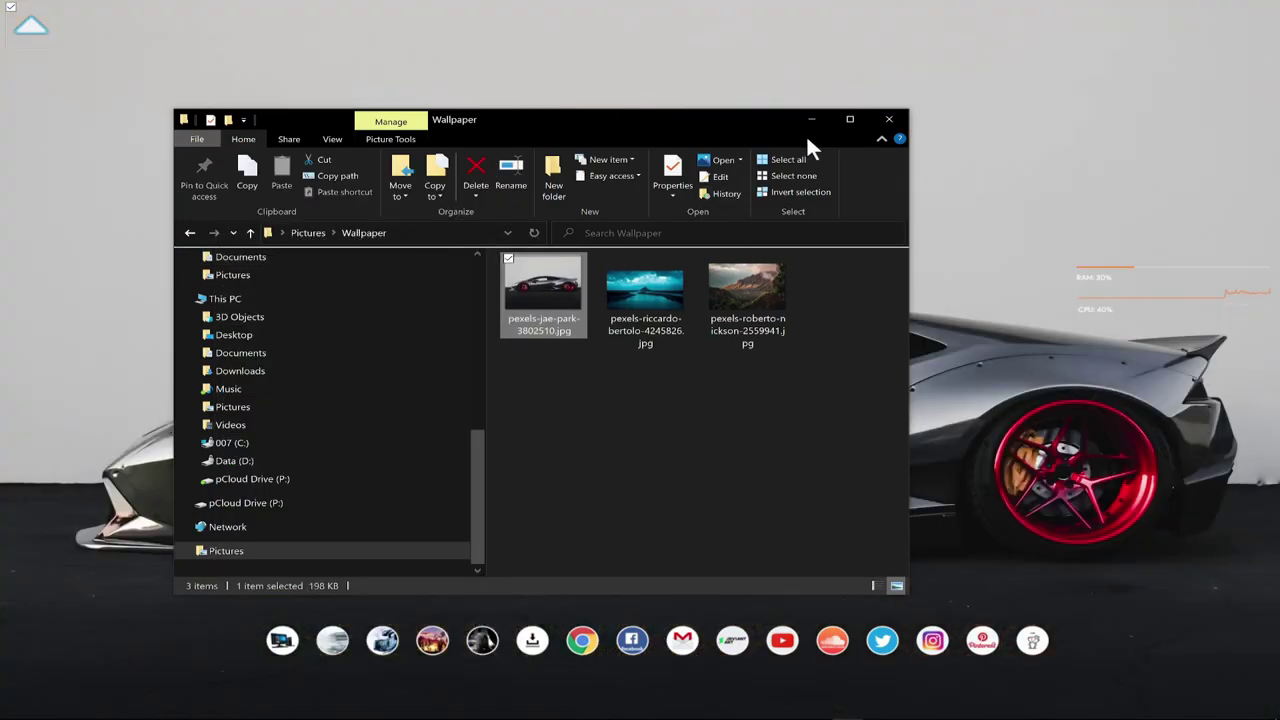
pyautogui.press('super+d')
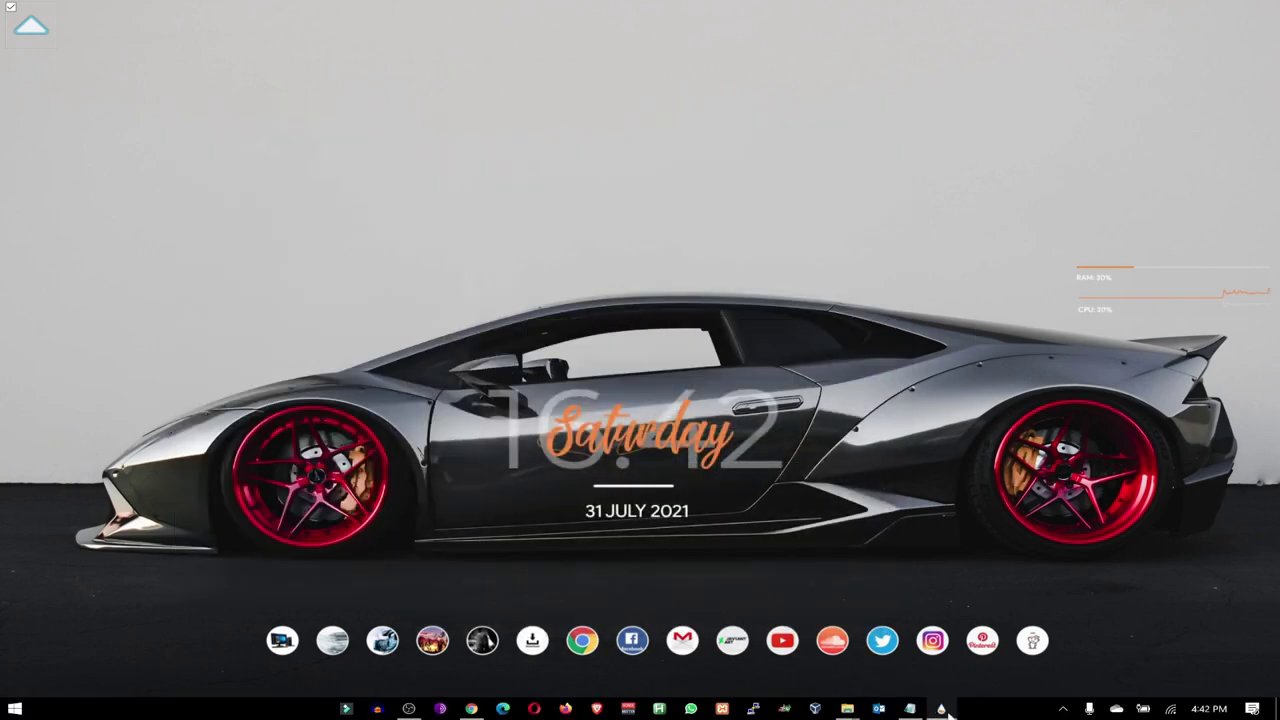
# - Overwrite the MyTheme2 layout with the current Rainmeter setup and wallpaper, and close Manage Rainmeter
pyautogui.click(942, 709)
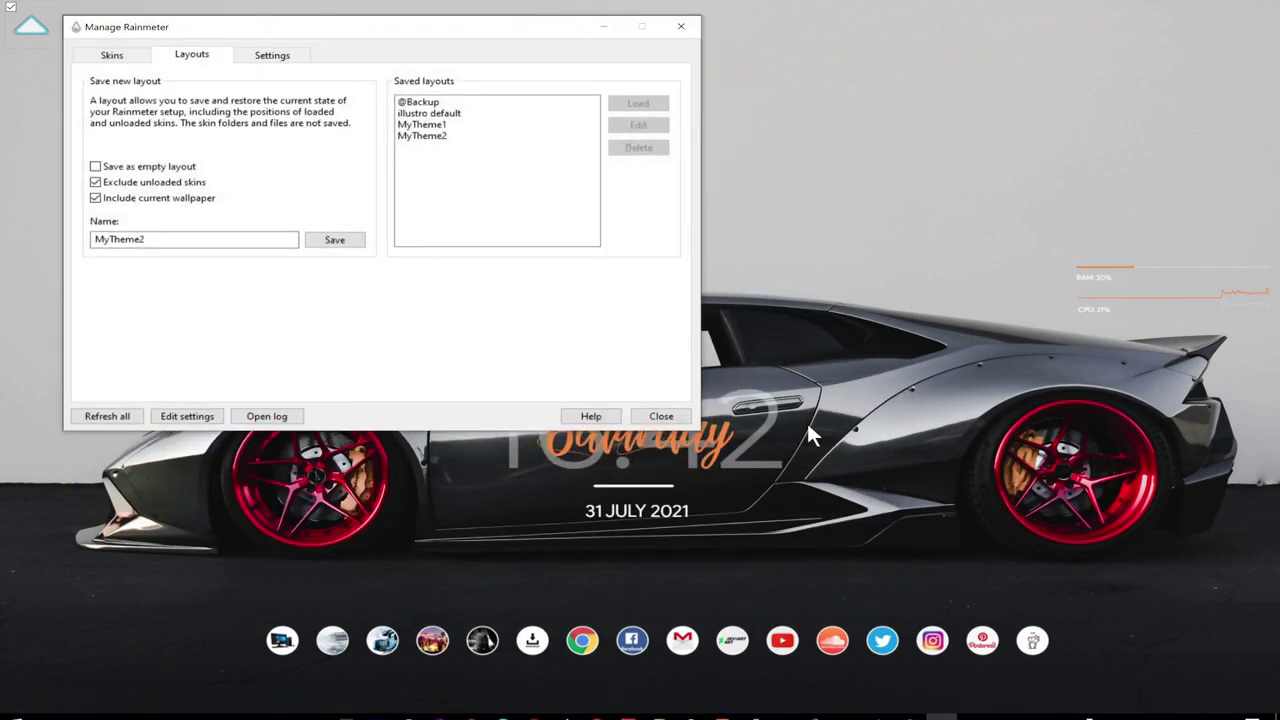
pyautogui.click(343, 241)
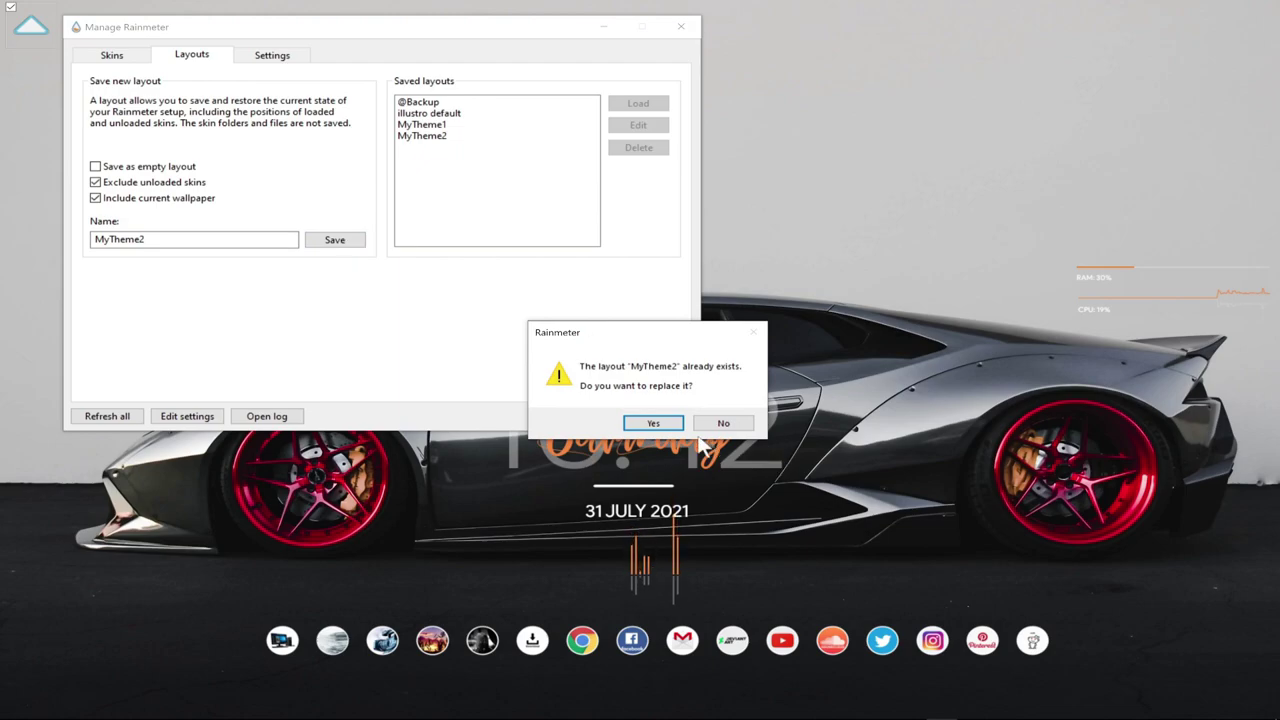
pyautogui.click(653, 423)
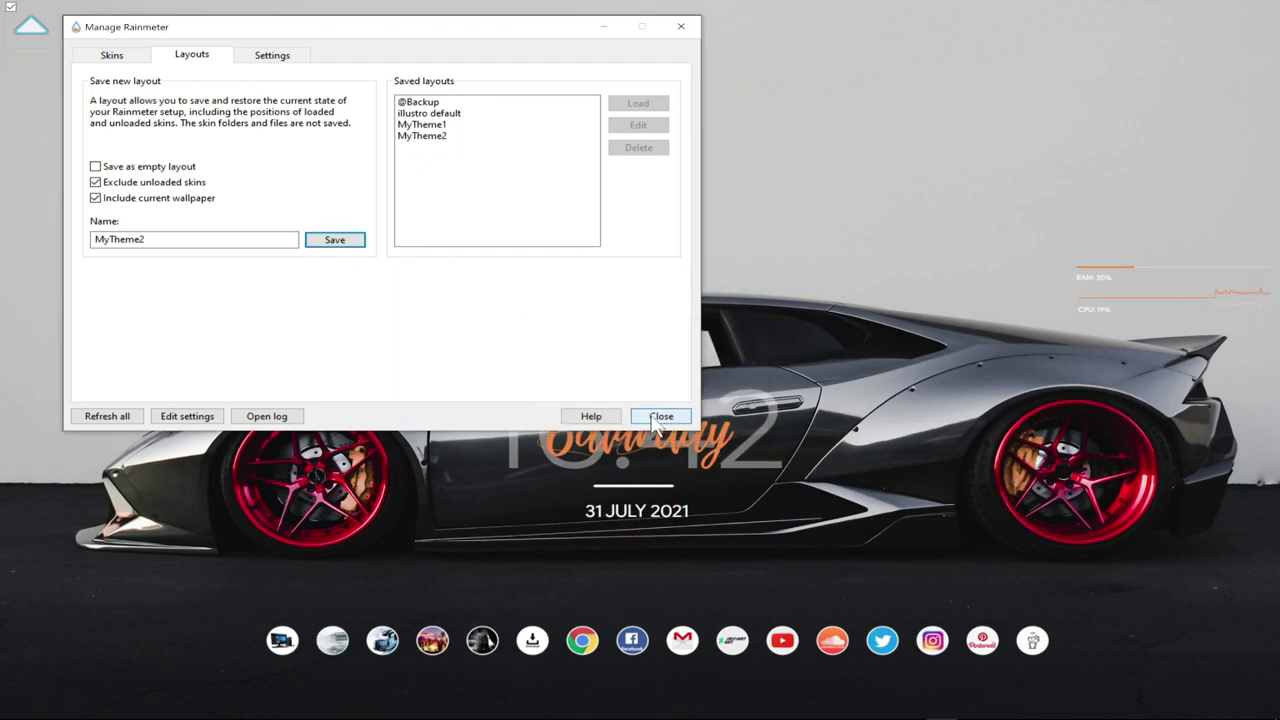
pyautogui.click(656, 422)
# - Reopen the Rainmeter layouts and test switching by loading MyTheme1 followed by MyTheme2
pyautogui.click(1061, 707)
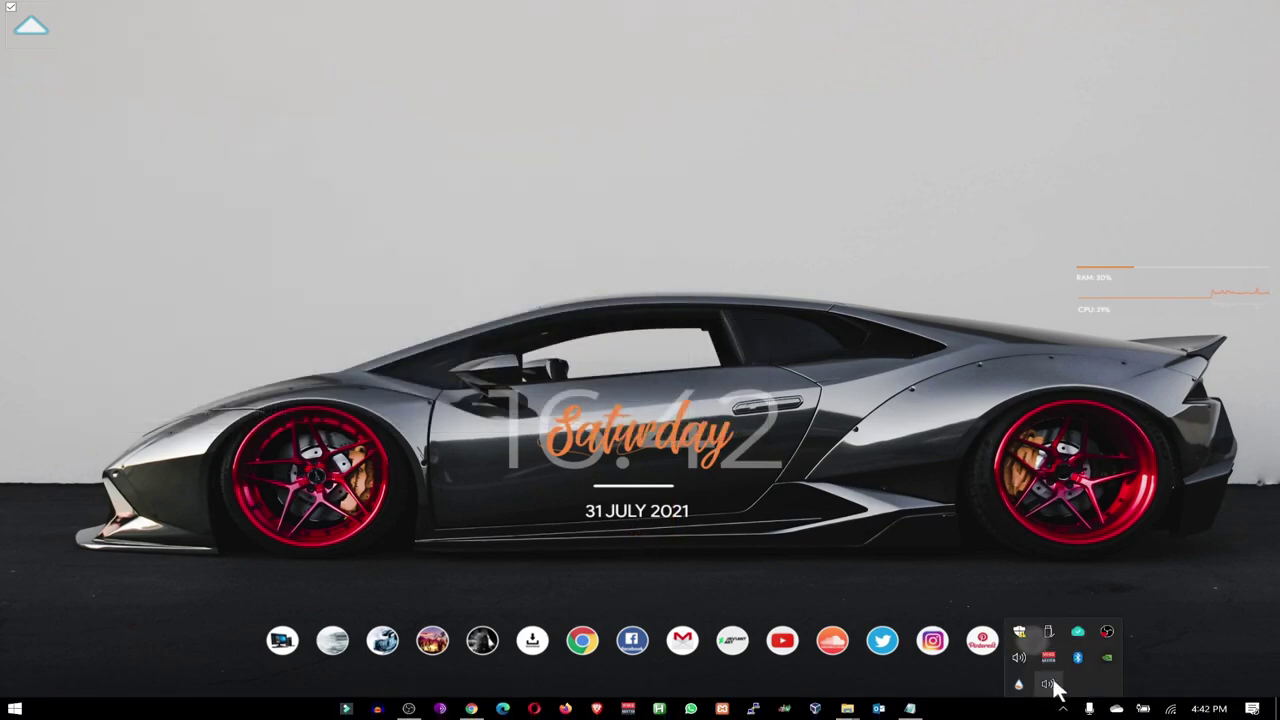
pyautogui.click(1048, 684)
pyautogui.click(205, 58)
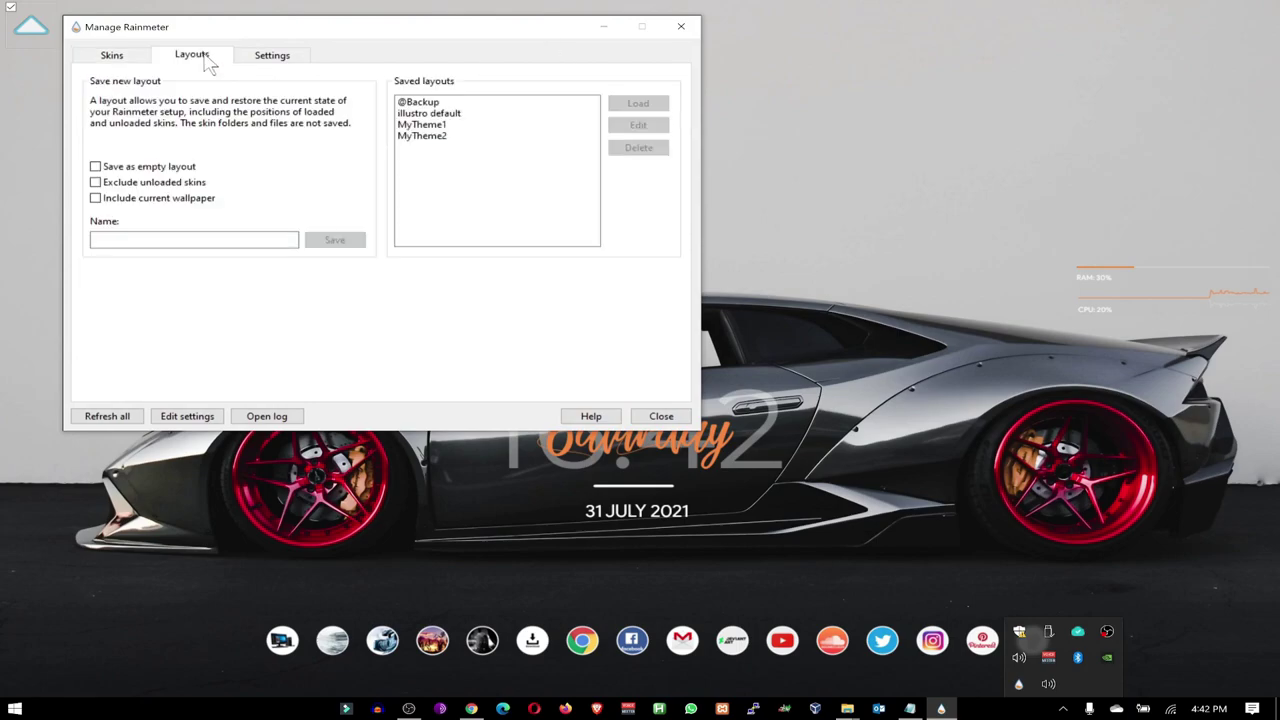
pyautogui.click(430, 124)
pyautogui.click(640, 104)
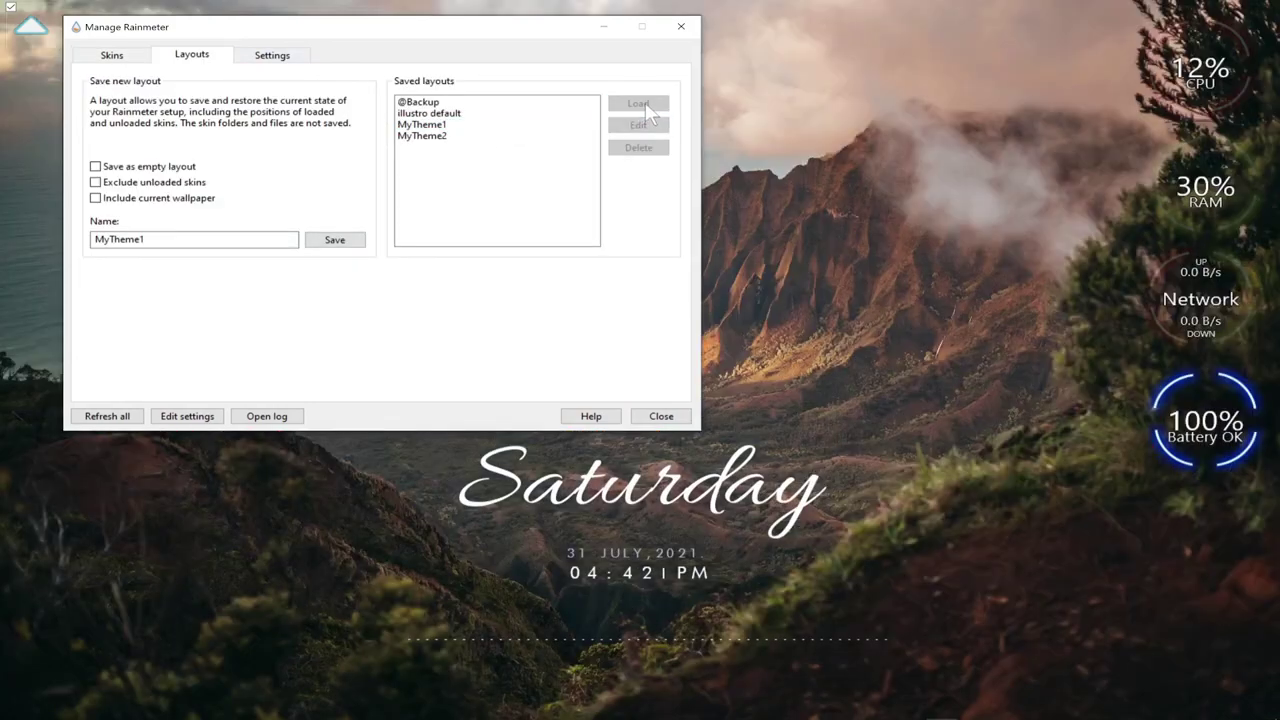
pyautogui.click(440, 136)
pyautogui.click(638, 104)
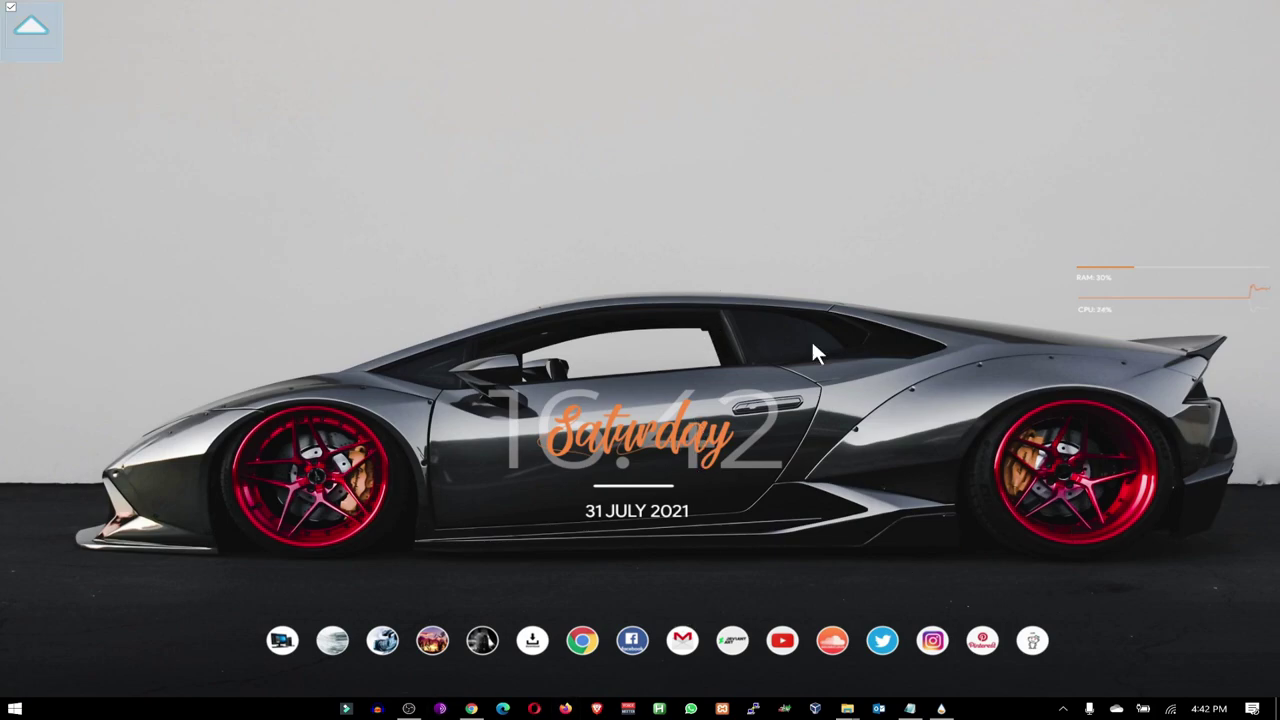
# - Try the folder shortcuts in the desktop dock, including Documents, and close the opened windows
pyautogui.click(283, 645)
pyautogui.click(914, 131)
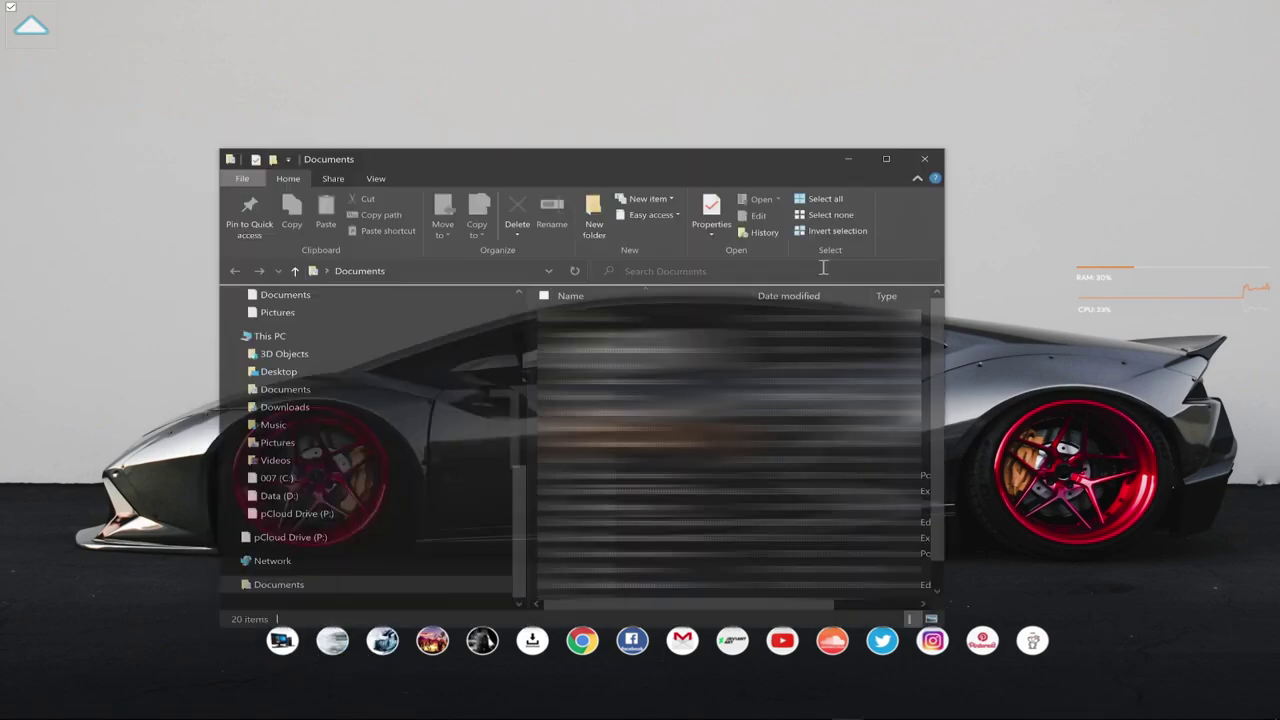
pyautogui.click(928, 158)
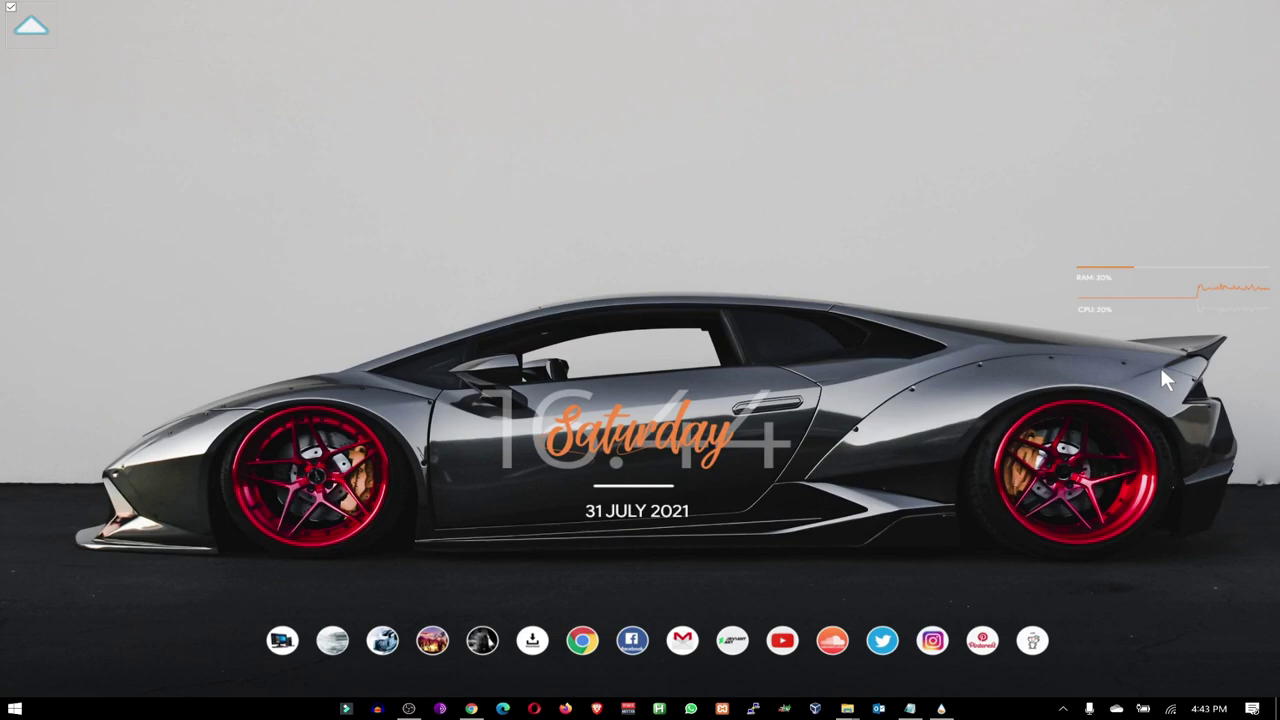
# - Switch to Chrome, review the Up In Lights and Robik skin pages, and return to the desktop
pyautogui.click(471, 708)
pyautogui.click(300, 12)
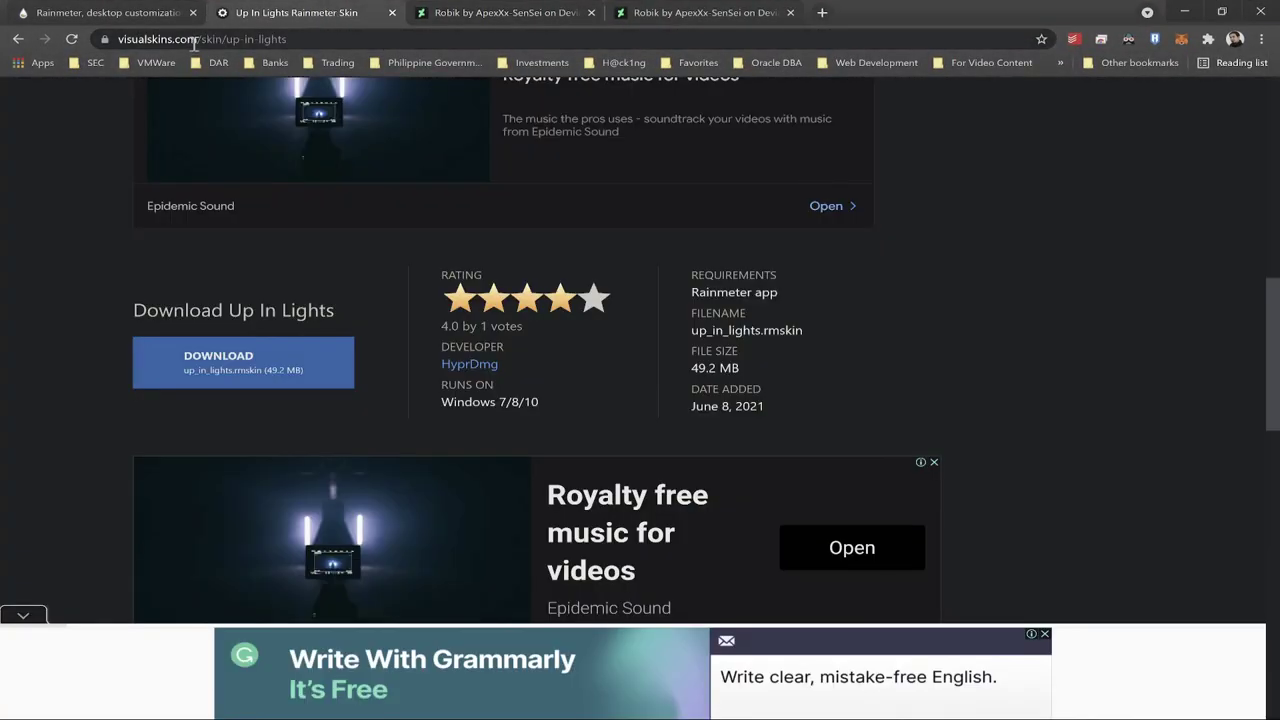
pyautogui.click(464, 13)
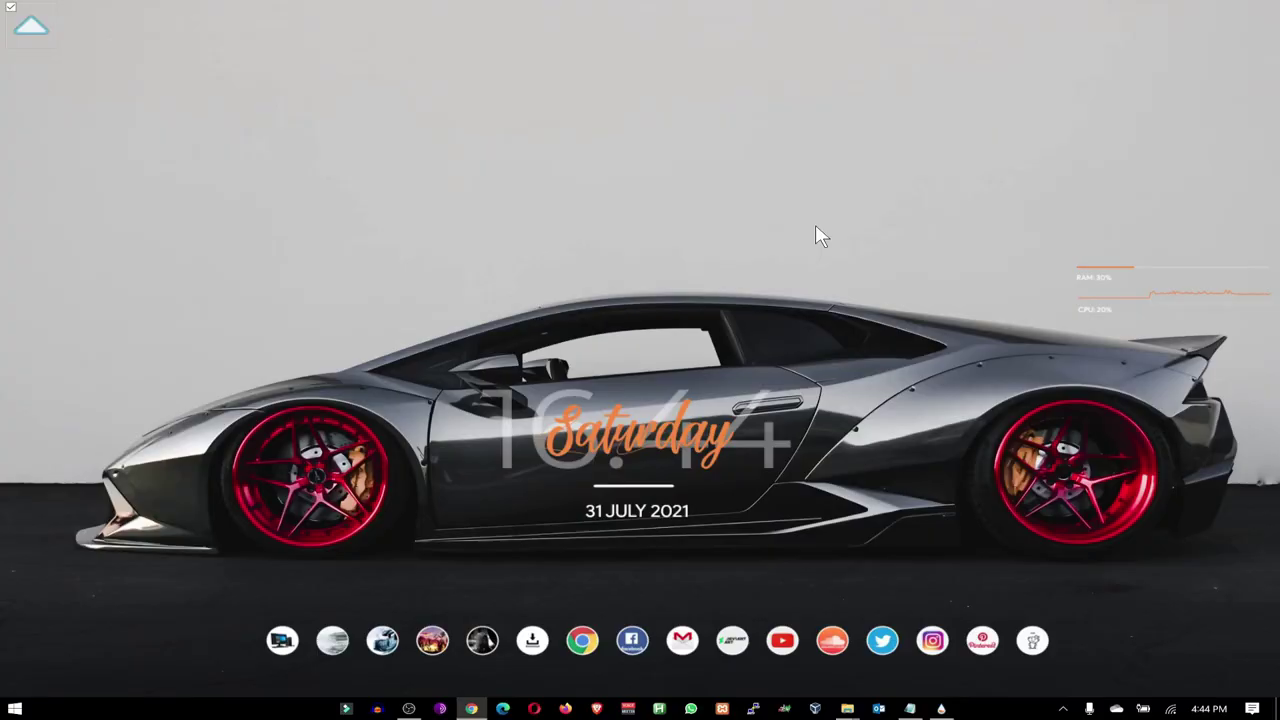
pyautogui.click(1184, 12)
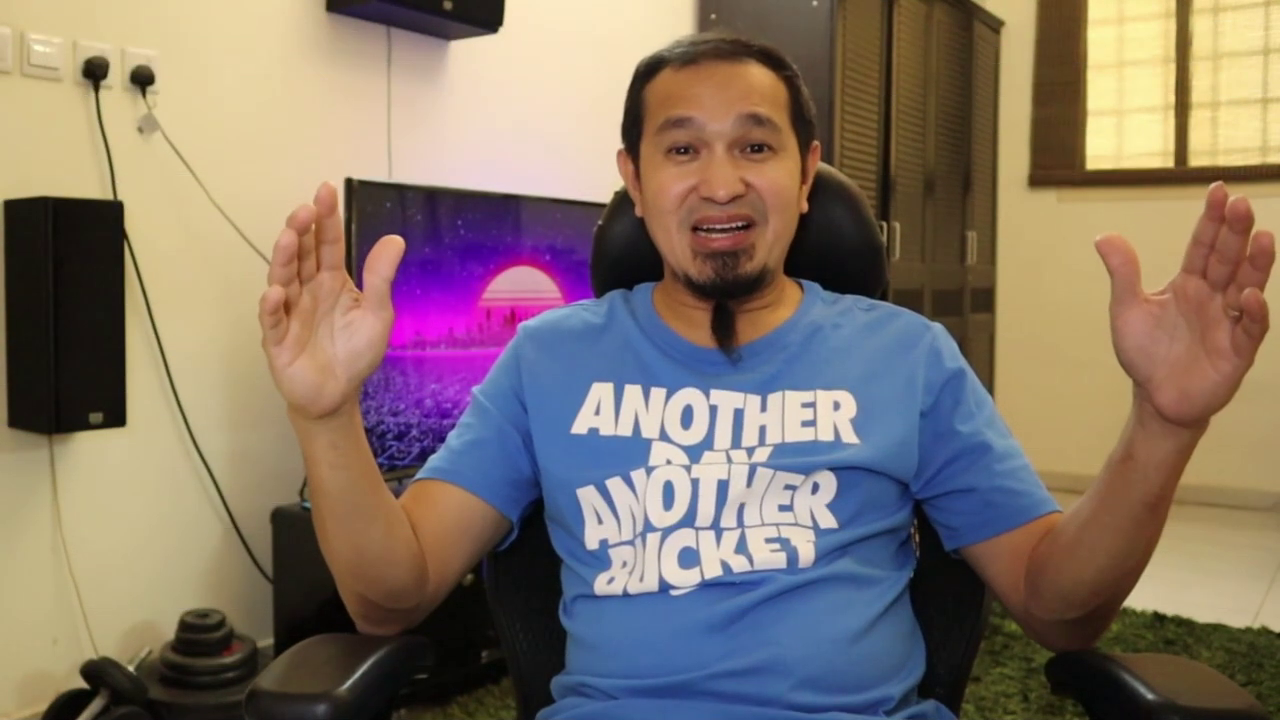